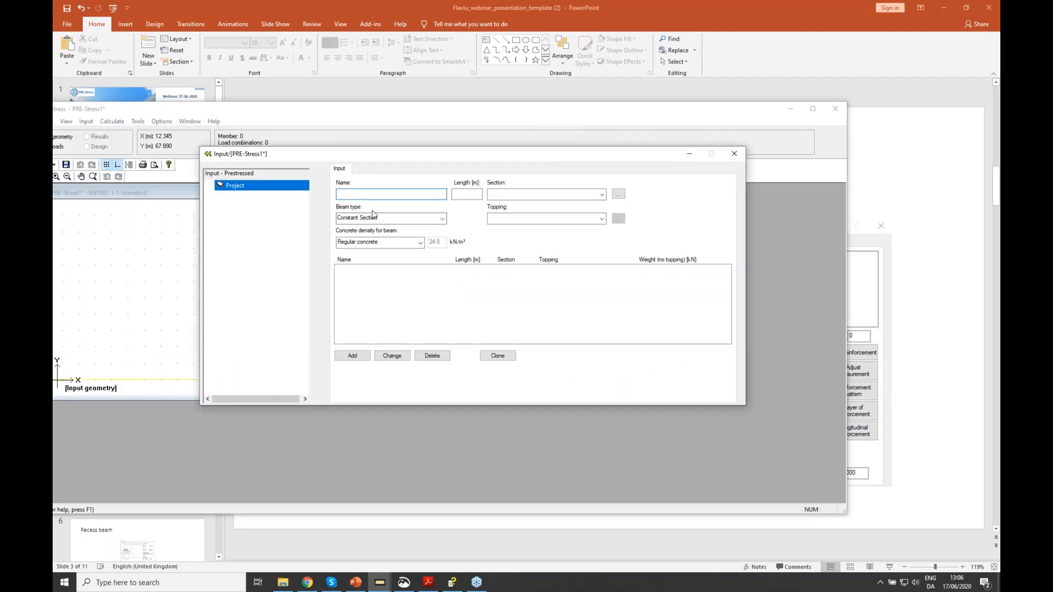
# Name the new beam Webinar_001 and set its length to 12 m
pyautogui.write('Webinar_001')
pyautogui.click(479, 197)
pyautogui.write('12')
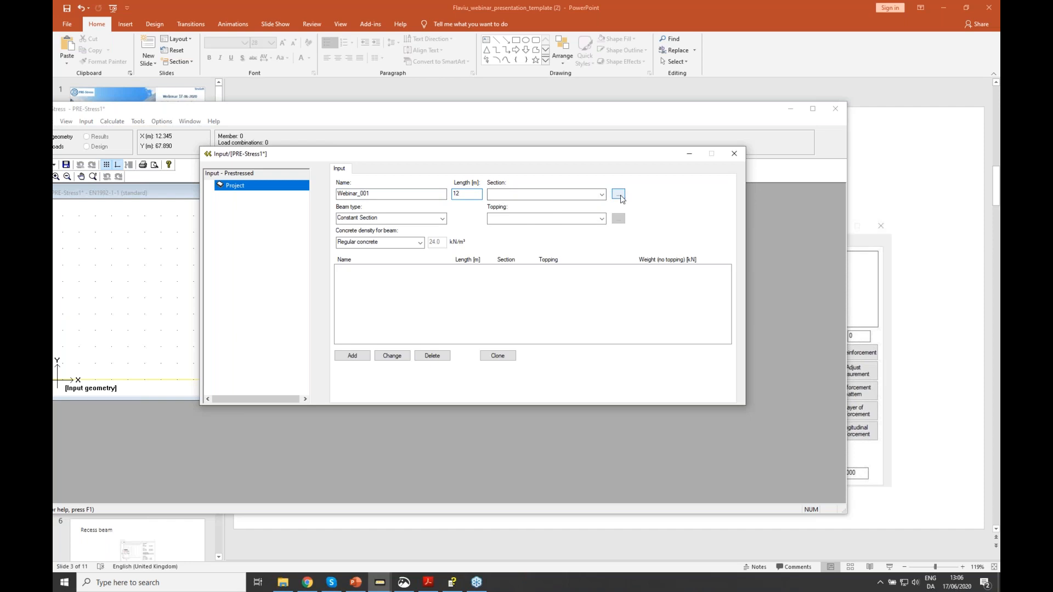
# Examine the Singlesym. I-section IO 170 and the T-section and F-section types in the Standard Eurocode concrete database
pyautogui.click(619, 195)
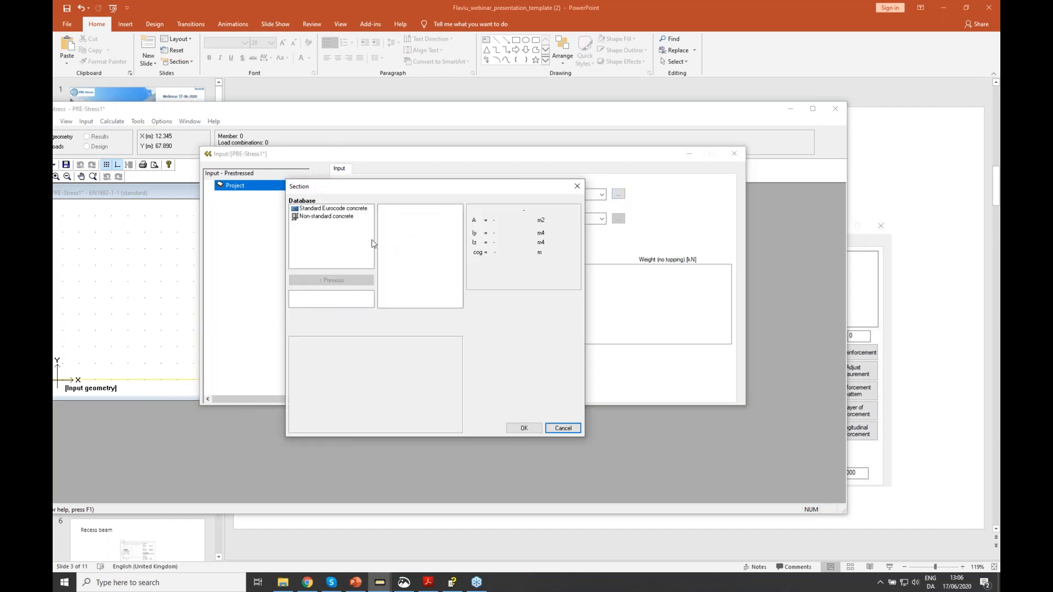
pyautogui.click(337, 211)
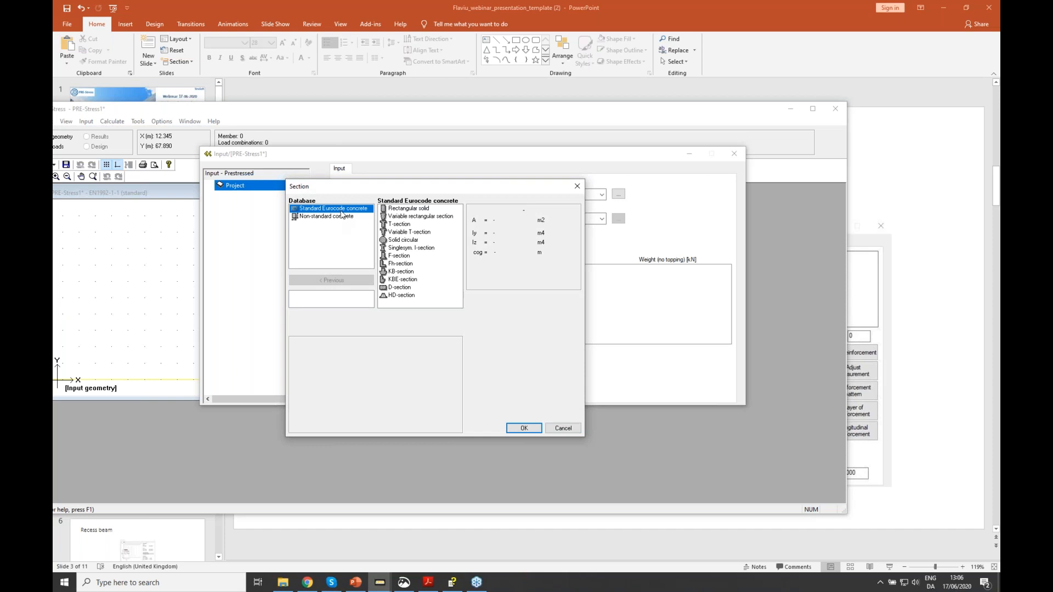
pyautogui.click(404, 252)
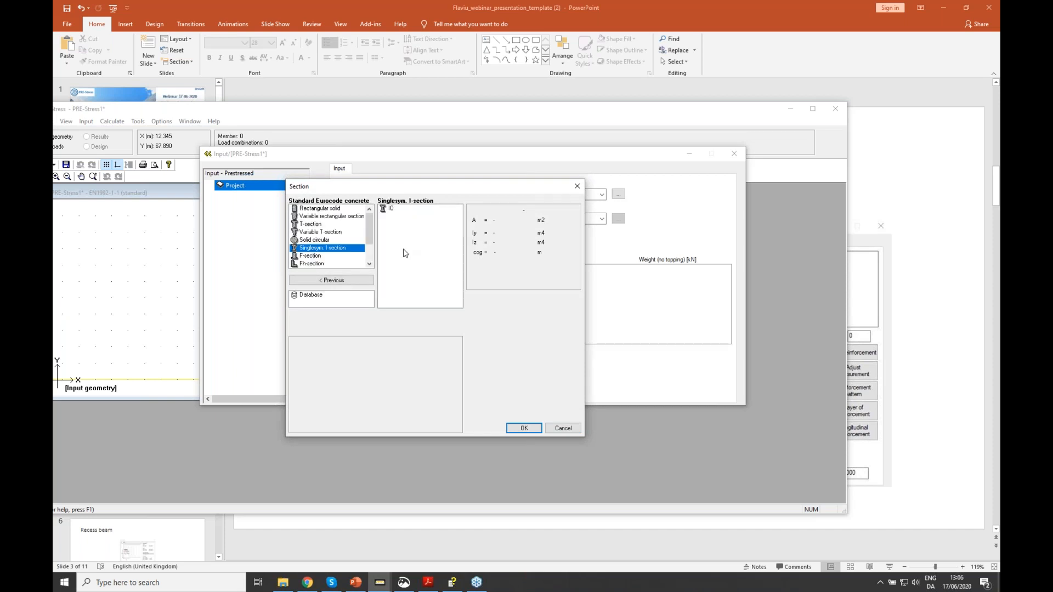
pyautogui.click(391, 209)
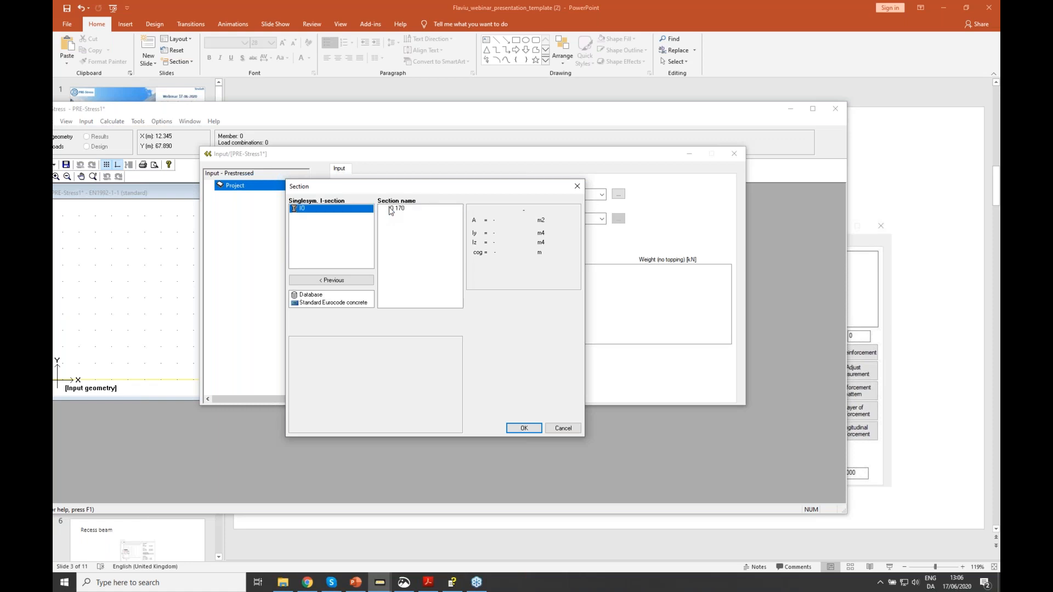
pyautogui.click(406, 210)
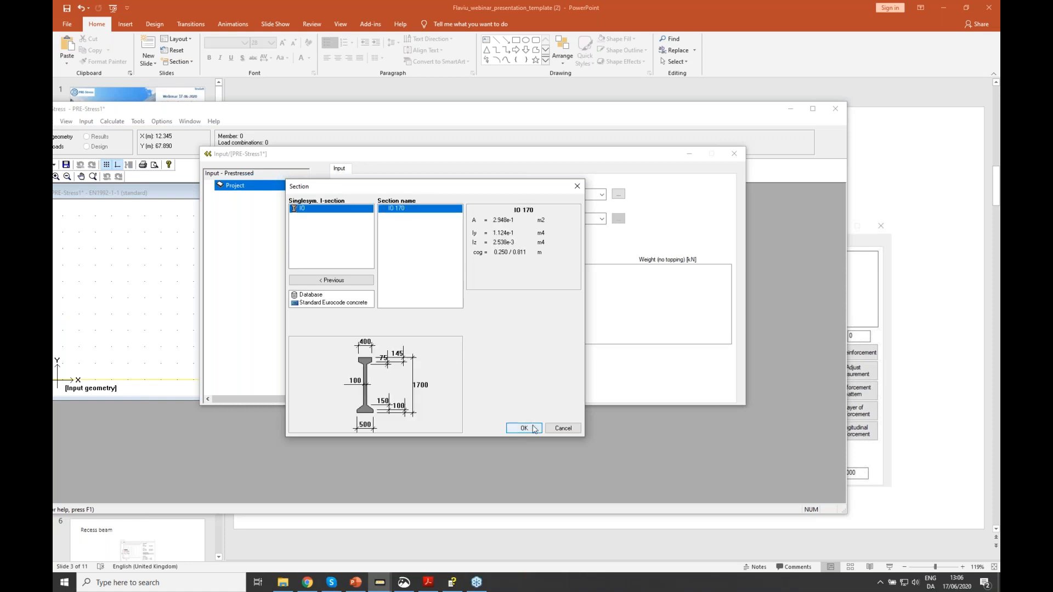
pyautogui.click(364, 281)
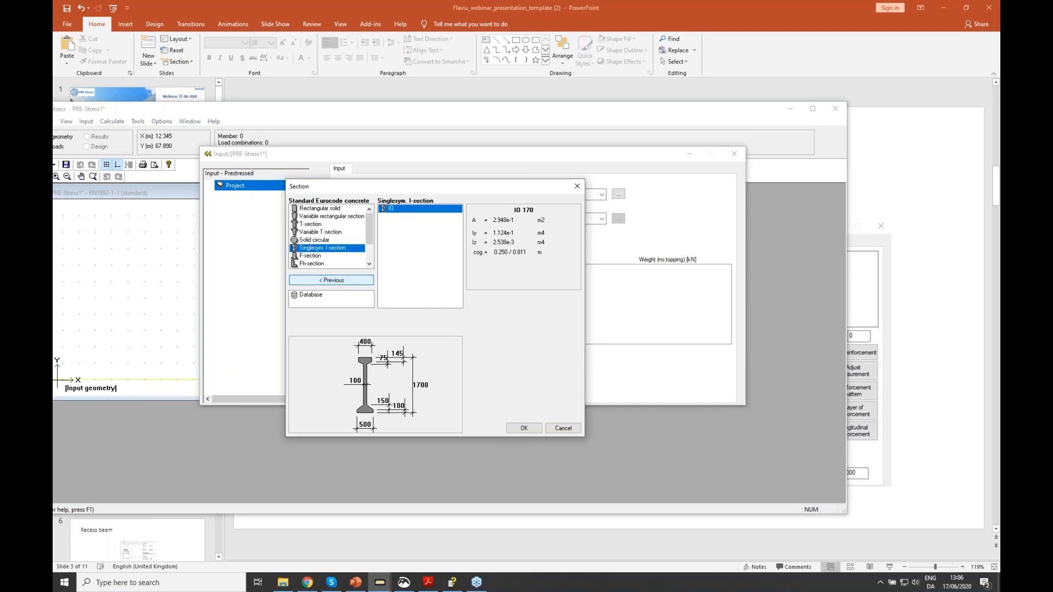
pyautogui.click(339, 225)
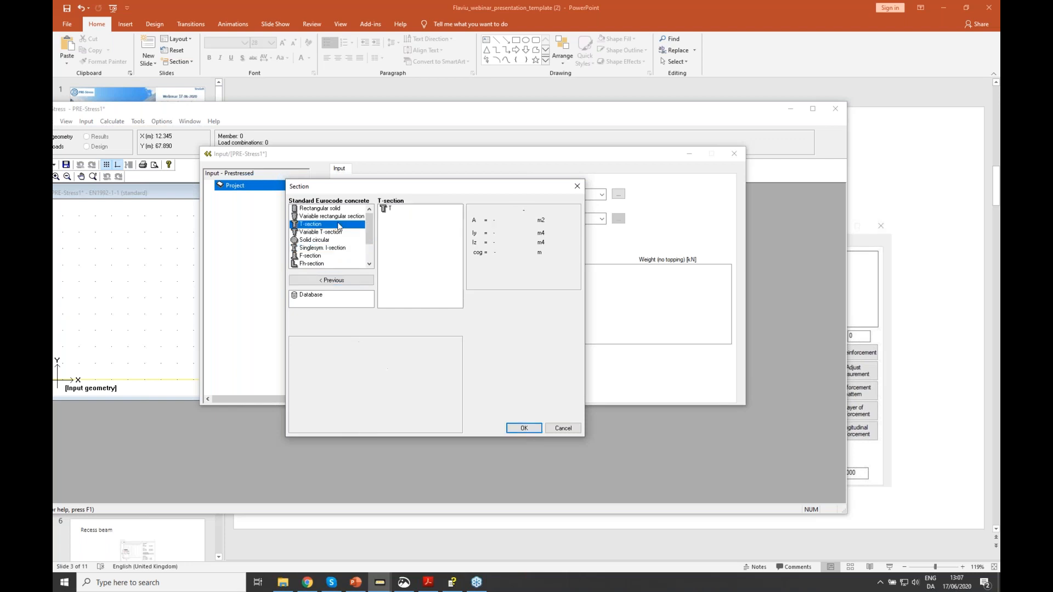
pyautogui.doubleClick(388, 209)
pyautogui.click(333, 280)
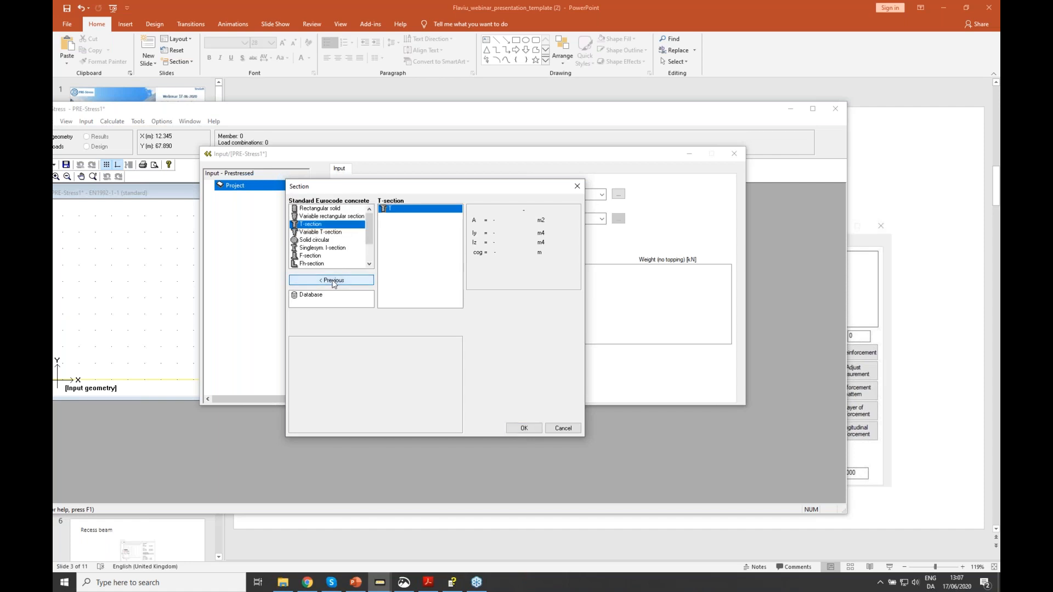
pyautogui.click(323, 256)
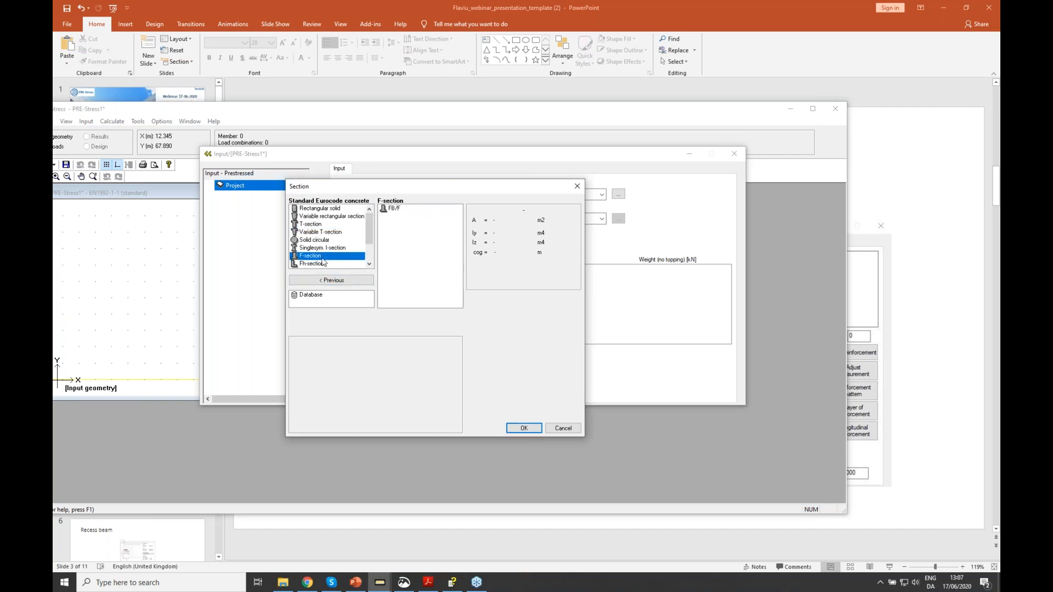
pyautogui.doubleClick(394, 210)
pyautogui.click(356, 284)
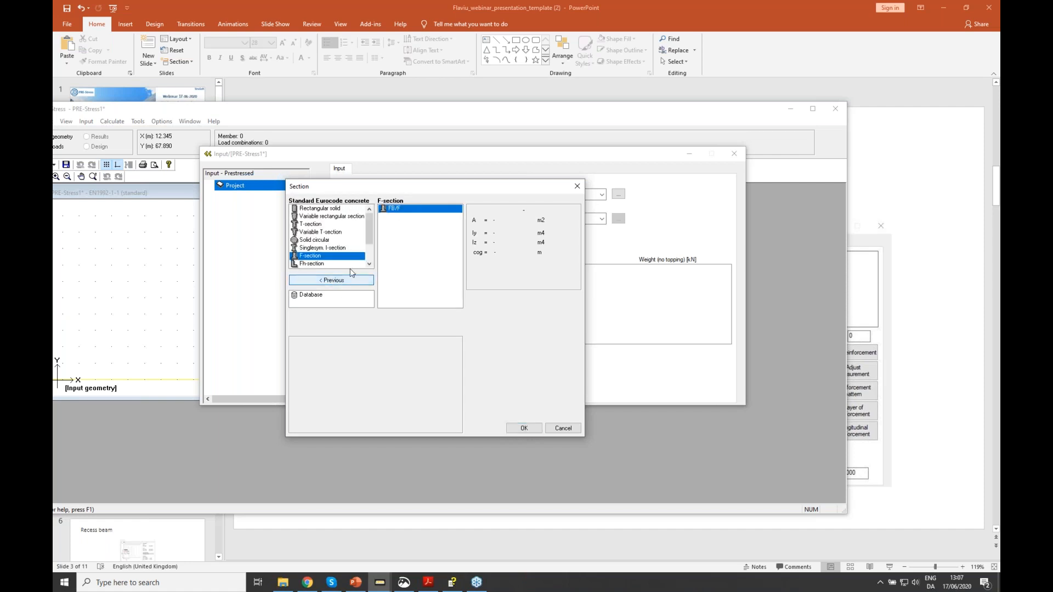
# Assign the Singlesym. I-section IO 170 and add the beam with default load combinations, automatic dead loads and automatic supports
pyautogui.click(323, 248)
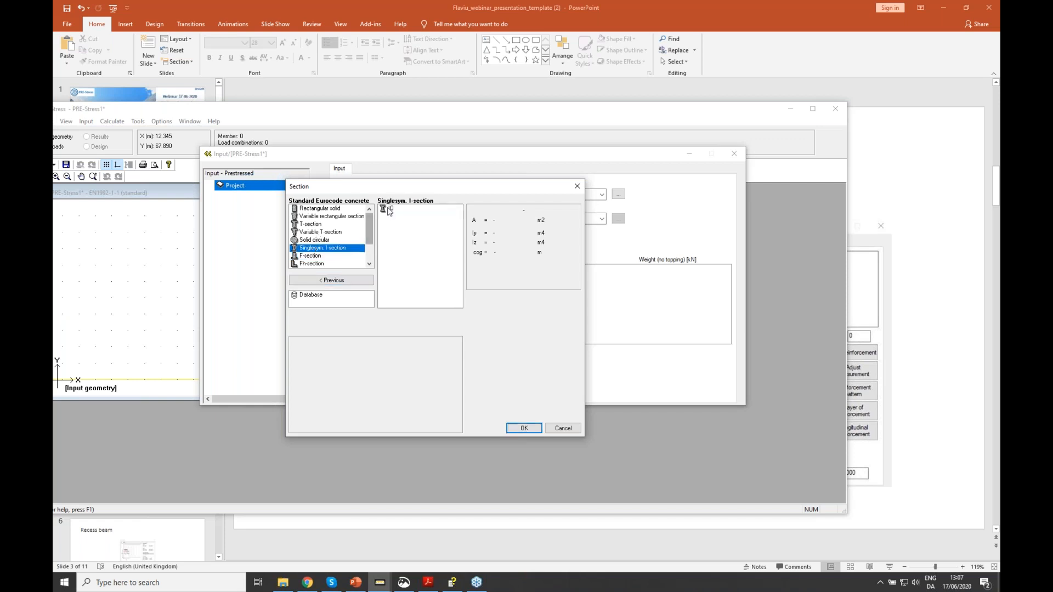
pyautogui.doubleClick(390, 209)
pyautogui.click(391, 209)
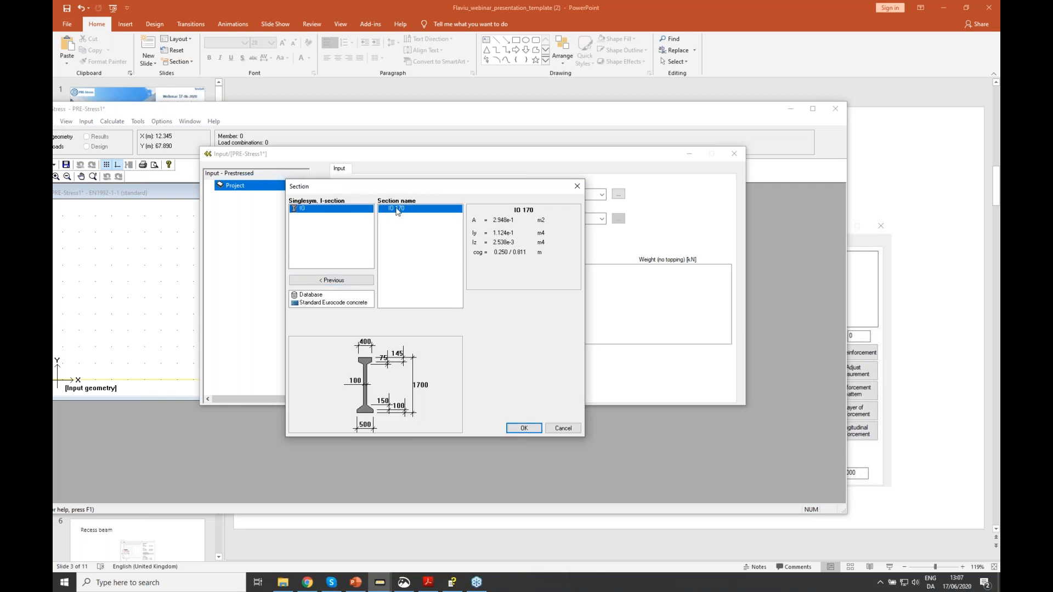
pyautogui.click(524, 429)
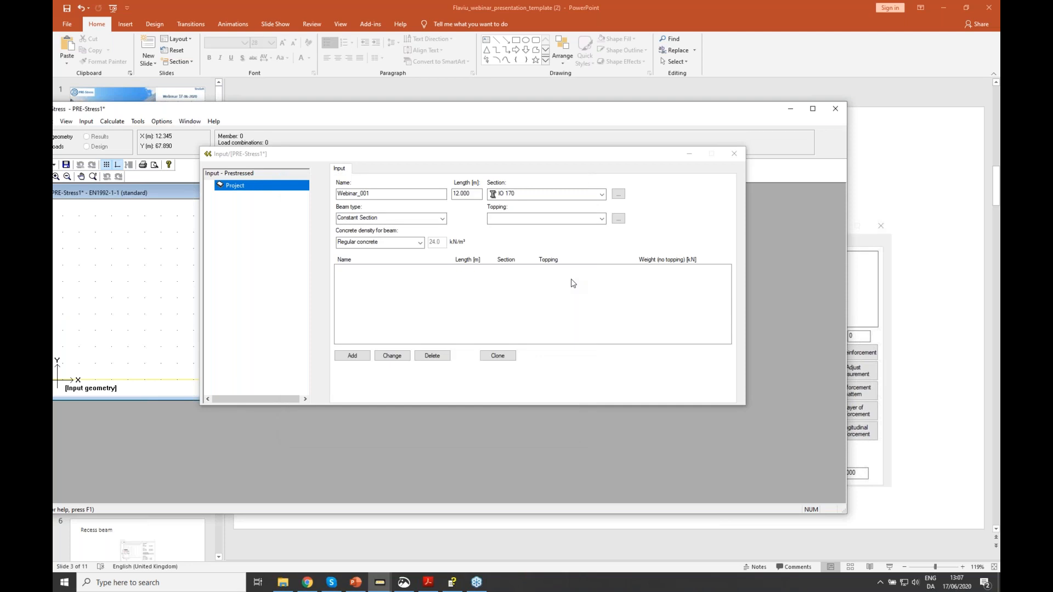
pyautogui.click(353, 356)
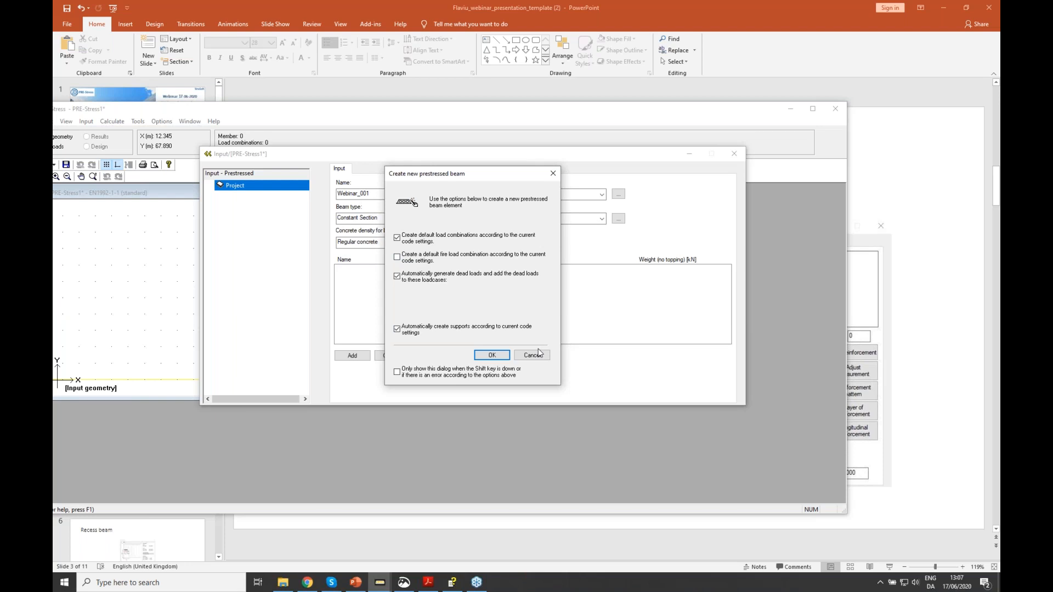
pyautogui.click(492, 355)
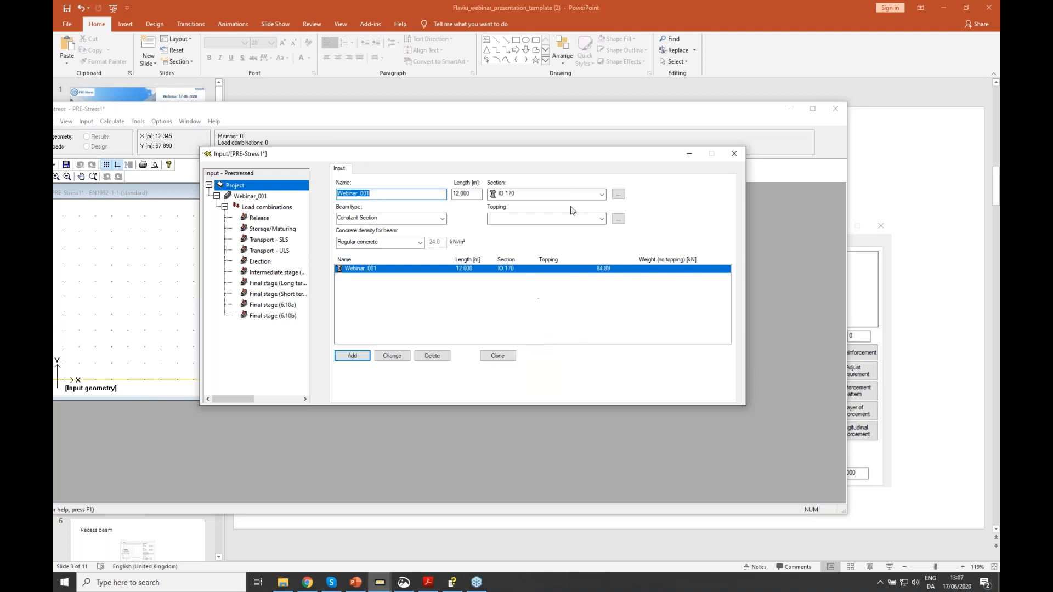
# Reposition the main and input windows into full view and open the main reinforcement of beam Webinar_001
pyautogui.moveTo(523, 156); pyautogui.dragTo(540, 207)
pyautogui.click(583, 113)
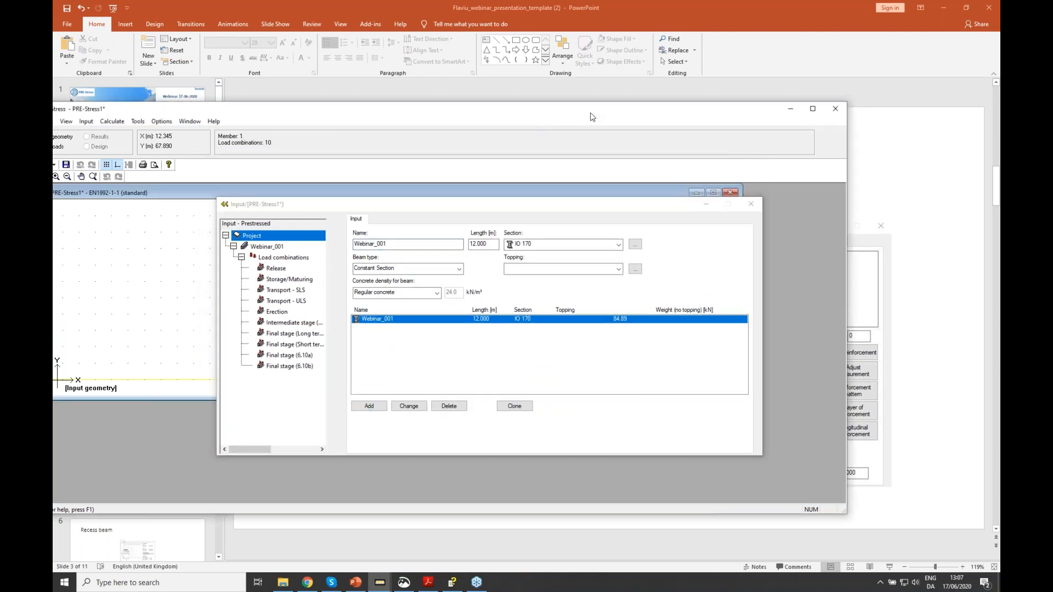
pyautogui.moveTo(715, 114); pyautogui.dragTo(797, 55)
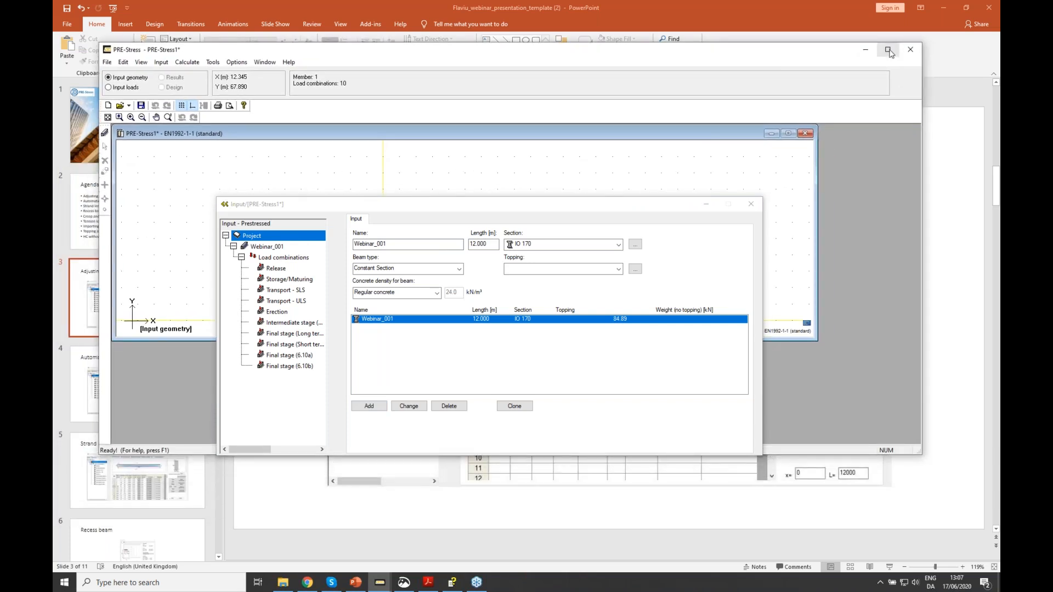
pyautogui.moveTo(694, 203); pyautogui.dragTo(729, 165)
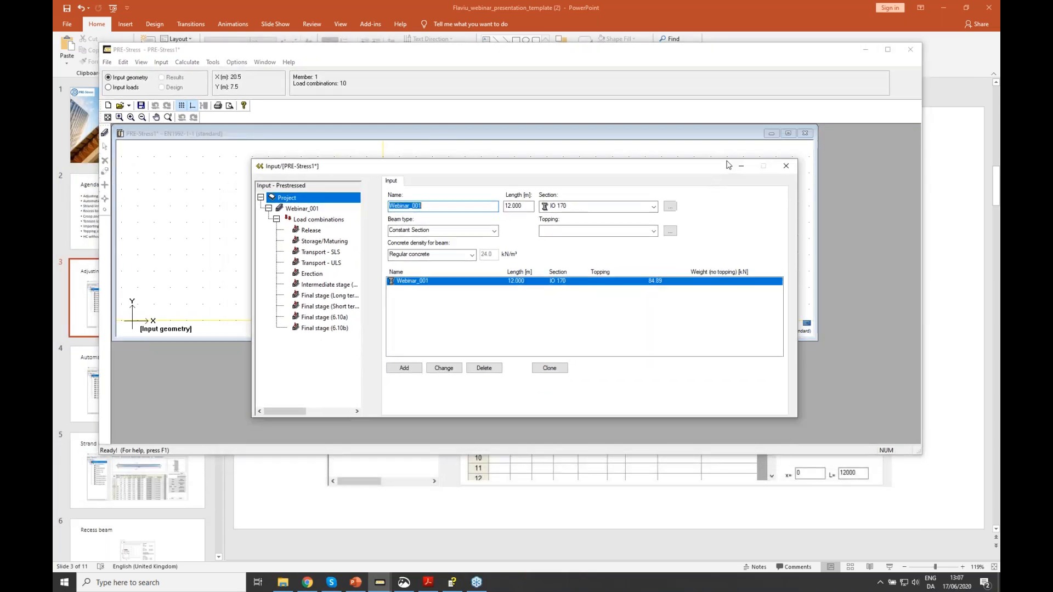
pyautogui.click(308, 216)
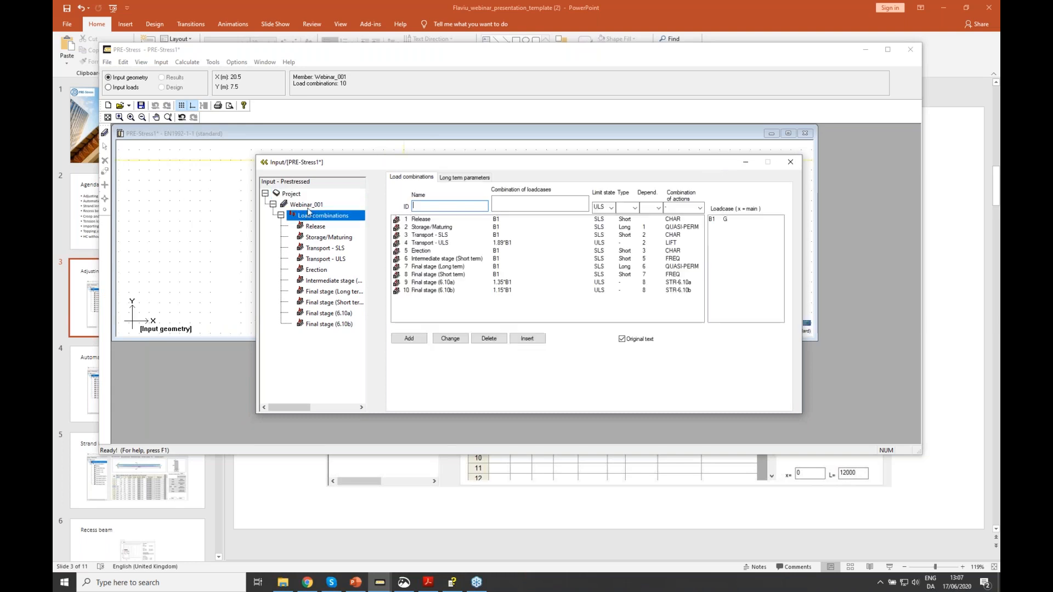
pyautogui.click(310, 207)
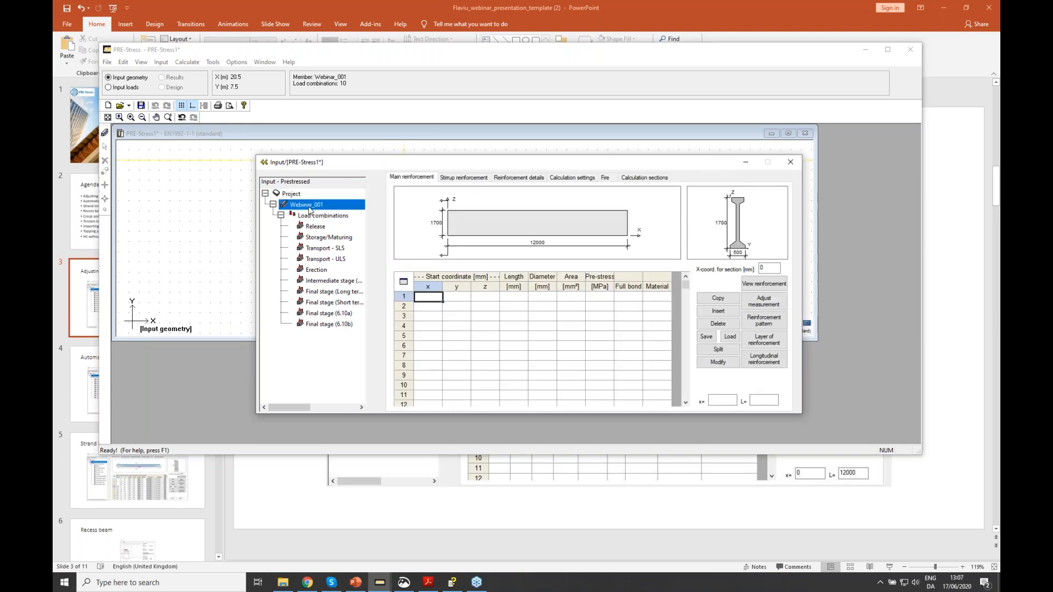
# Add a first bottom layer of 6 strands to the beam with Layer of reinforcement
pyautogui.click(768, 343)
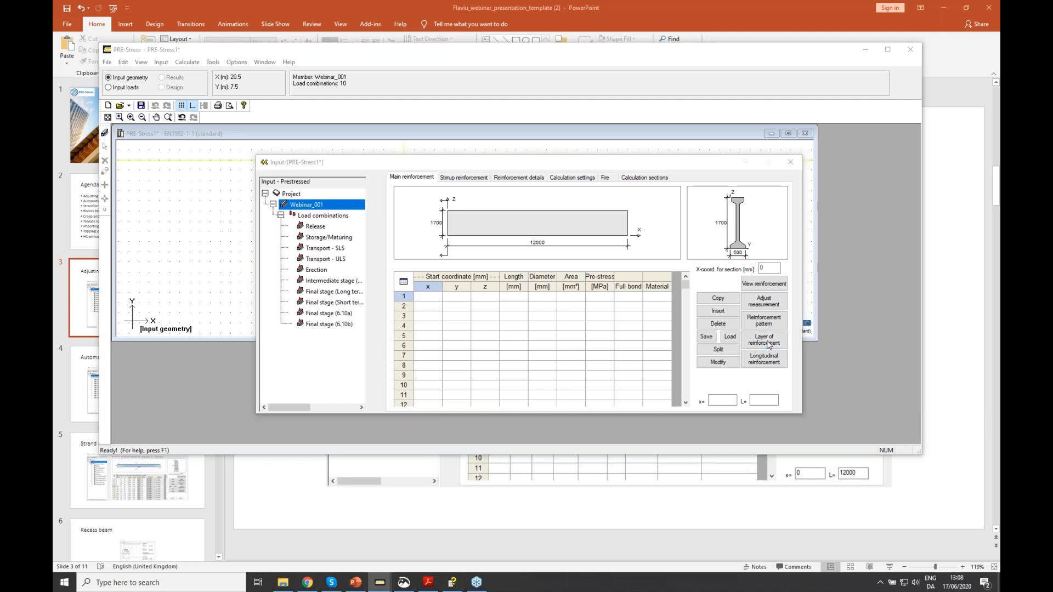
pyautogui.click(630, 297)
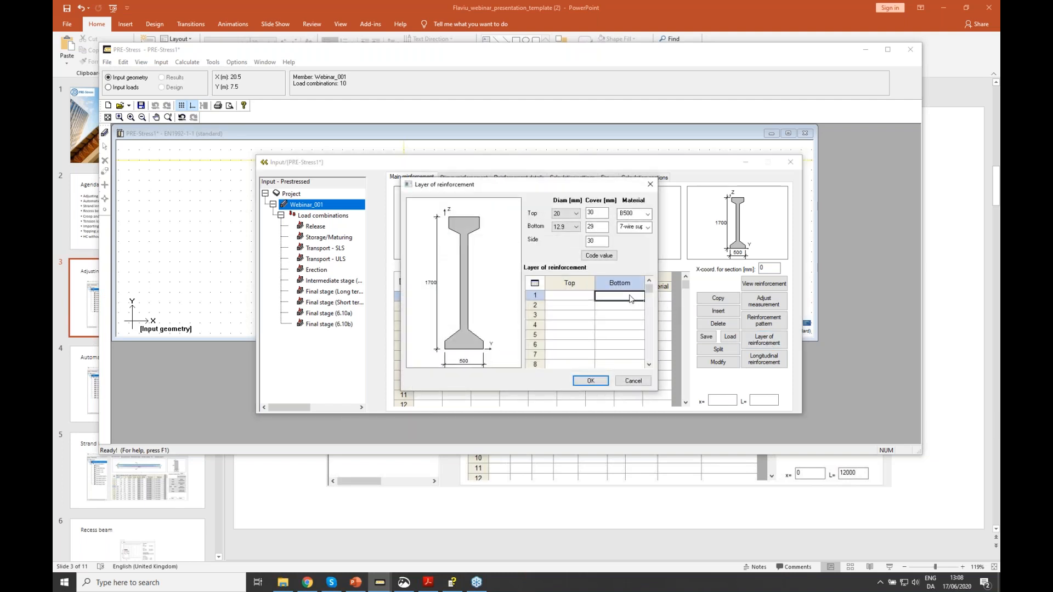
pyautogui.write('6')
pyautogui.click(591, 381)
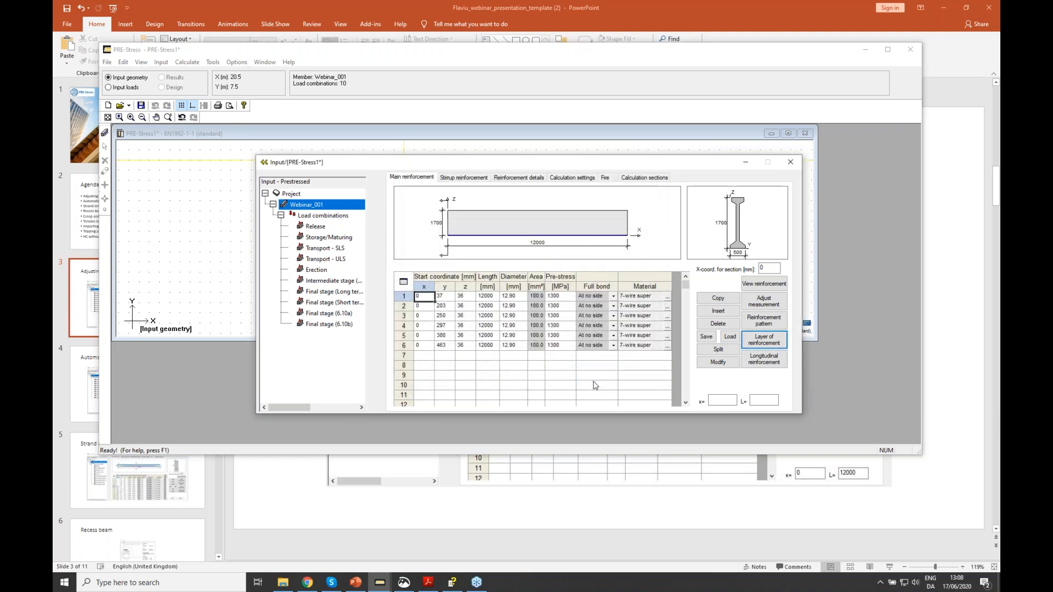
pyautogui.click(754, 340)
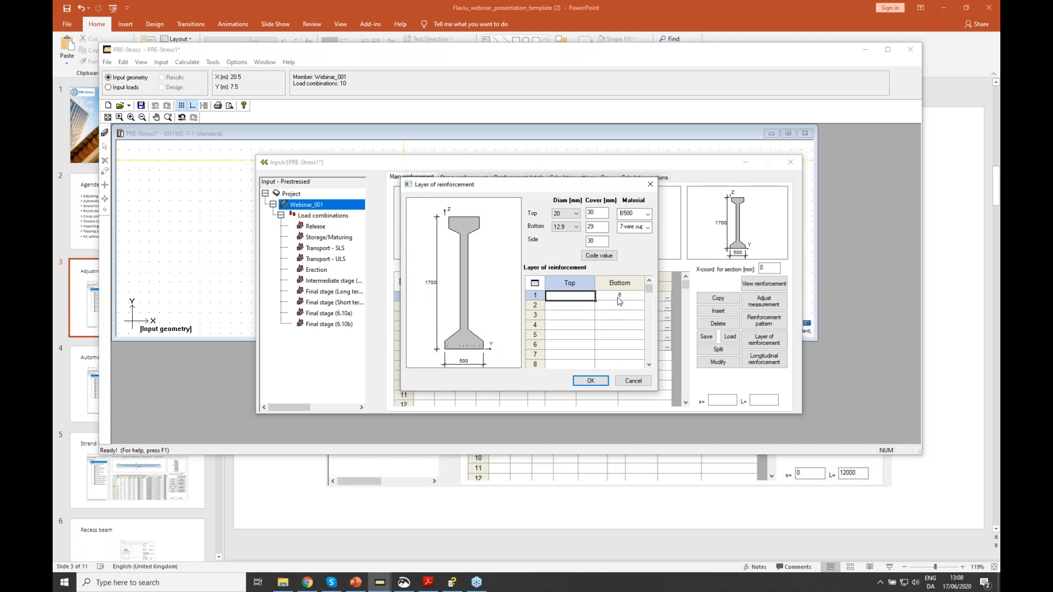
pyautogui.click(634, 380)
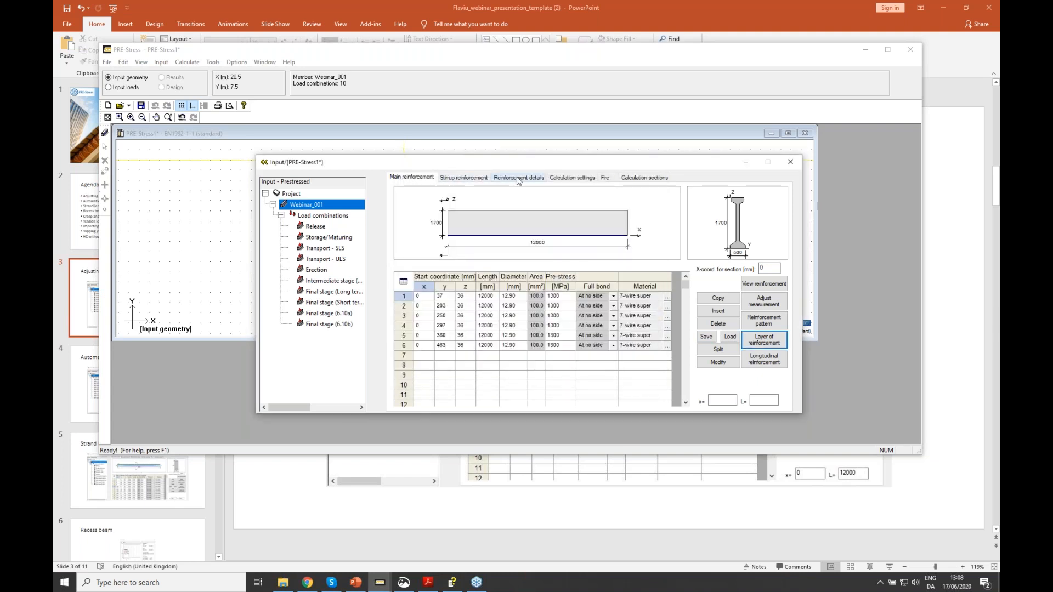
# Turn on regular spacing in layer in the beam's reinforcement details and return to the main reinforcement
pyautogui.click(565, 180)
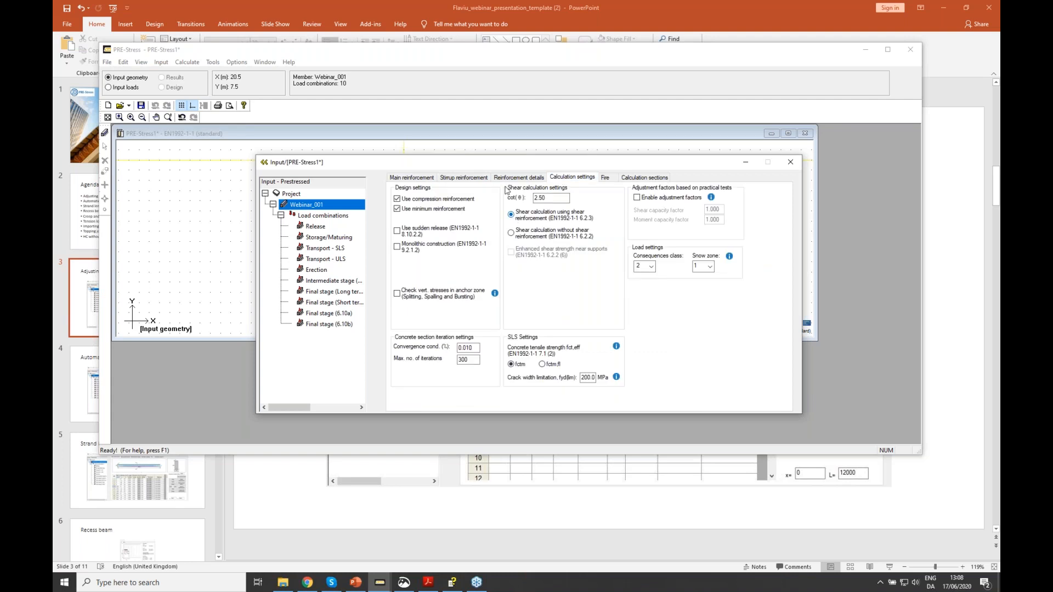
pyautogui.click(479, 177)
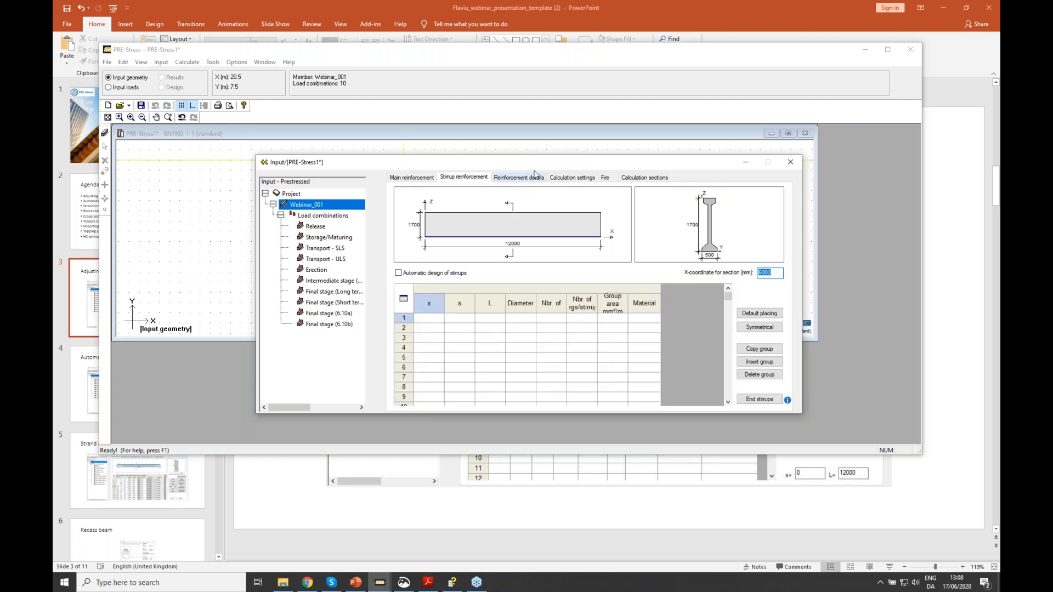
pyautogui.click(638, 179)
pyautogui.click(416, 179)
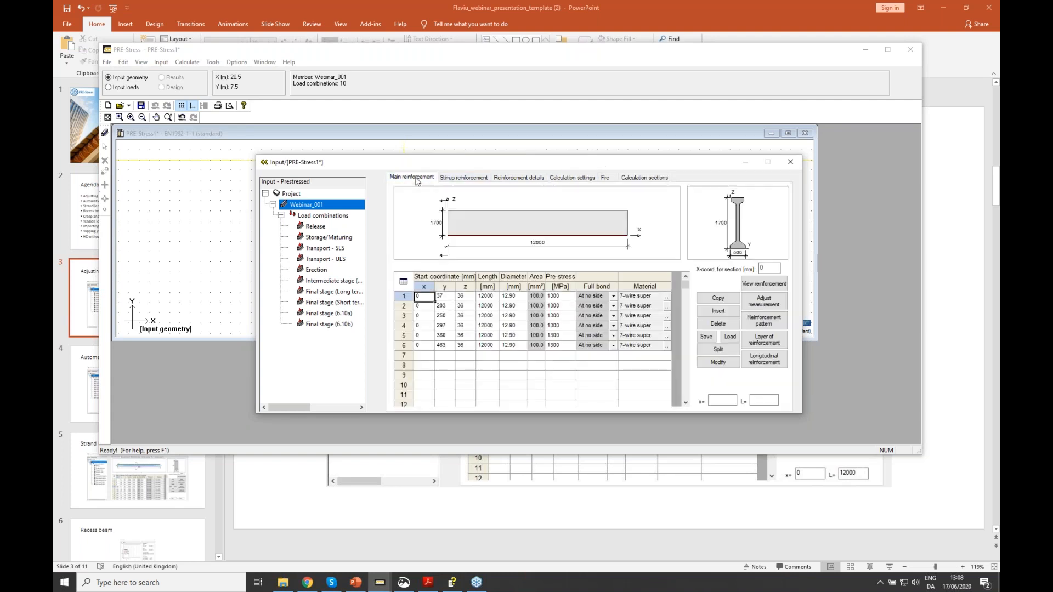
pyautogui.click(473, 179)
pyautogui.click(510, 179)
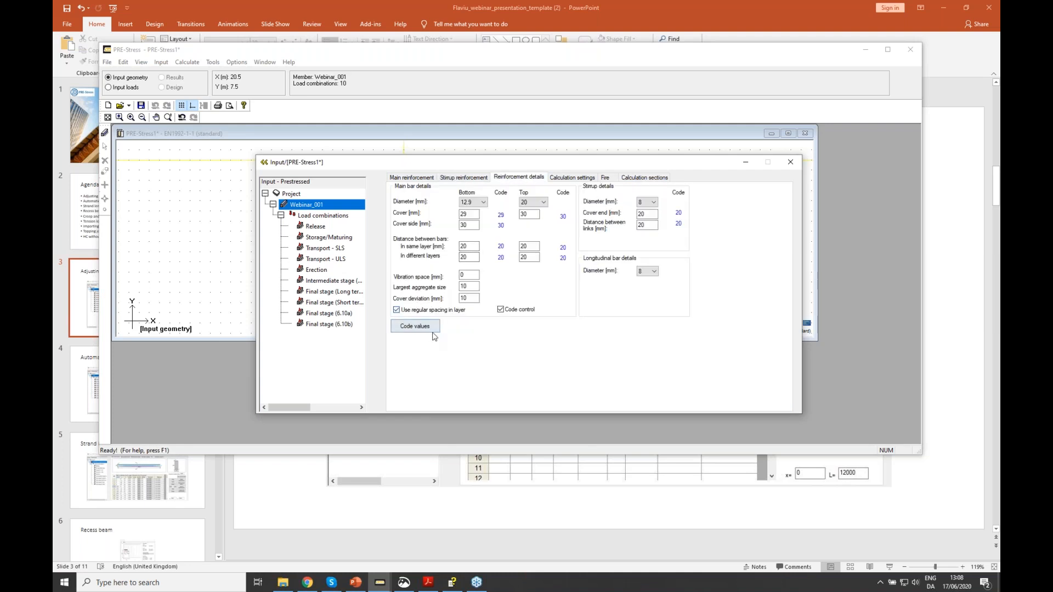
pyautogui.click(412, 180)
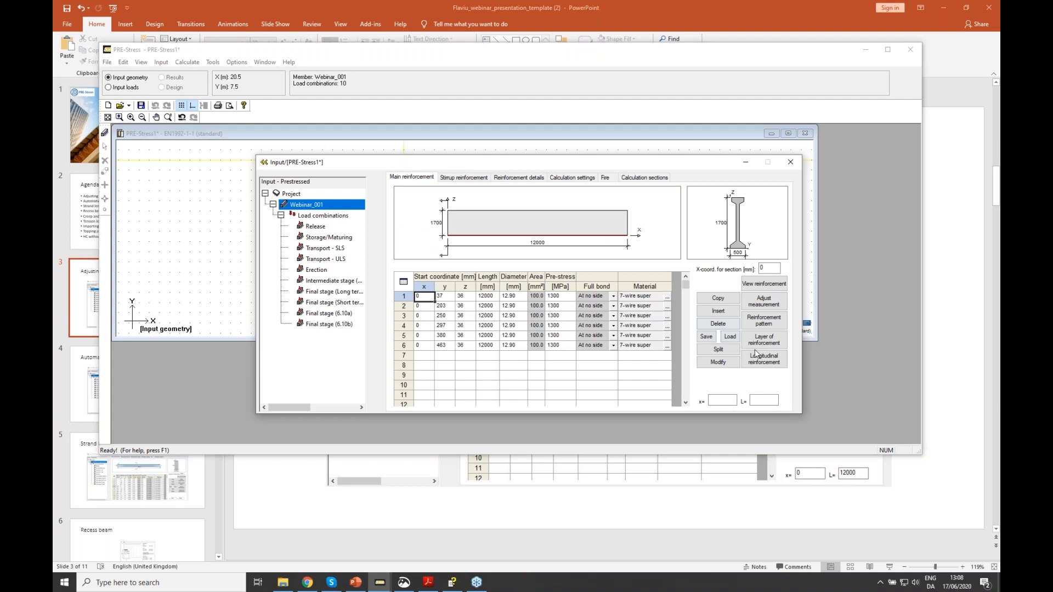
# Clear the strand count of the first bottom layer and apply the emptied reinforcement layout
pyautogui.click(775, 343)
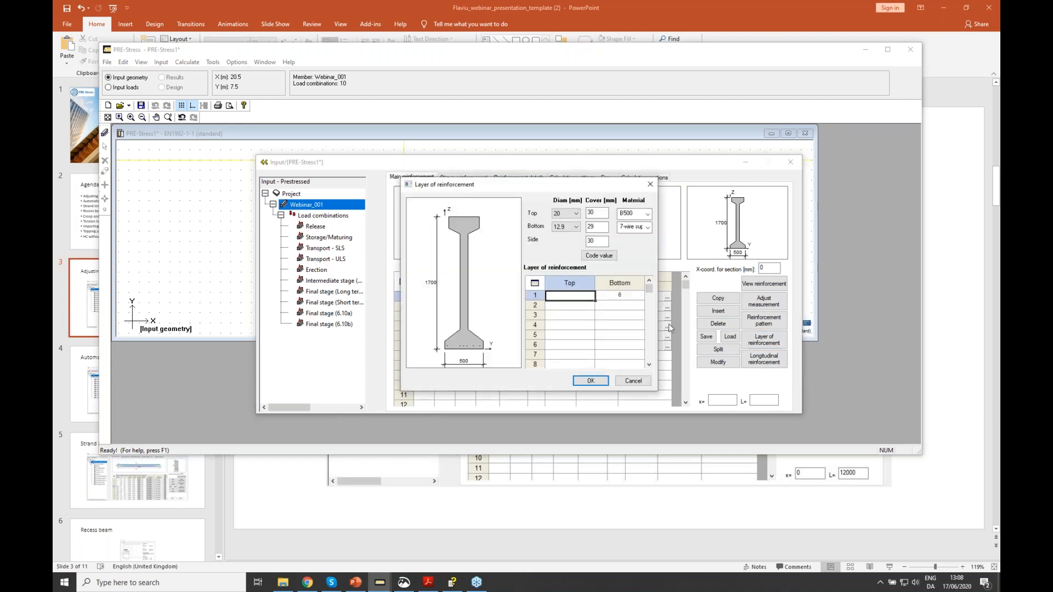
pyautogui.click(629, 299)
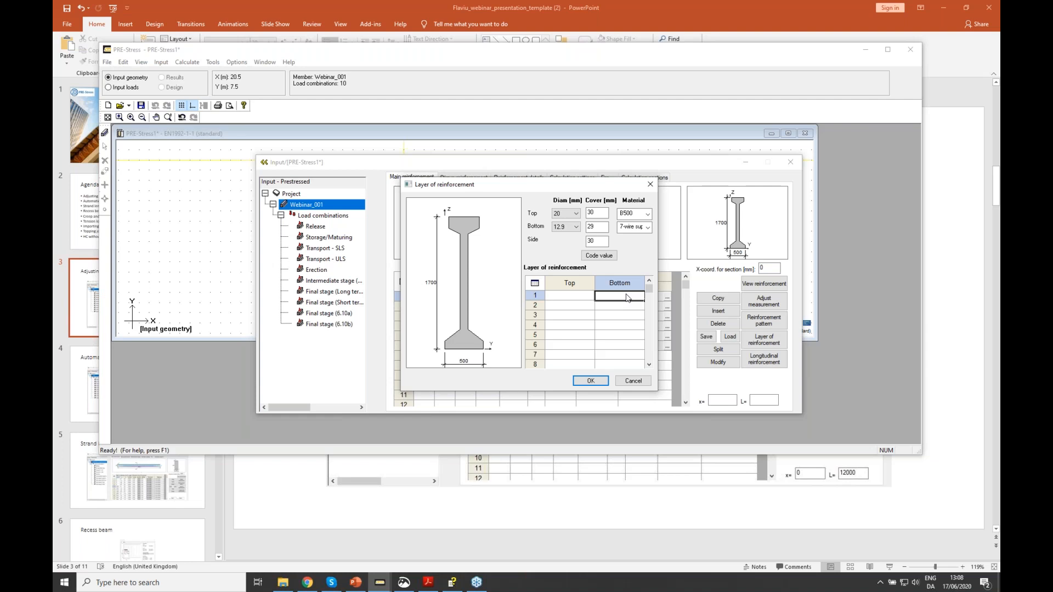
pyautogui.click(599, 381)
# Define the first reinforcement layer of beam Webinar_001 with 6 bottom strands and 2 top bars
pyautogui.click(756, 341)
pyautogui.click(629, 296)
pyautogui.write('6')
pyautogui.click(610, 326)
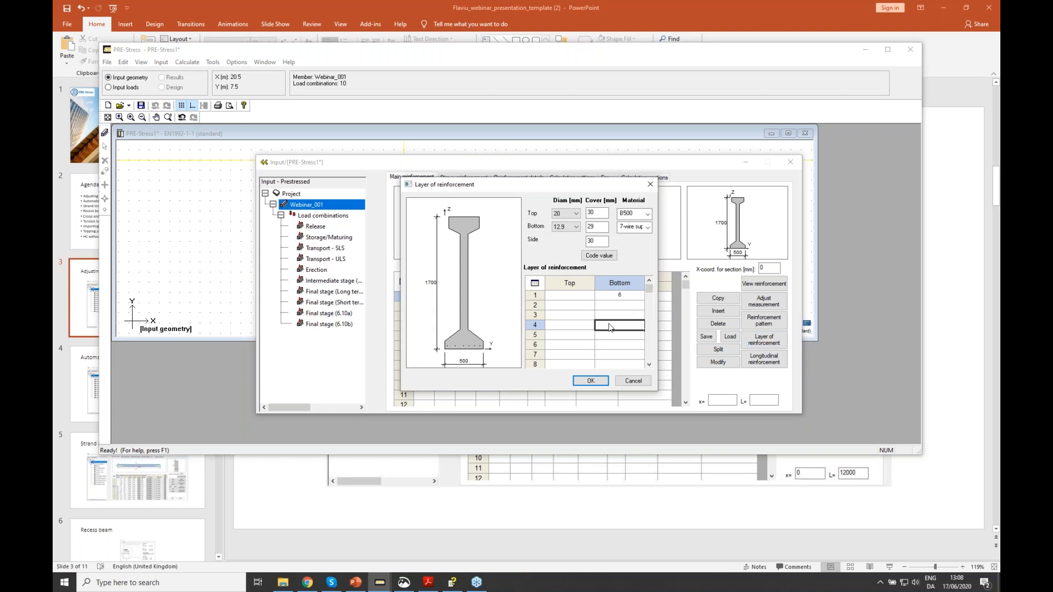
pyautogui.click(569, 297)
pyautogui.write('2')
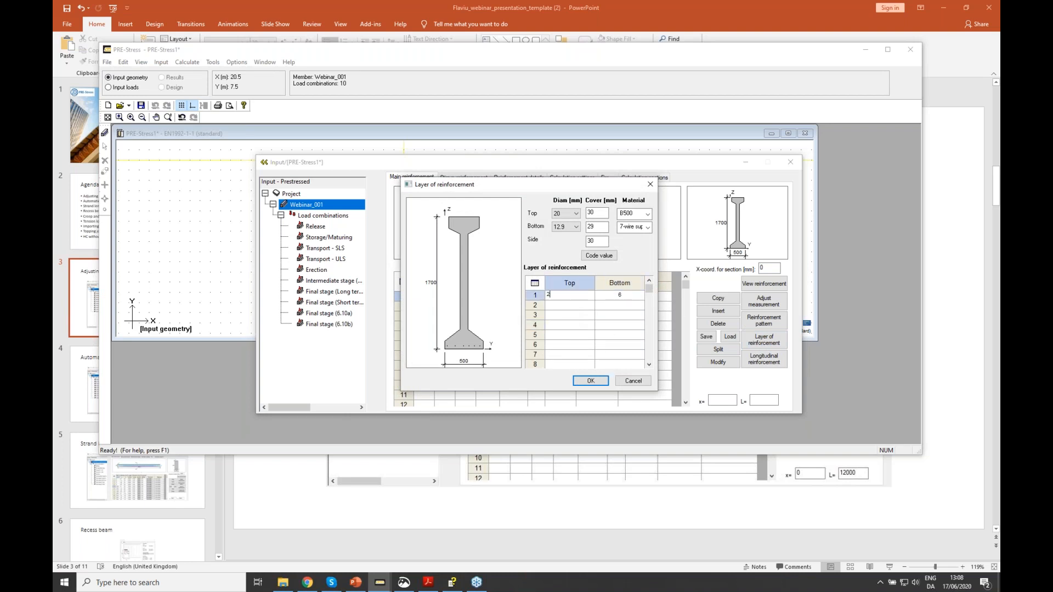
pyautogui.click(582, 318)
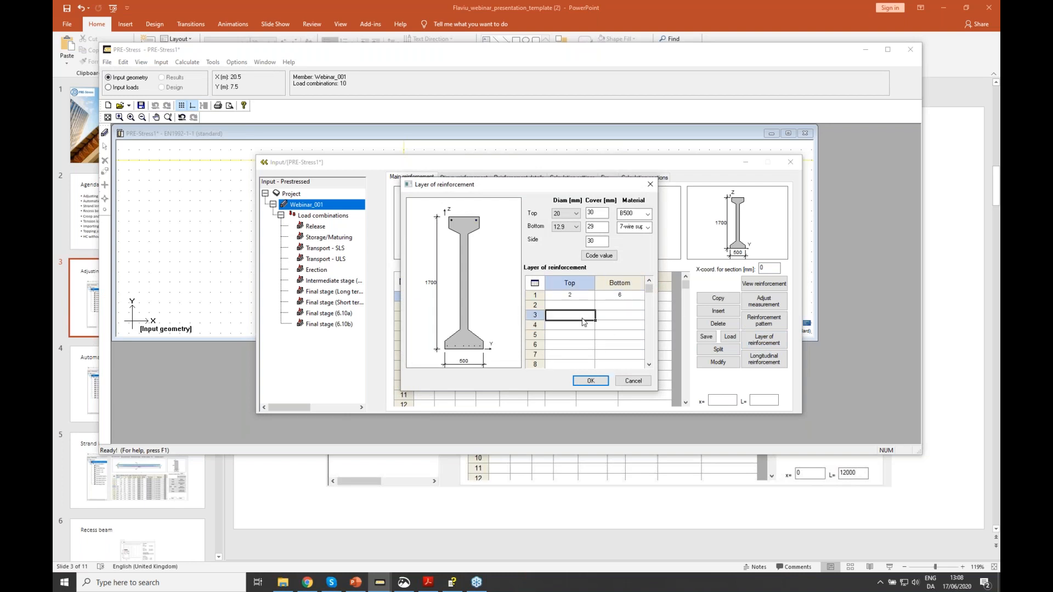
pyautogui.click(592, 381)
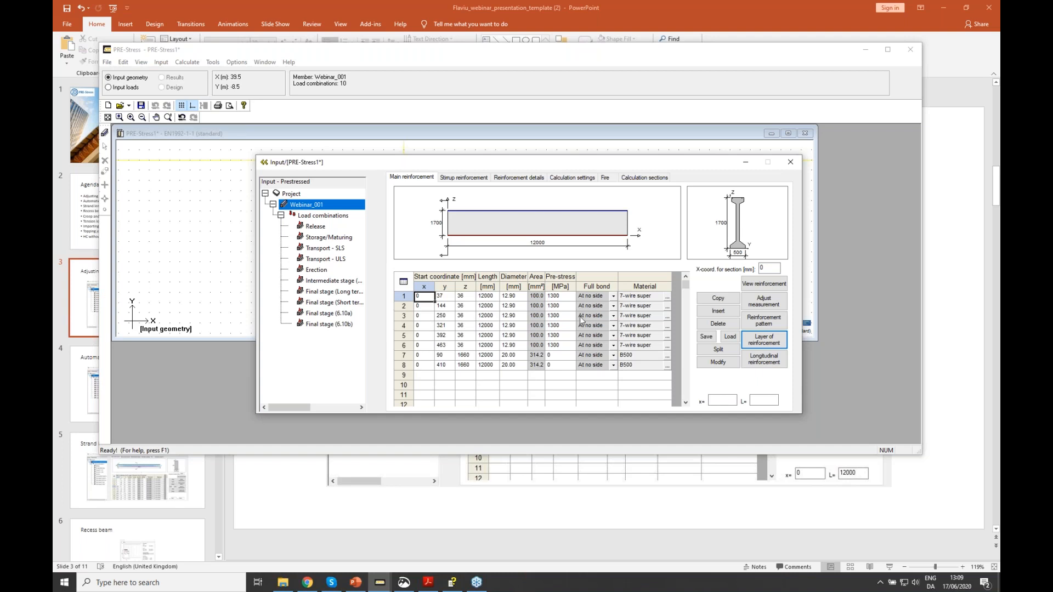
# Examine the strands and bars row by row, then view the reinforcement in the cross-section and close that view
pyautogui.click(430, 316)
pyautogui.click(427, 326)
pyautogui.click(430, 336)
pyautogui.click(430, 346)
pyautogui.click(430, 356)
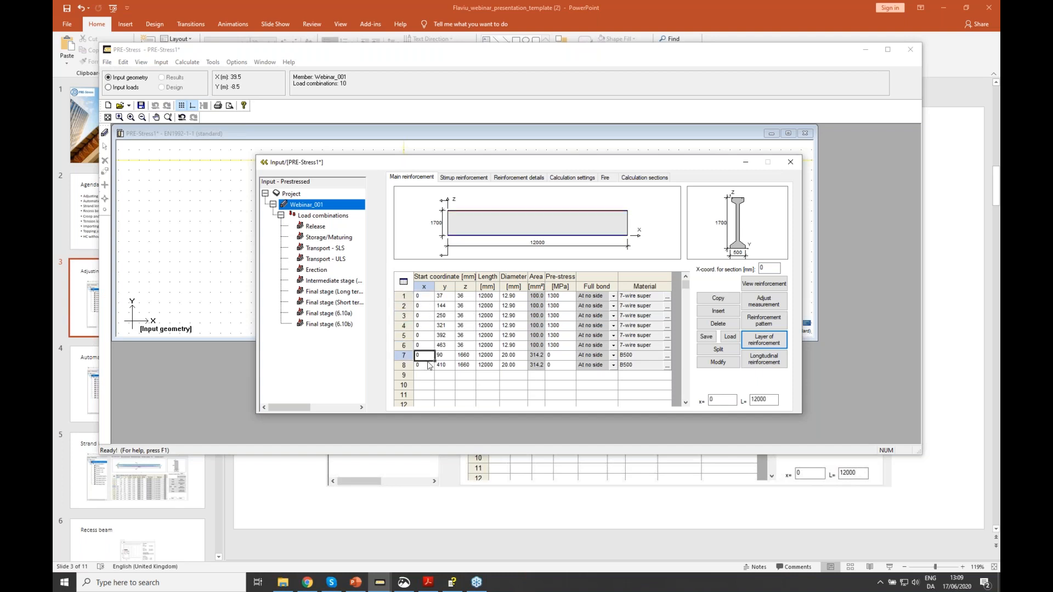
pyautogui.click(757, 221)
pyautogui.click(764, 283)
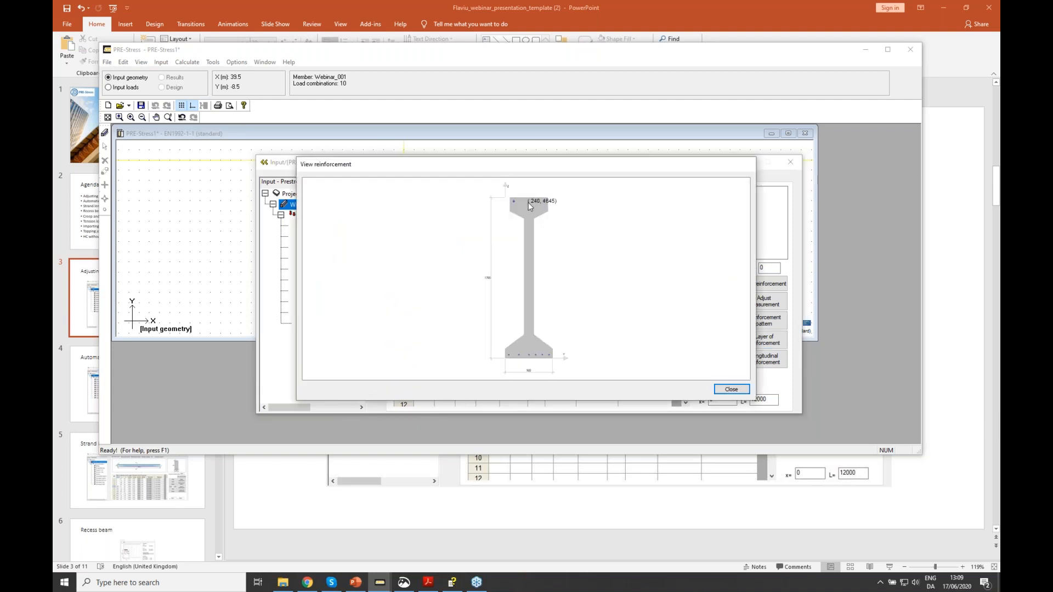
pyautogui.click(731, 389)
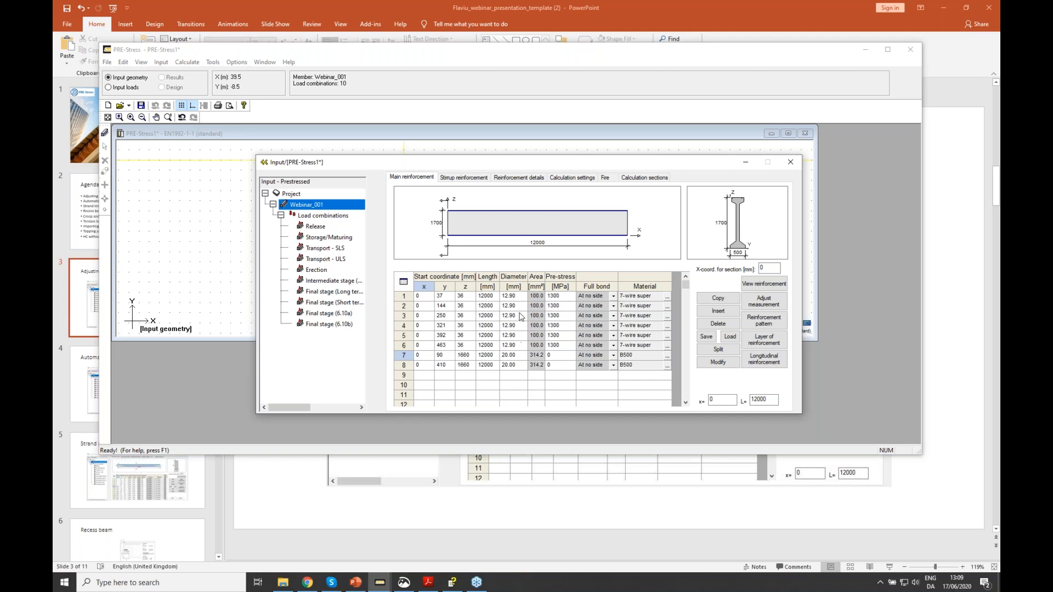
# Set the pre-stress of the first bottom strand to 1200 MPa
pyautogui.click(562, 298)
pyautogui.click(562, 297)
pyautogui.write('1200')
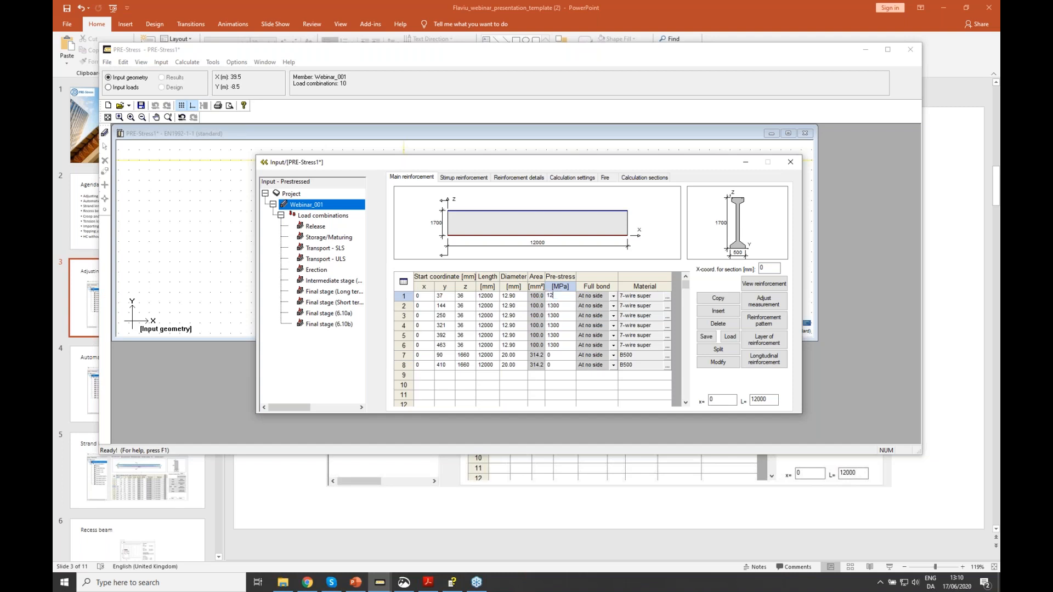
pyautogui.press('Tab')
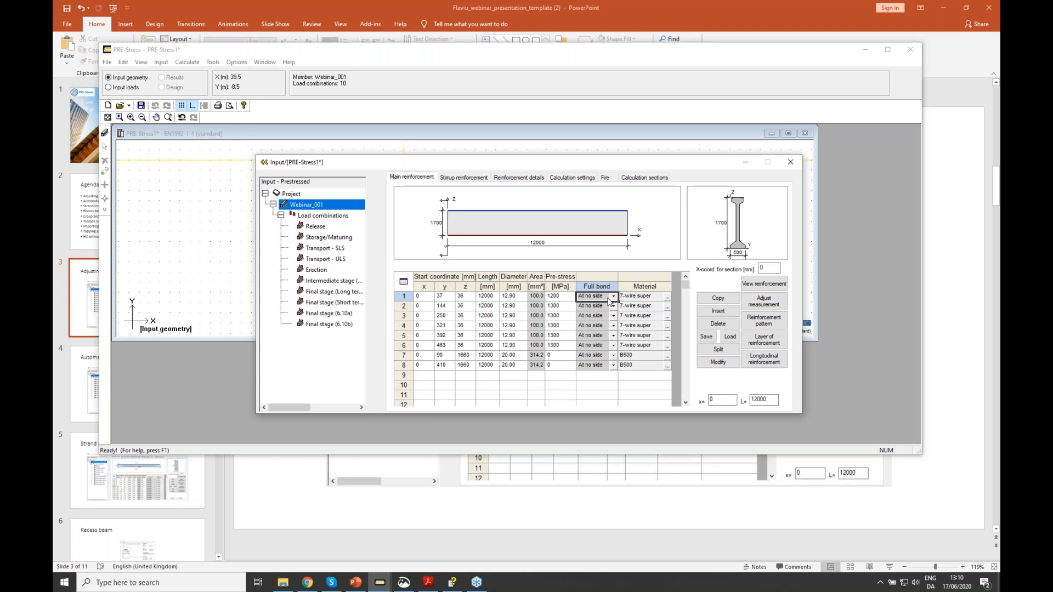
pyautogui.click(563, 296)
pyautogui.click(564, 306)
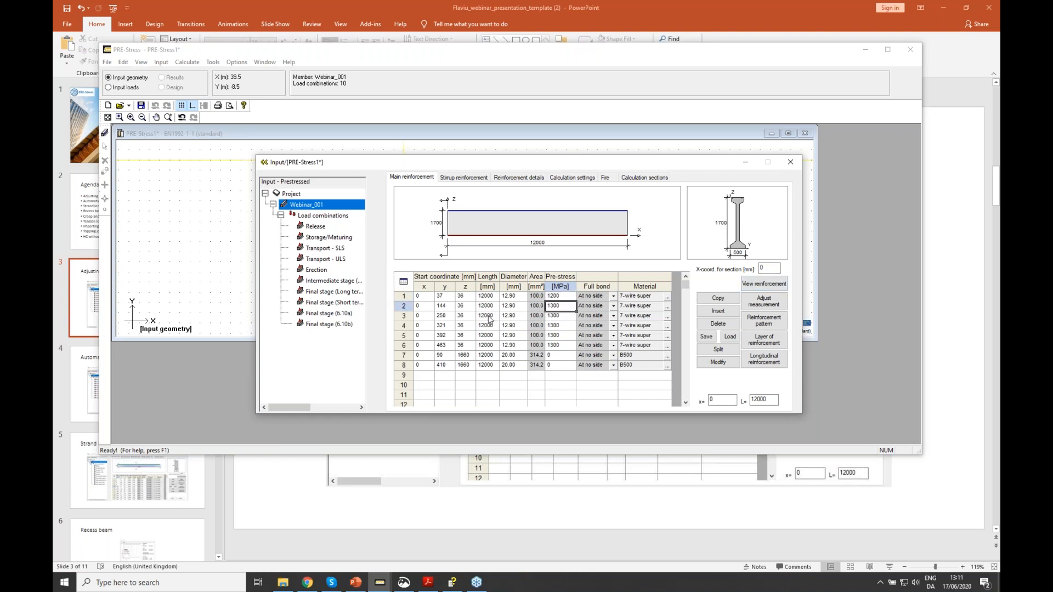
# Switch to PowerPoint and bring up the slide "Automatic design of stirrups"
pyautogui.click(86, 387)
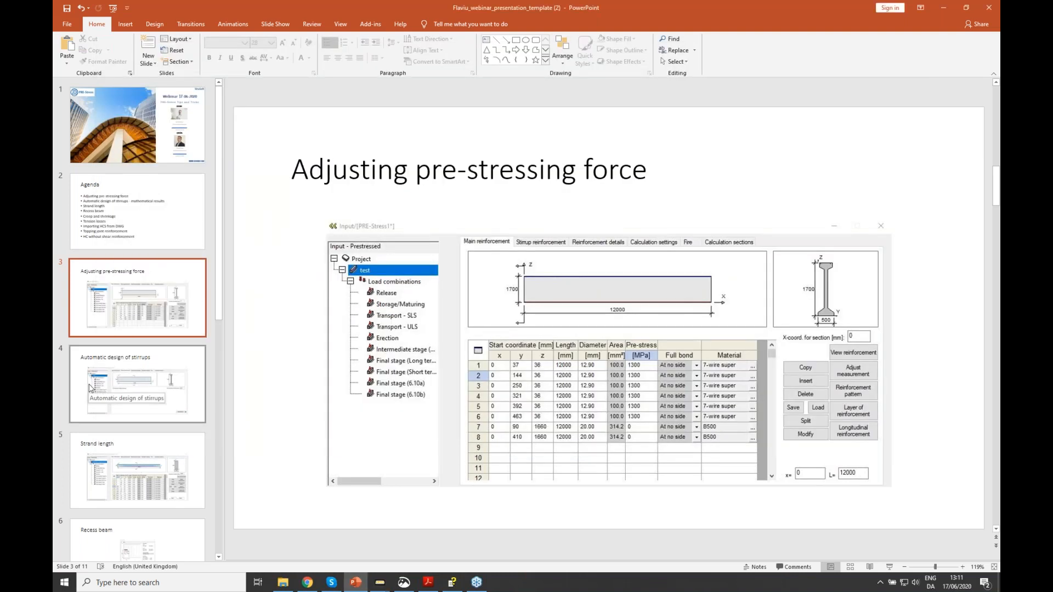
pyautogui.click(145, 385)
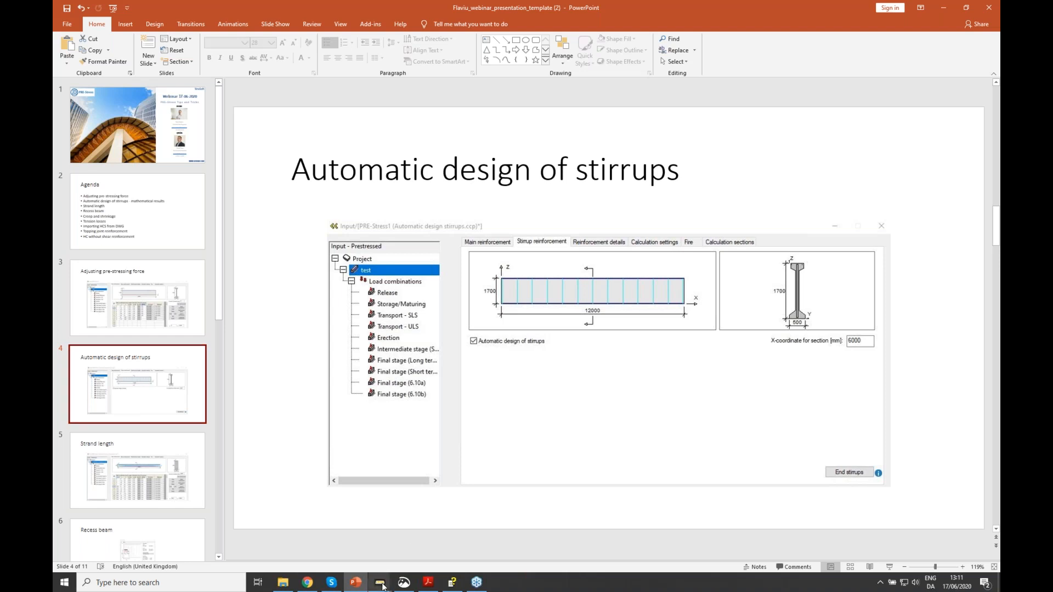
# Switch back to the PRE-Stress1 project and turn on automatic design of stirrups for beam Webinar_001
pyautogui.moveTo(380, 583)
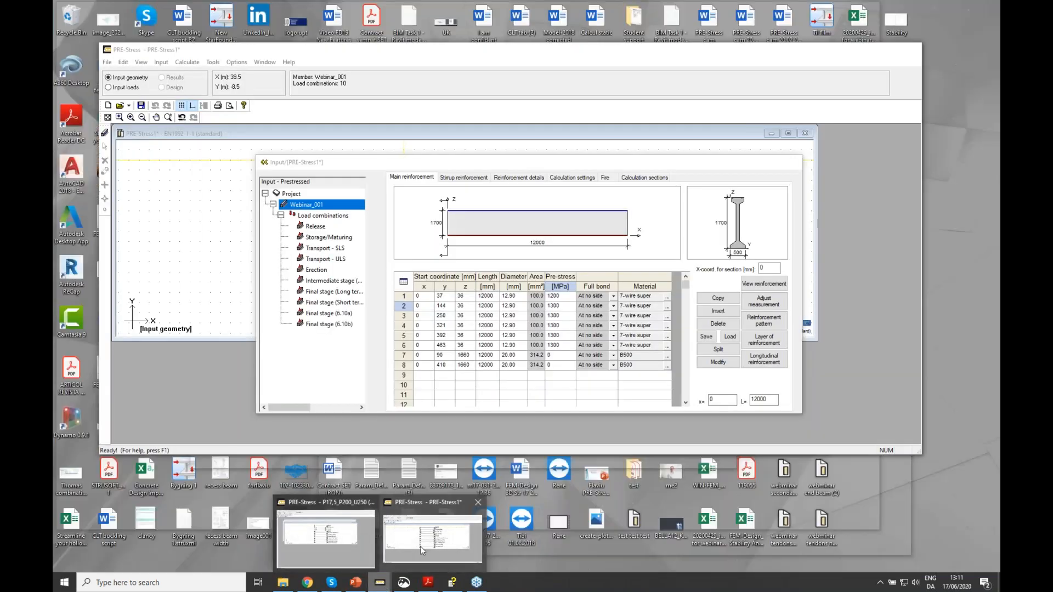
pyautogui.click(422, 550)
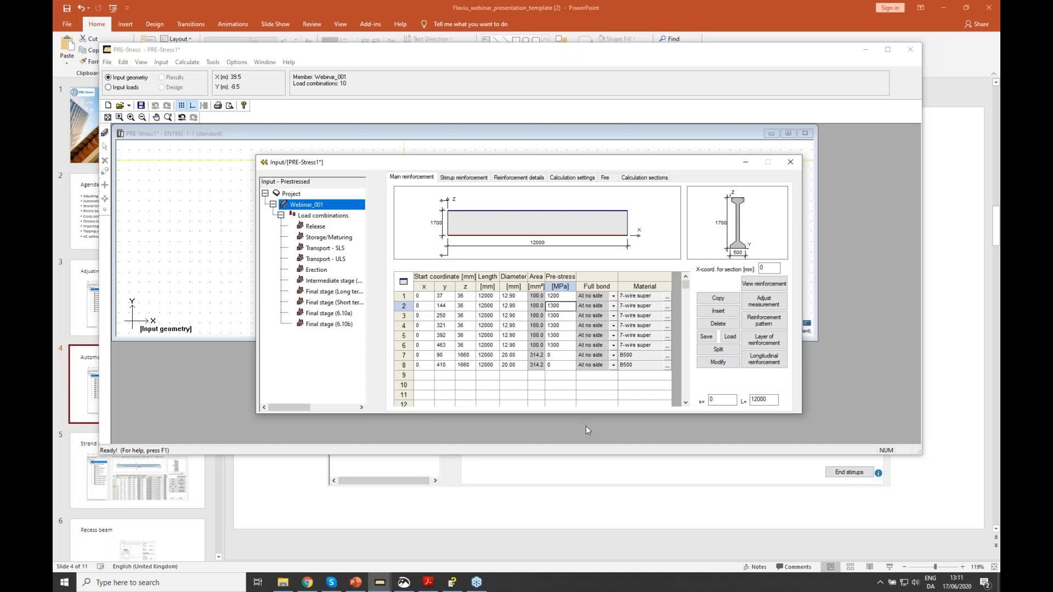
pyautogui.click(467, 178)
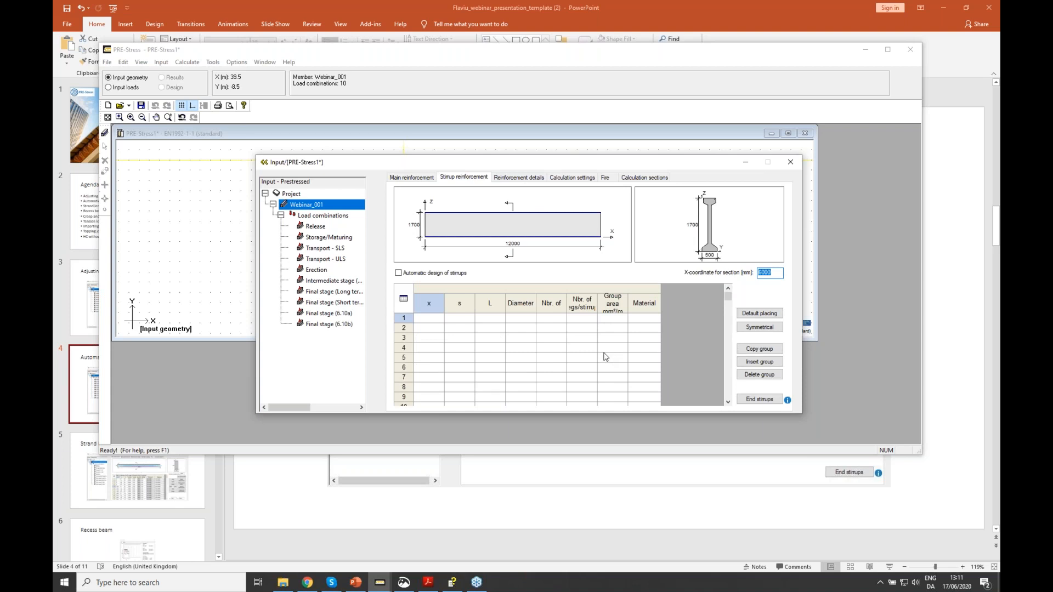
pyautogui.click(400, 273)
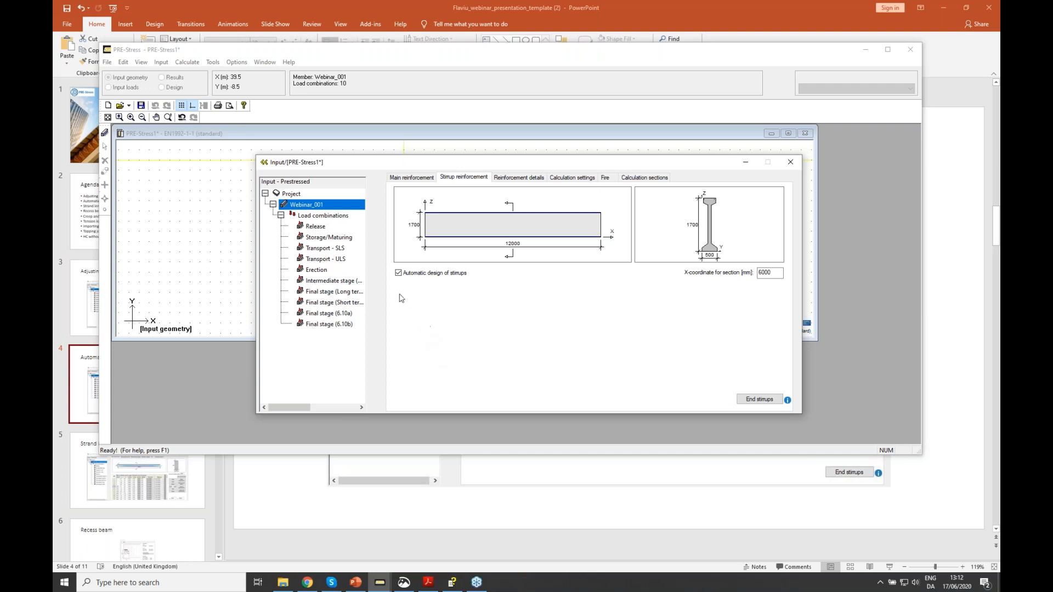
# Open the file Automatic design stirrups from the PRE-Stress webinar 17.06.20 folder and bring up its input window
pyautogui.click(386, 587)
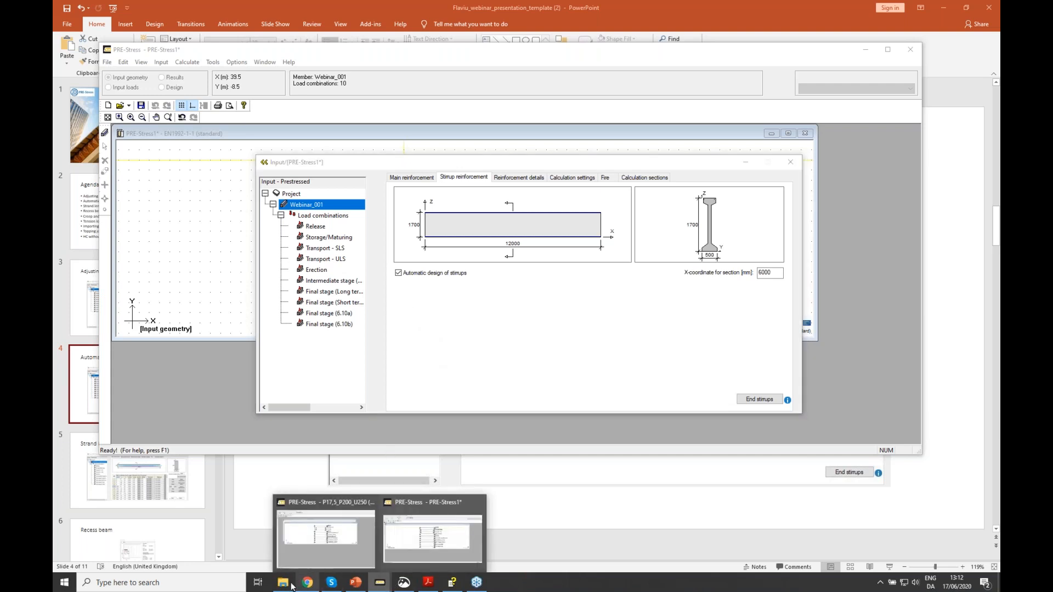
pyautogui.click(283, 583)
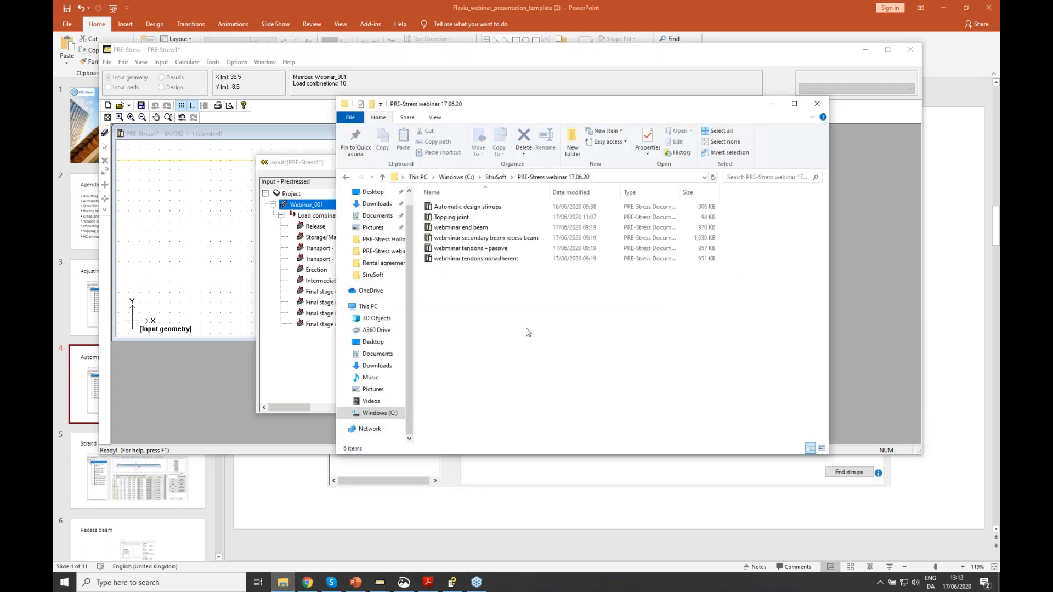
pyautogui.click(474, 208)
pyautogui.doubleClick(474, 208)
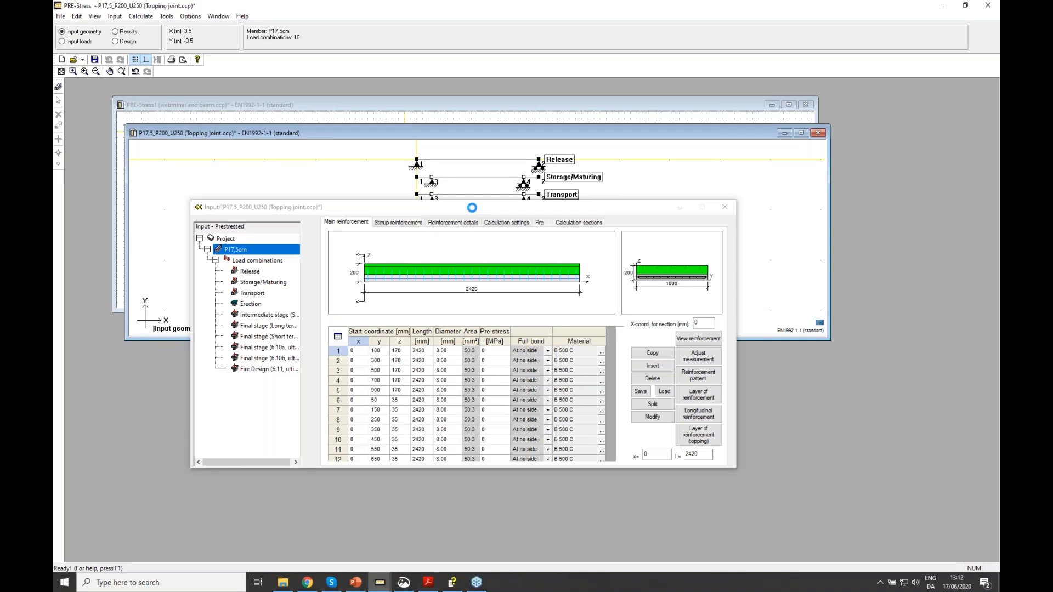
pyautogui.click(58, 86)
pyautogui.moveTo(443, 226); pyautogui.dragTo(497, 203)
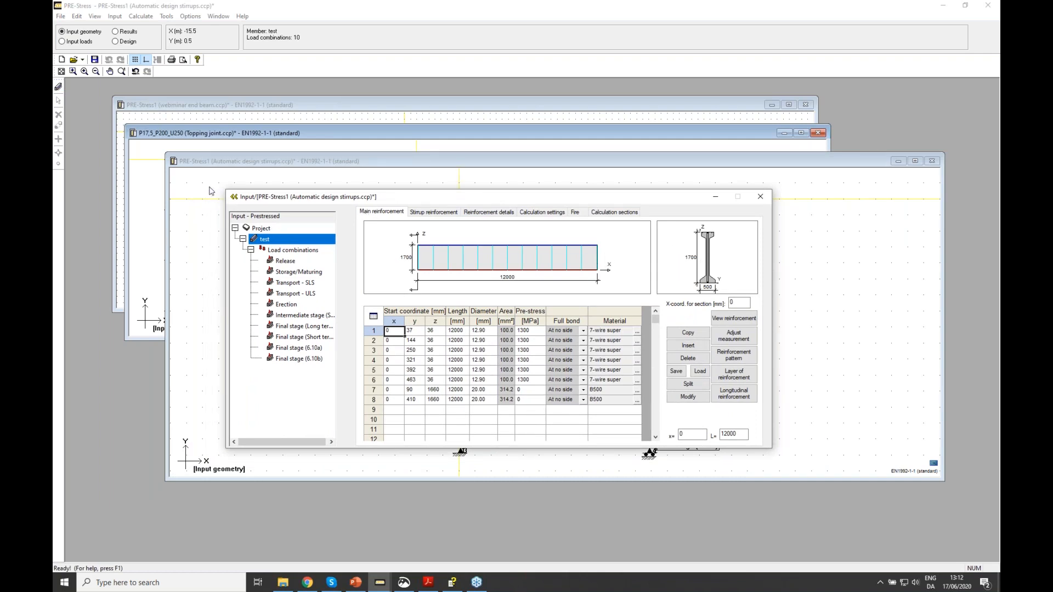
# Collapse the input window and display the beam's loads for load case live
pyautogui.click(62, 41)
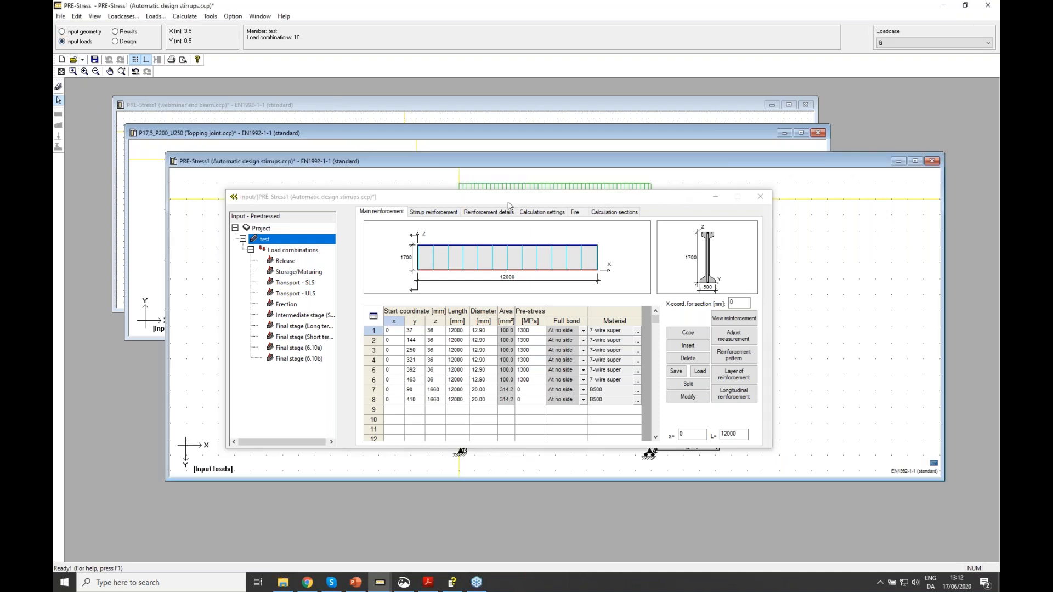
pyautogui.click(234, 196)
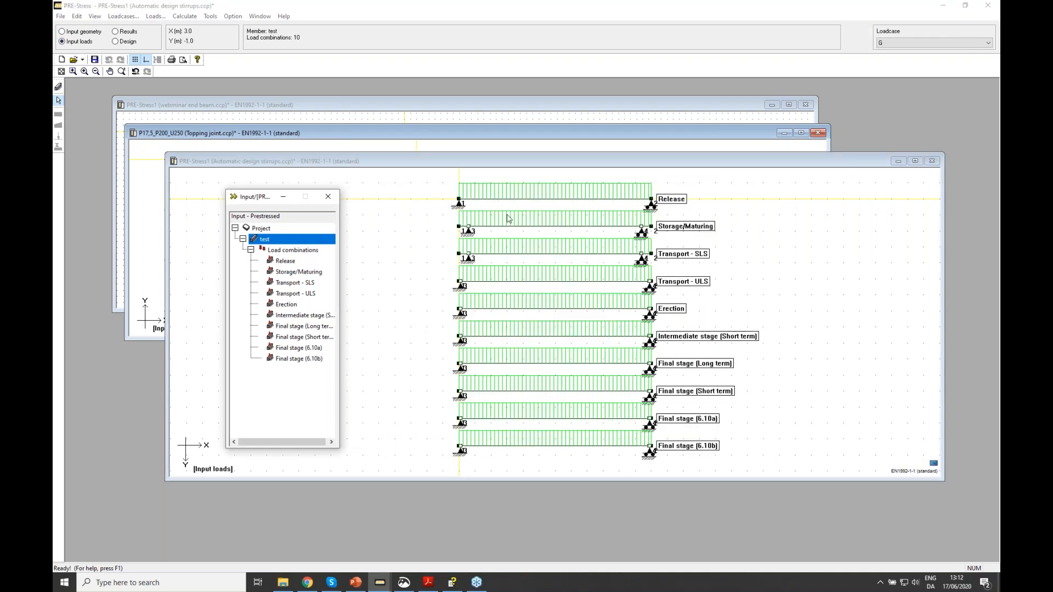
pyautogui.click(954, 43)
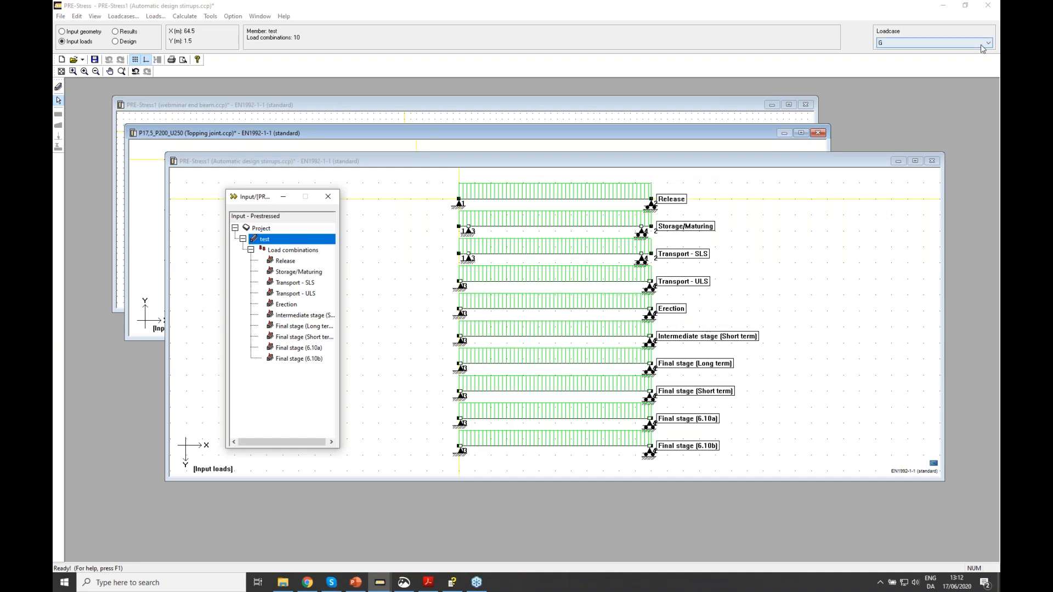
pyautogui.click(912, 59)
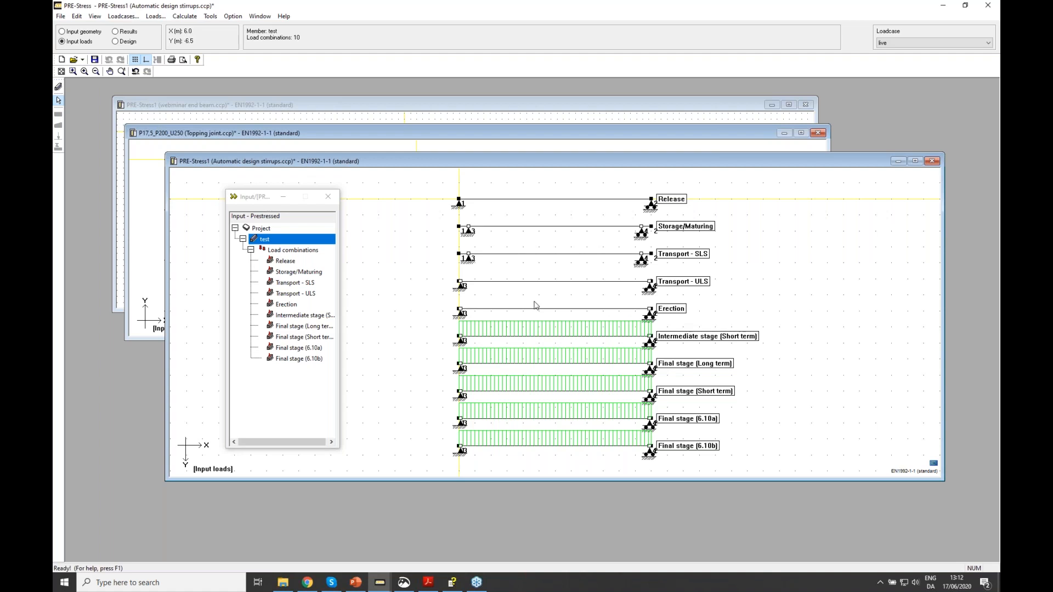
# Run the analysis for all prestressed elements with the cracked section analysis on
pyautogui.click(116, 32)
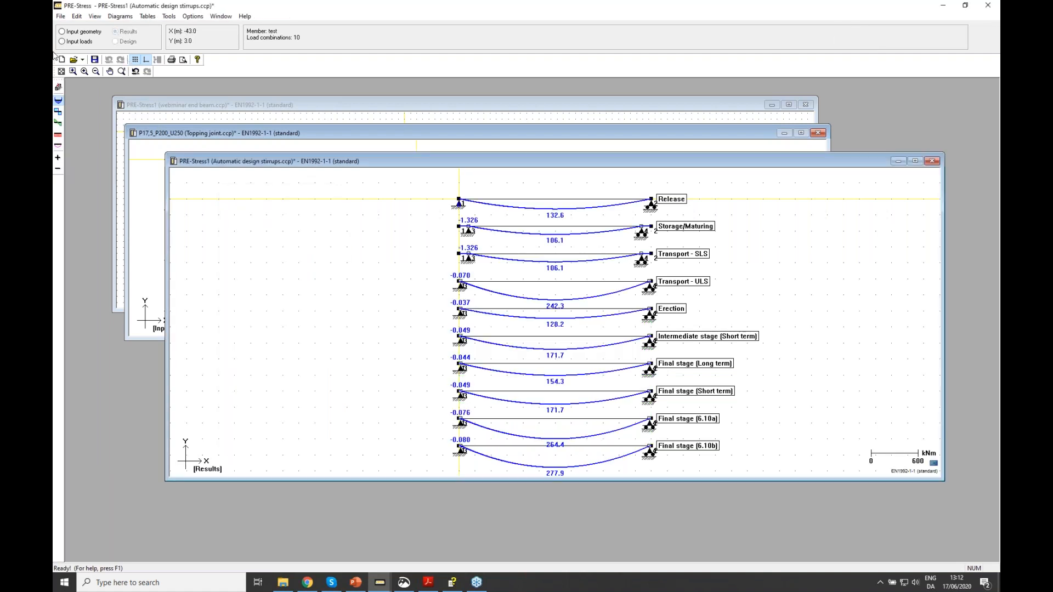
pyautogui.click(70, 42)
pyautogui.click(183, 17)
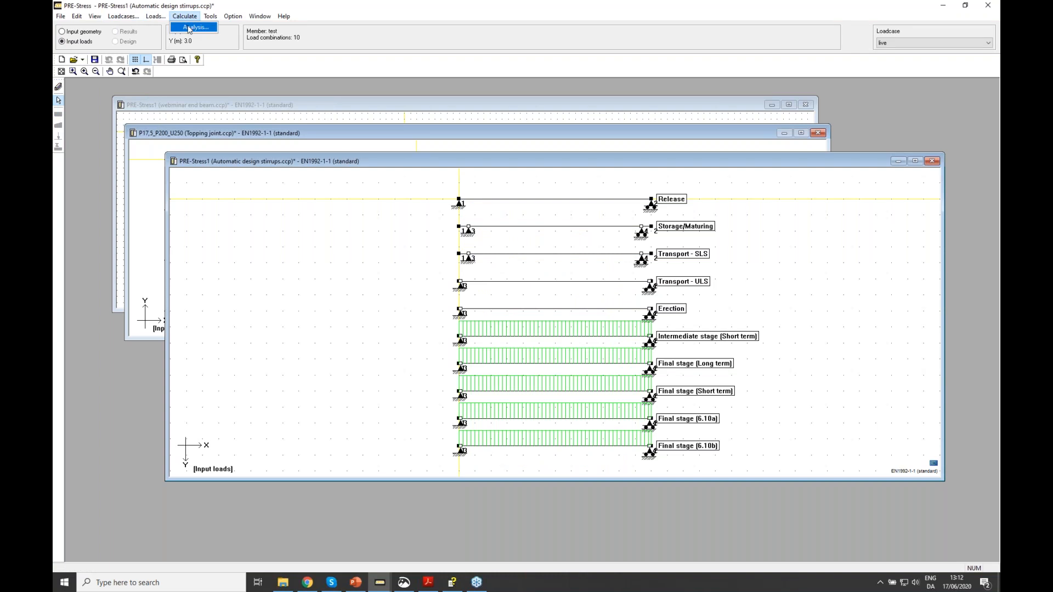
pyautogui.click(190, 28)
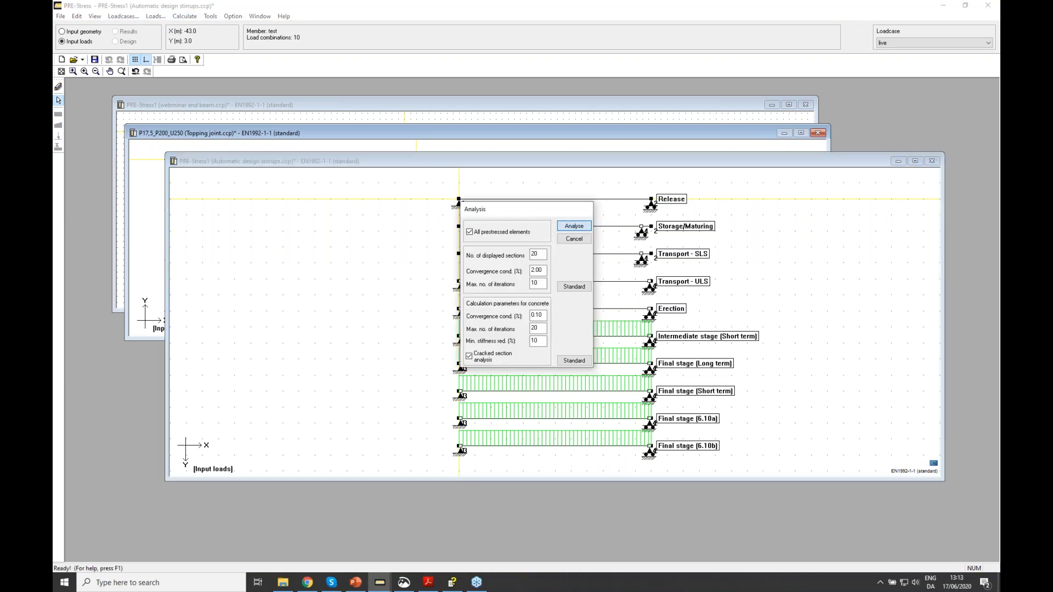
pyautogui.click(576, 227)
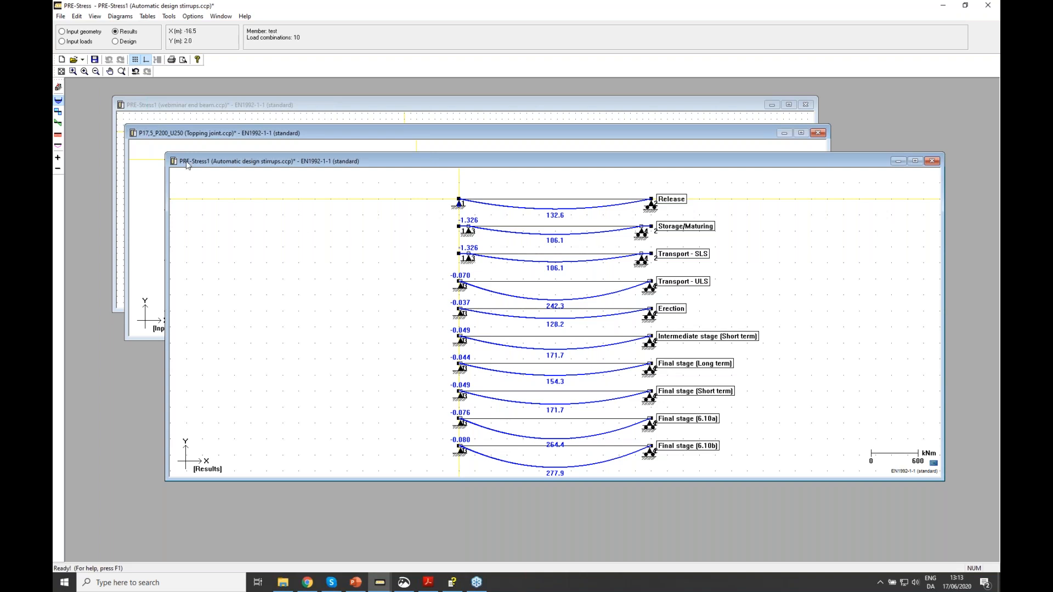
# Hide the moment diagrams and examine the shear force and deflection diagrams of all load combinations
pyautogui.click(58, 123)
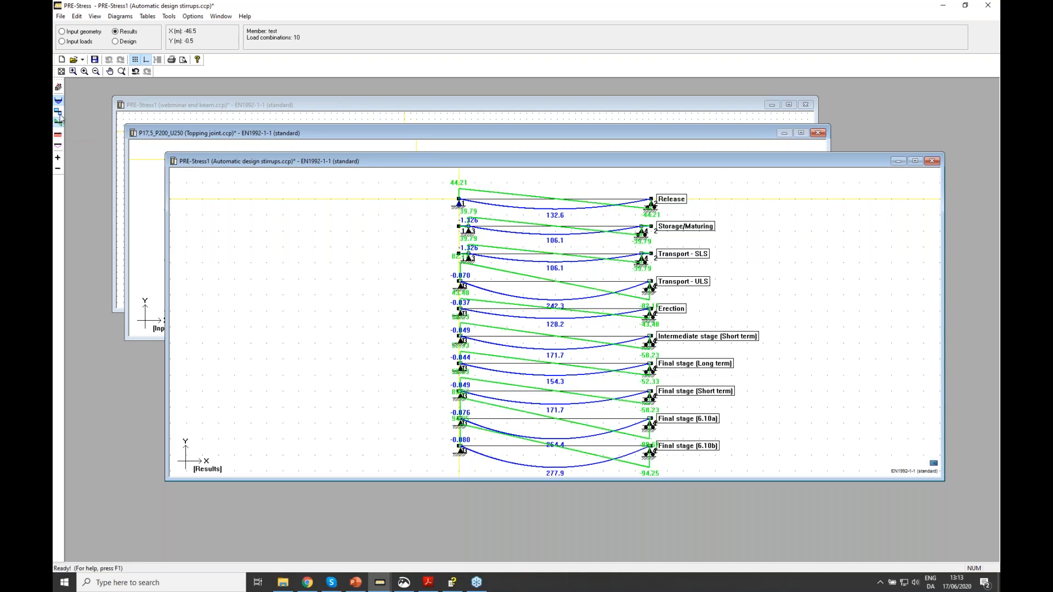
pyautogui.click(60, 102)
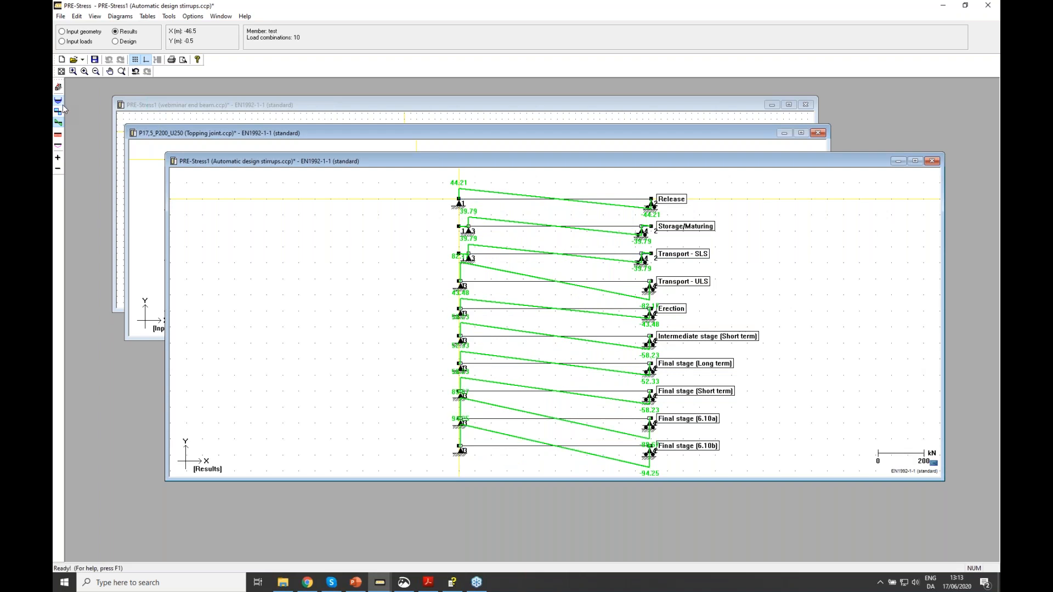
pyautogui.click(59, 146)
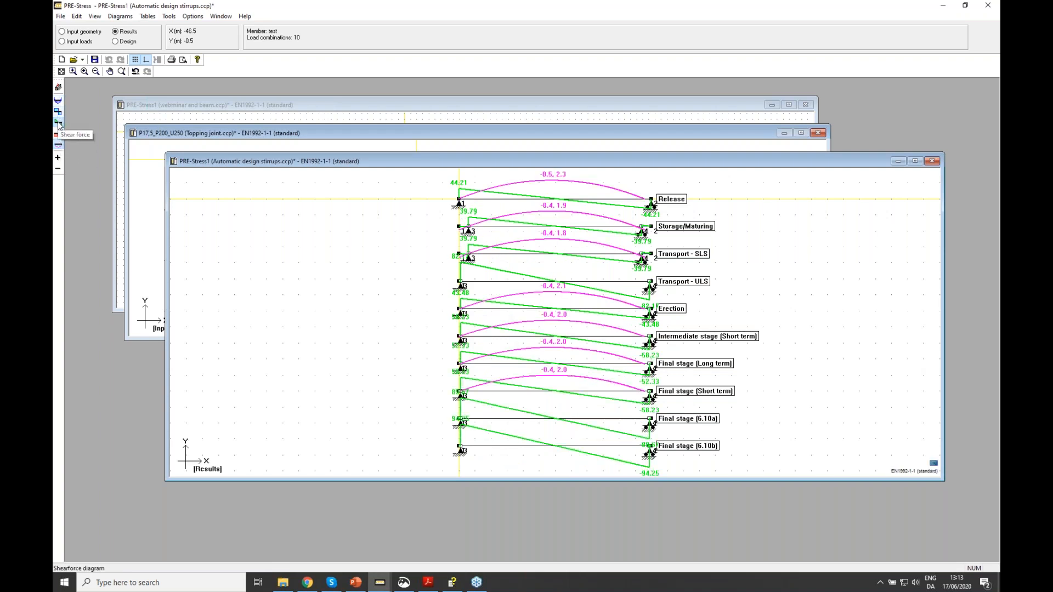
pyautogui.click(60, 123)
# Run the code control in the design mode for beam test and close its finished progress dialog
pyautogui.click(115, 42)
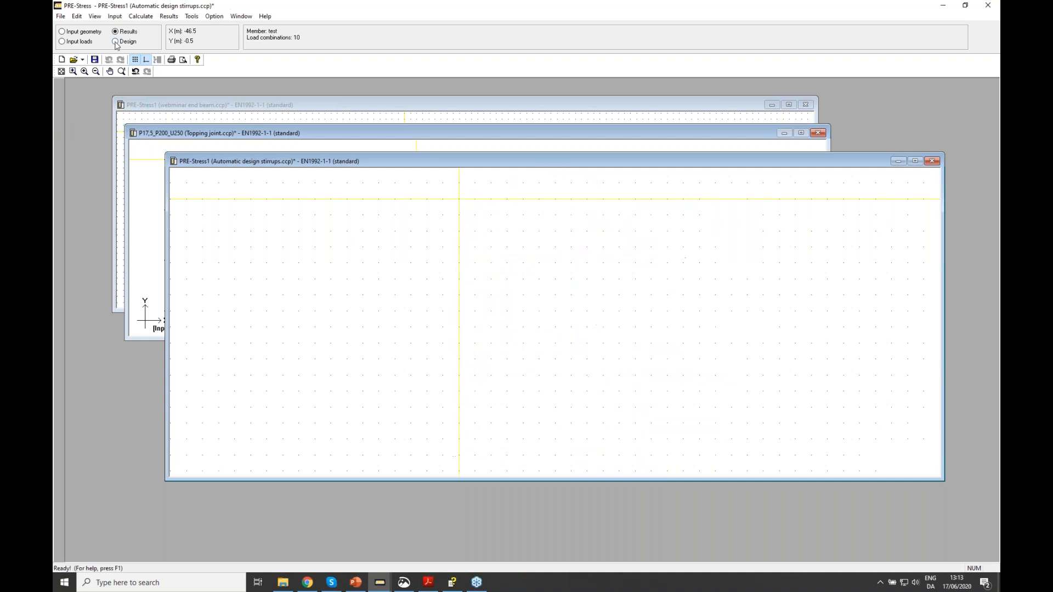
pyautogui.click(141, 17)
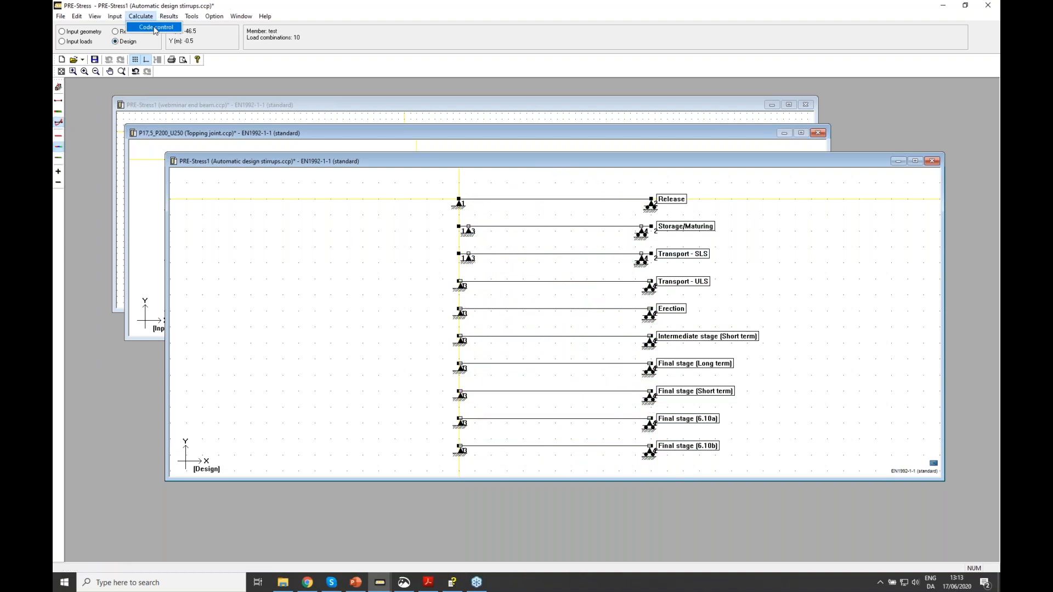
pyautogui.click(155, 27)
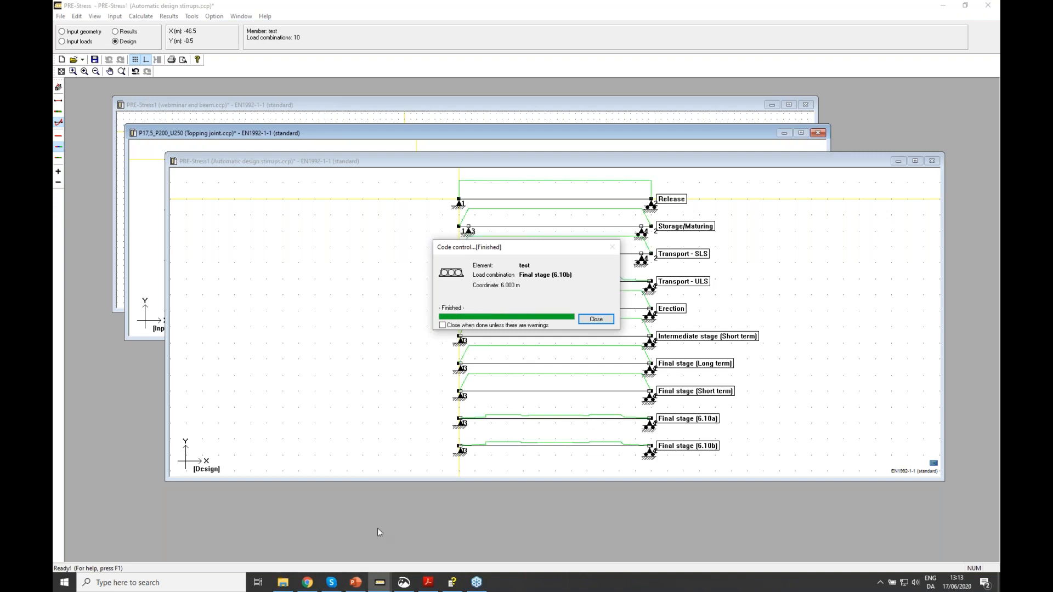
pyautogui.click(597, 320)
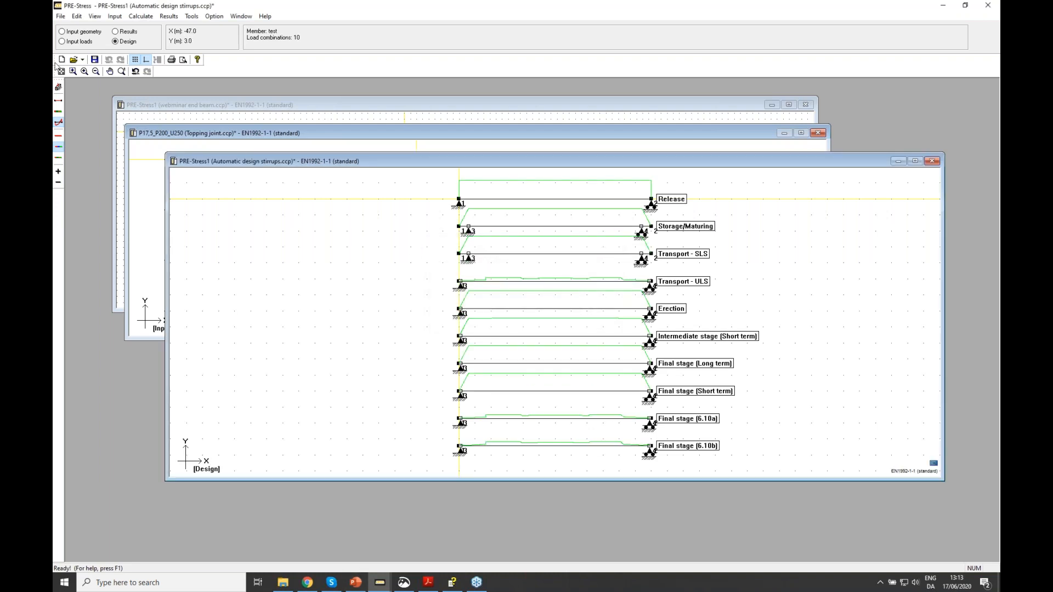
# Return to the geometry input of beam test and turn off automatic design of stirrups in its stirrup reinforcement
pyautogui.click(62, 32)
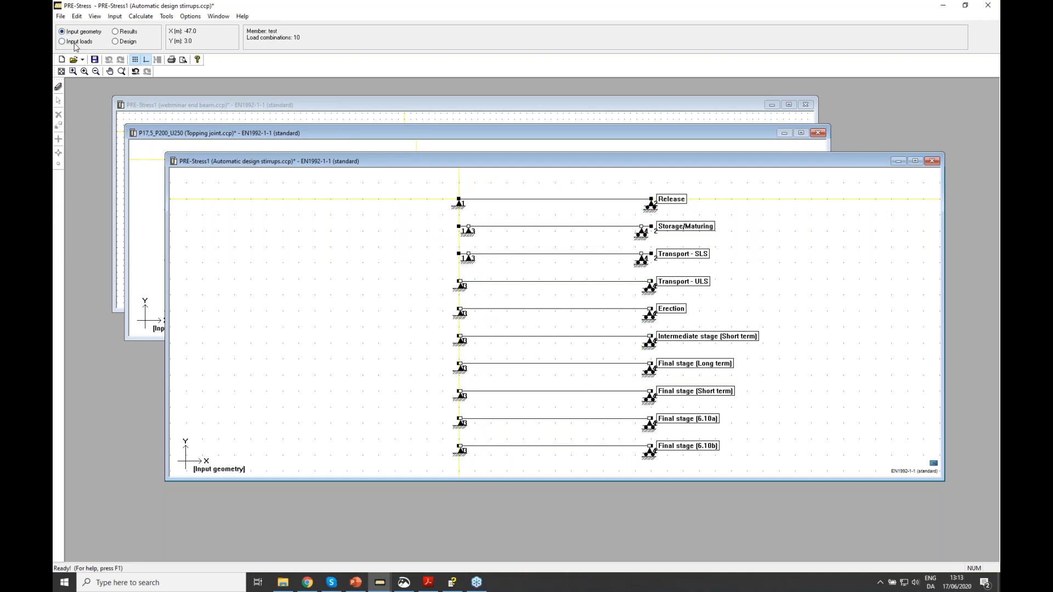
pyautogui.click(58, 87)
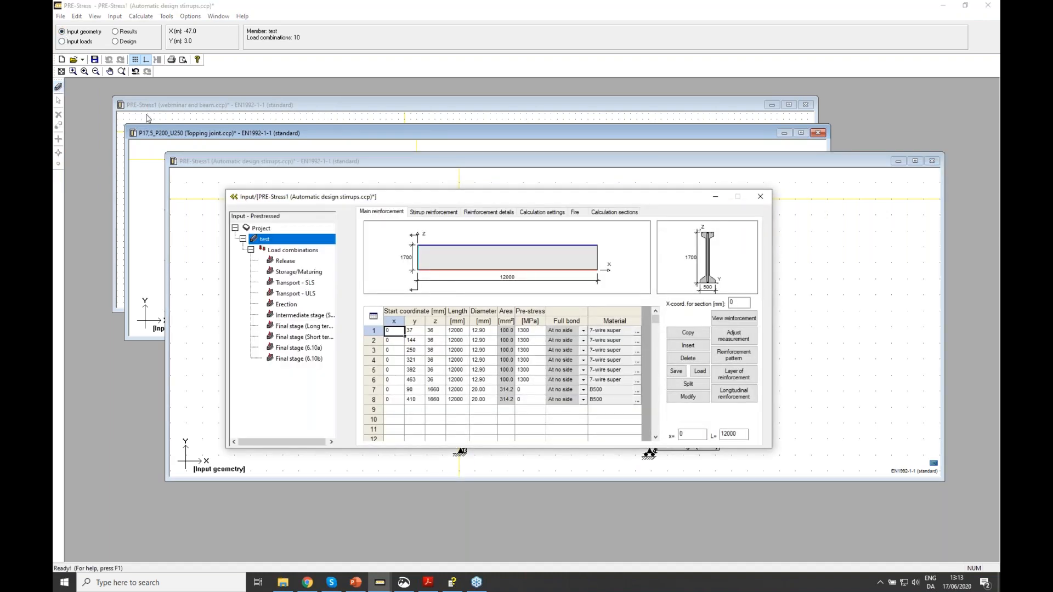
pyautogui.click(433, 213)
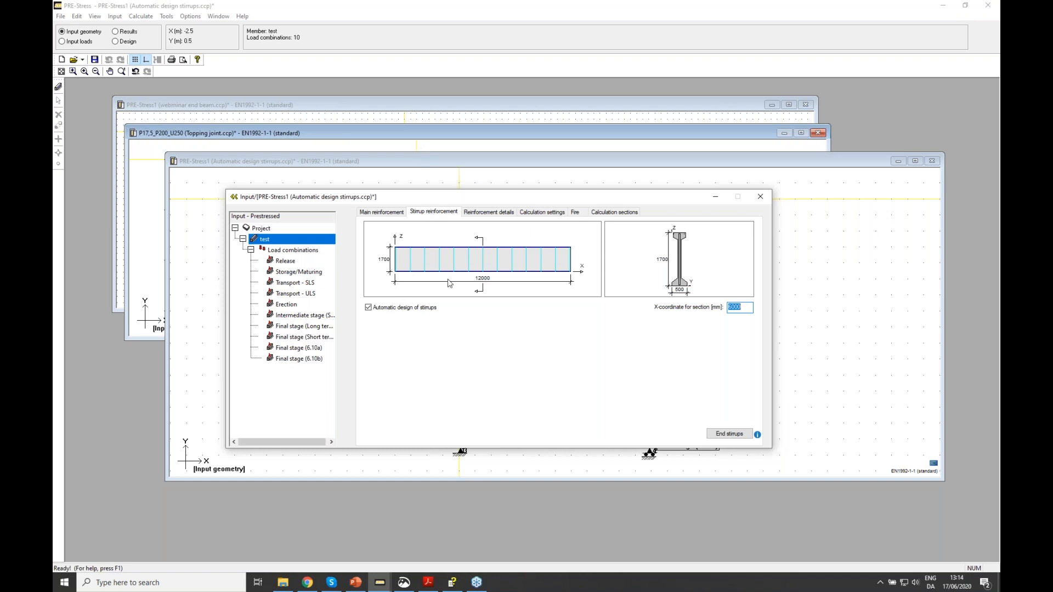
pyautogui.click(369, 309)
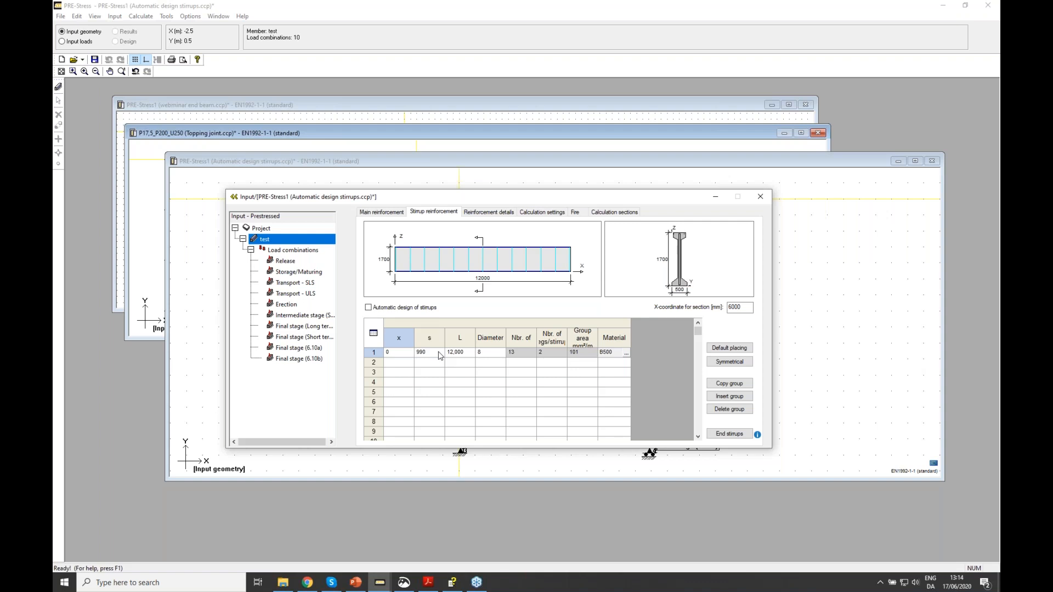
# Set the spacing s of the first stirrup group to 200 mm
pyautogui.scroll(-2, 438, 356)
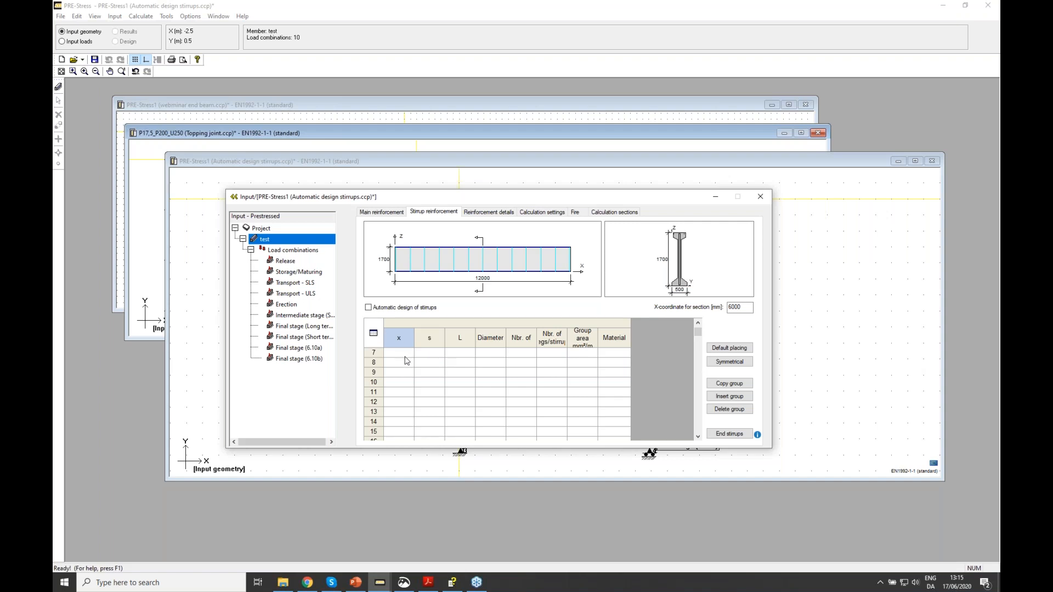
pyautogui.scroll(2, 407, 361)
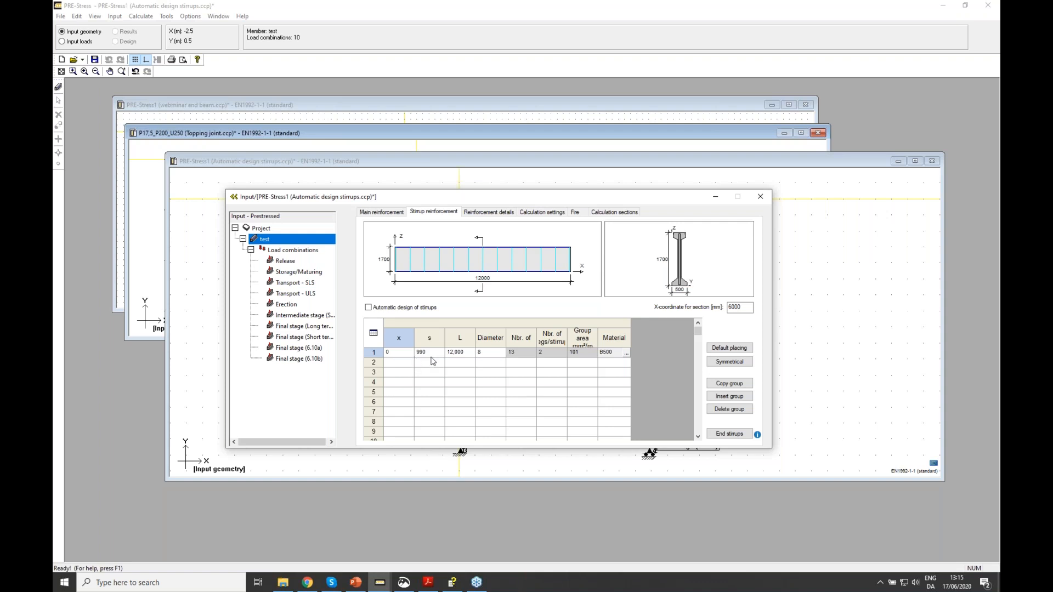
pyautogui.click(431, 354)
pyautogui.click(431, 357)
pyautogui.write('200')
pyautogui.press('Tab')
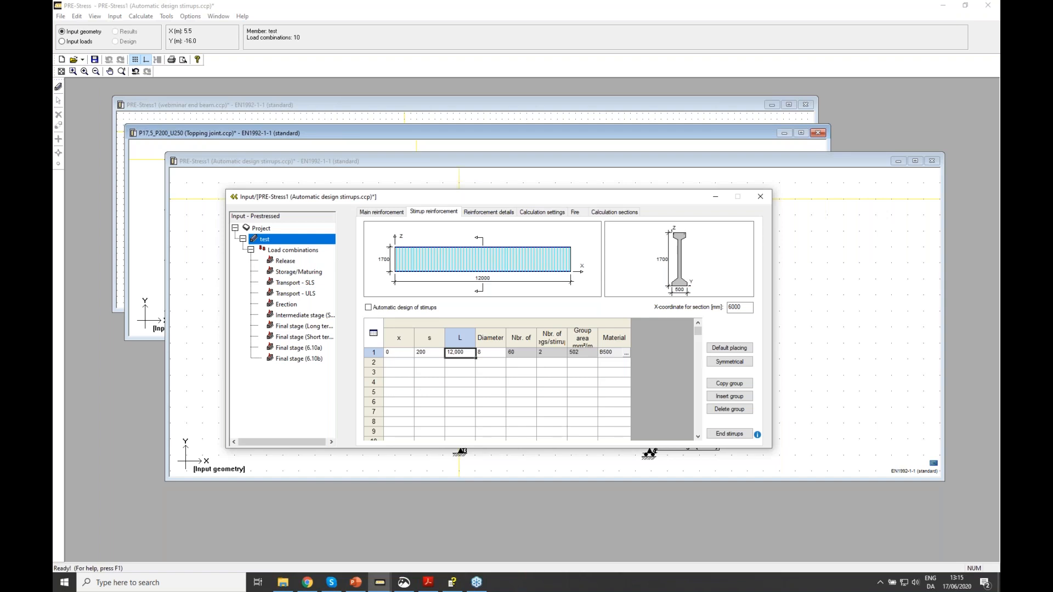
# Display the reinforcement details of beam test and examine the stirrup diameter setting
pyautogui.click(488, 213)
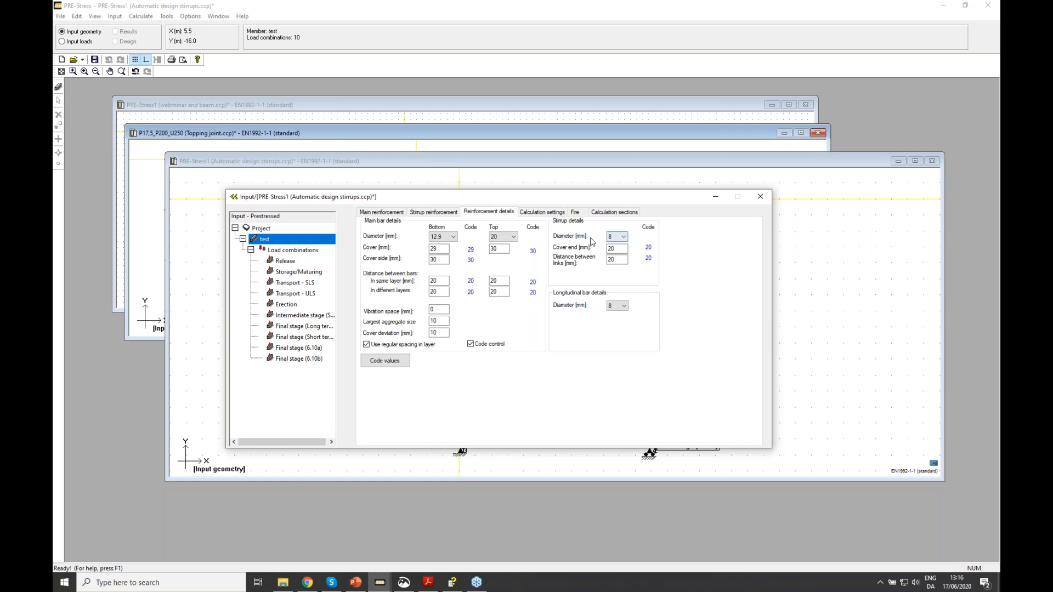
pyautogui.click(618, 240)
# Switch to PowerPoint to show the Strand length slide, and return to the Automatic design stirrups project in PRE-Stress
pyautogui.click(357, 586)
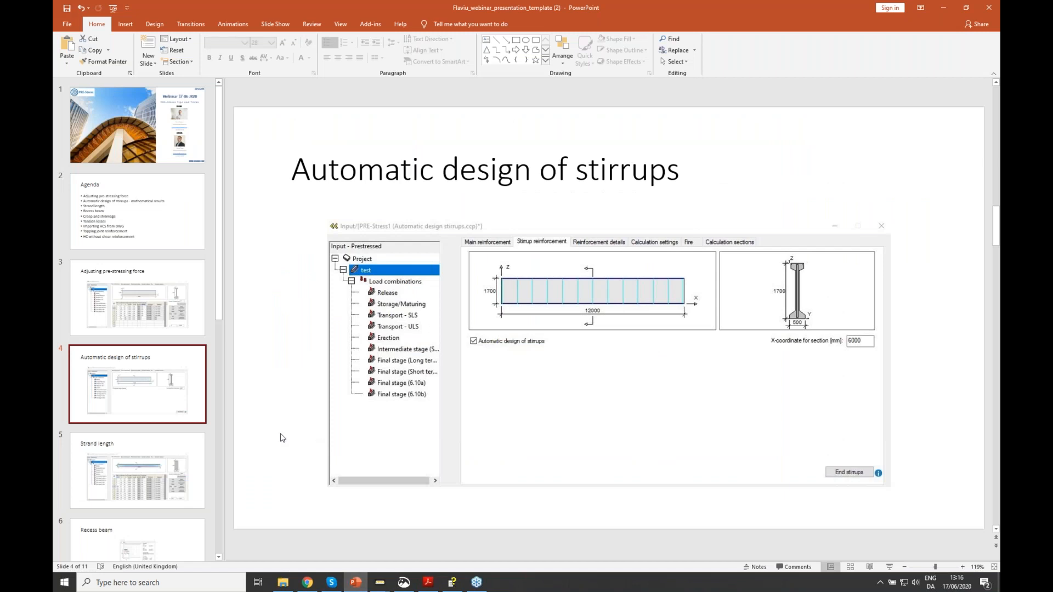
pyautogui.click(128, 470)
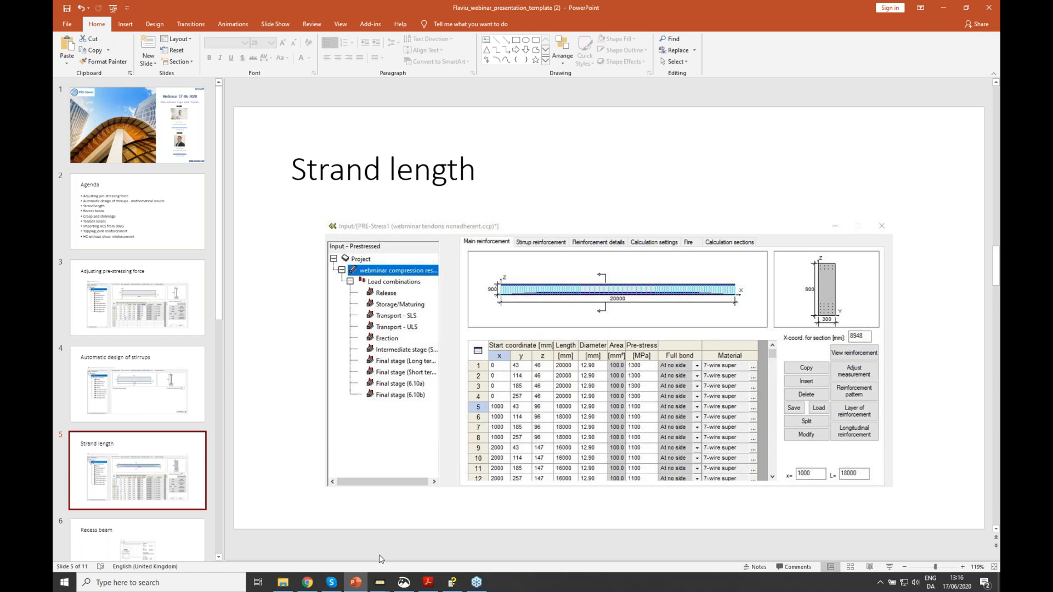
pyautogui.moveTo(381, 587)
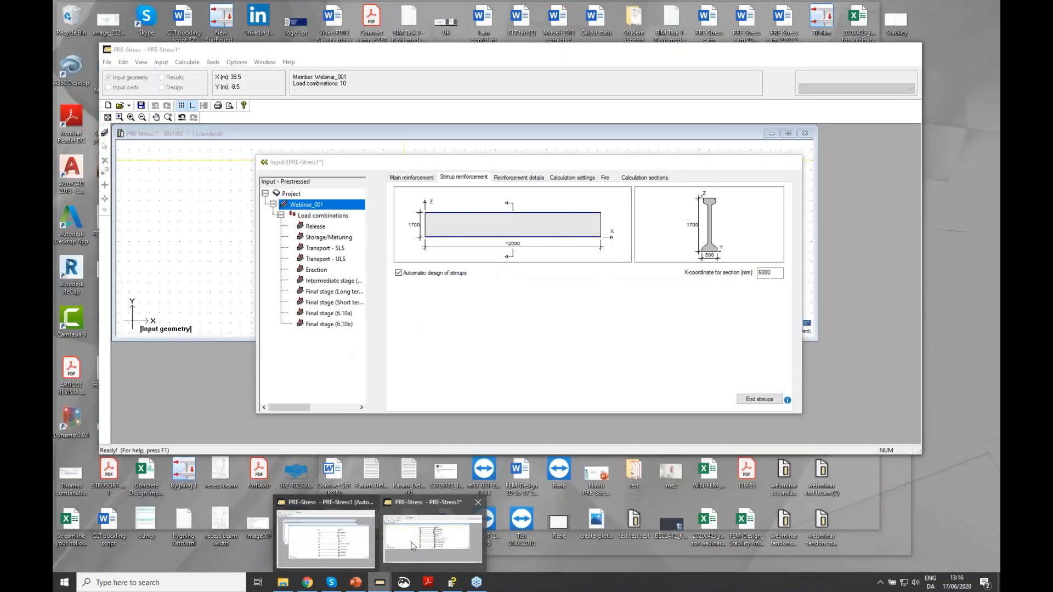
pyautogui.moveTo(345, 542)
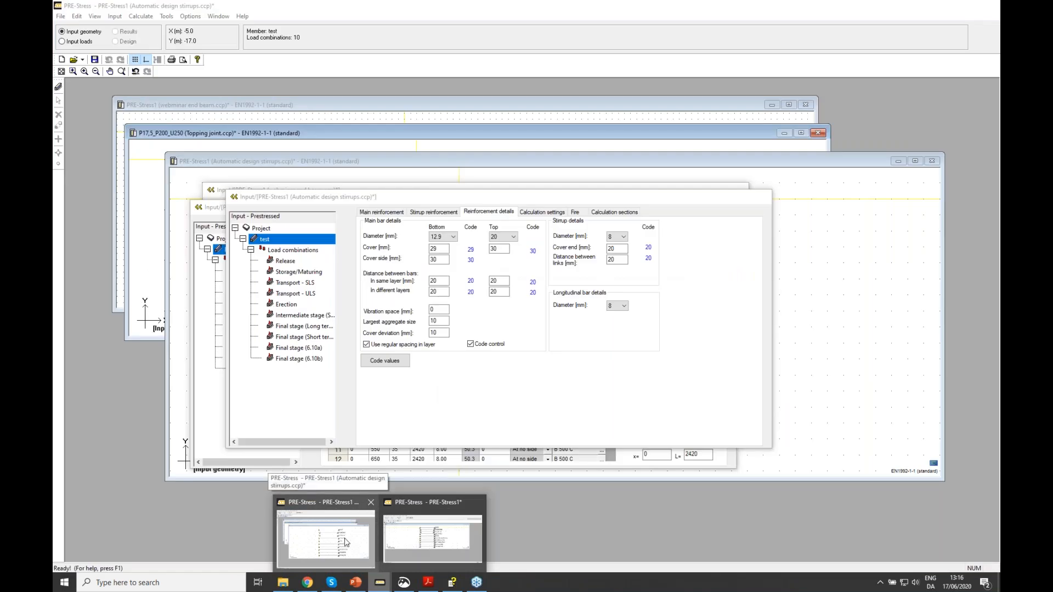
pyautogui.click(346, 542)
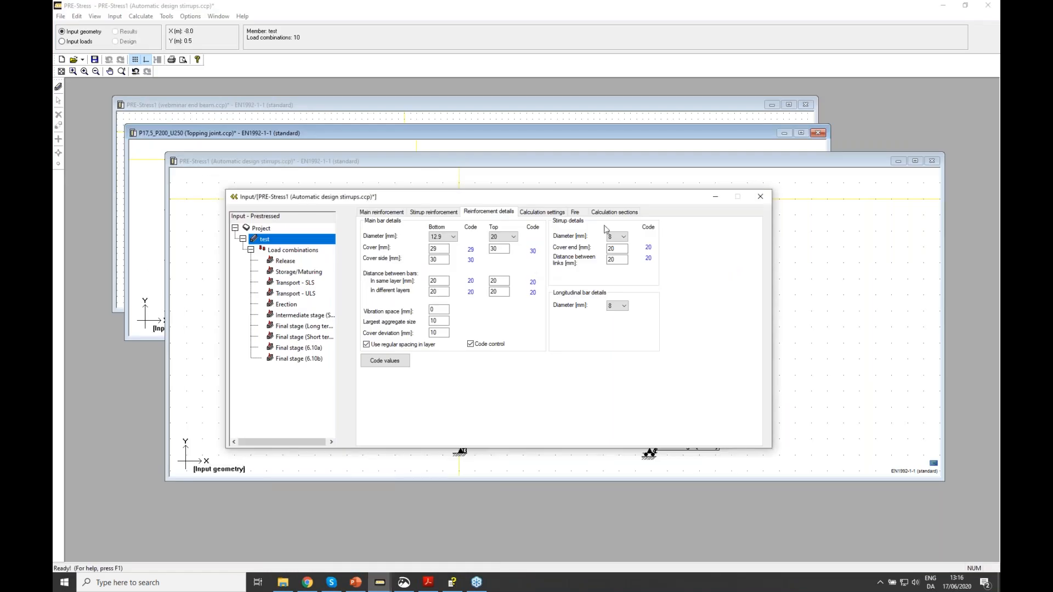
# Display the main reinforcement of beam test and view its layer of reinforcement settings without changing them
pyautogui.click(715, 196)
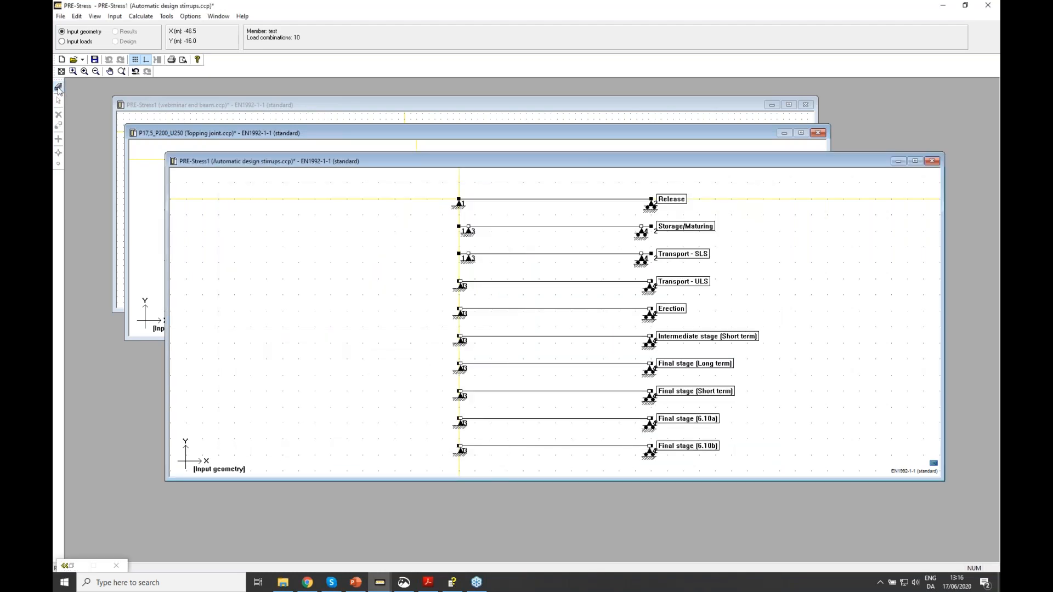
pyautogui.click(65, 568)
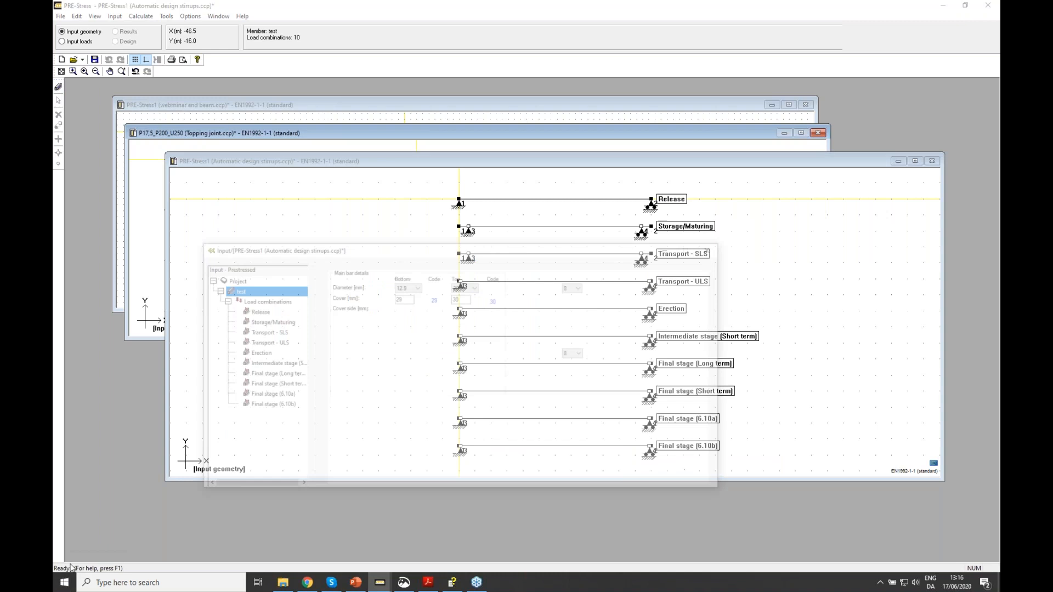
pyautogui.click(271, 231)
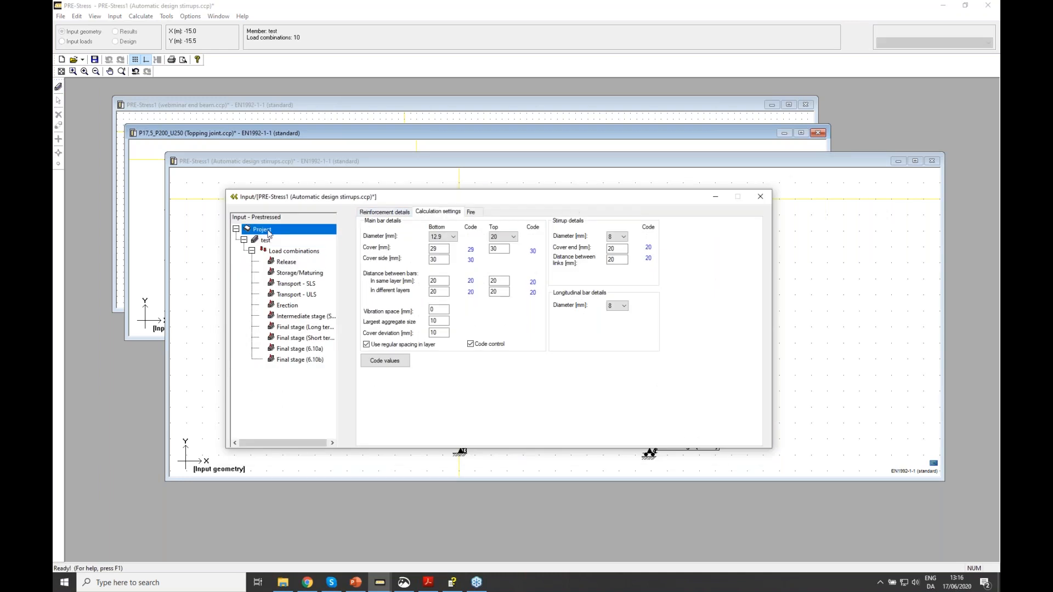
pyautogui.click(270, 243)
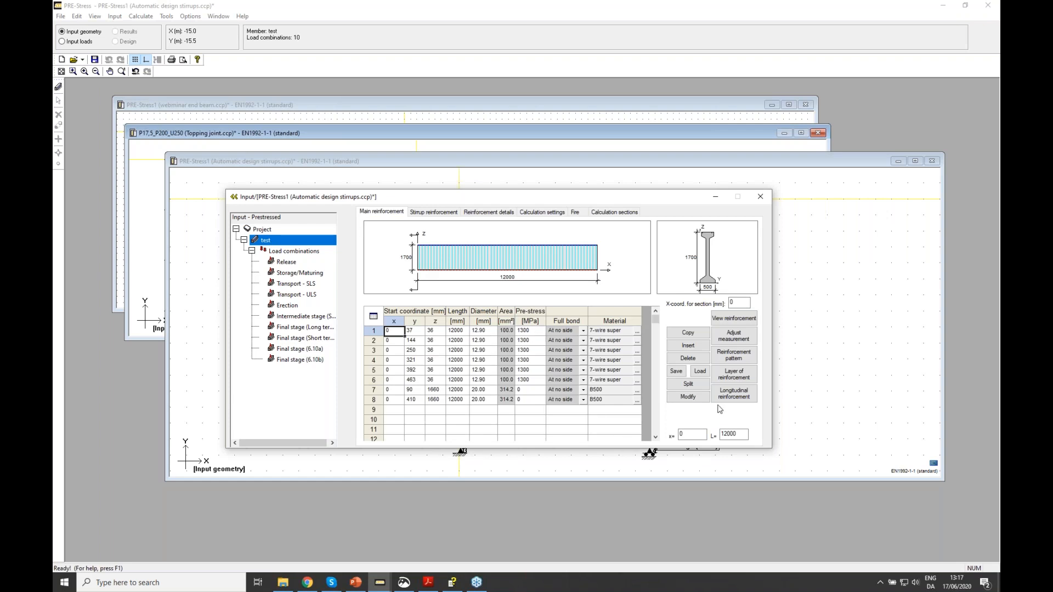
pyautogui.click(750, 379)
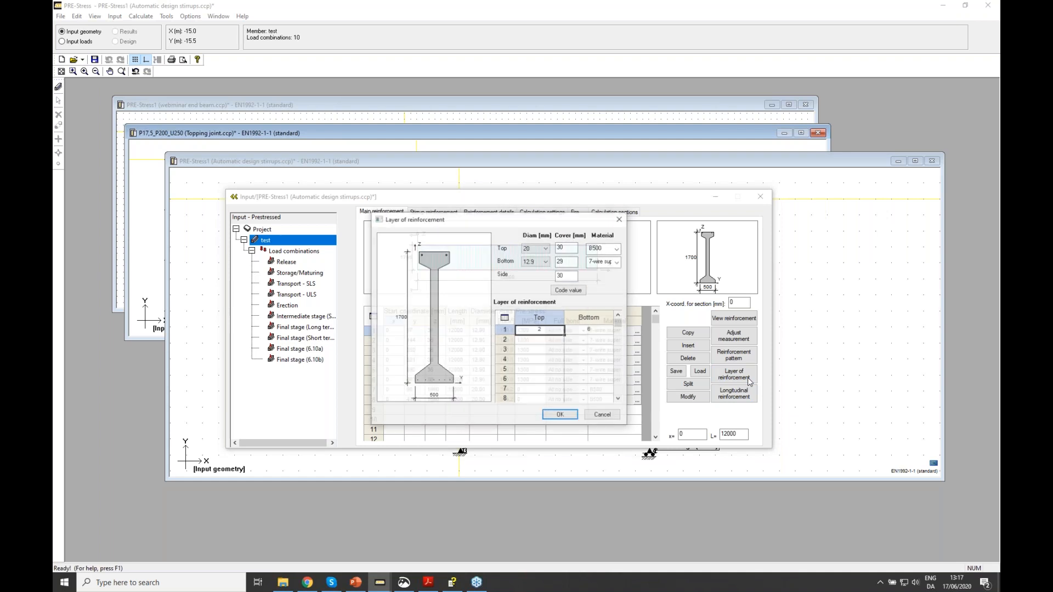
pyautogui.click(603, 415)
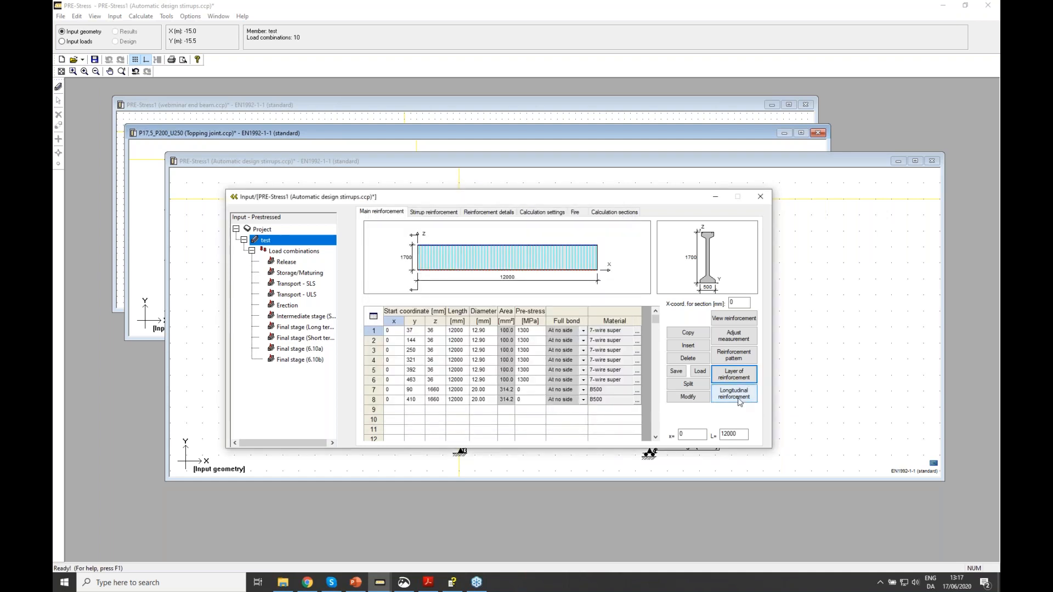
# Try the reinforcement pattern strusoft_sample_pattern.mstrpat with strand positions selected on both sides of the bottom flange, and discard it
pyautogui.click(744, 359)
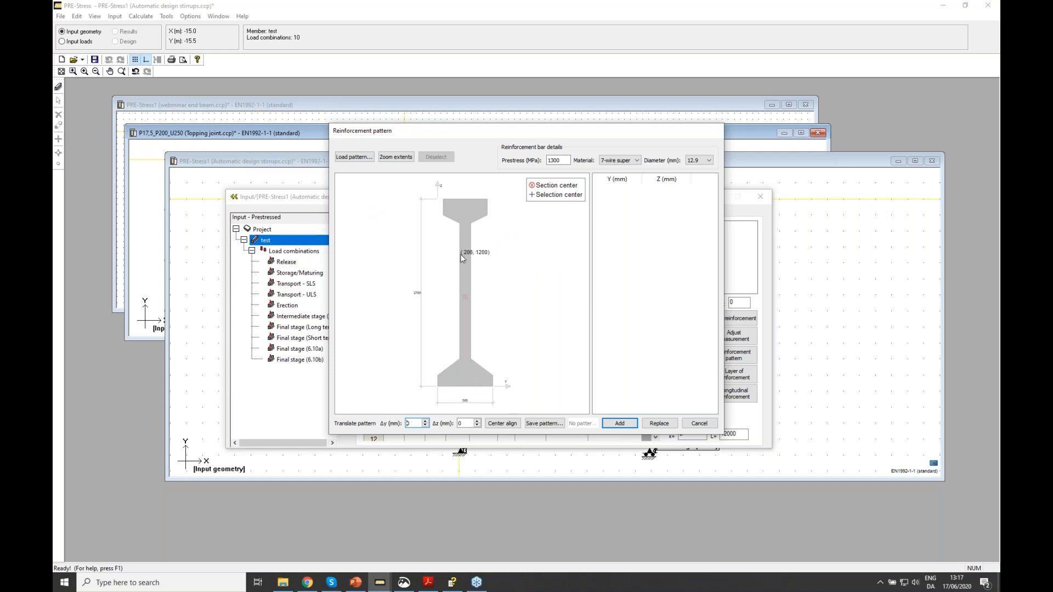
pyautogui.click(355, 157)
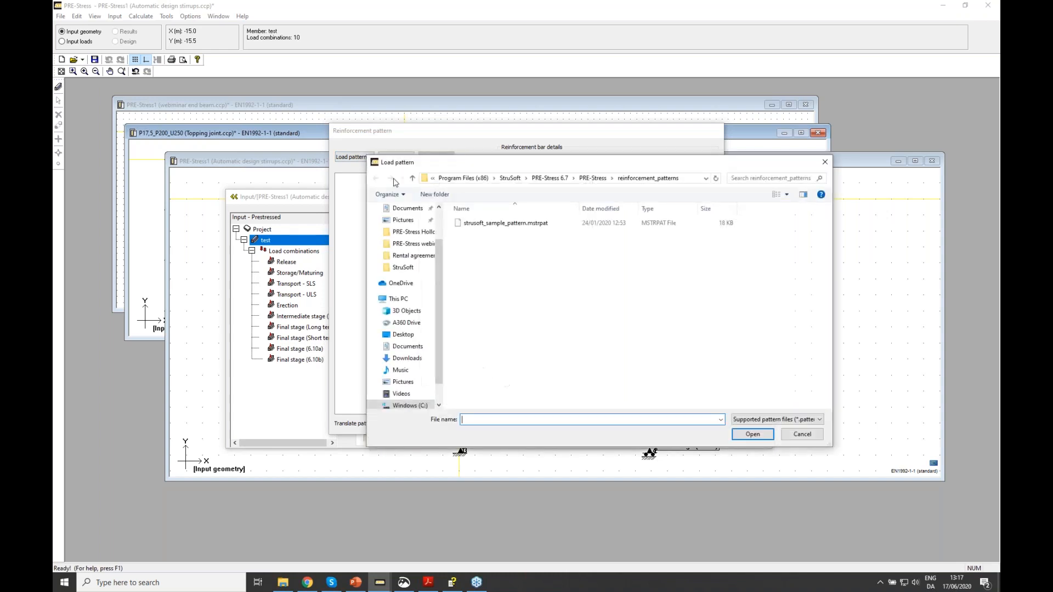
pyautogui.doubleClick(507, 224)
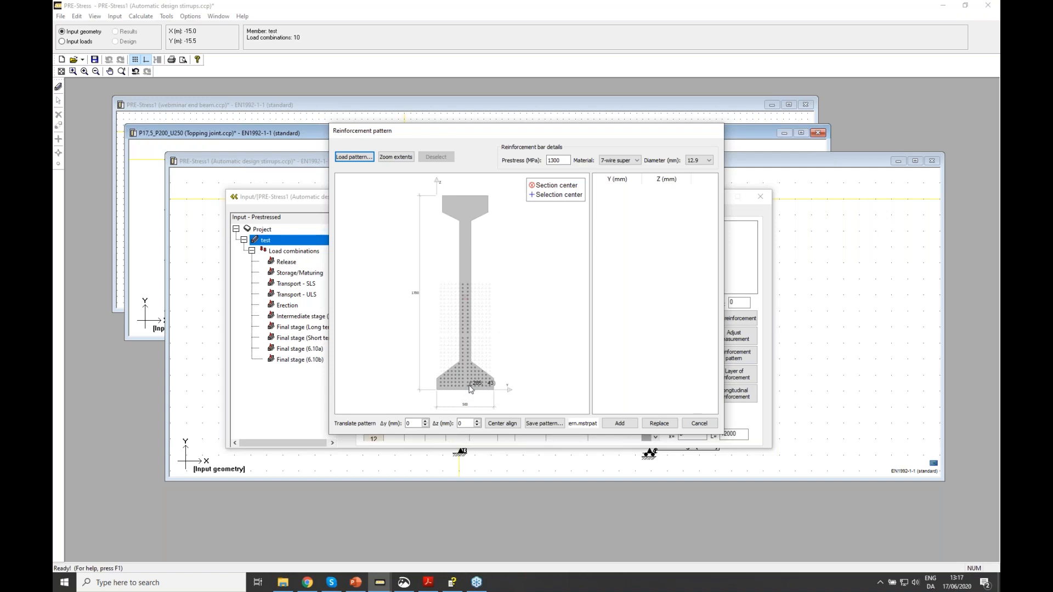
pyautogui.moveTo(467, 398); pyautogui.dragTo(438, 371)
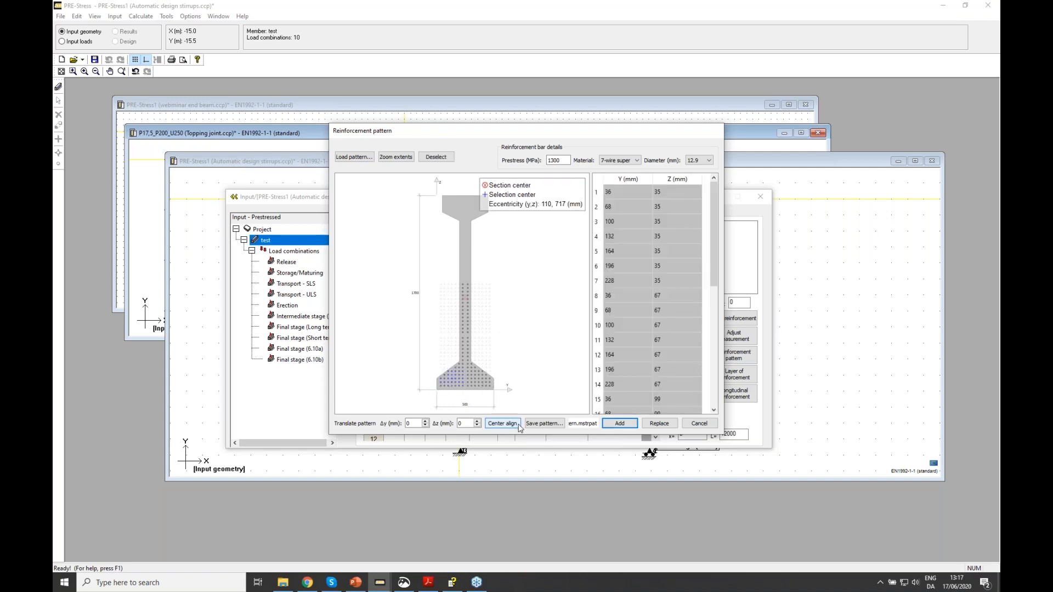
pyautogui.moveTo(502, 390); pyautogui.dragTo(481, 361)
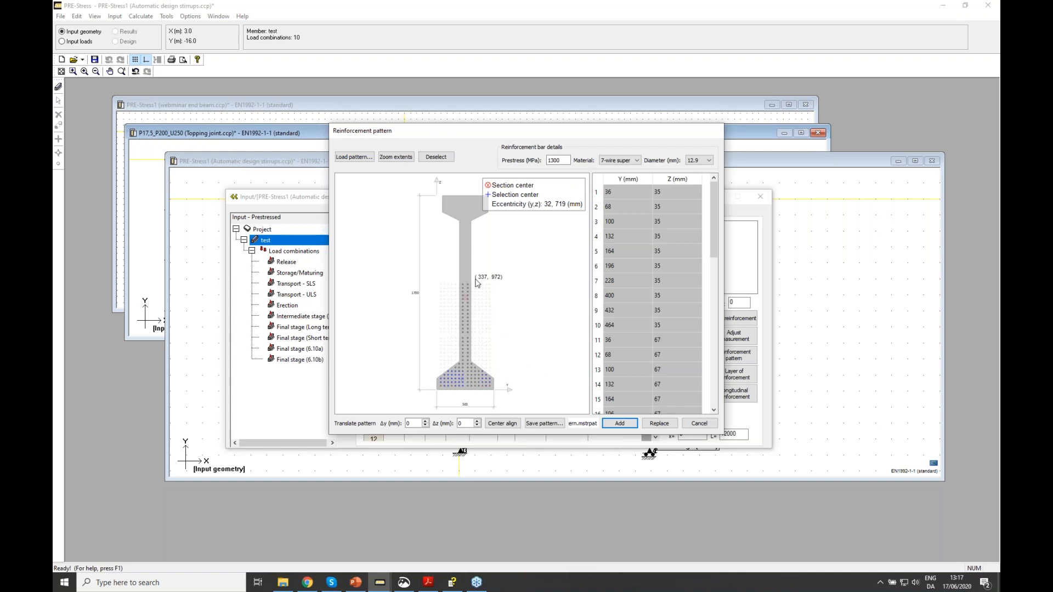
pyautogui.click(700, 424)
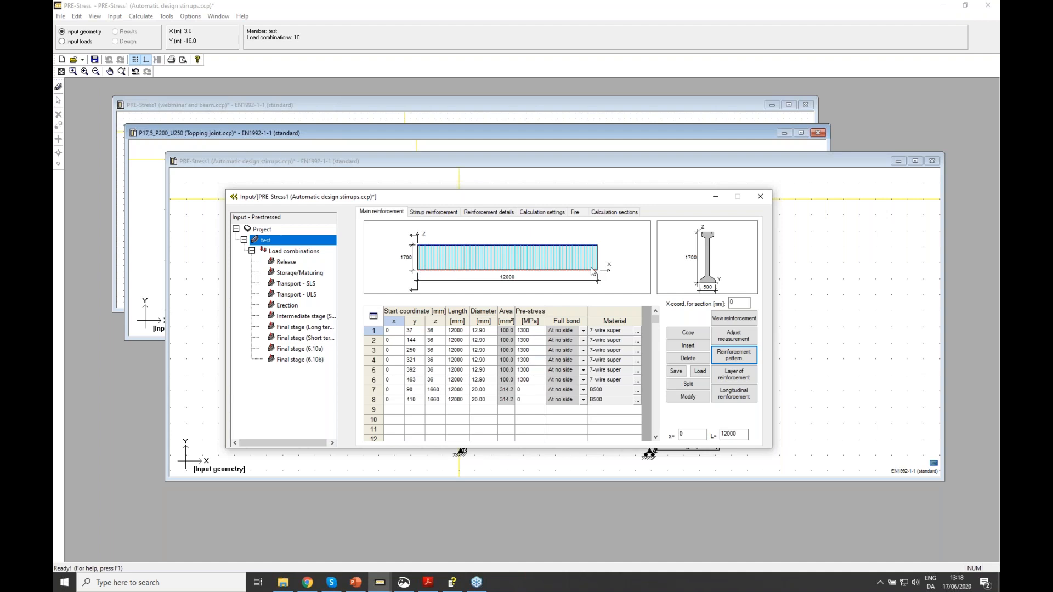
# Set the start x-coordinate of the first main reinforcement row to 500 mm
pyautogui.click(394, 332)
pyautogui.press('Tab')
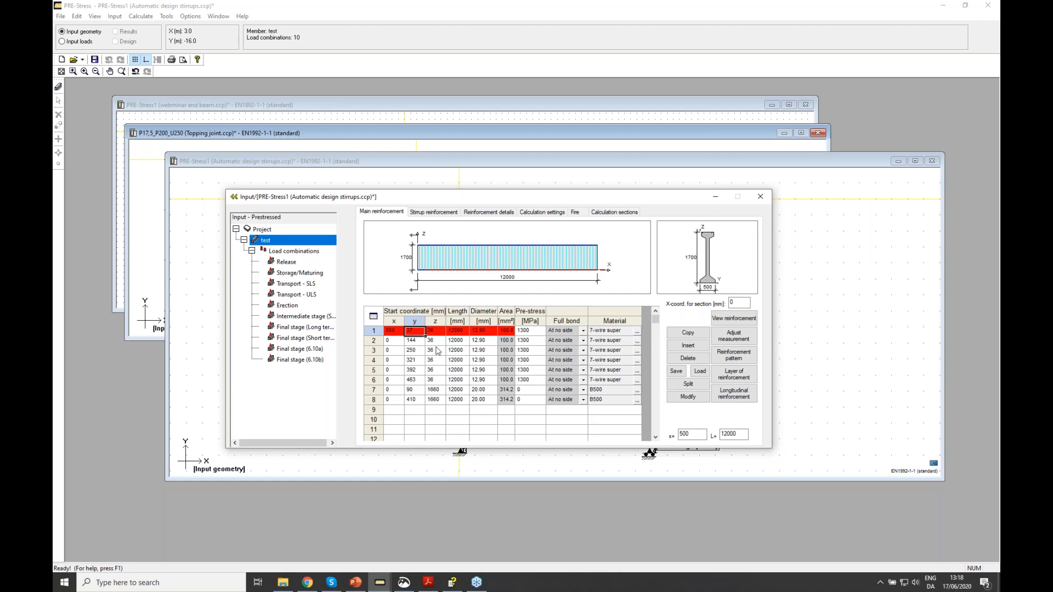
pyautogui.click(393, 340)
pyautogui.click(401, 333)
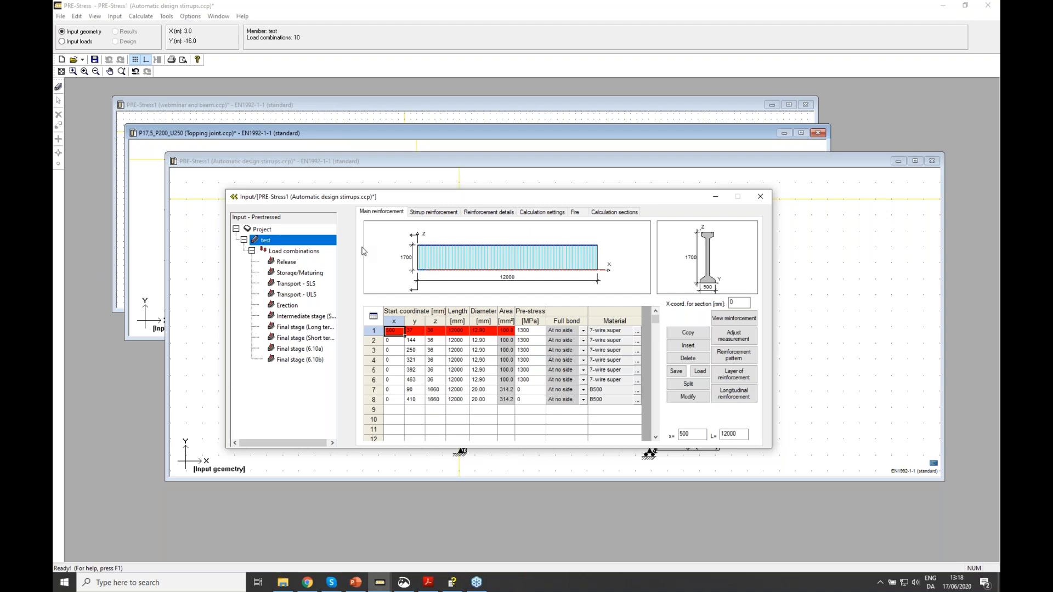
# Open the project webminar tendons nonadherent from the webinar folder and display its beam's main reinforcement input
pyautogui.click(283, 583)
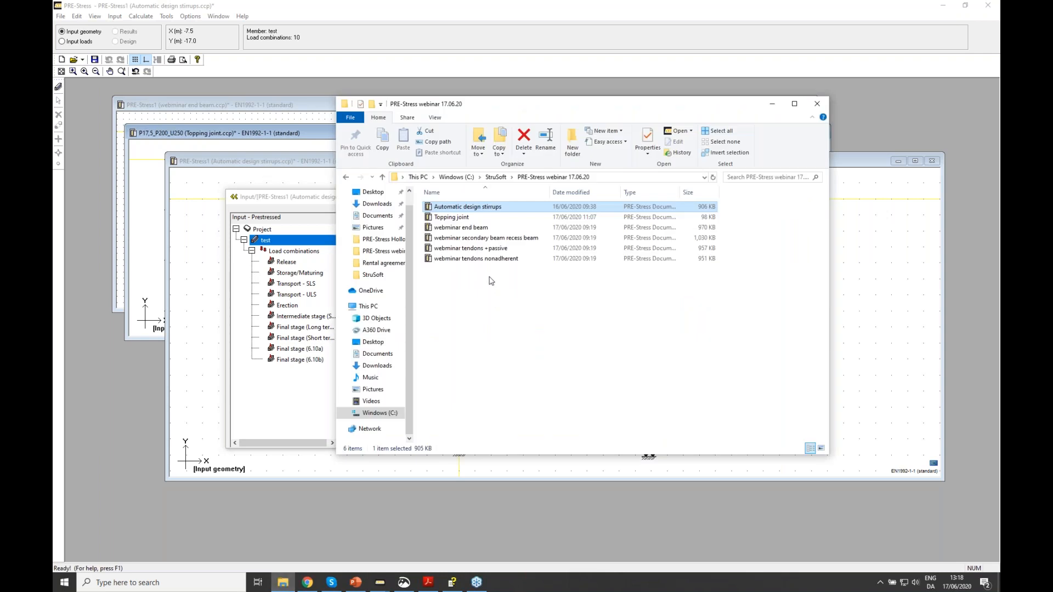
pyautogui.doubleClick(493, 259)
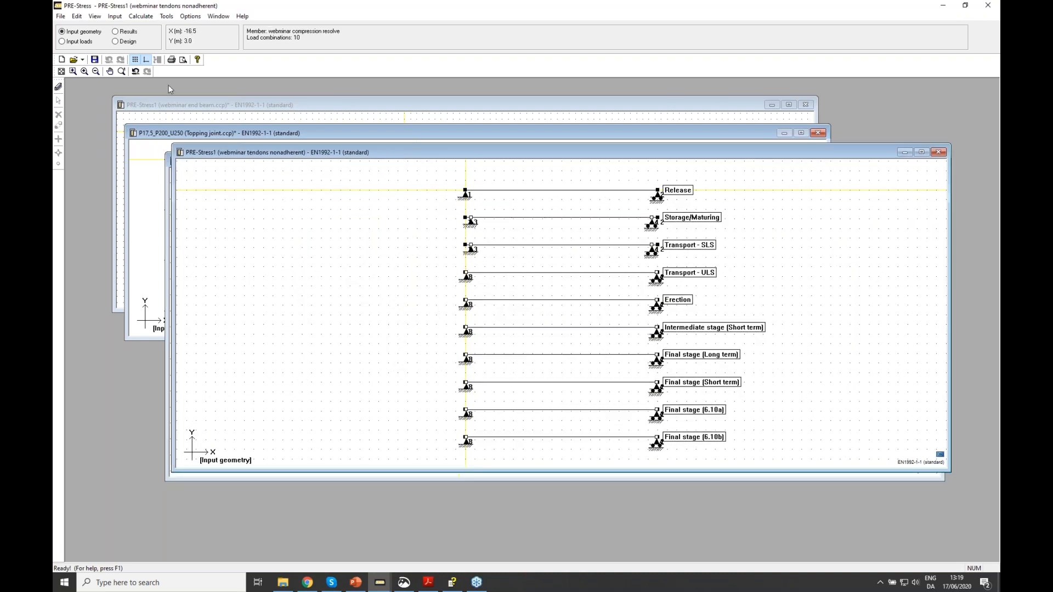
pyautogui.click(60, 88)
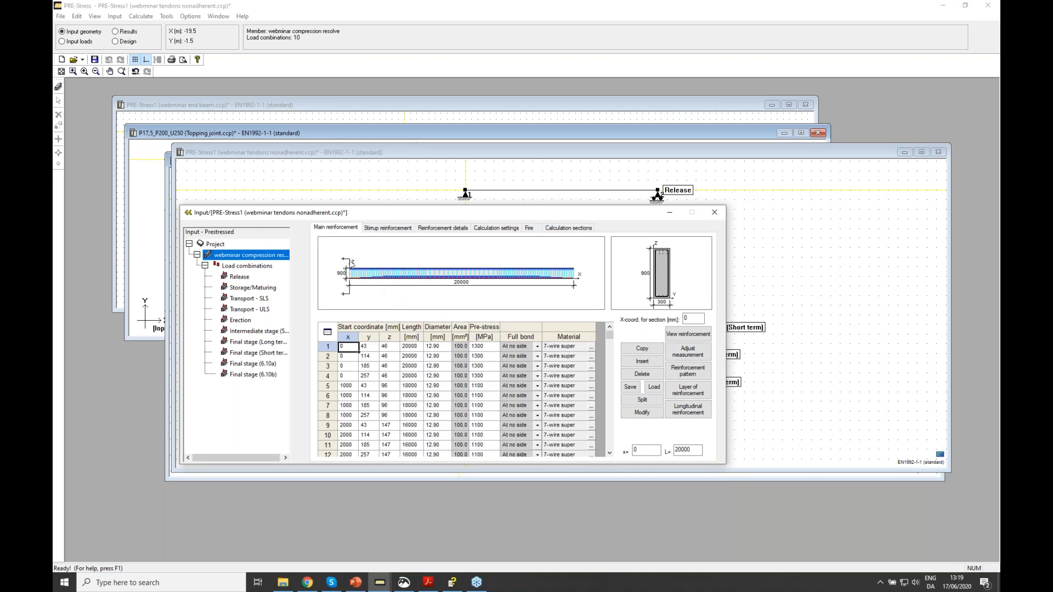
# Move the section marker to x about 11227 mm and examine the strand rows with their start coordinates and lengths
pyautogui.moveTo(354, 263)
pyautogui.mouseDown()
pyautogui.moveTo(411, 263)
pyautogui.moveTo(352, 263)
pyautogui.mouseUp()
pyautogui.moveTo(353, 263); pyautogui.dragTo(478, 264)
pyautogui.click(332, 376)
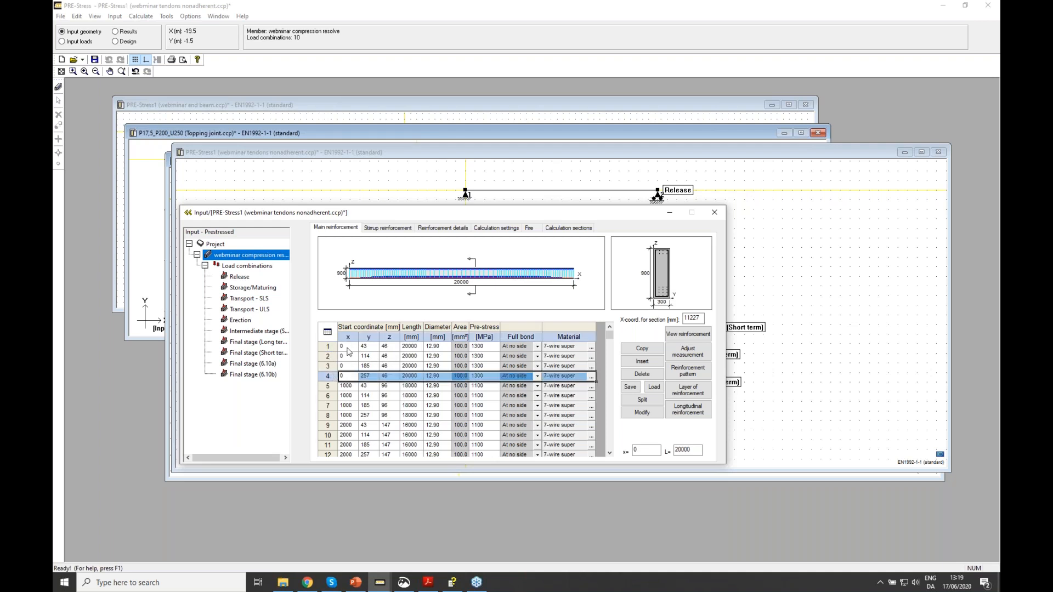
pyautogui.click(330, 387)
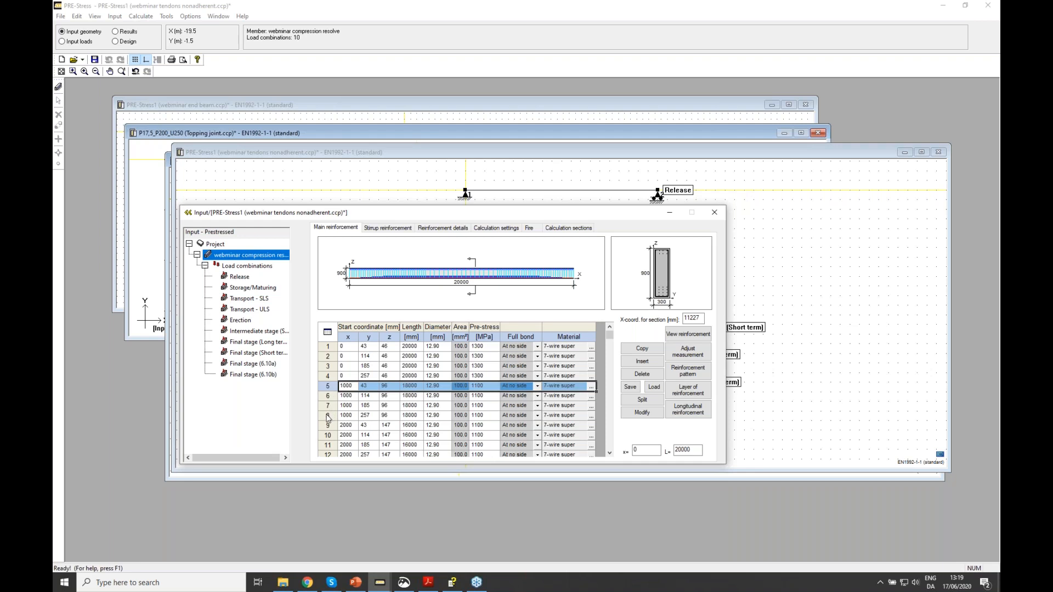
pyautogui.moveTo(610, 335); pyautogui.dragTo(612, 342)
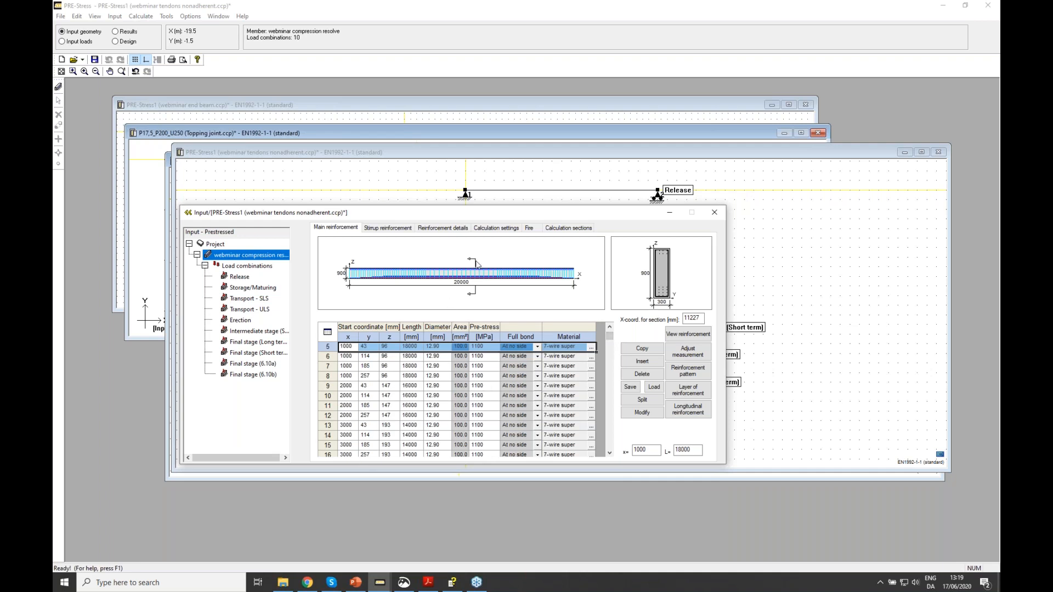
# Move the section marker back to x 0 mm and examine the full-length strand rows in the bottom layer
pyautogui.moveTo(477, 266); pyautogui.dragTo(352, 263)
pyautogui.scroll(2, 462, 413)
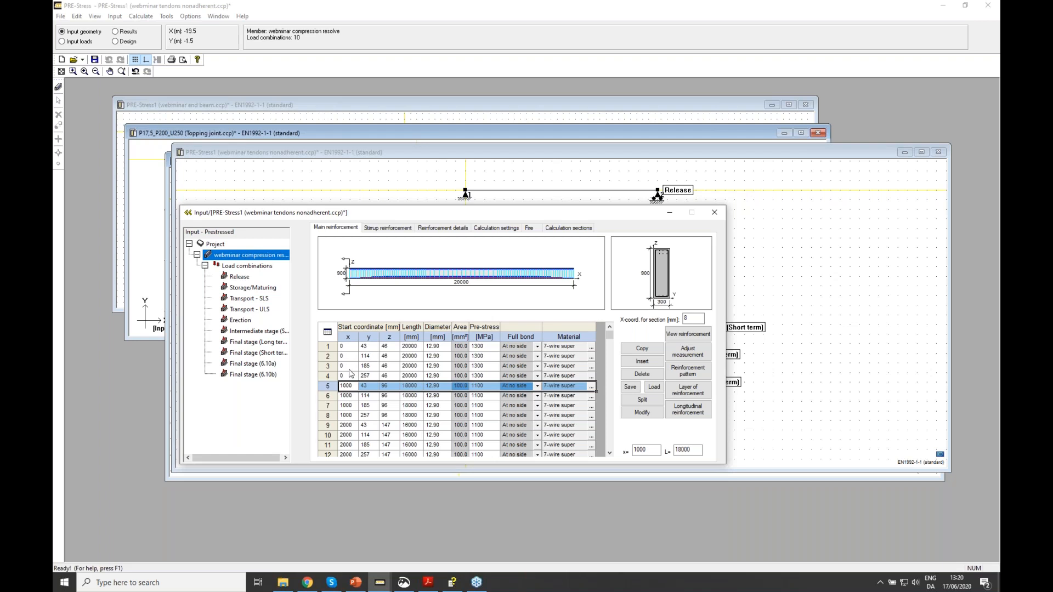
pyautogui.click(384, 367)
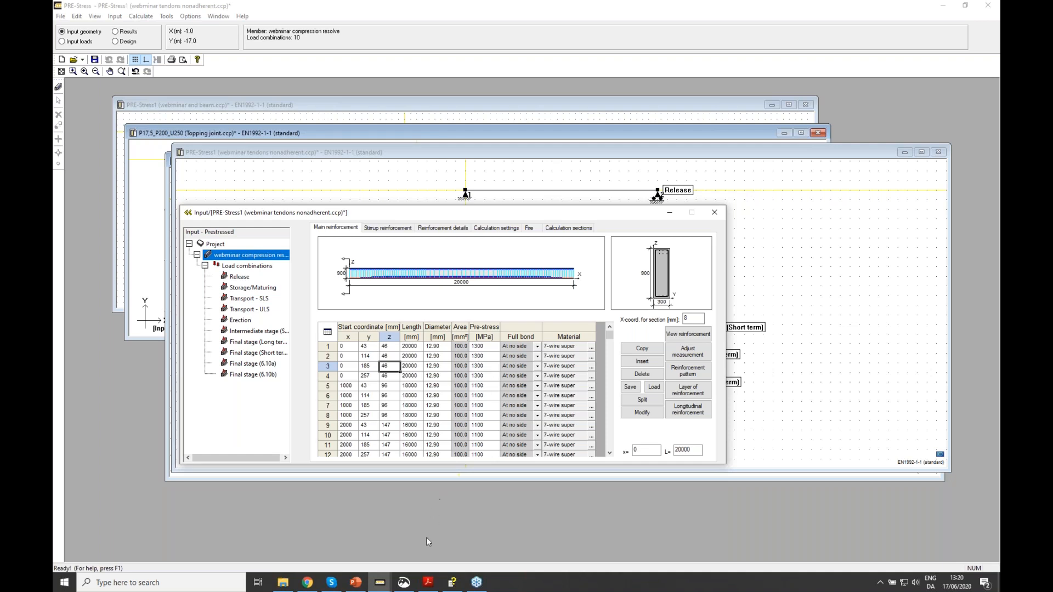
# Switch to the PowerPoint presentation and display the Recess beam slide
pyautogui.click(353, 583)
pyautogui.scroll(-3, 171, 436)
pyautogui.click(171, 436)
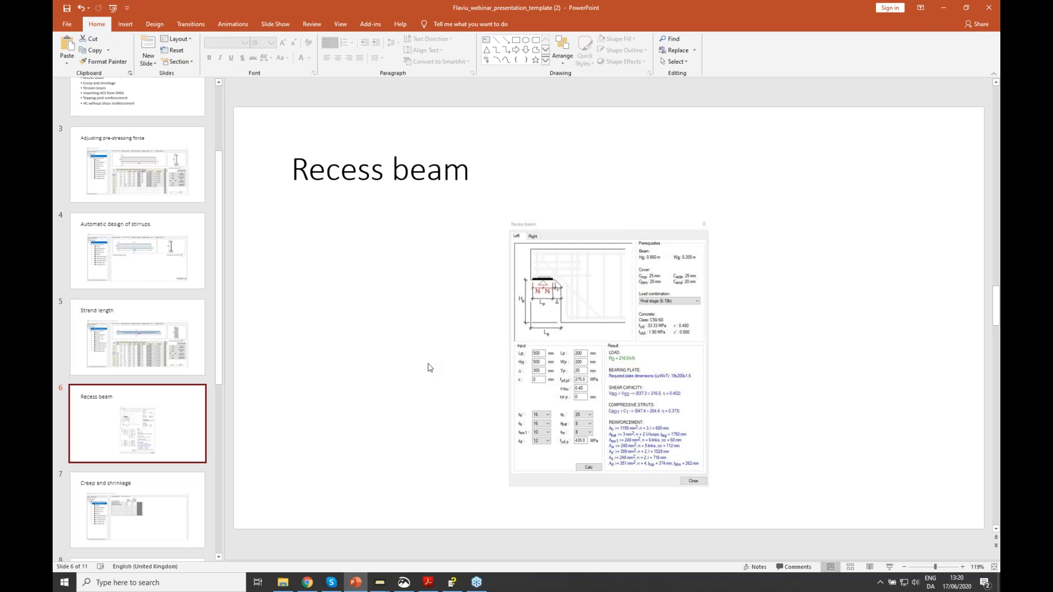
# Open the project webminar secondary beam recess beam from the PRE-Stress webinar folder and display its beam's main reinforcement input
pyautogui.moveTo(376, 588)
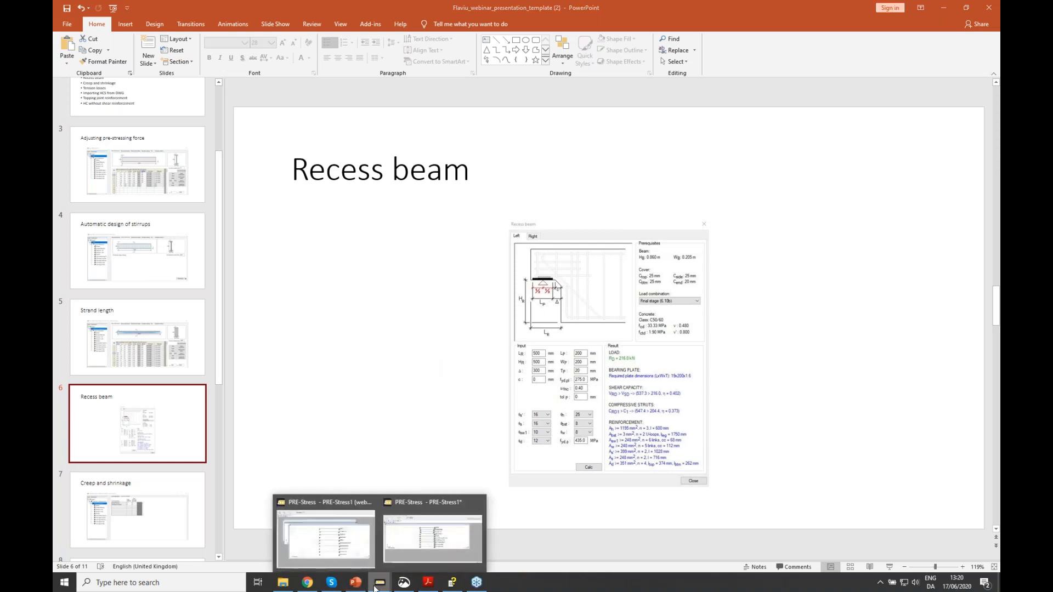
pyautogui.click(283, 583)
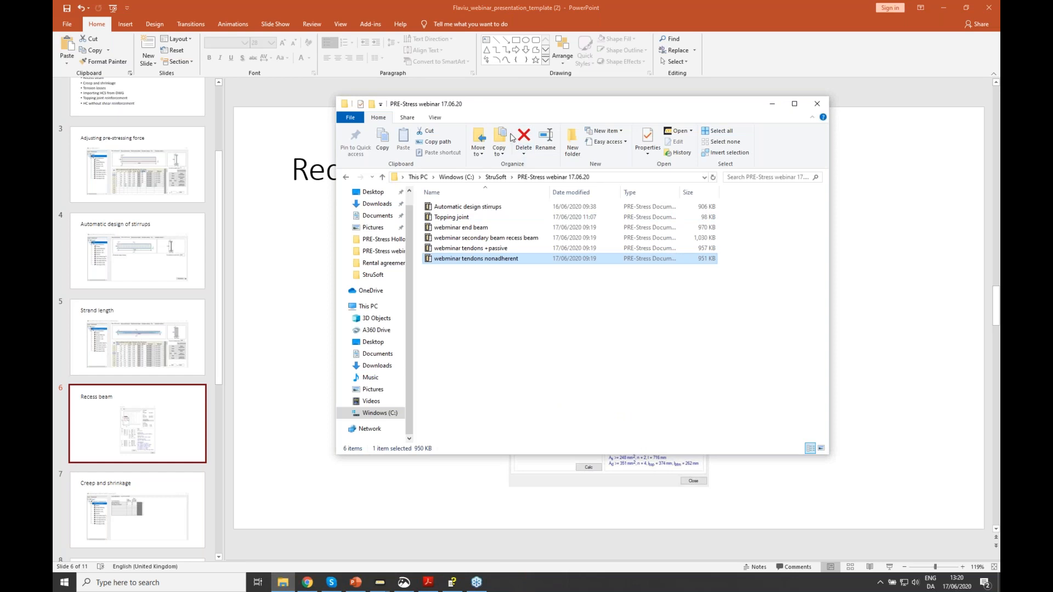
pyautogui.moveTo(489, 110); pyautogui.dragTo(489, 112)
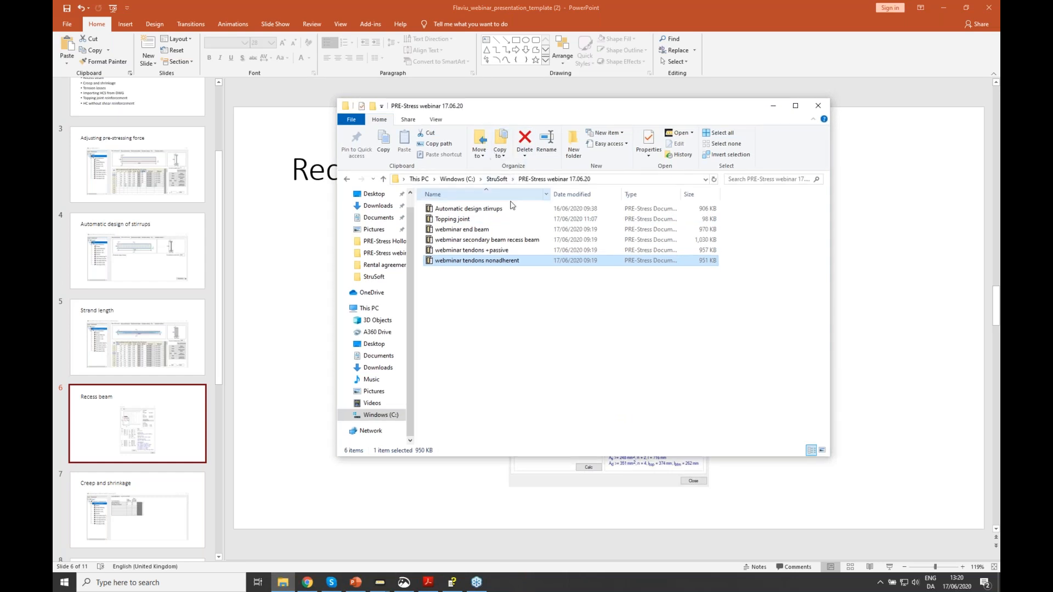
pyautogui.click(489, 241)
pyautogui.doubleClick(489, 243)
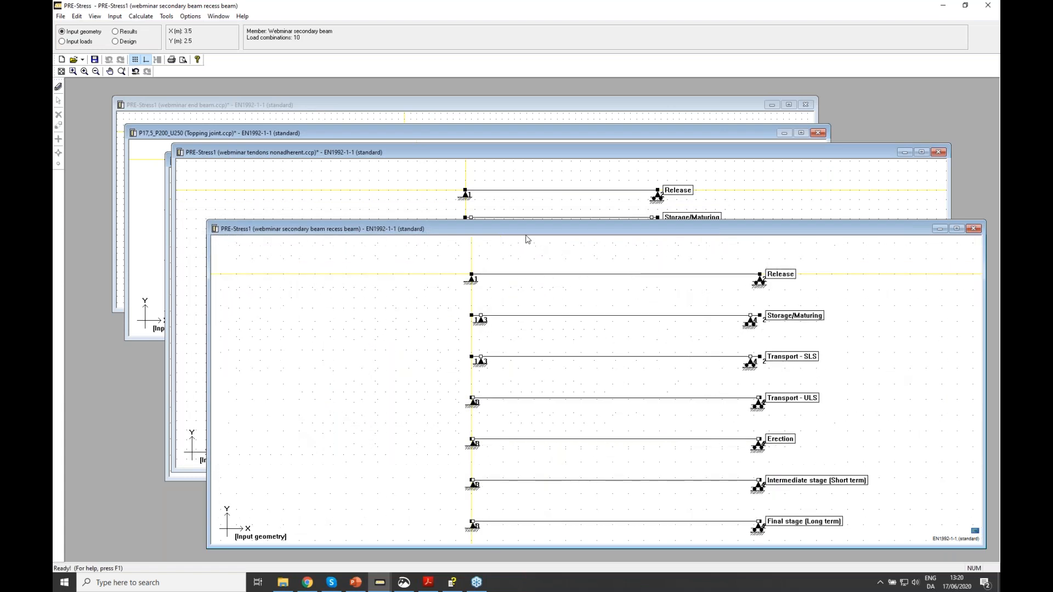
pyautogui.moveTo(471, 151); pyautogui.dragTo(461, 127)
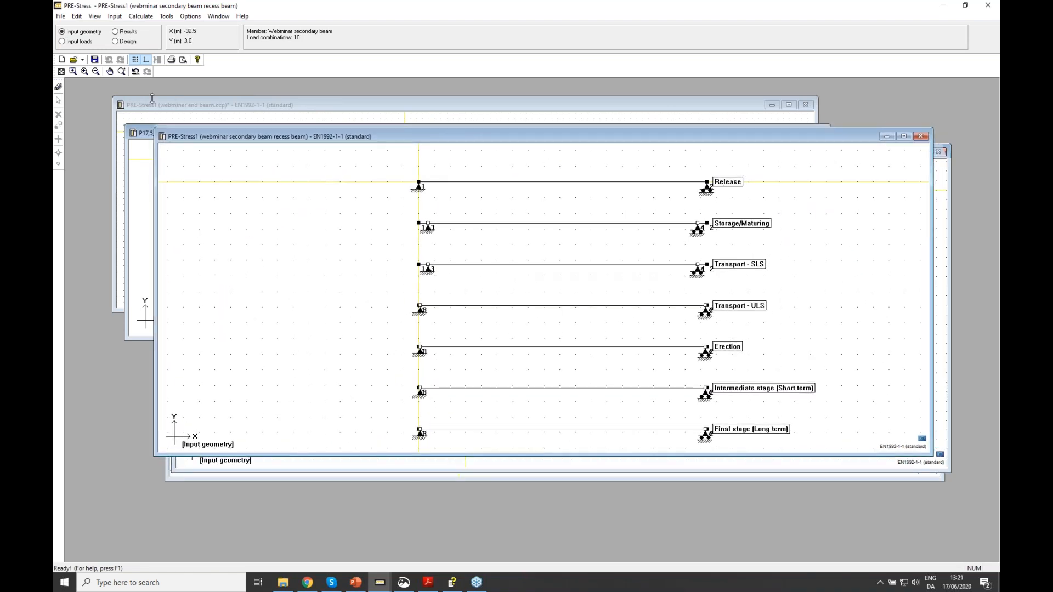
pyautogui.click(58, 87)
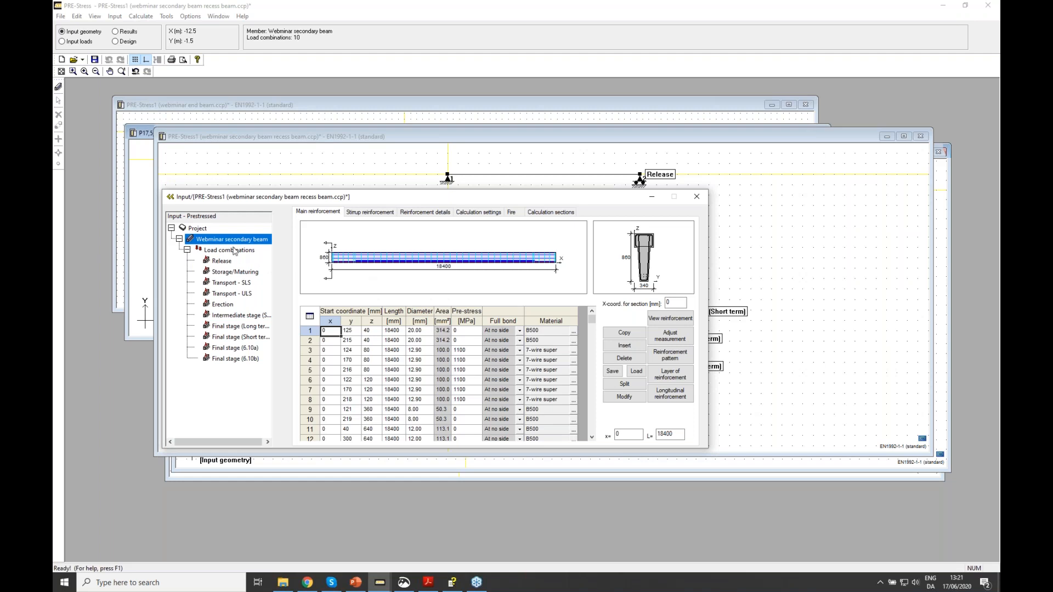
# Run the analysis for all prestressed elements of the secondary beam with the preset calculation parameters
pyautogui.click(79, 42)
pyautogui.click(184, 16)
pyautogui.click(192, 30)
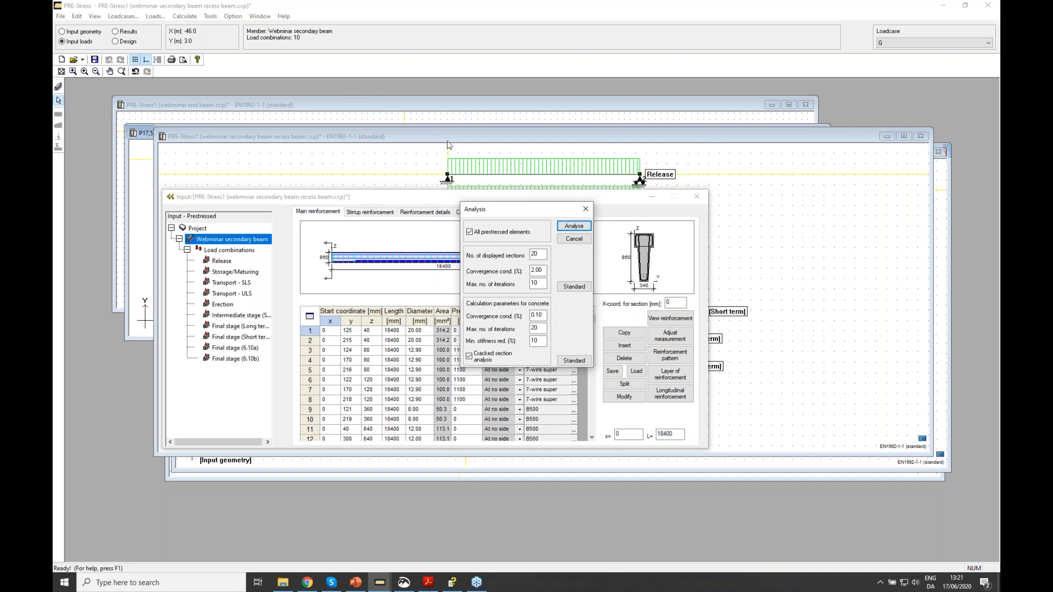
pyautogui.click(574, 227)
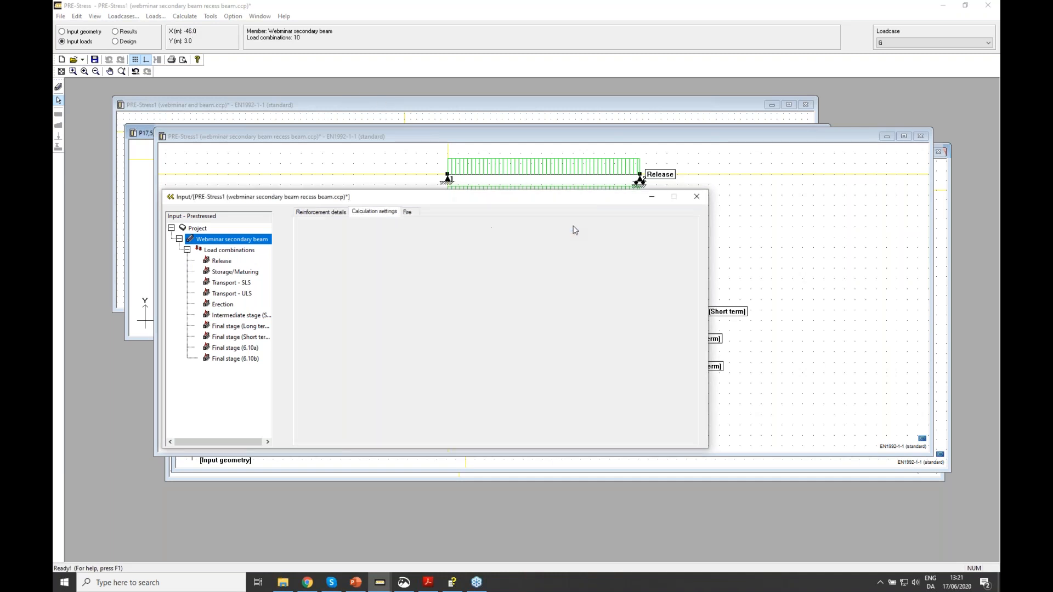
pyautogui.click(556, 335)
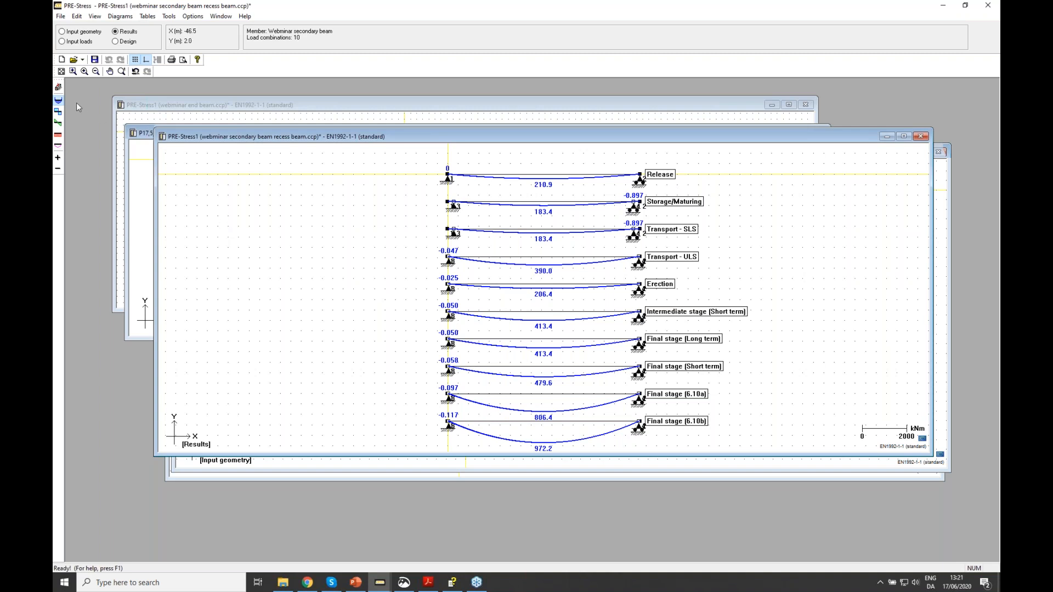
# View the moment diagrams for Release, Storage/Maturing and Transport - SLS, then for all load combinations together
pyautogui.click(58, 87)
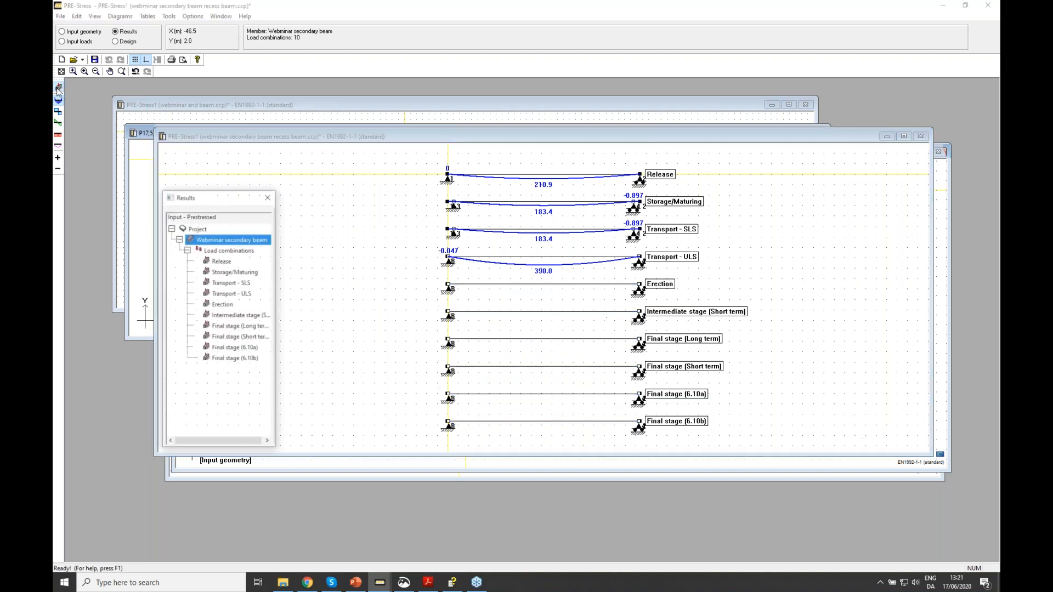
pyautogui.click(231, 263)
pyautogui.click(231, 274)
pyautogui.click(231, 284)
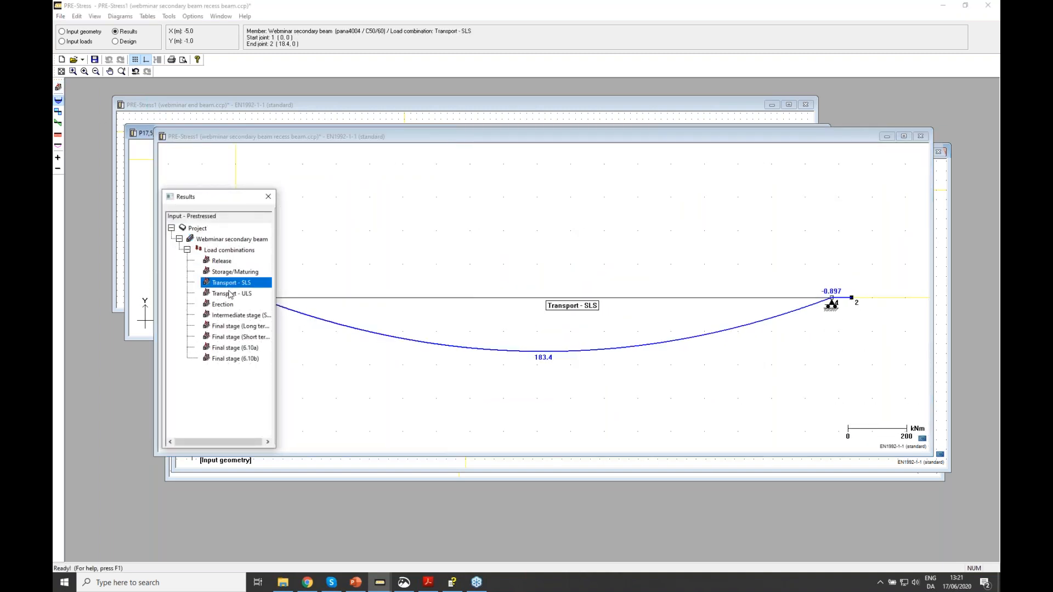
pyautogui.click(210, 252)
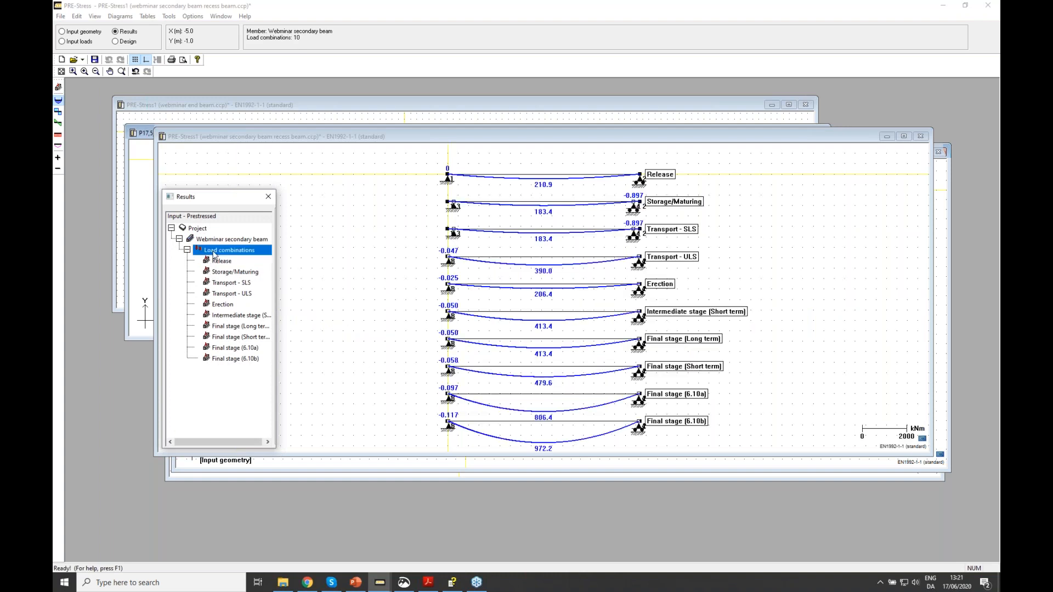
# Run the code control for the secondary beam in design mode and dismiss its progress window
pyautogui.click(140, 42)
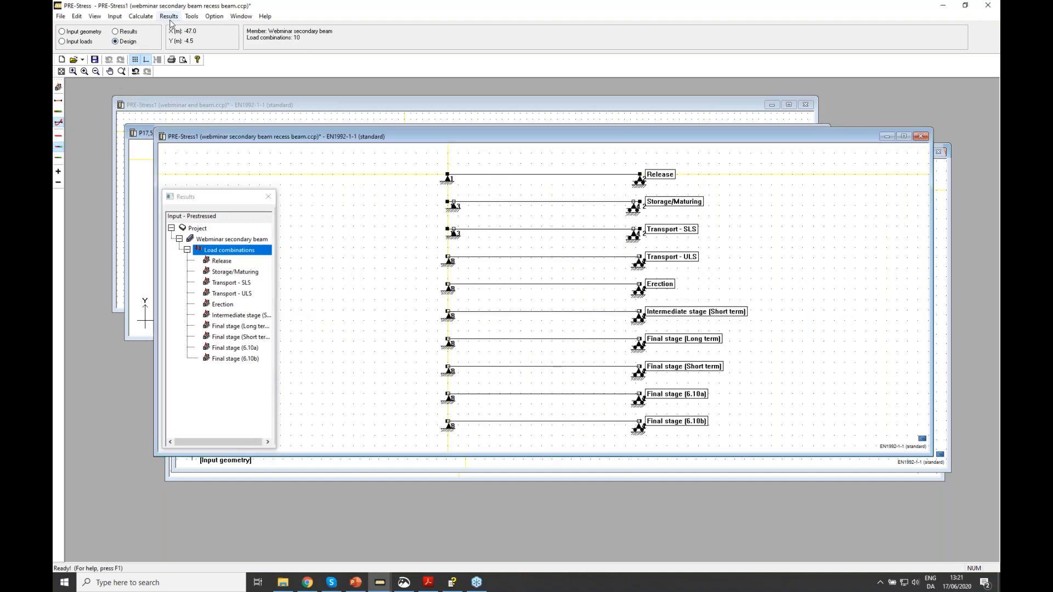
pyautogui.click(146, 17)
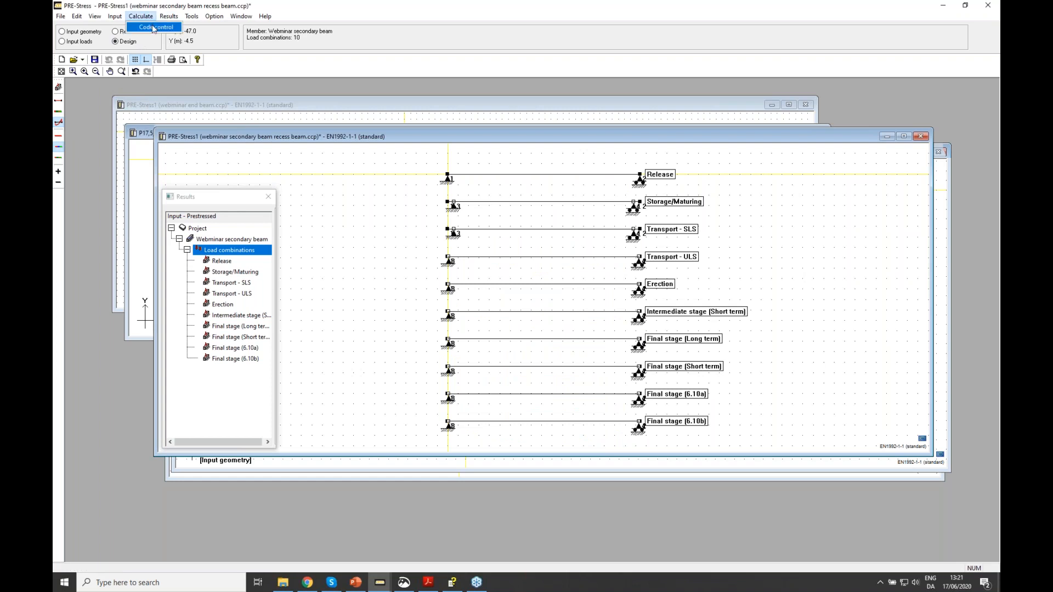
pyautogui.click(154, 28)
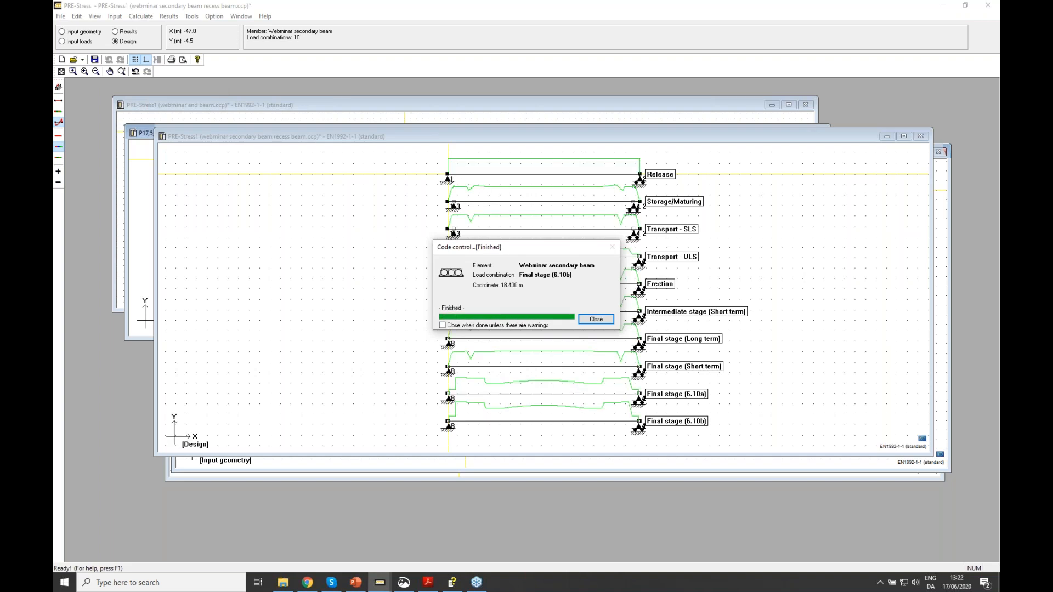
pyautogui.click(596, 320)
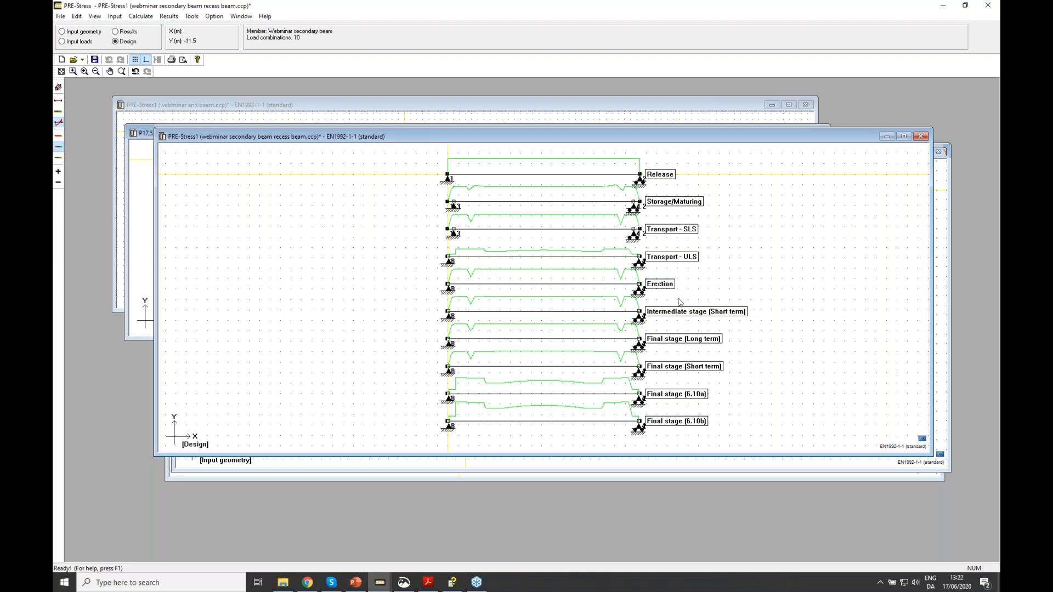
# Launch the Recess beam tool and examine the inputs and design results for the beam's left and right ends
pyautogui.click(191, 16)
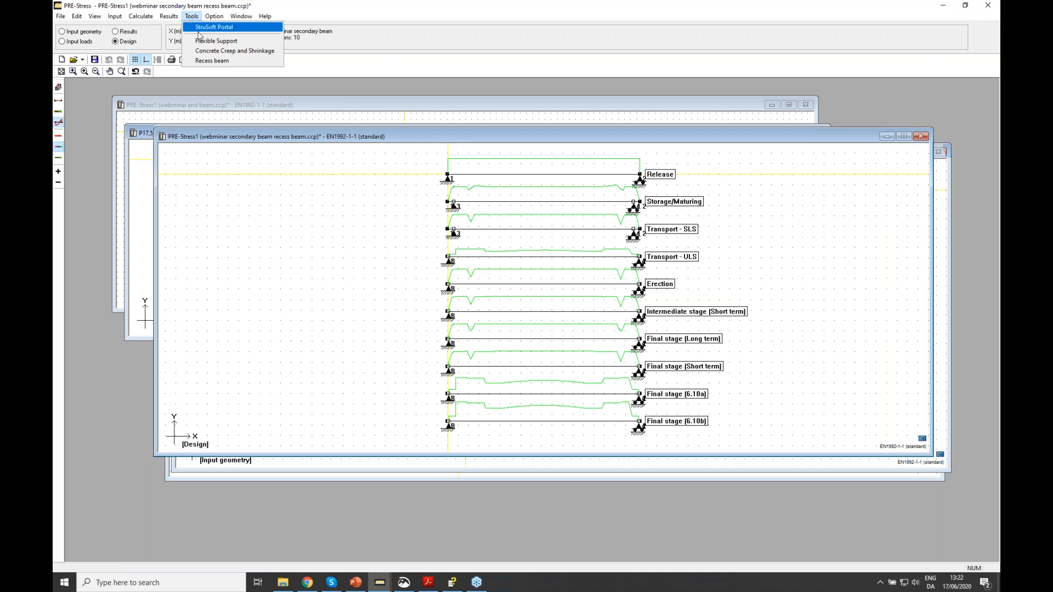
pyautogui.click(212, 60)
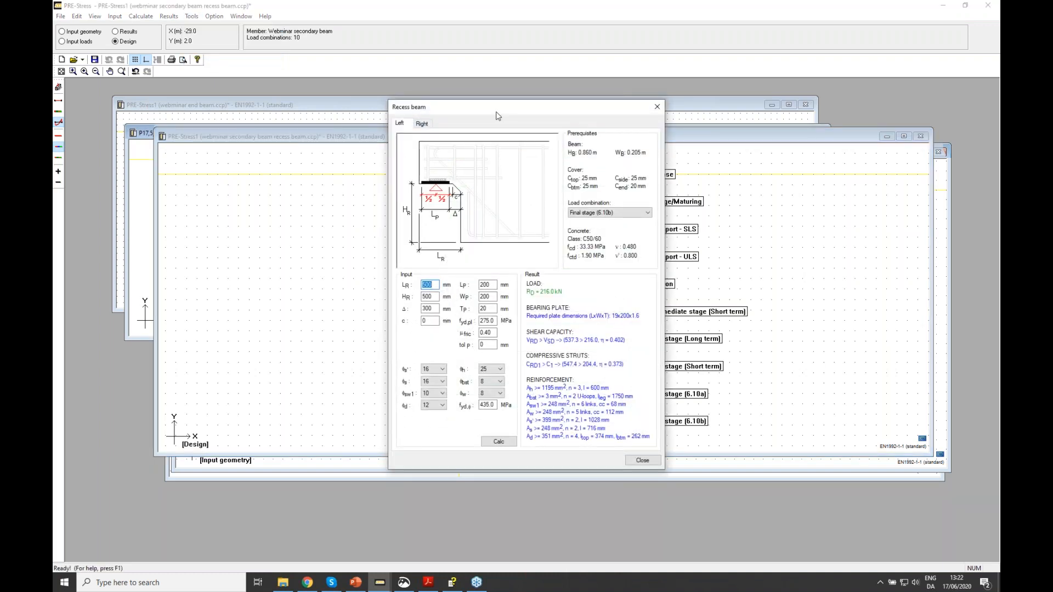
pyautogui.moveTo(497, 117); pyautogui.dragTo(537, 122)
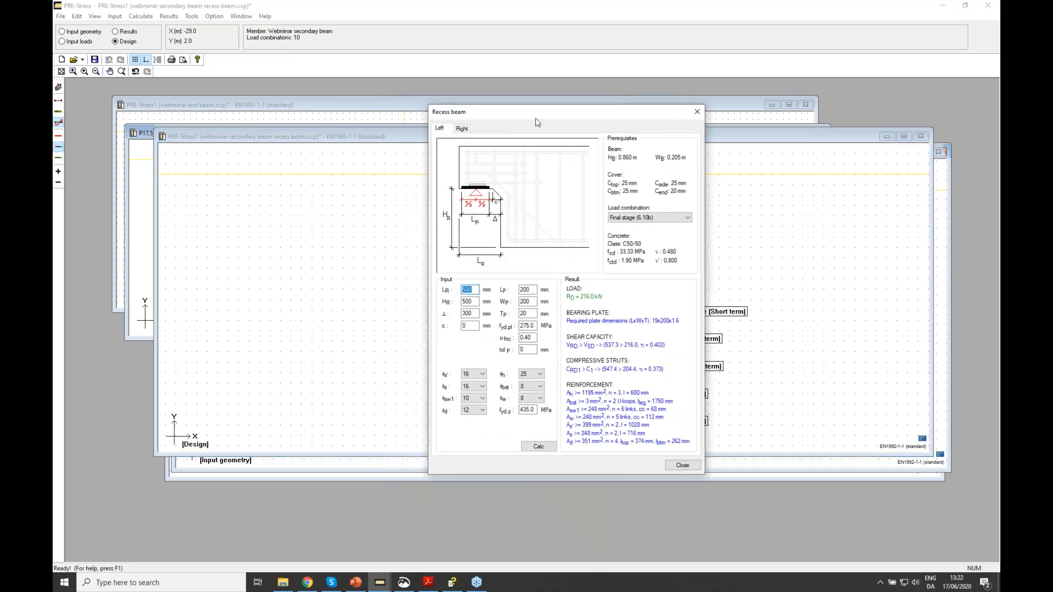
pyautogui.click(462, 128)
pyautogui.click(444, 131)
pyautogui.moveTo(497, 118); pyautogui.dragTo(636, 144)
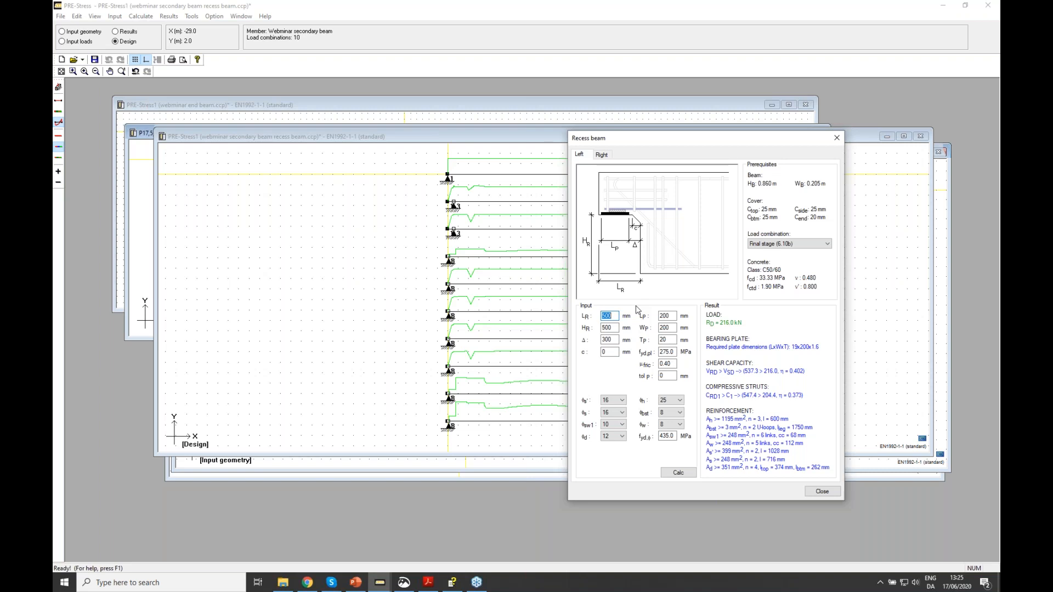
# Return to the PowerPoint presentation and display the Creep and shrinkage slide
pyautogui.click(356, 583)
pyautogui.scroll(-5, 150, 329)
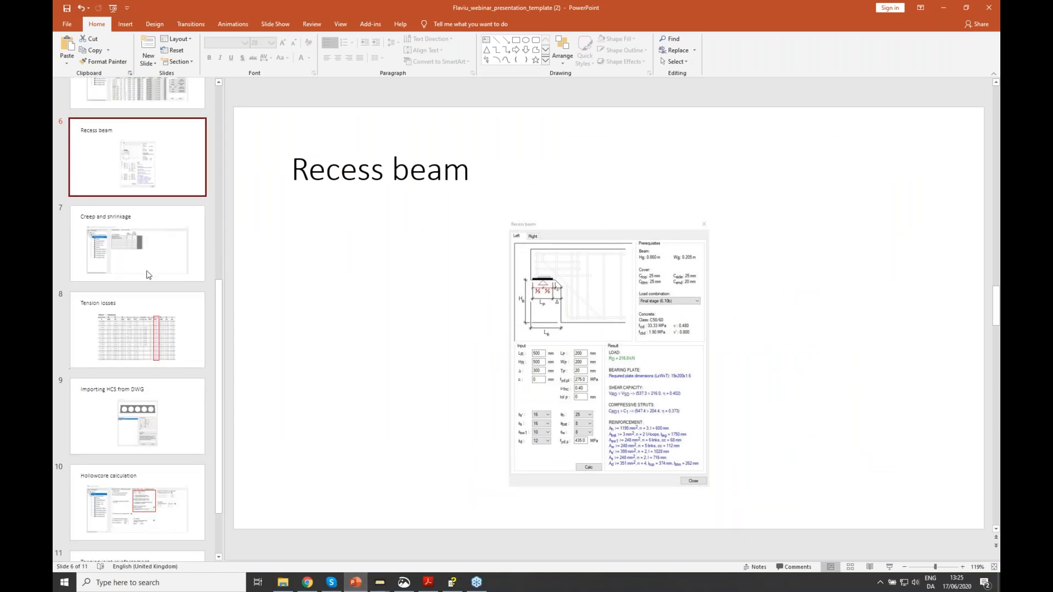
pyautogui.click(170, 242)
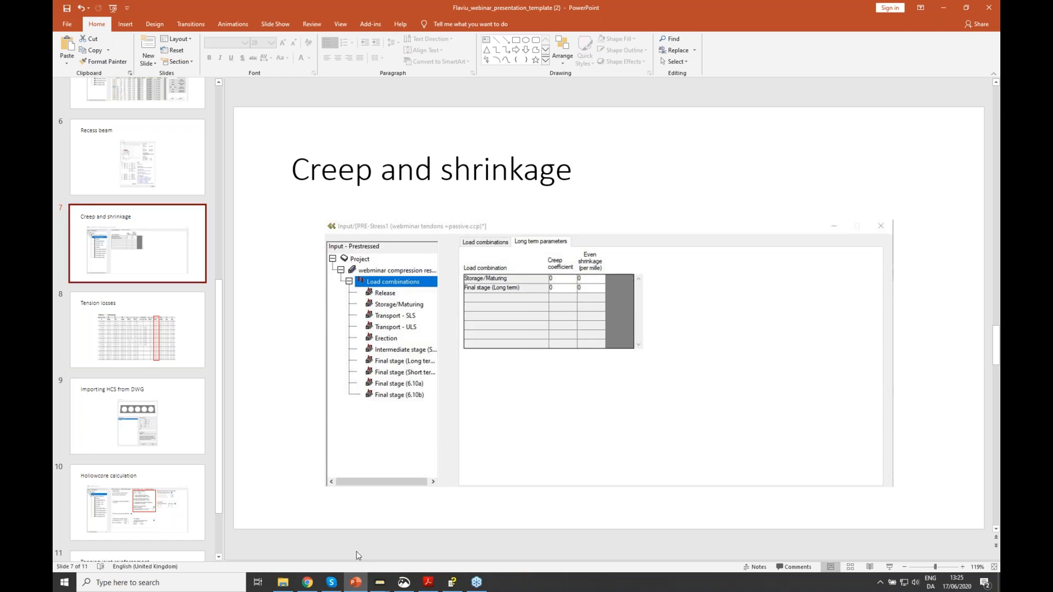
# Switch to the PRE-Stress project with member Webinar_001 and examine the long term creep and shrinkage parameters of its load combinations
pyautogui.moveTo(382, 584)
pyautogui.moveTo(398, 536)
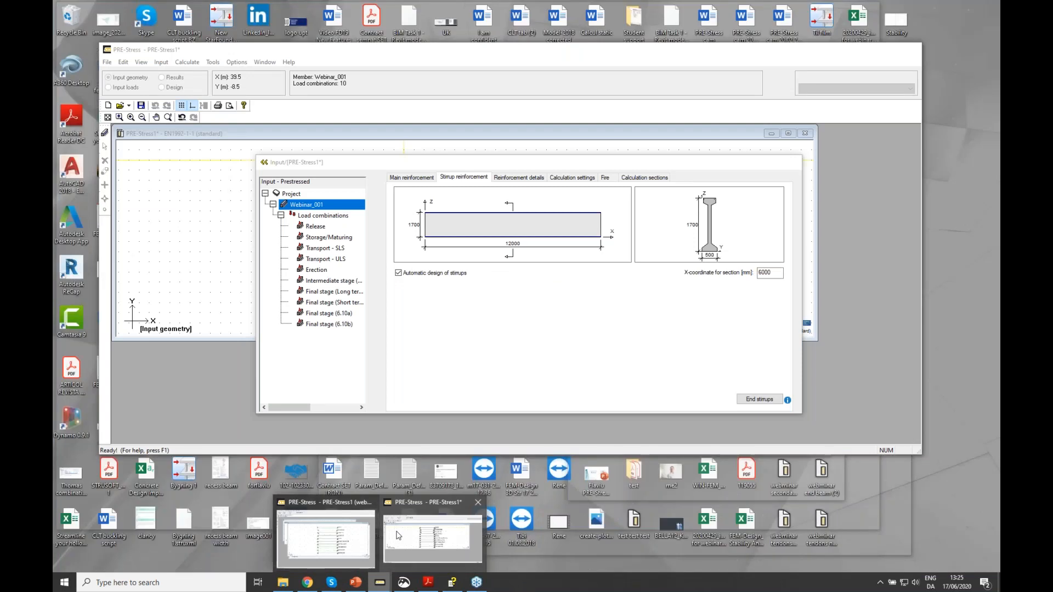
pyautogui.click(399, 536)
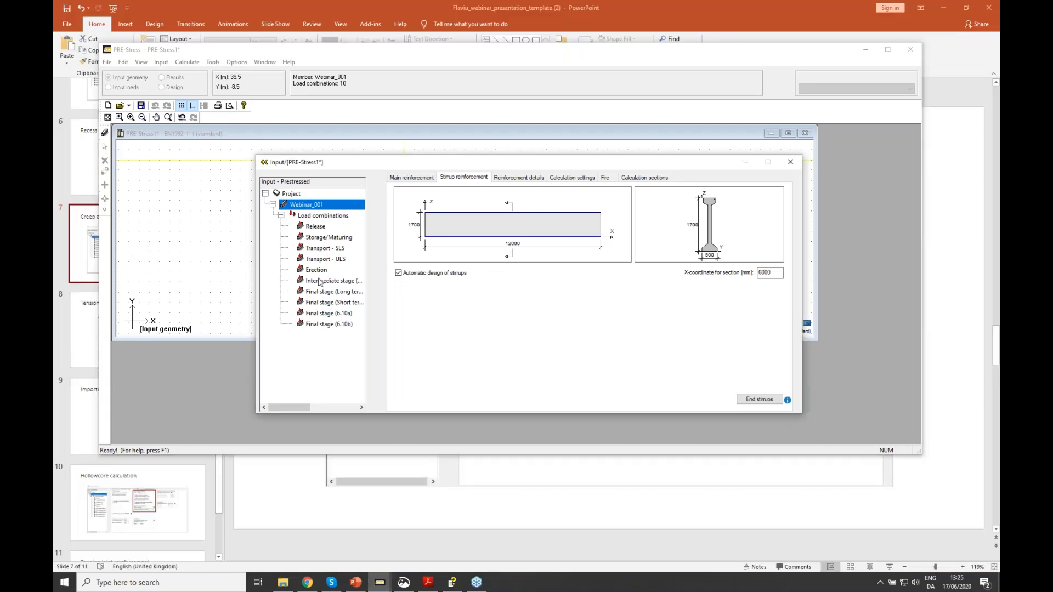
pyautogui.click(323, 218)
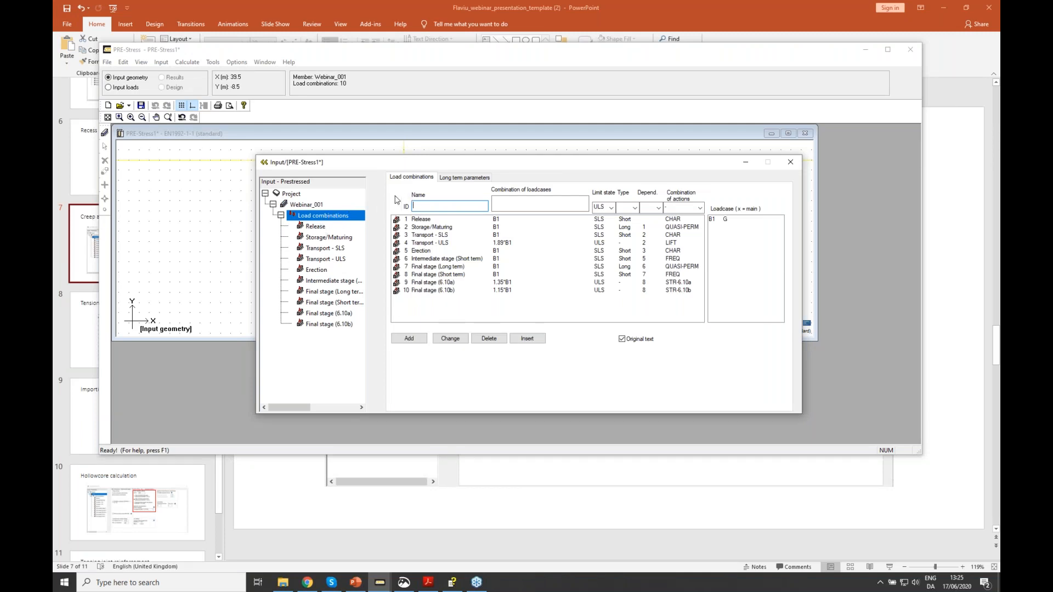
pyautogui.click(475, 177)
pyautogui.click(515, 213)
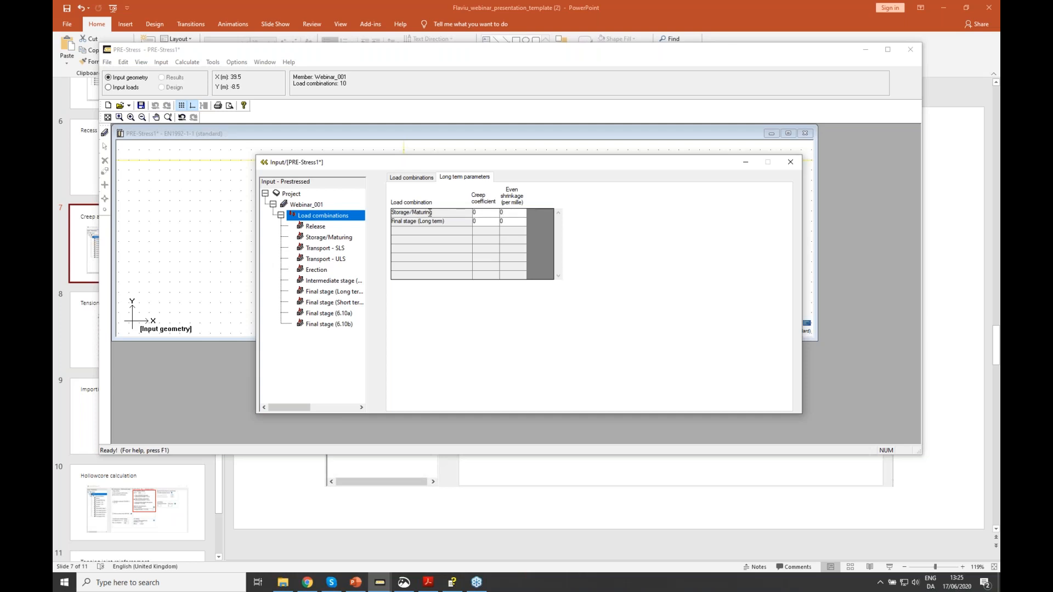
pyautogui.moveTo(431, 212); pyautogui.dragTo(376, 215)
pyautogui.click(450, 221)
# Search Google for "creep calculator" in a new Chrome window and open StruSoft's concrete creep and shrinkage calculator
pyautogui.click(308, 586)
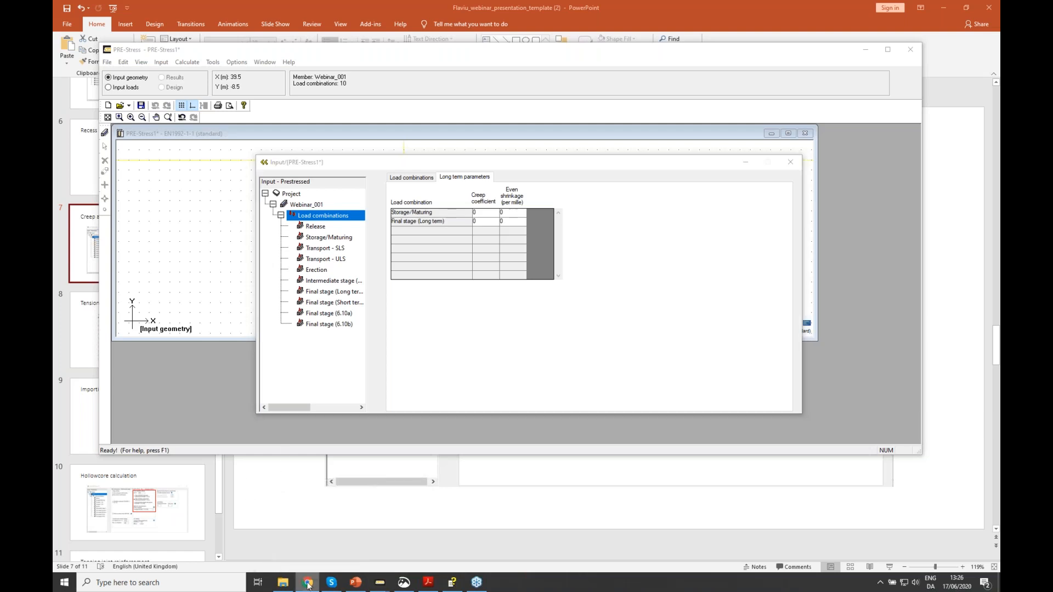
pyautogui.rightClick(308, 586)
pyautogui.click(294, 492)
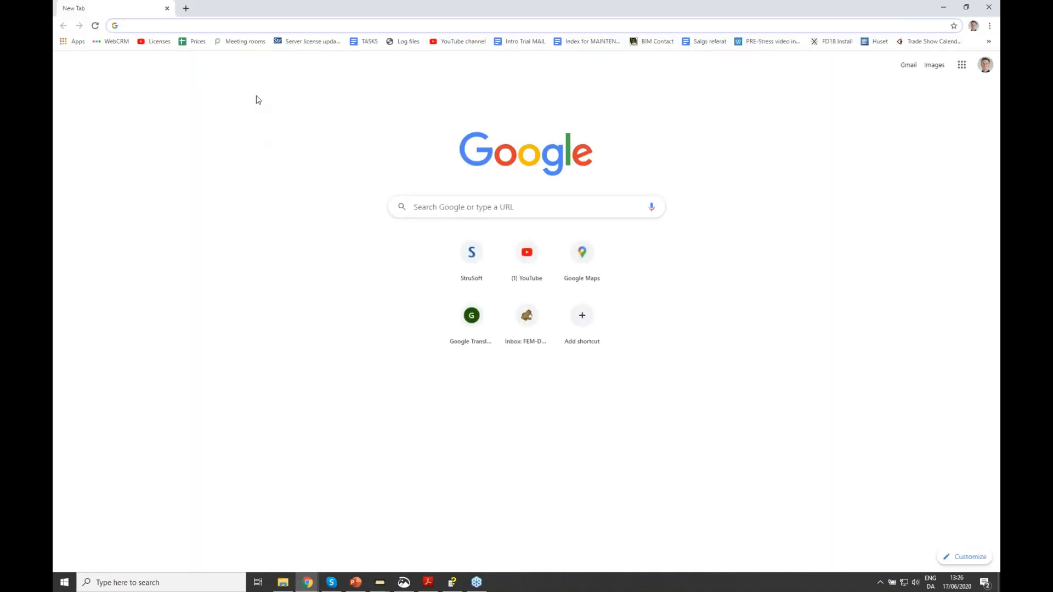
pyautogui.write('co')
pyautogui.press('BackSpace')
pyautogui.press('BackSpace')
pyautogui.press('BackSpace')
pyautogui.write('creep ca')
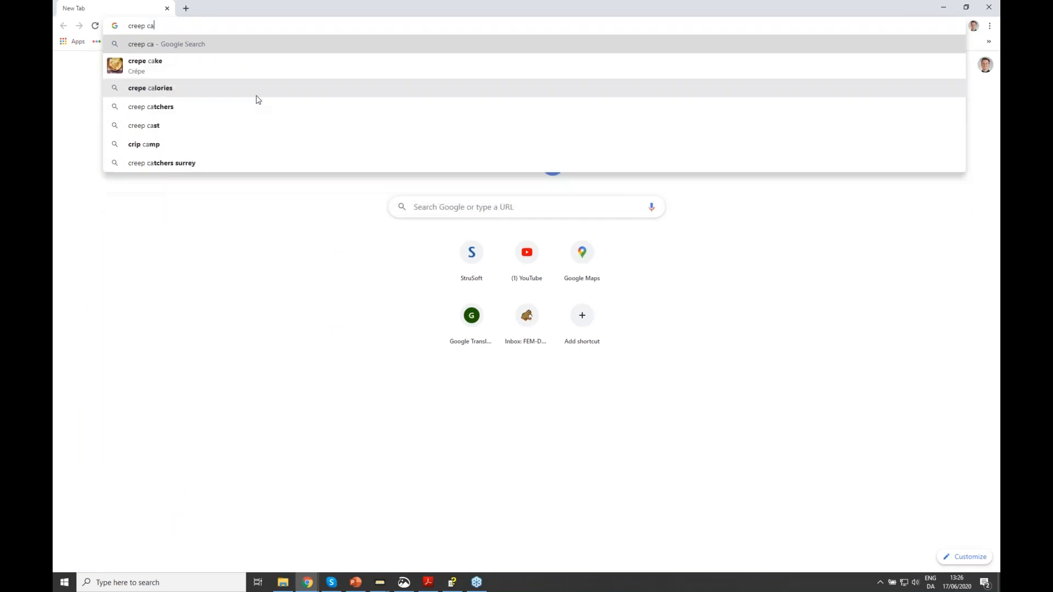
pyautogui.write('lculator')
pyautogui.press('Return')
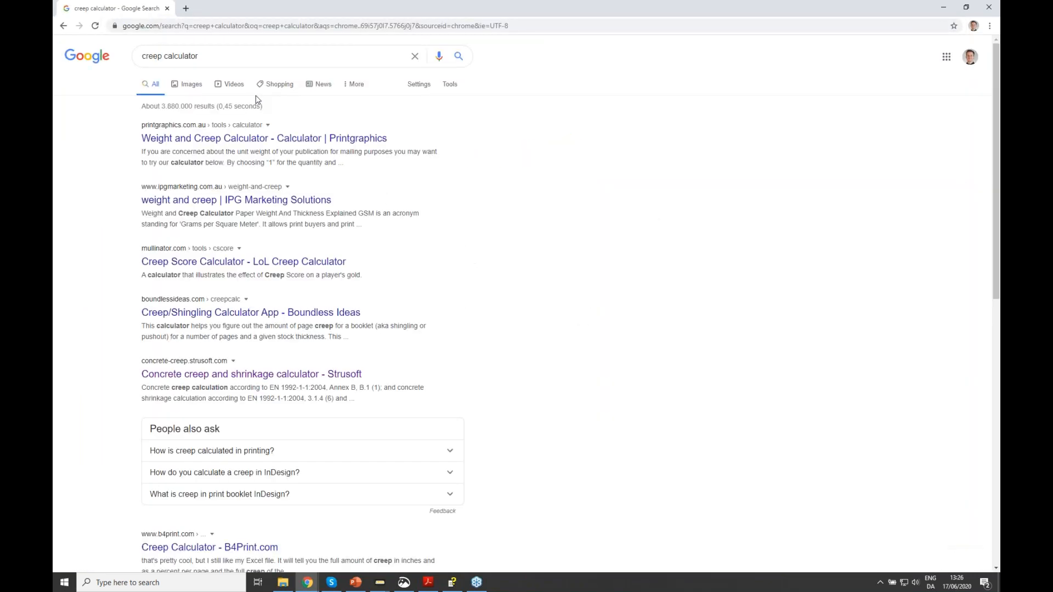
pyautogui.click(188, 371)
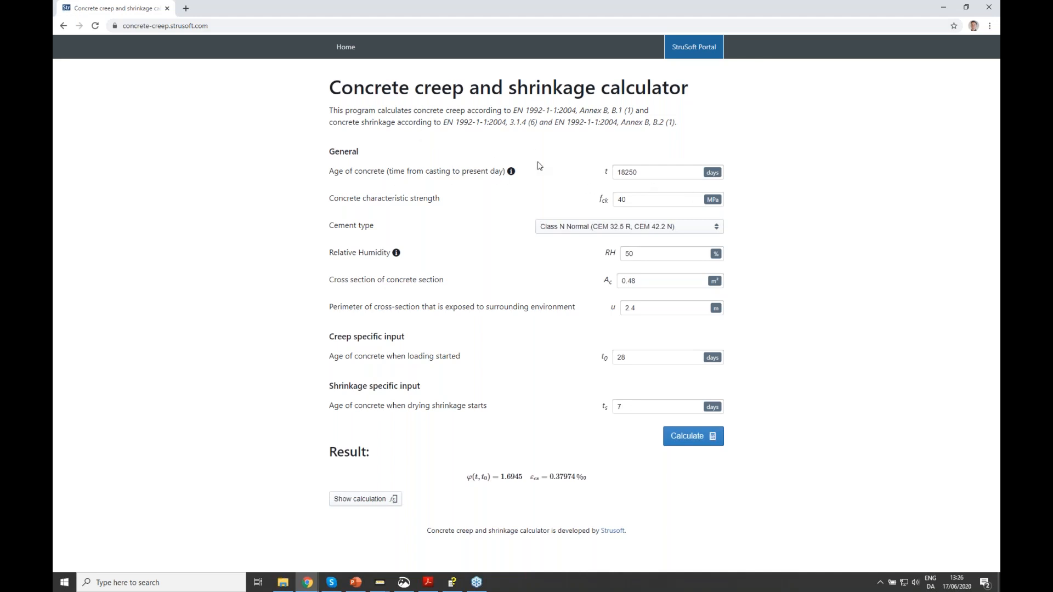
# Examine the creep coefficient and shrinkage strain in the calculator's result
pyautogui.doubleClick(505, 477)
pyautogui.moveTo(550, 477); pyautogui.dragTo(637, 508)
pyautogui.click(670, 520)
# Revisit Webinar_001's long term parameters in PRE-Stress, then return to the Creep and shrinkage slide in PowerPoint
pyautogui.moveTo(380, 582)
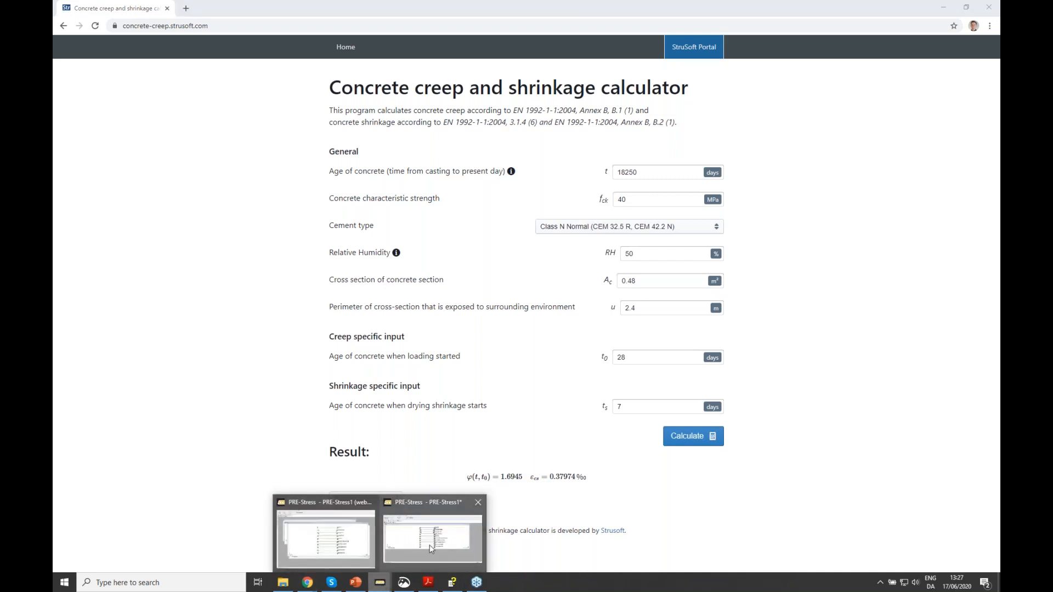
pyautogui.click(430, 545)
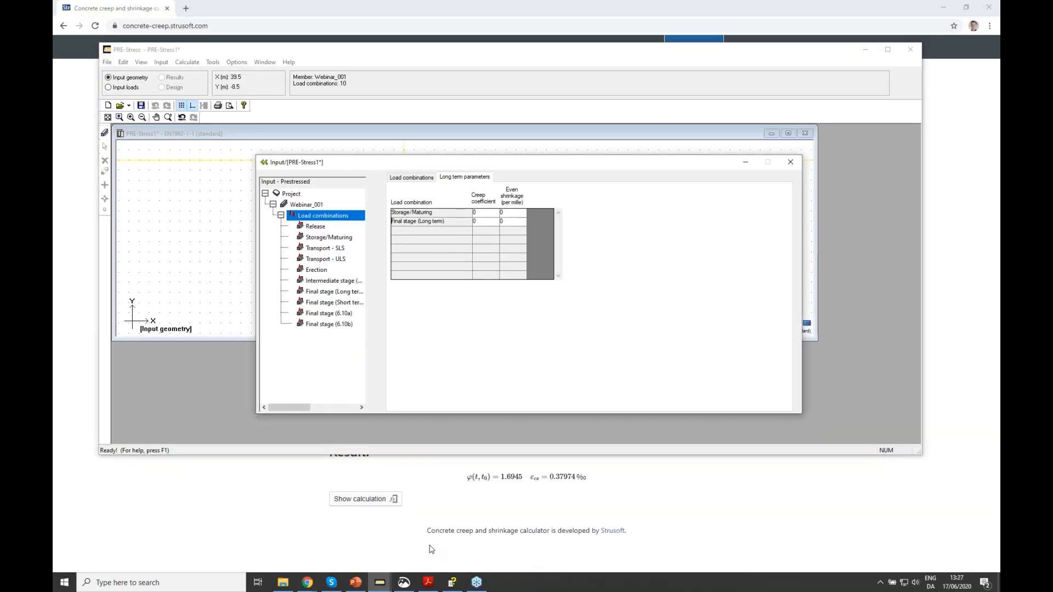
pyautogui.click(356, 582)
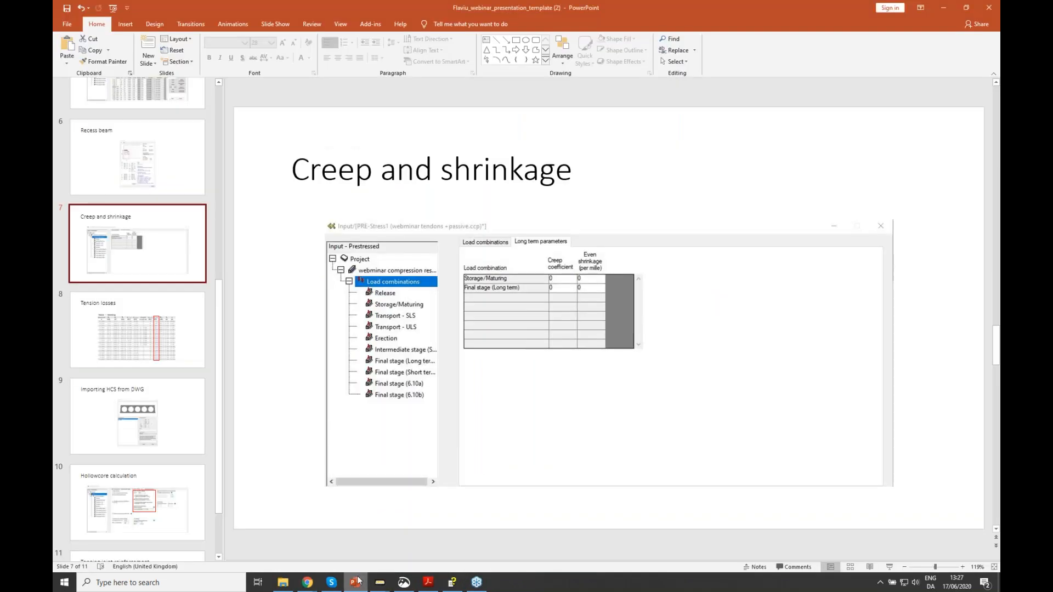
# Show the Tension losses slide and examine section 5.10.3 Prestress force in the EN 1992-1-1 PDF before returning to the slide
pyautogui.click(172, 327)
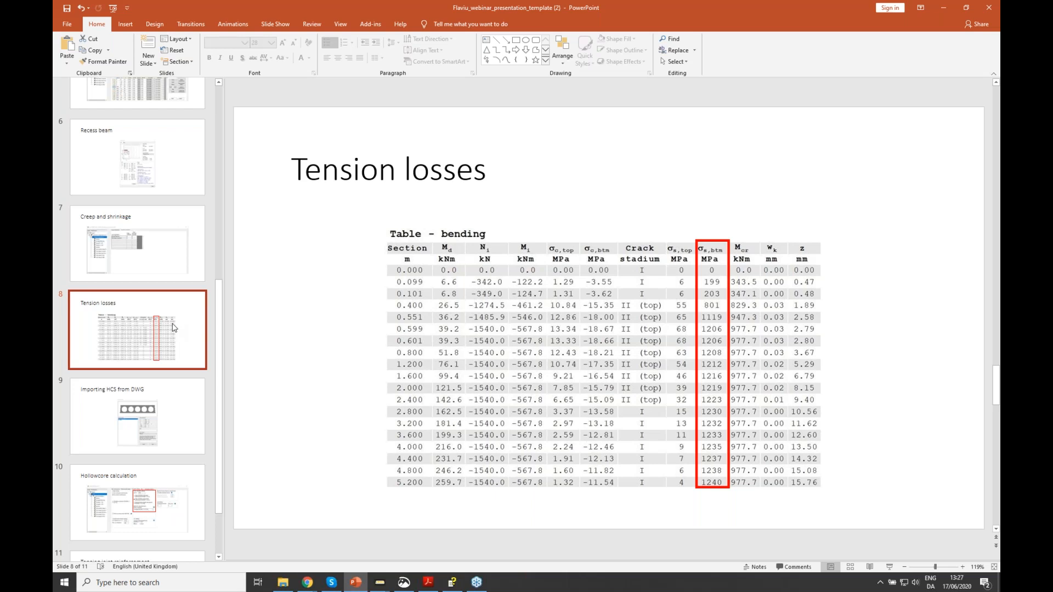
pyautogui.moveTo(431, 585)
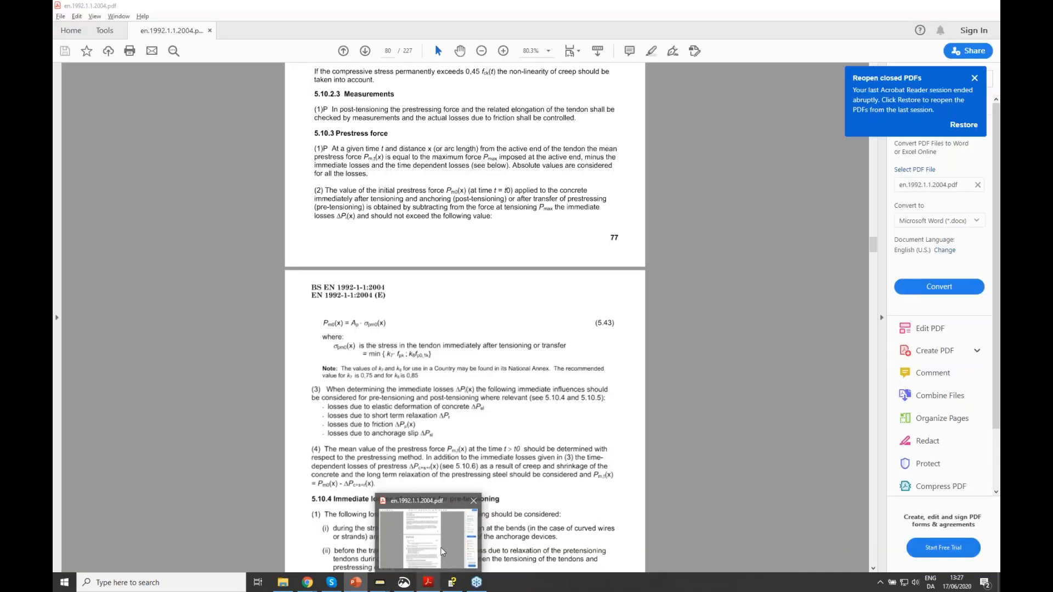
pyautogui.click(440, 553)
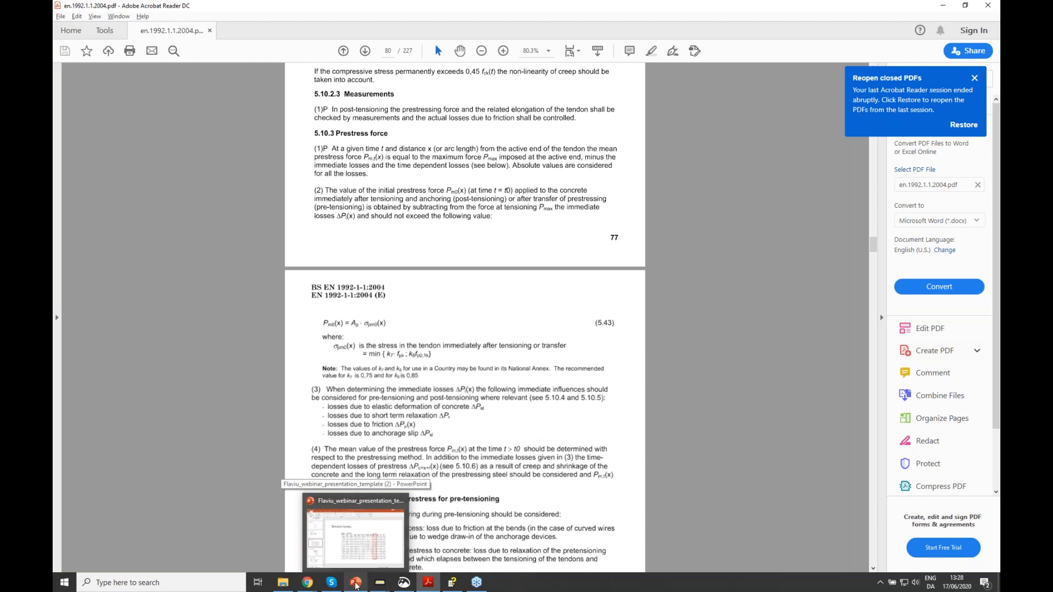
pyautogui.click(355, 584)
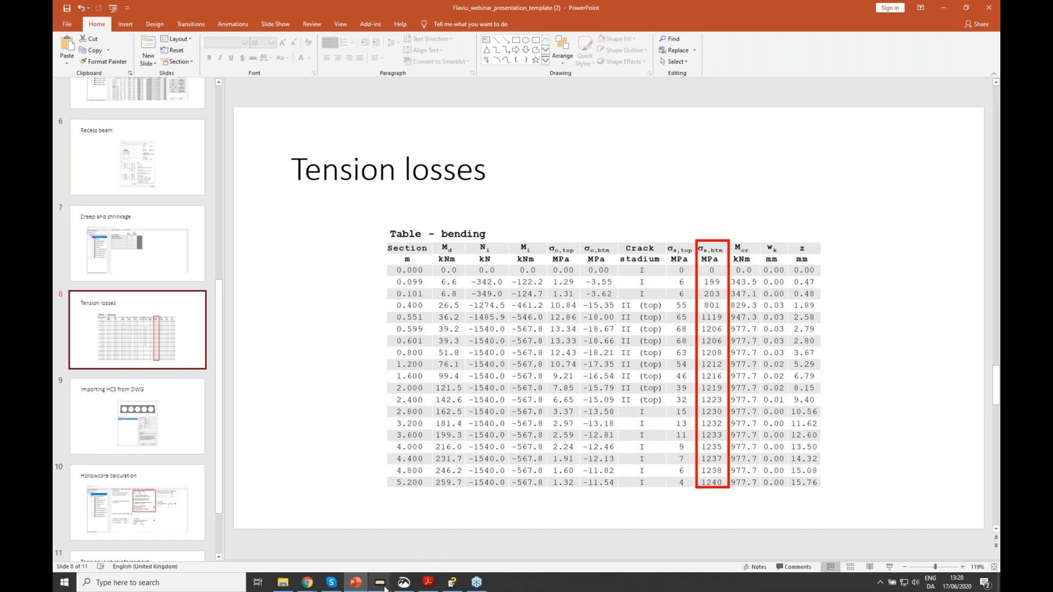
# Switch to the PRE-Stress window with the secondary recess beam project and close the Recess beam design dialog
pyautogui.moveTo(385, 588)
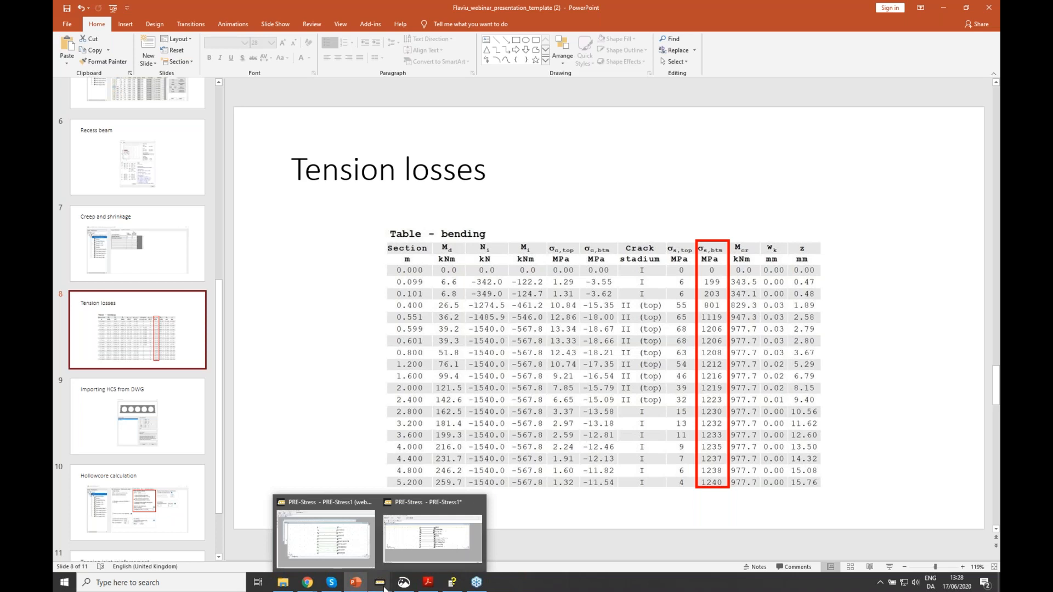
pyautogui.moveTo(411, 537)
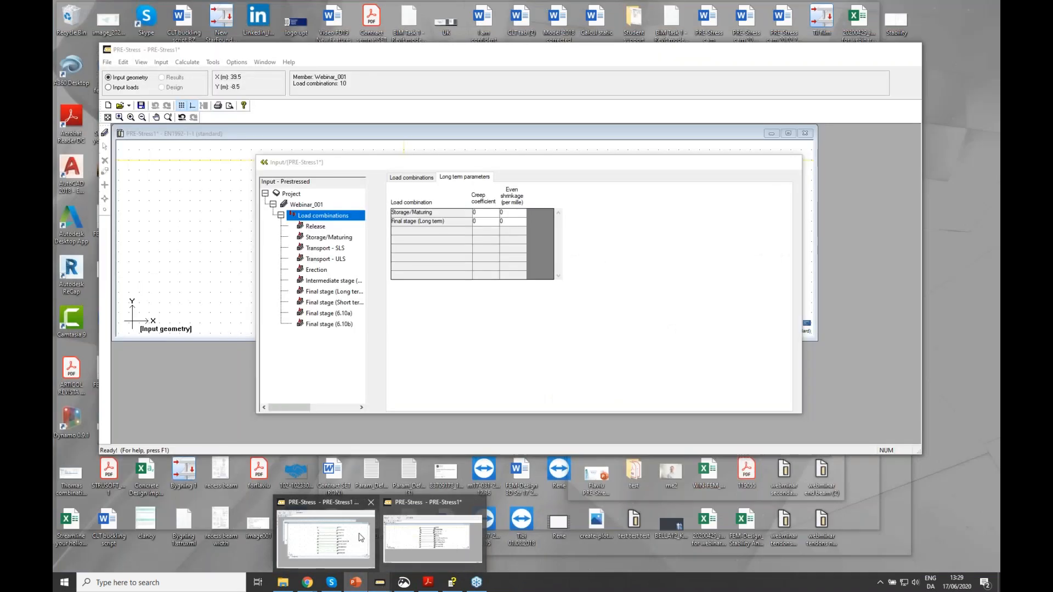
pyautogui.moveTo(361, 537)
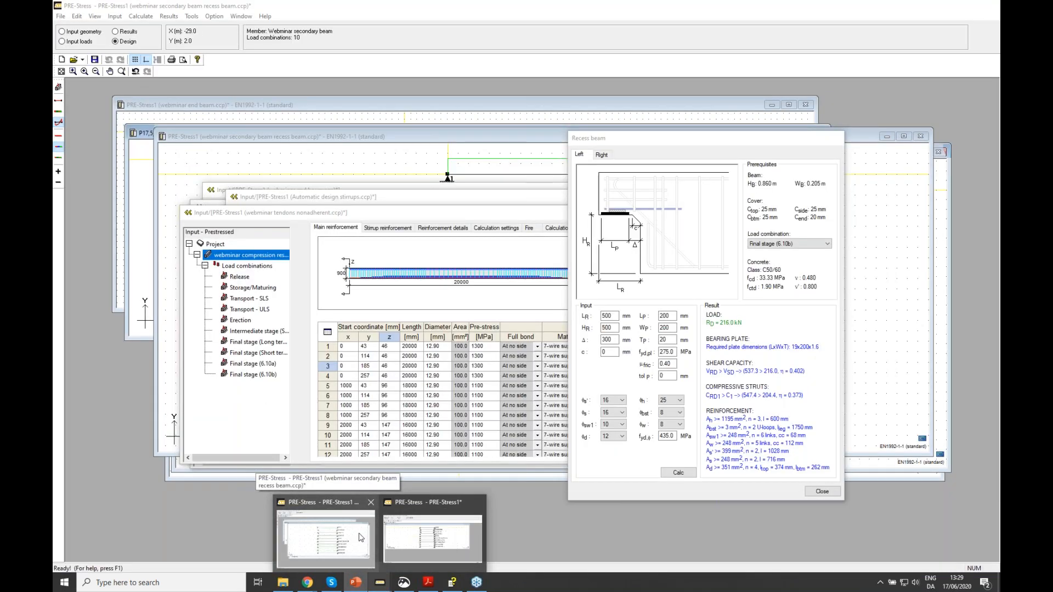
pyautogui.click(361, 538)
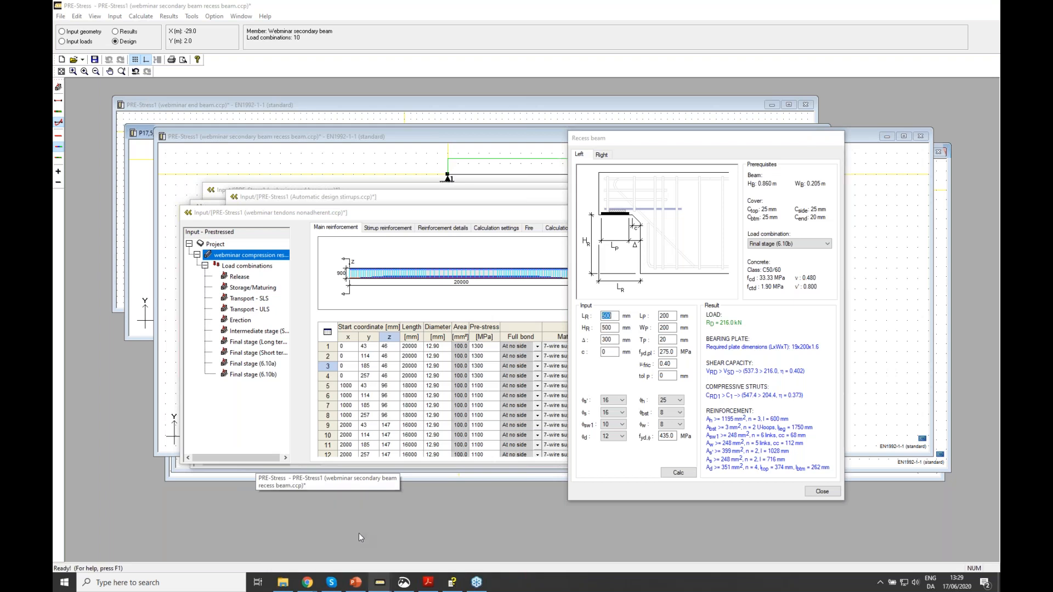
pyautogui.click(822, 490)
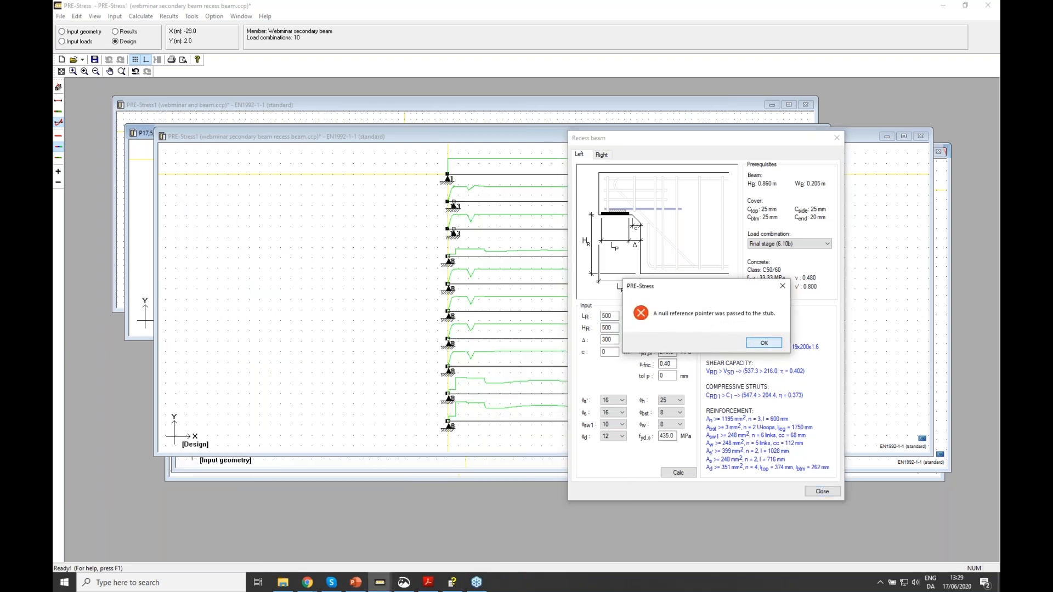
pyautogui.click(765, 345)
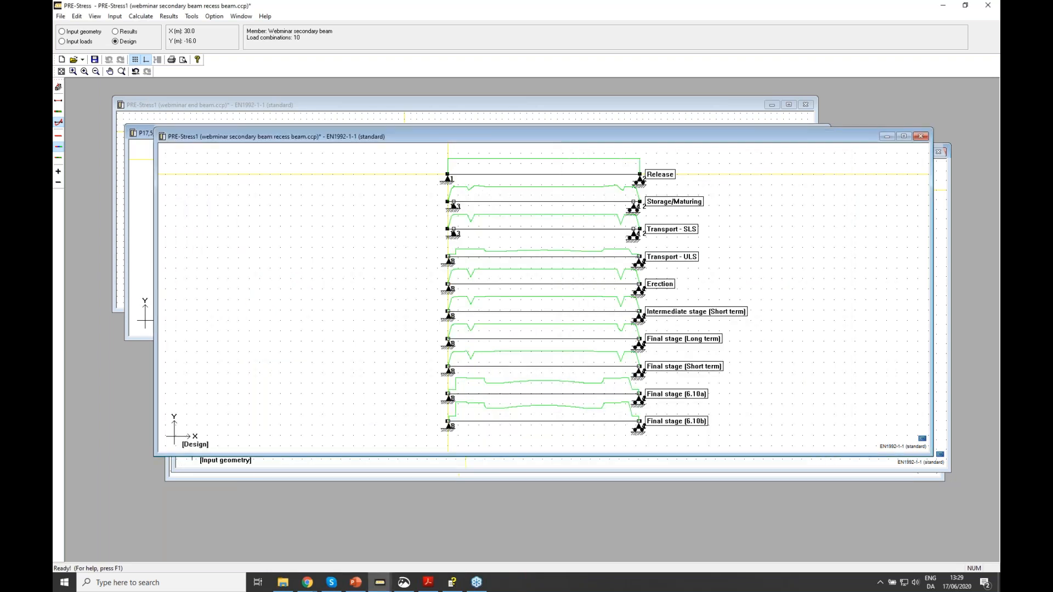
# Try to open the Release load combination in the secondary recess beam's geometry input
pyautogui.click(62, 32)
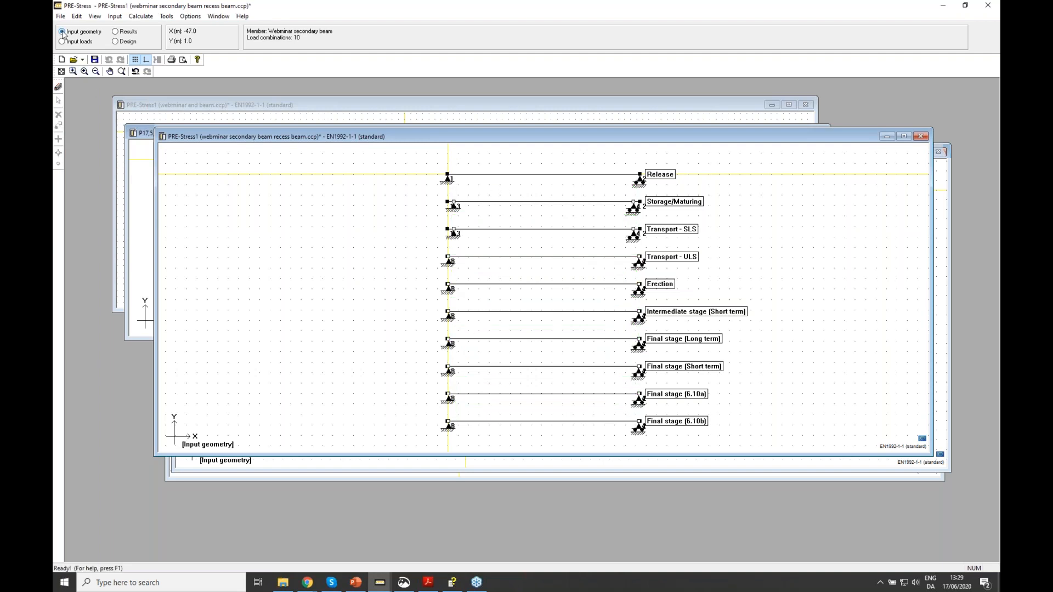
pyautogui.click(59, 87)
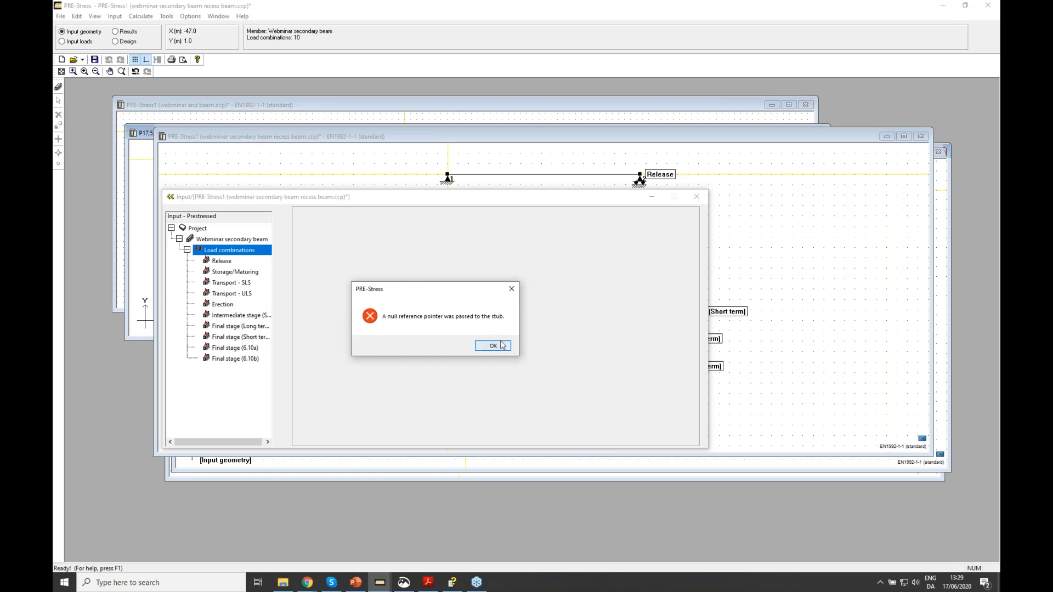
pyautogui.click(501, 344)
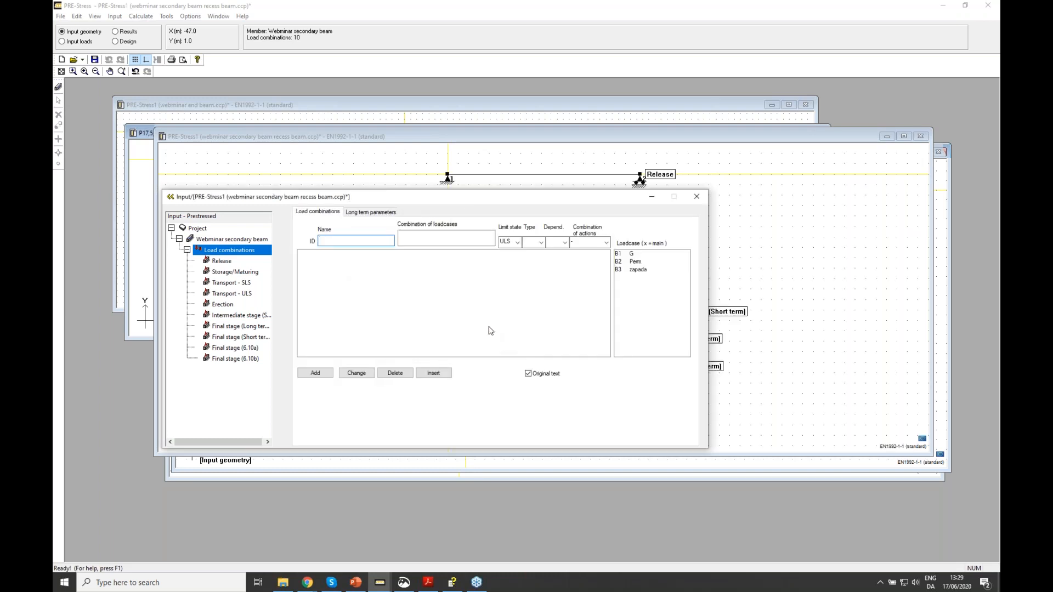
pyautogui.click(220, 261)
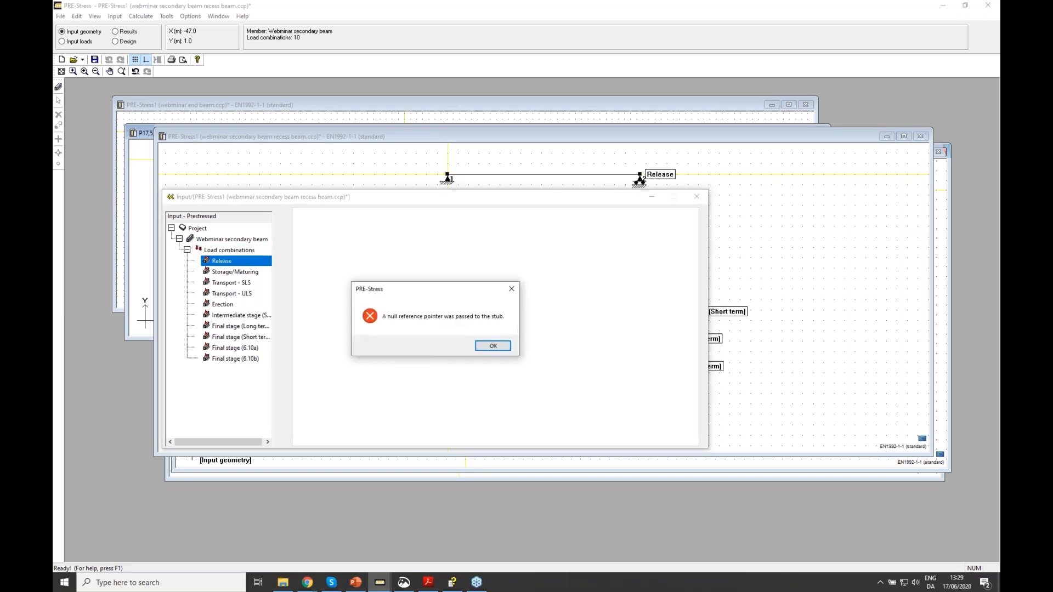
pyautogui.click(497, 346)
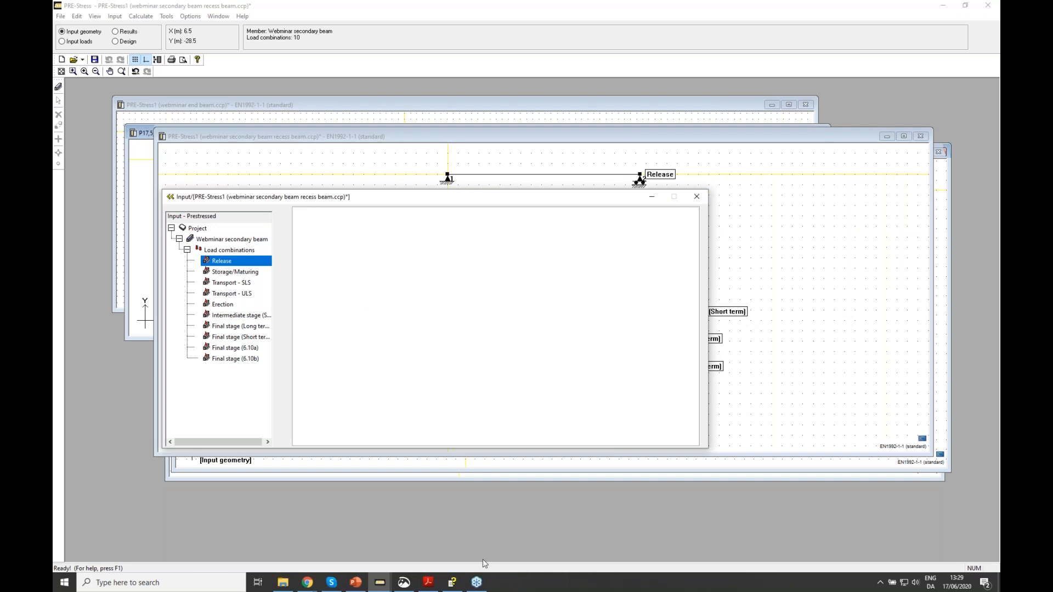
# Switch to the Webinar_001 project, reopen its member input at the main reinforcement, and bring up the input loads view
pyautogui.click(379, 584)
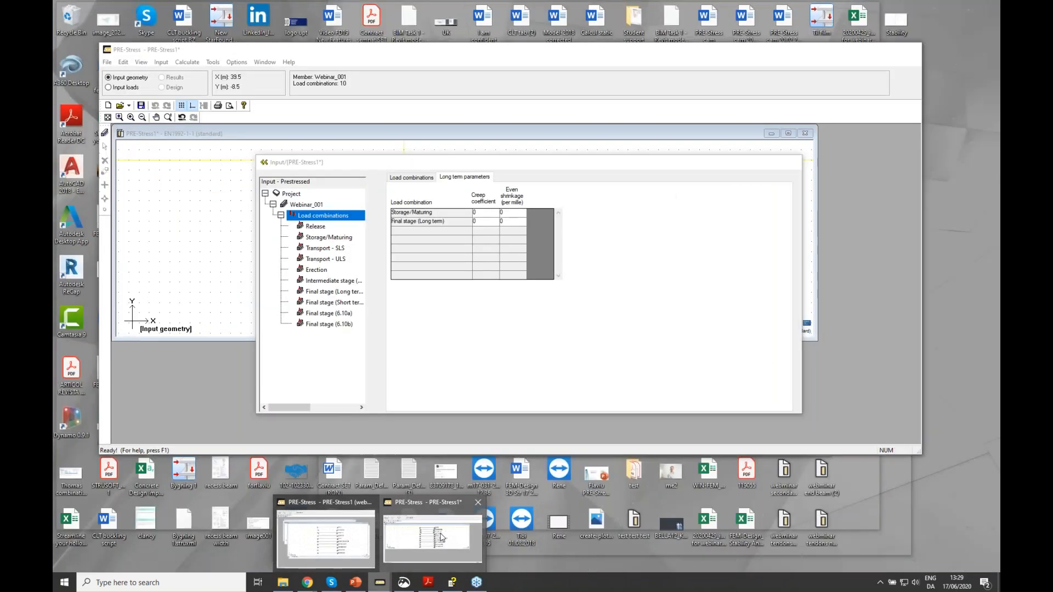
pyautogui.click(442, 538)
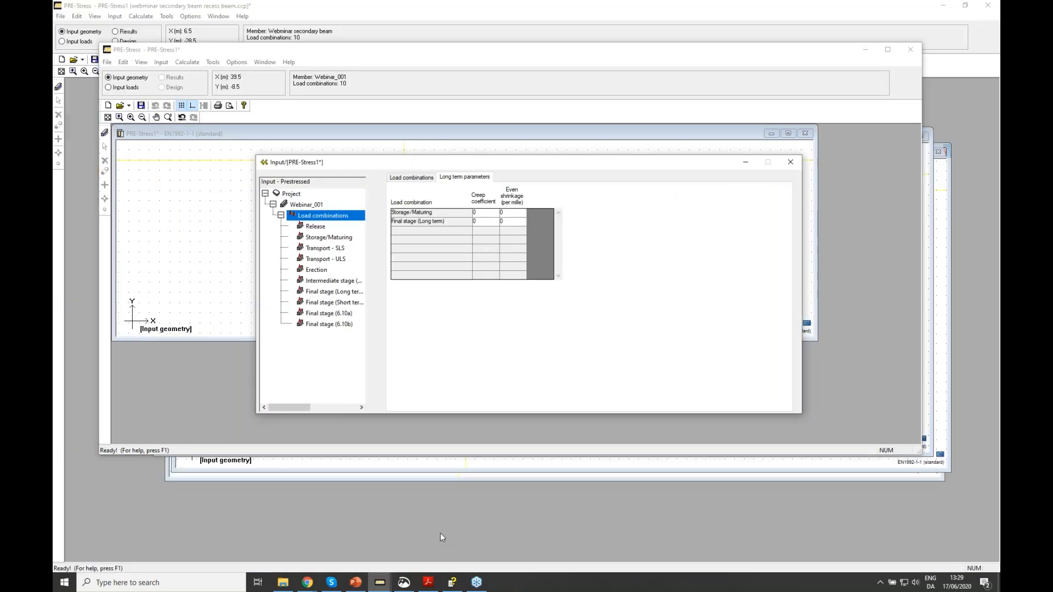
pyautogui.click(791, 165)
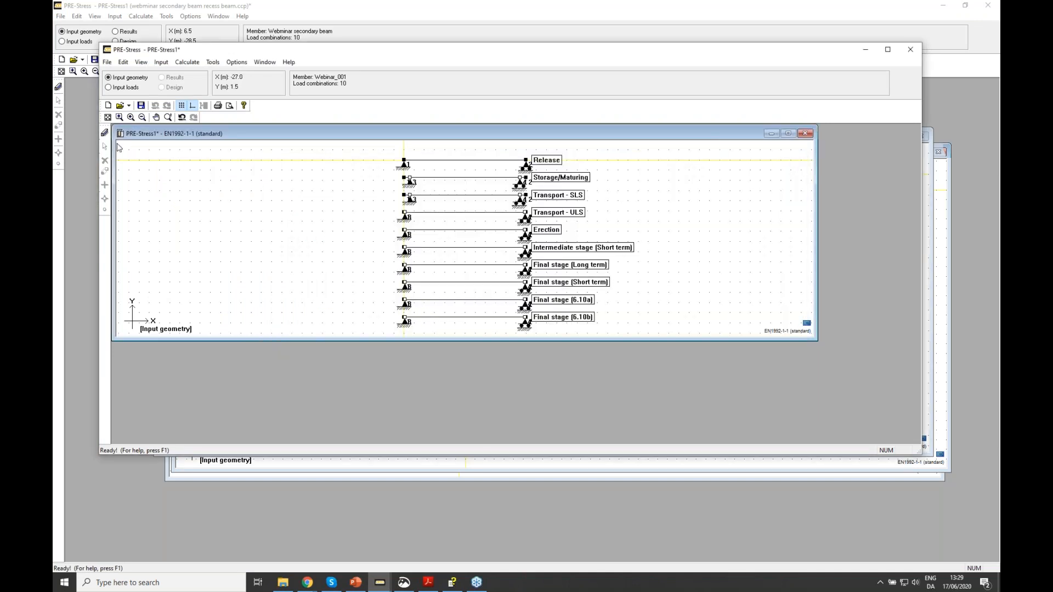
pyautogui.click(104, 133)
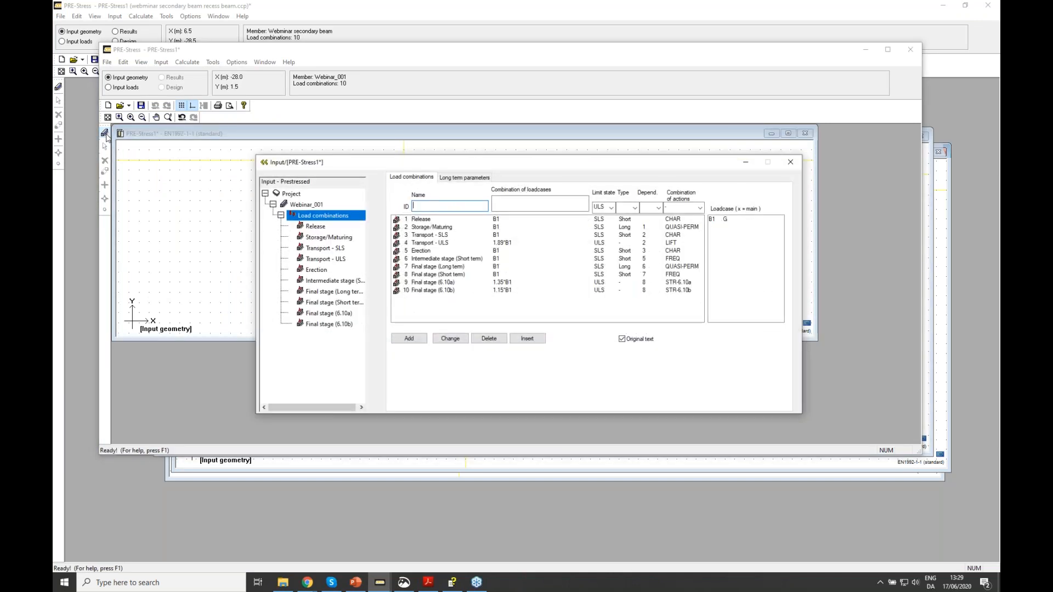
pyautogui.click(311, 206)
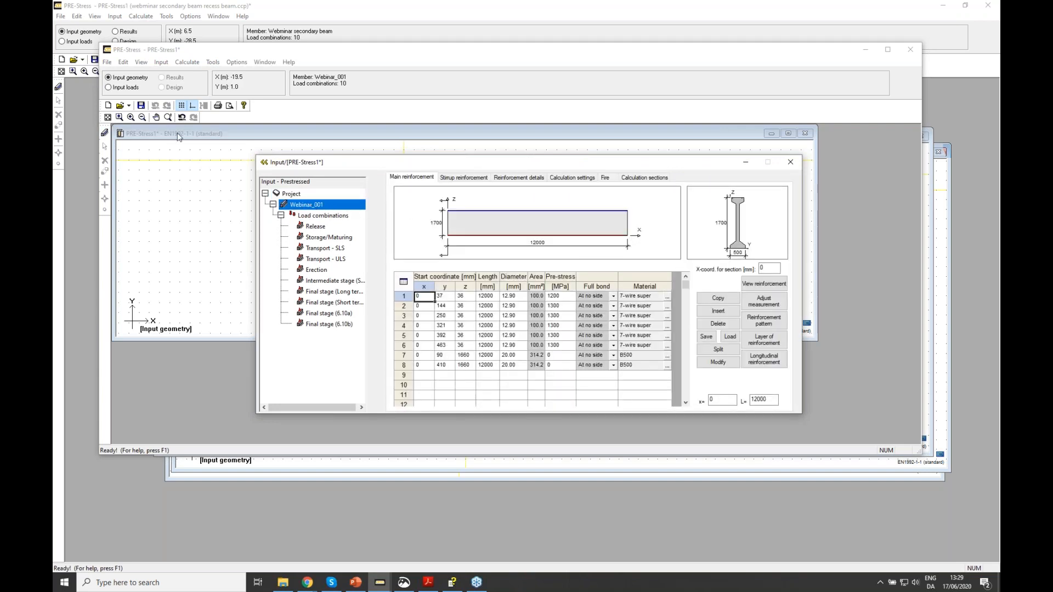
pyautogui.click(118, 88)
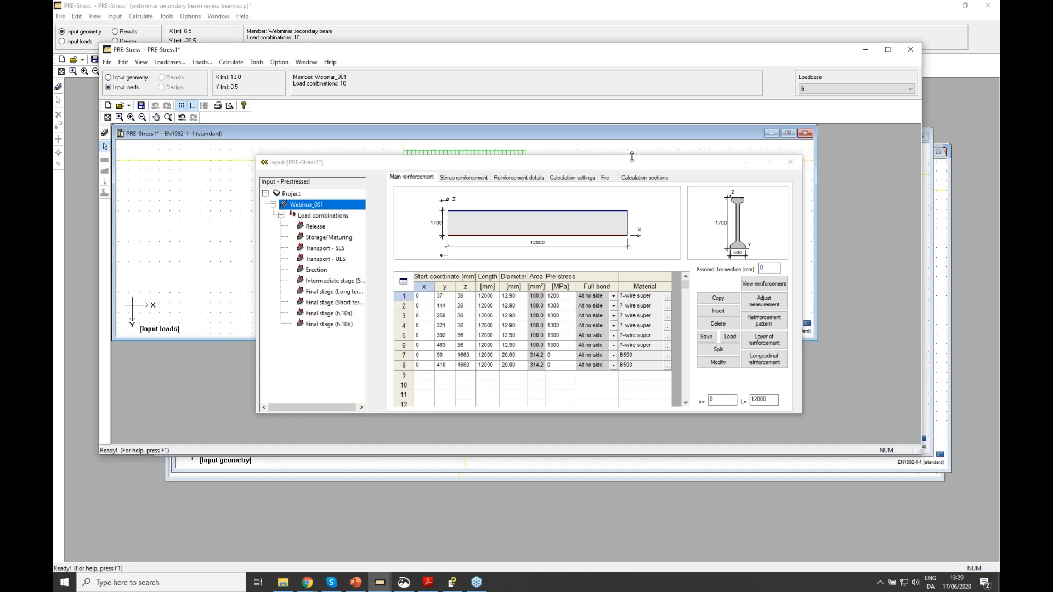
pyautogui.moveTo(618, 166); pyautogui.dragTo(628, 138)
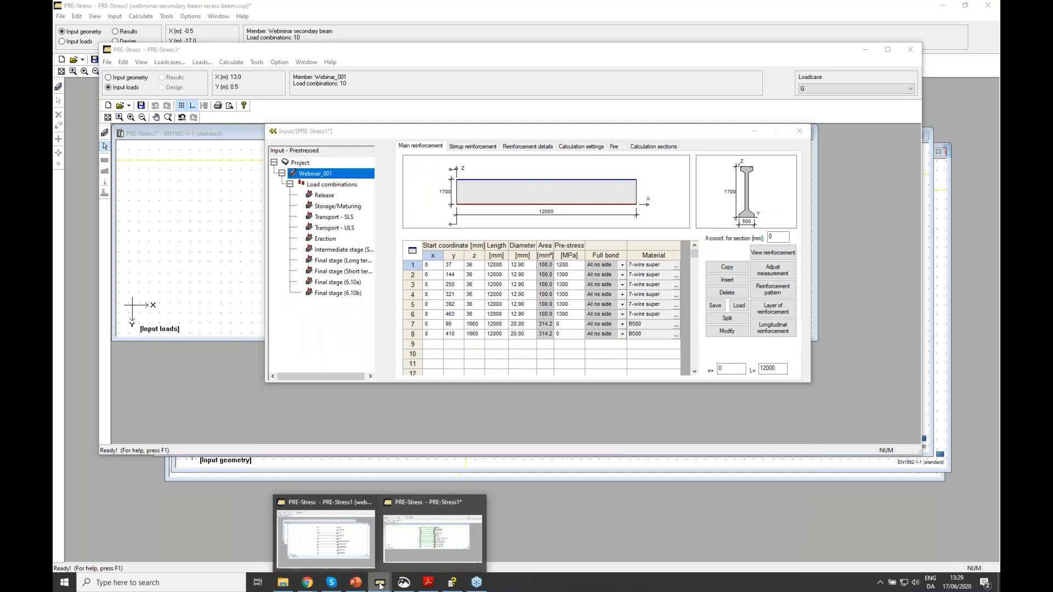
# Close the webminar secondary beam recess beam project in the other PRE-Stress window without saving changes
pyautogui.click(326, 538)
pyautogui.click(704, 204)
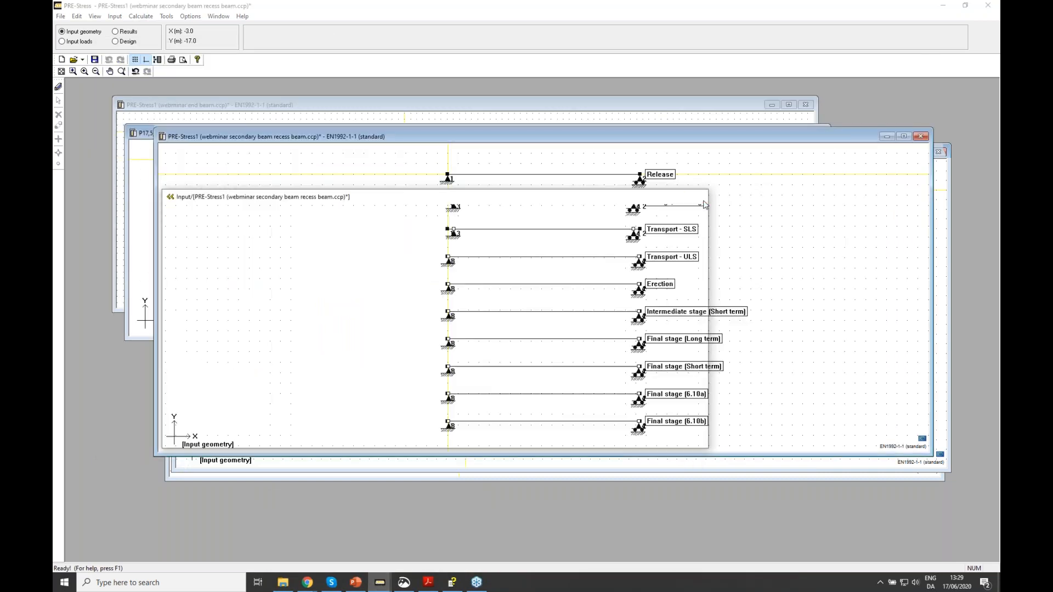
pyautogui.click(920, 136)
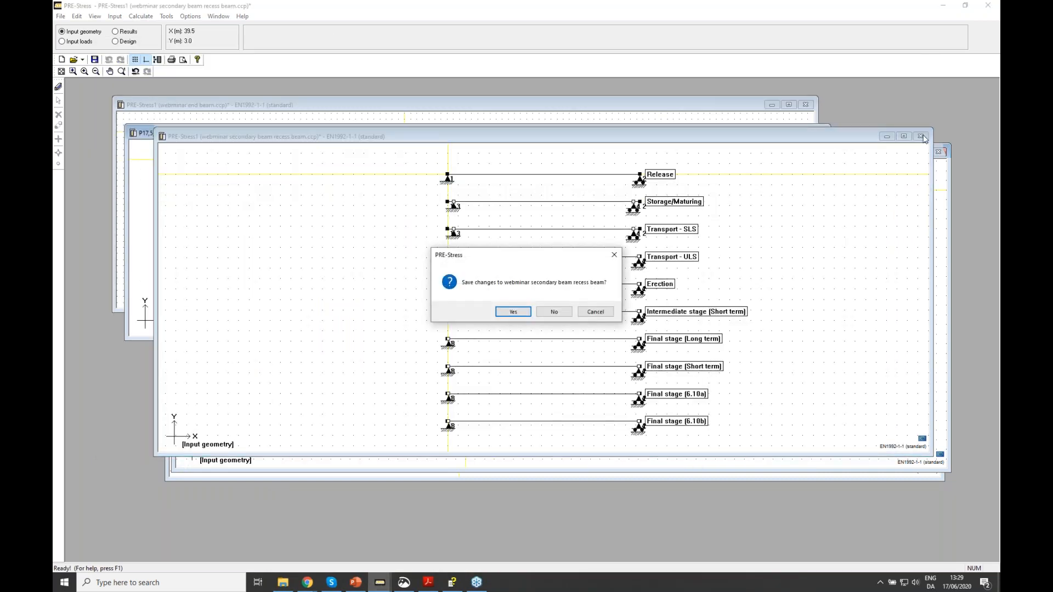
pyautogui.click(562, 313)
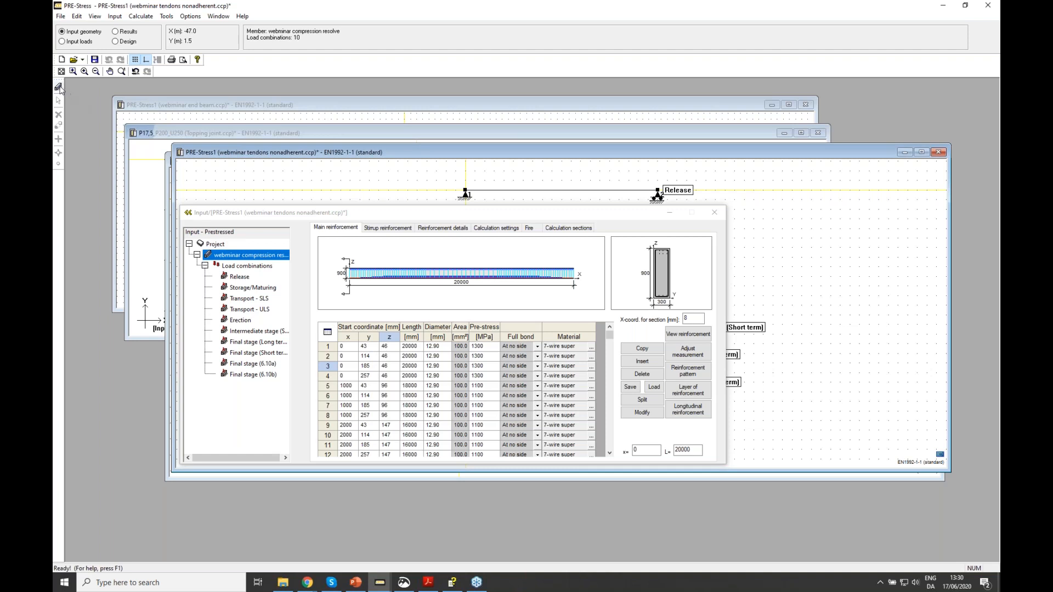
# Try to run the analysis of the webminar tendons nonadherent project and close its input window
pyautogui.click(139, 20)
pyautogui.click(147, 28)
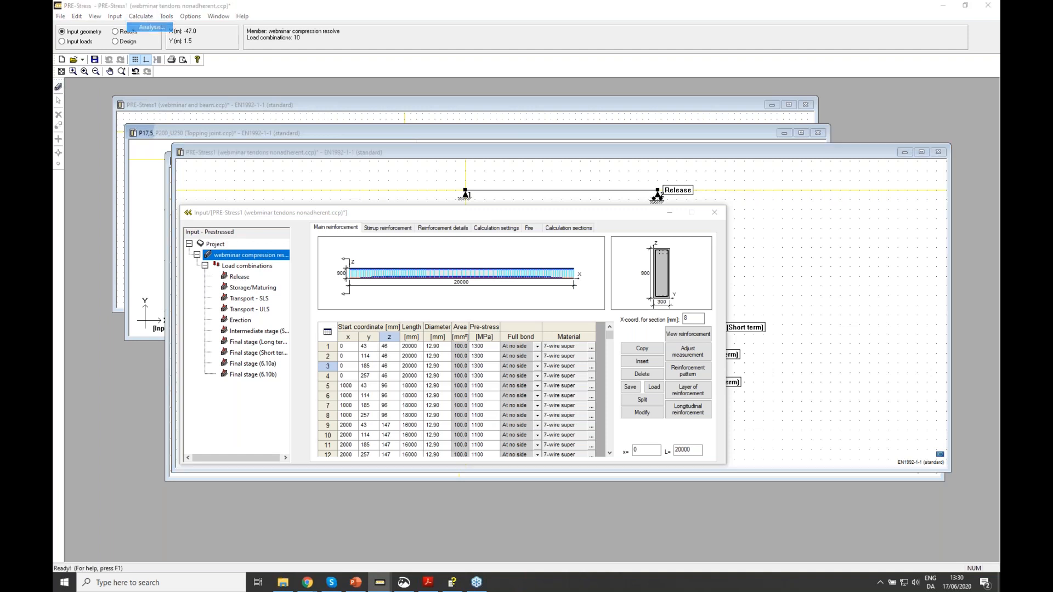
pyautogui.click(594, 311)
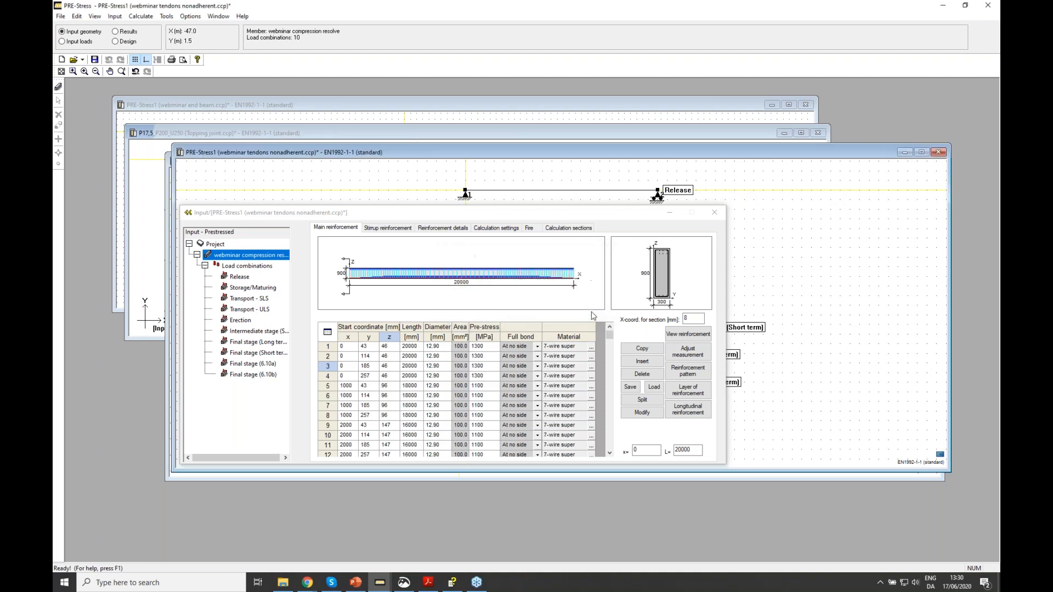
pyautogui.click(716, 213)
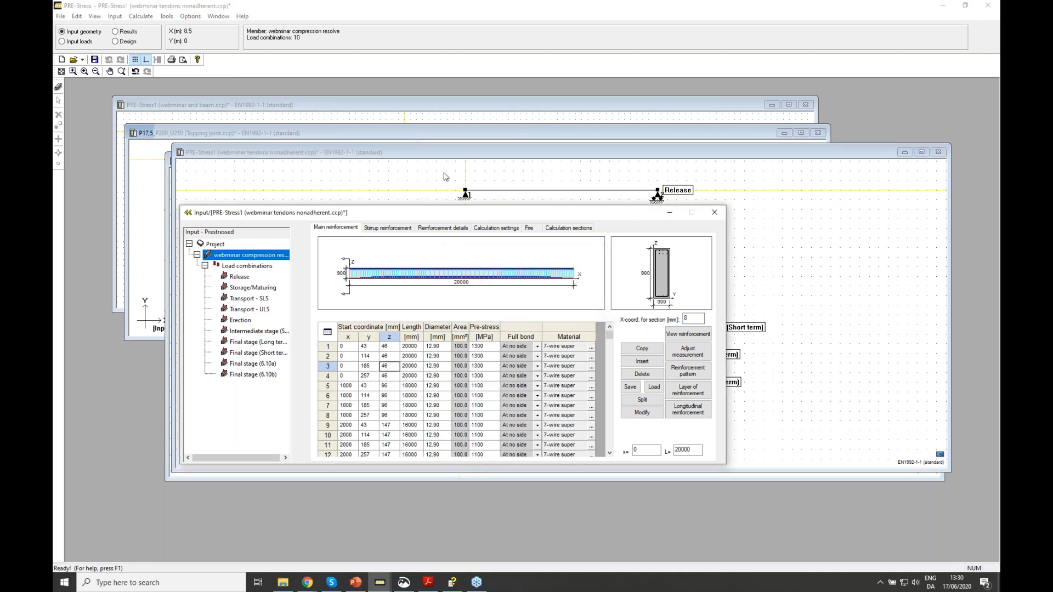
# Display the results view of the webminar tendons nonadherent project for all load combinations
pyautogui.click(74, 43)
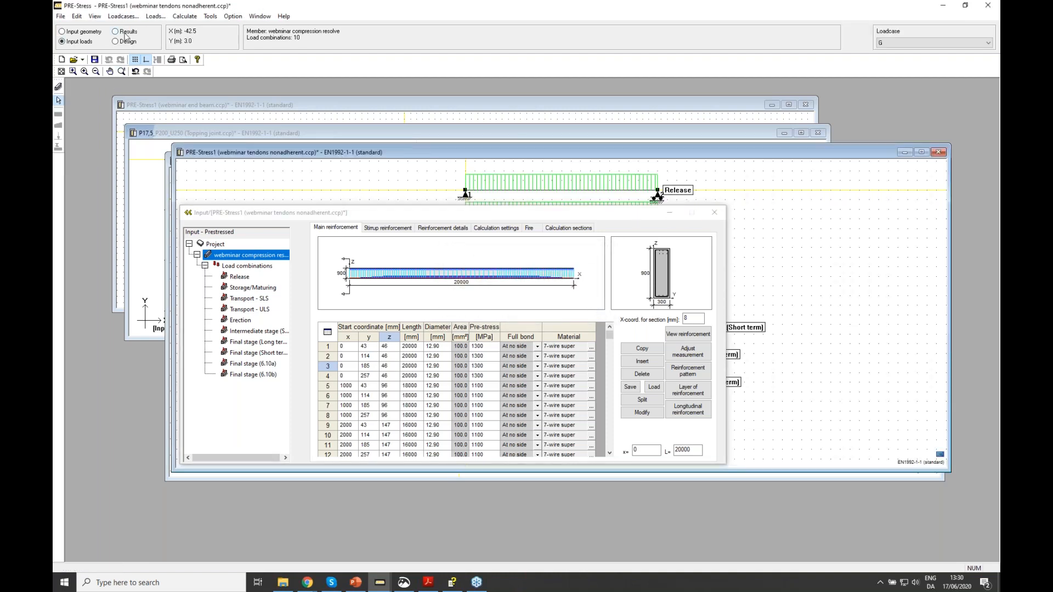
pyautogui.click(125, 34)
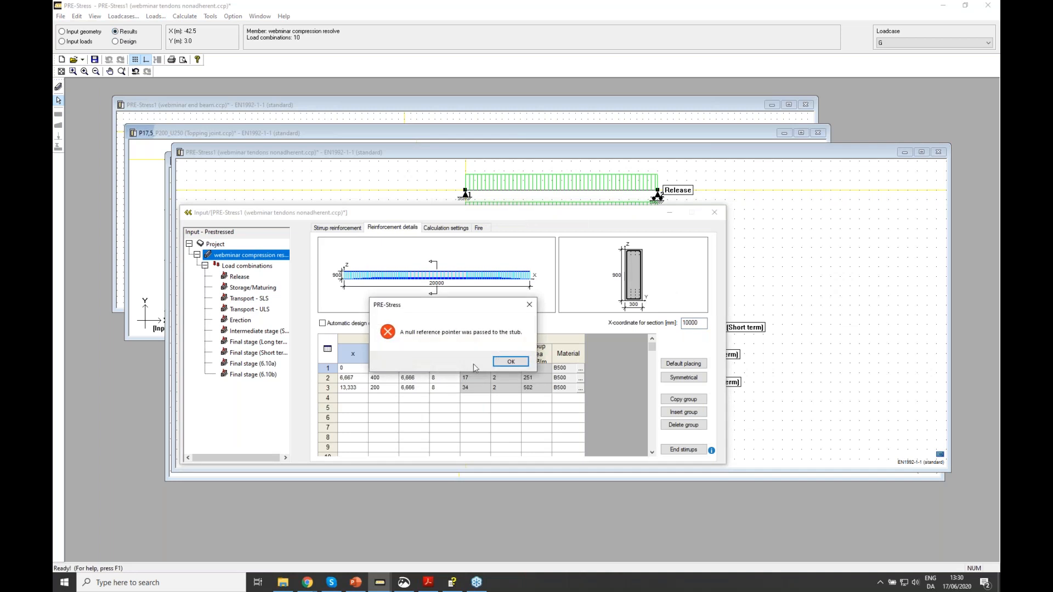
pyautogui.click(511, 362)
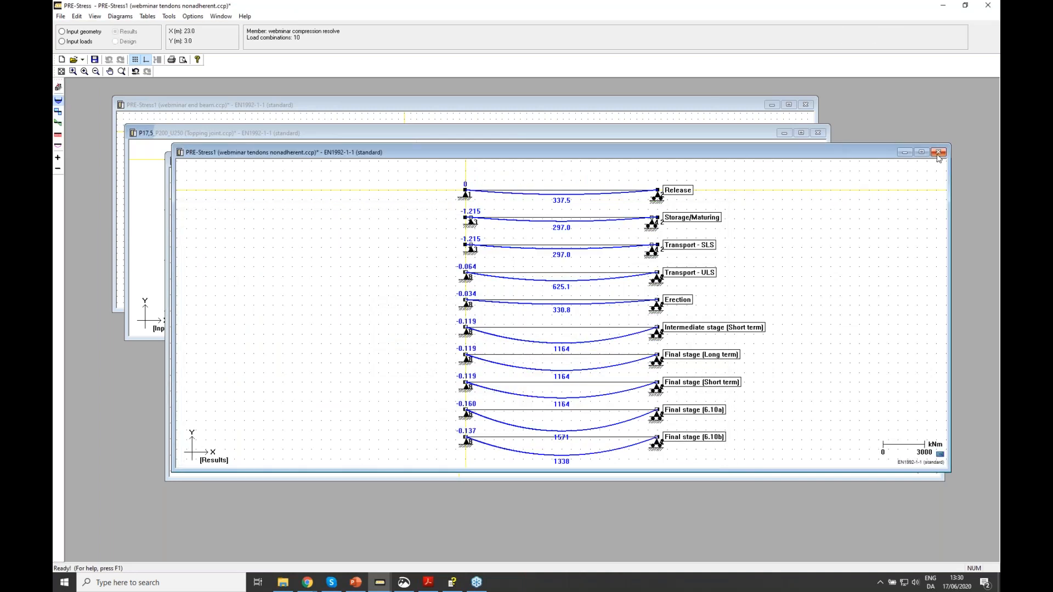
# Close the PRE-Stress window with the webminar end beam and webminar tendons nonadherent projects without saving, dismissing the error messages
pyautogui.click(989, 6)
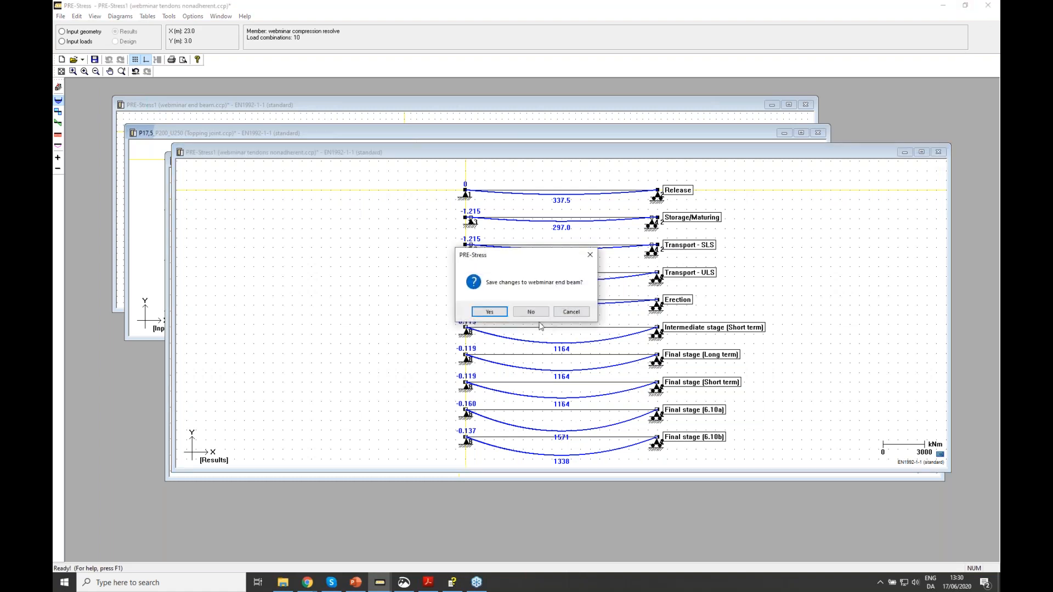
pyautogui.click(531, 312)
pyautogui.click(531, 311)
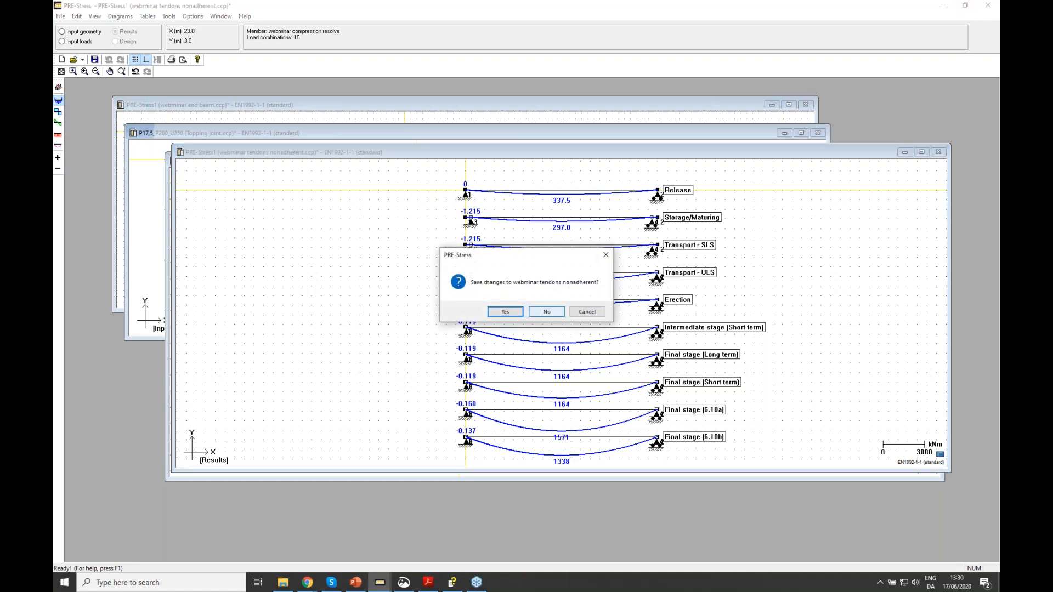
pyautogui.click(546, 311)
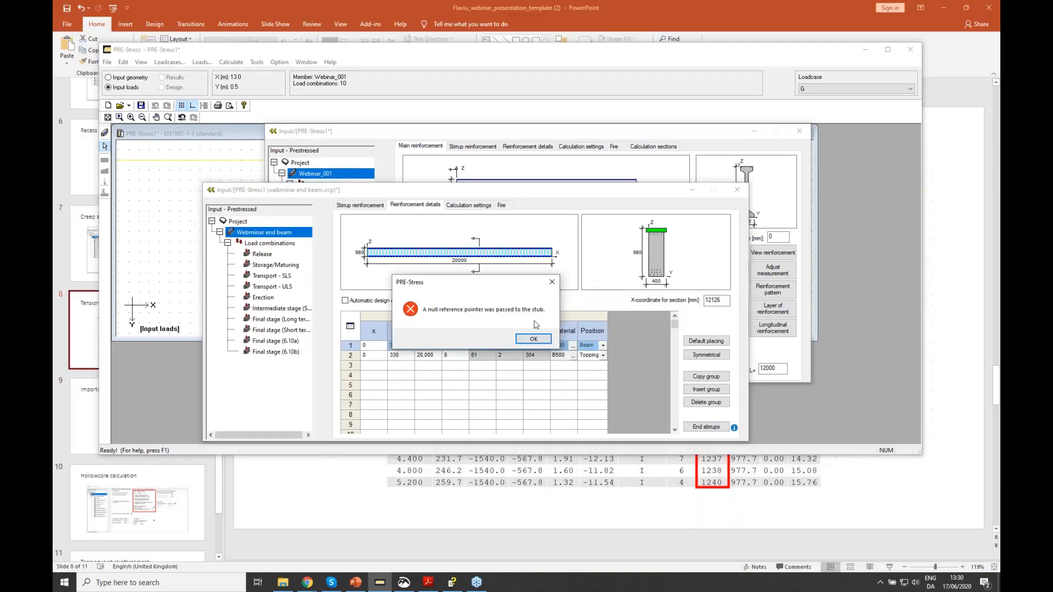
pyautogui.click(535, 339)
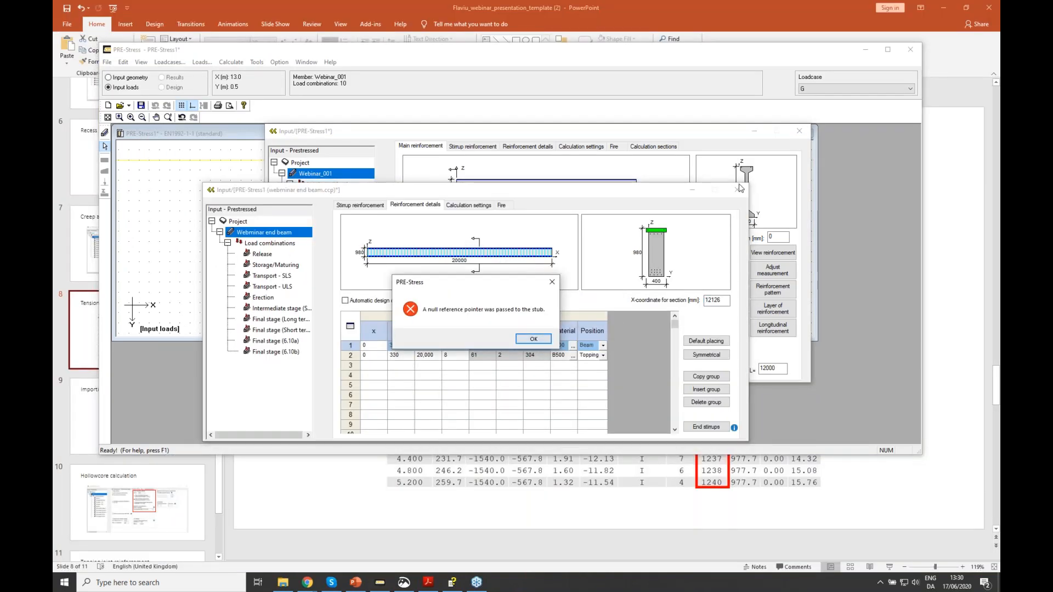
pyautogui.click(546, 344)
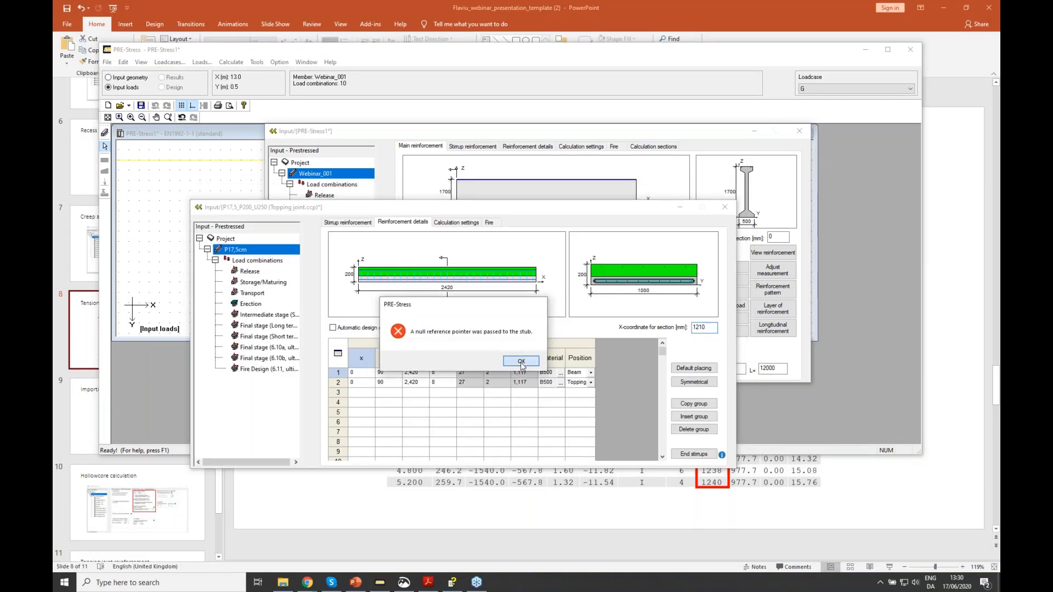
pyautogui.click(522, 363)
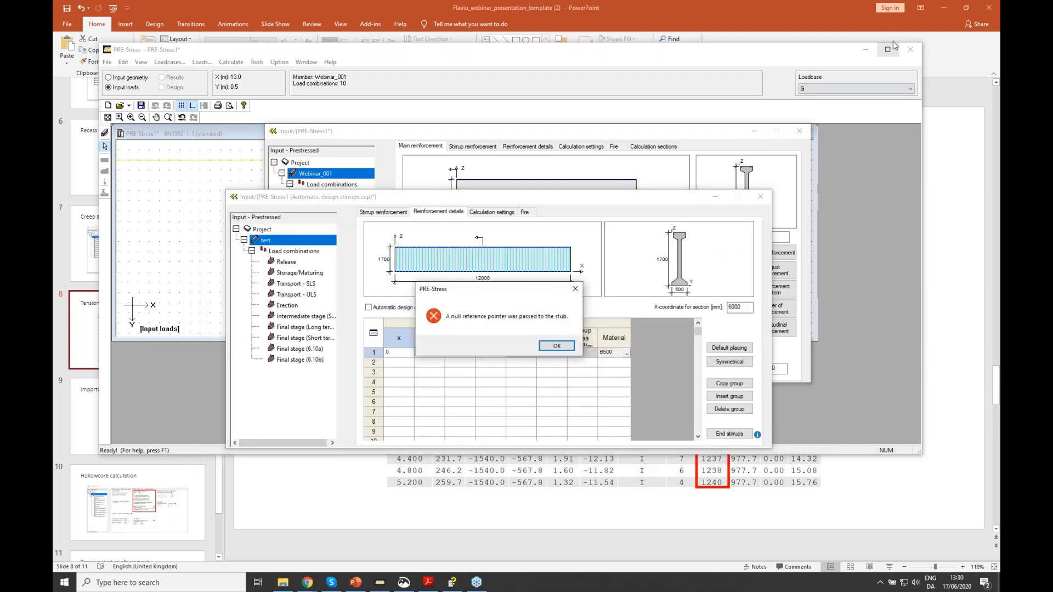
# Close the remaining PRE-Stress window with the Webinar_001 member without saving and dismiss the leftover error message
pyautogui.click(912, 48)
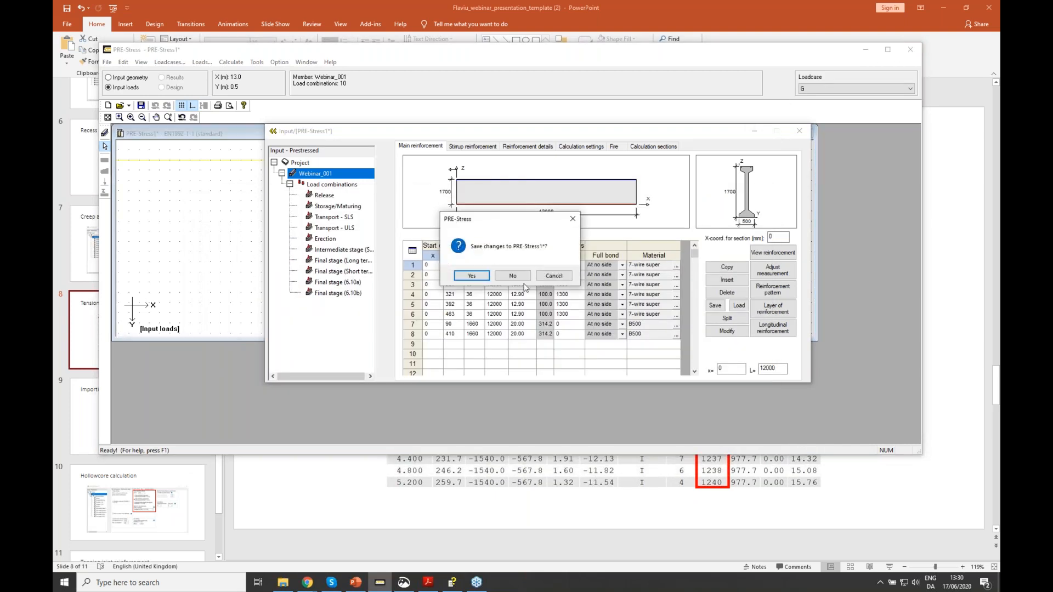
pyautogui.click(515, 280)
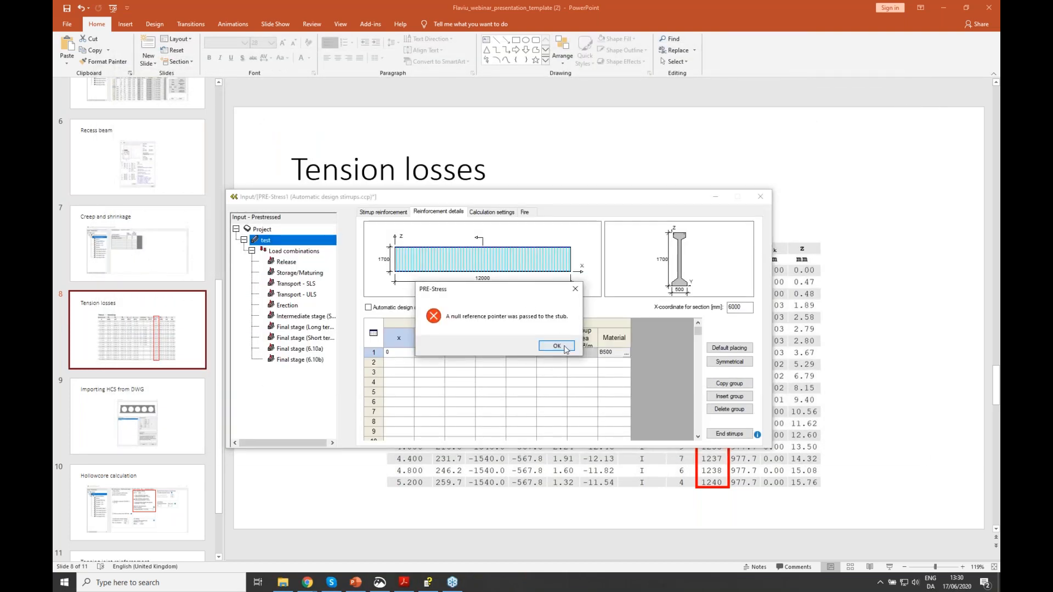
pyautogui.click(565, 348)
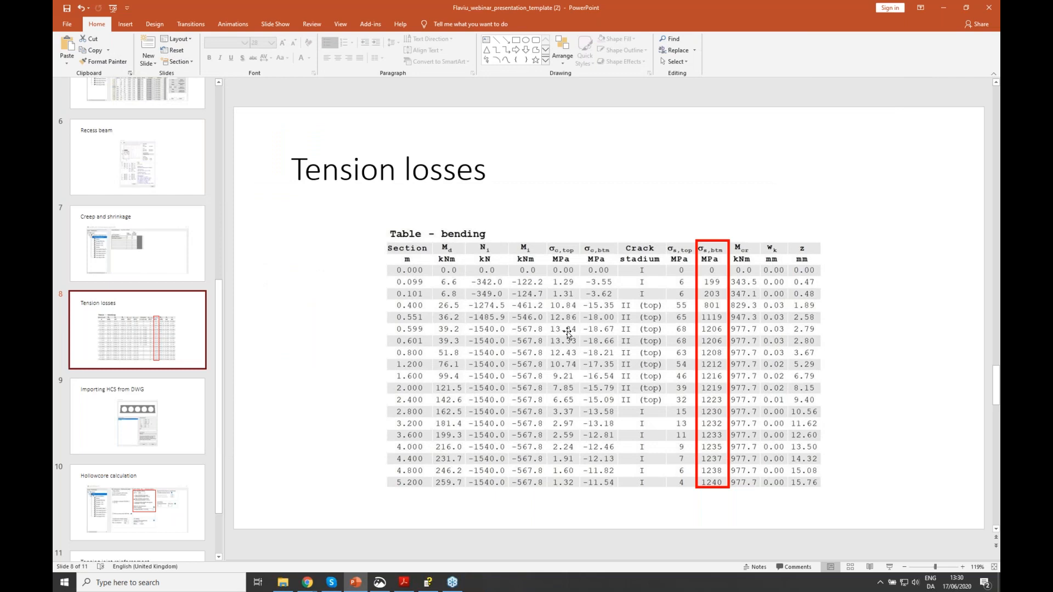
# Open the webminar end beam project from the PRE-Stress webinar 17.06.20 folder and bring up its member input at the main reinforcement
pyautogui.click(285, 583)
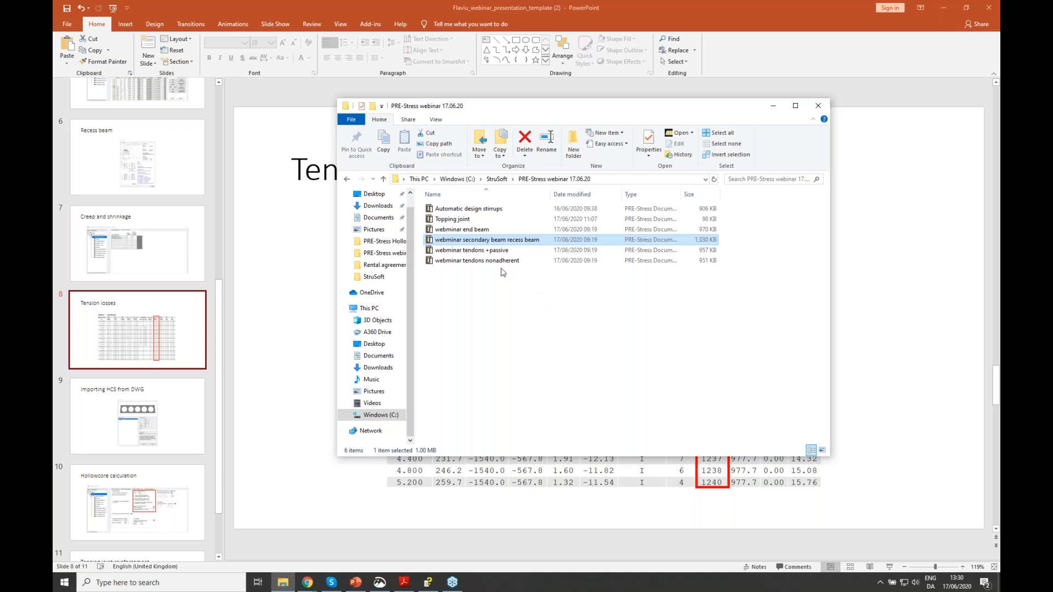
pyautogui.click(462, 231)
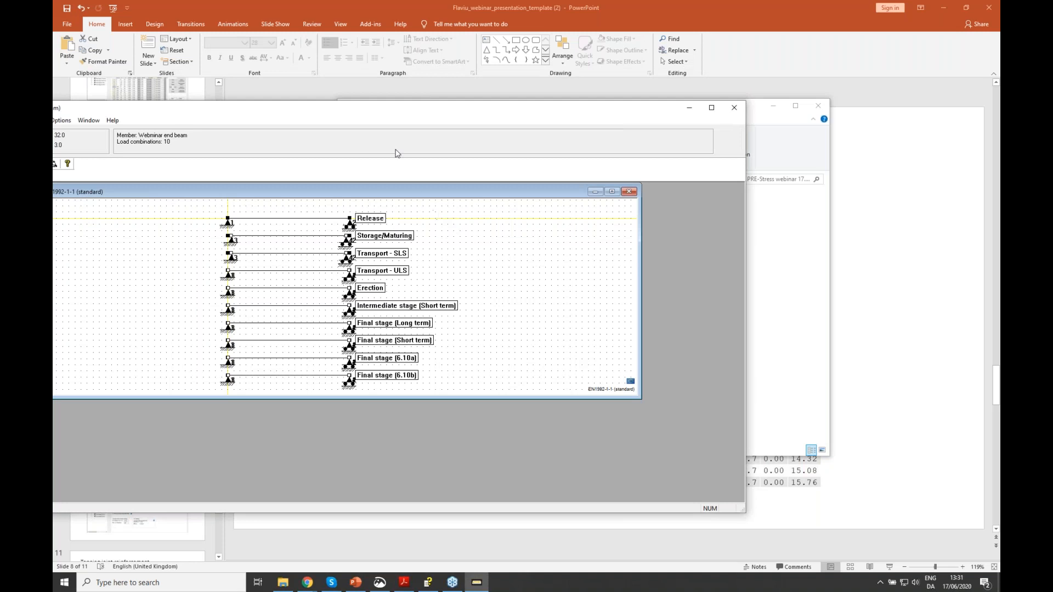
pyautogui.moveTo(367, 116); pyautogui.dragTo(508, 66)
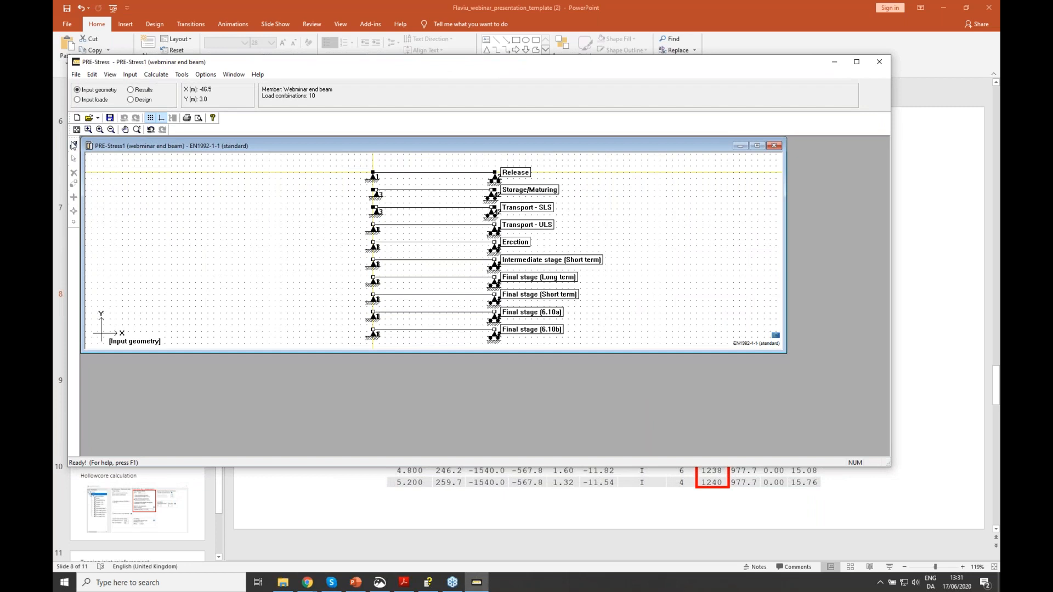
pyautogui.click(73, 145)
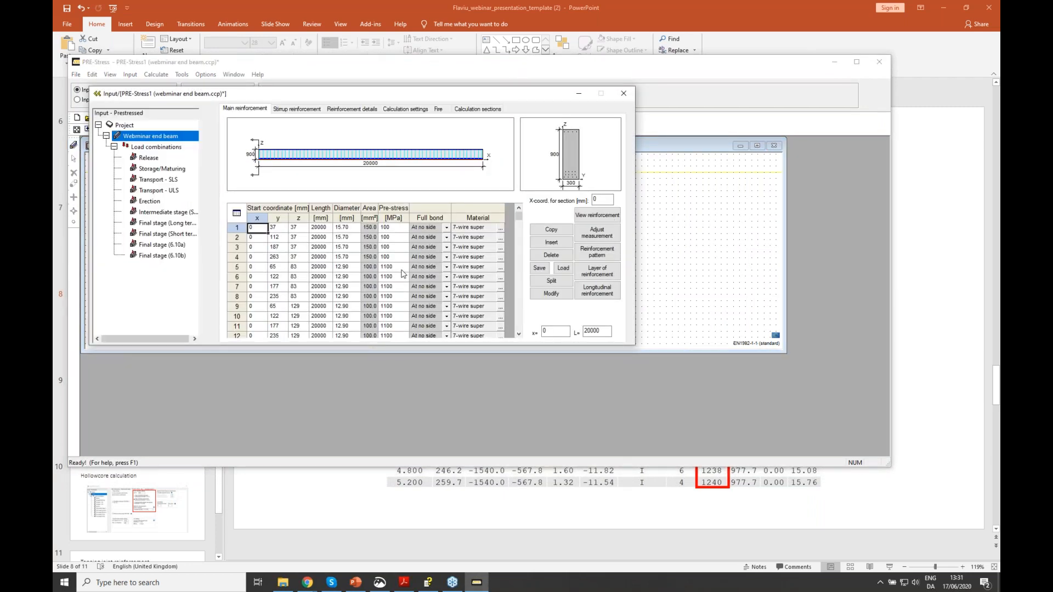
pyautogui.moveTo(137, 94); pyautogui.dragTo(151, 158)
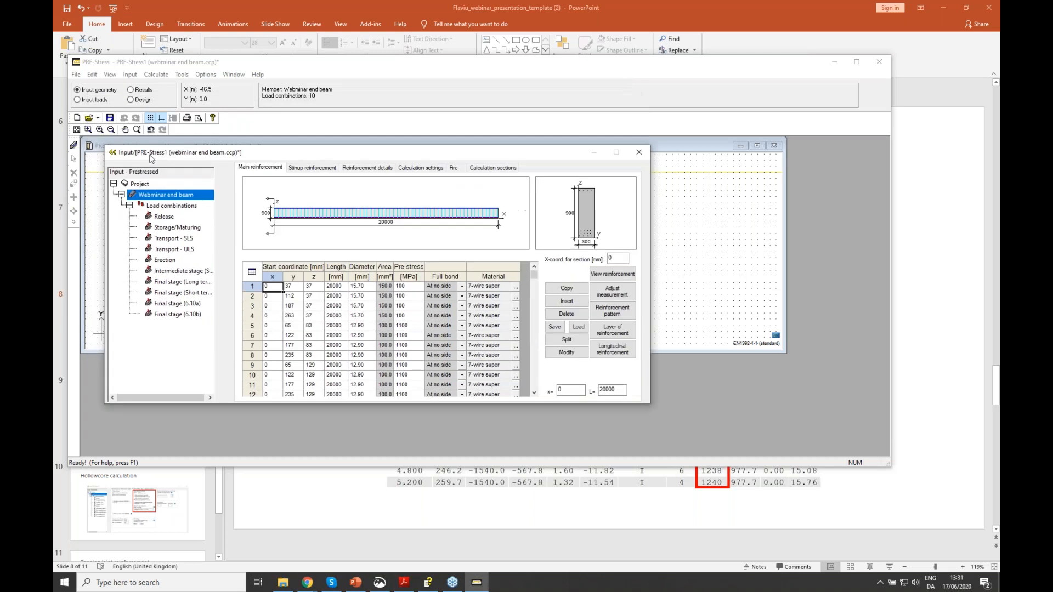
pyautogui.click(113, 153)
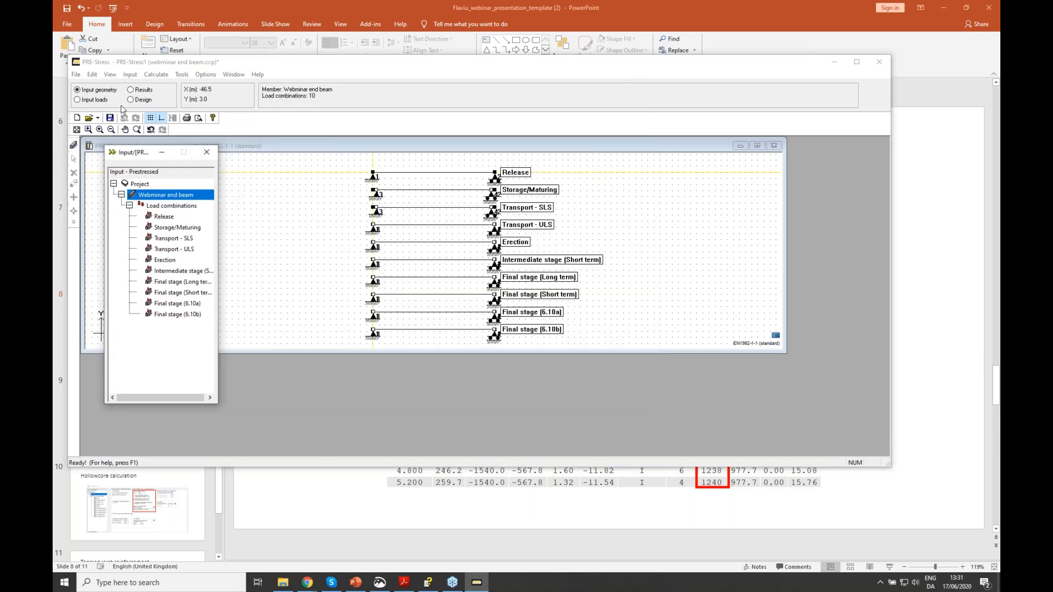
pyautogui.click(114, 154)
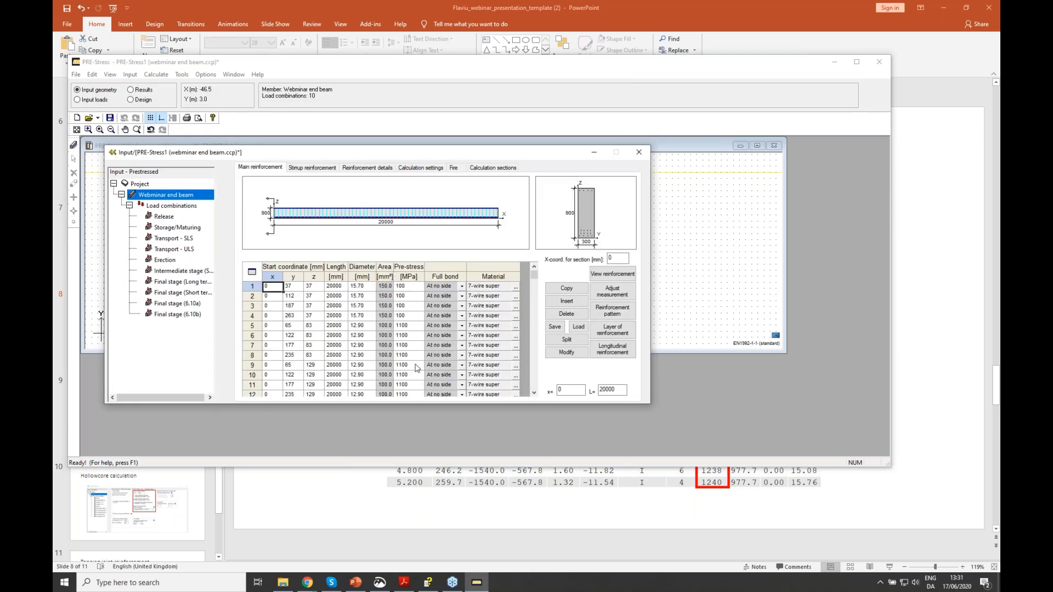
# Run the analysis of the webminar end beam project
pyautogui.click(156, 74)
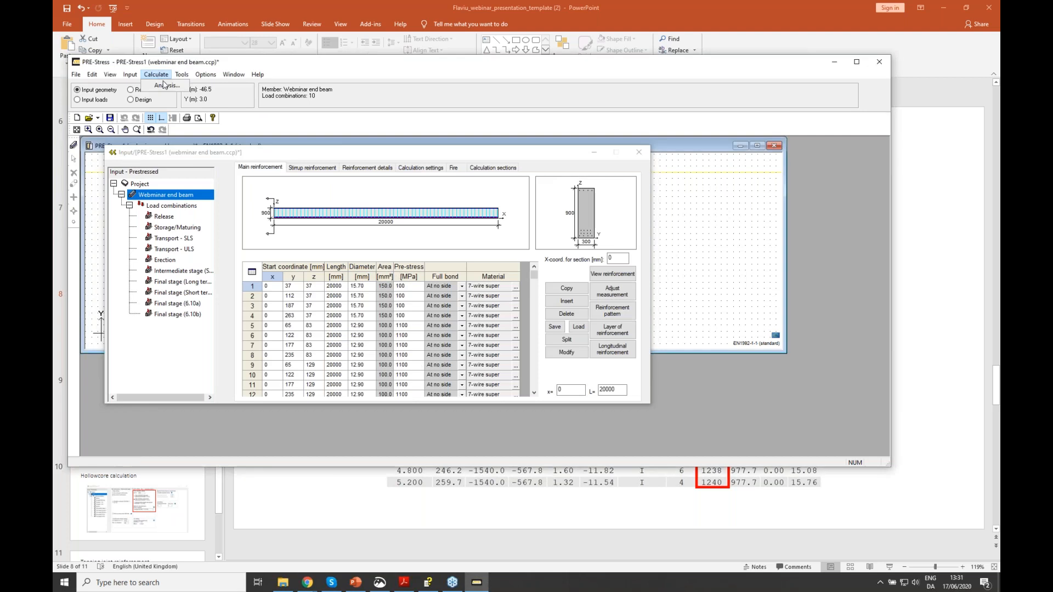
pyautogui.click(162, 85)
pyautogui.click(533, 203)
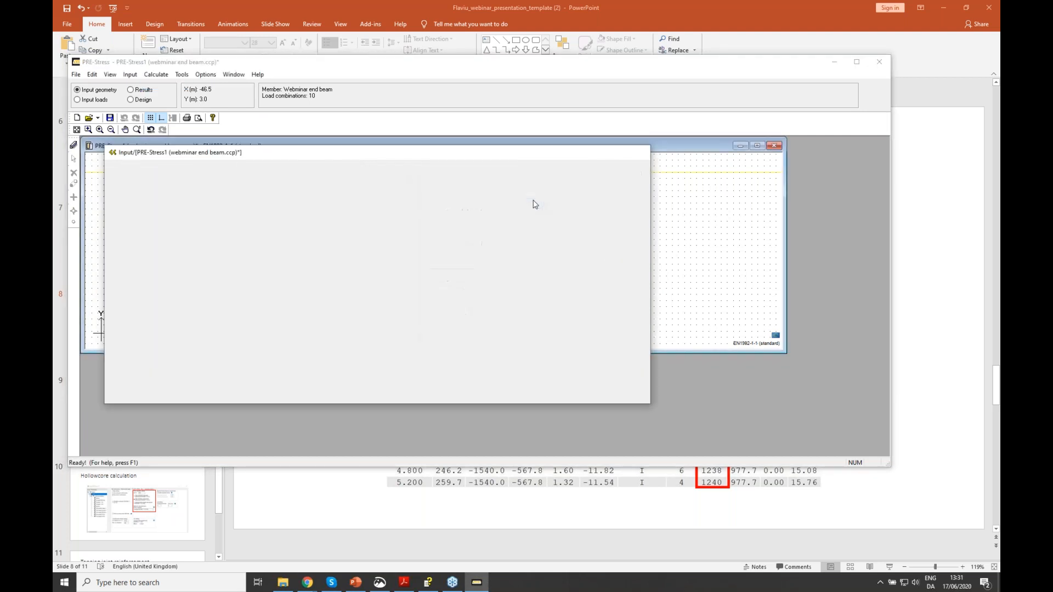
pyautogui.click(512, 313)
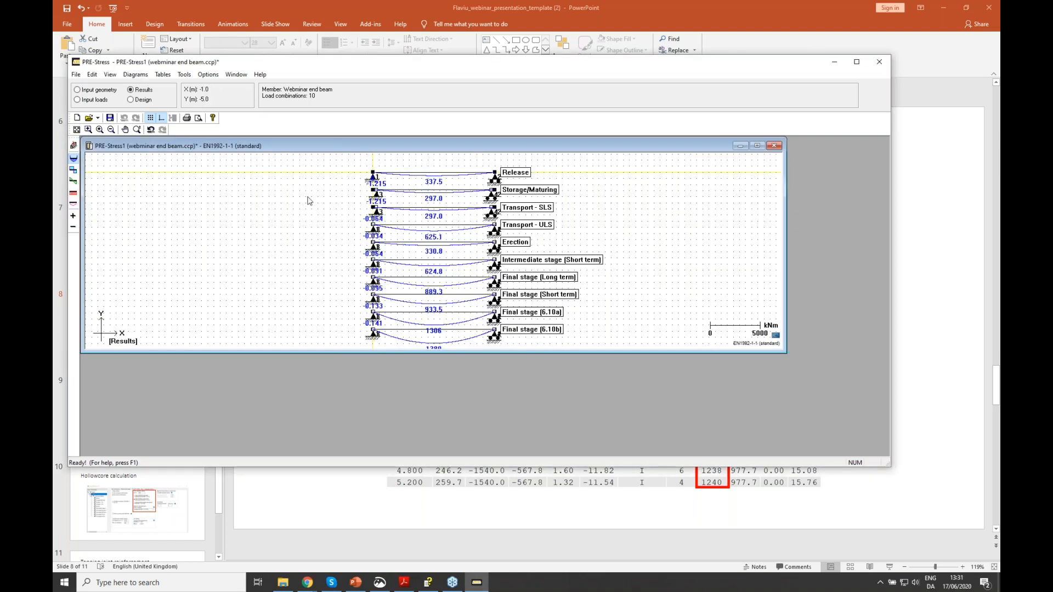
# Switch the webminar end beam project to the design view and run the code control
pyautogui.click(141, 100)
pyautogui.click(156, 74)
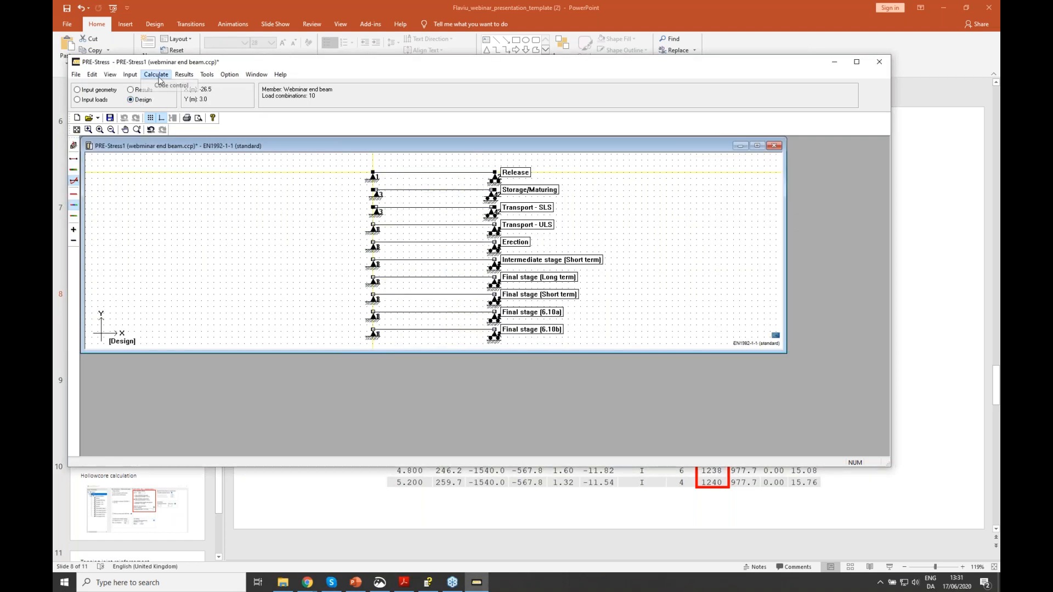
pyautogui.click(169, 87)
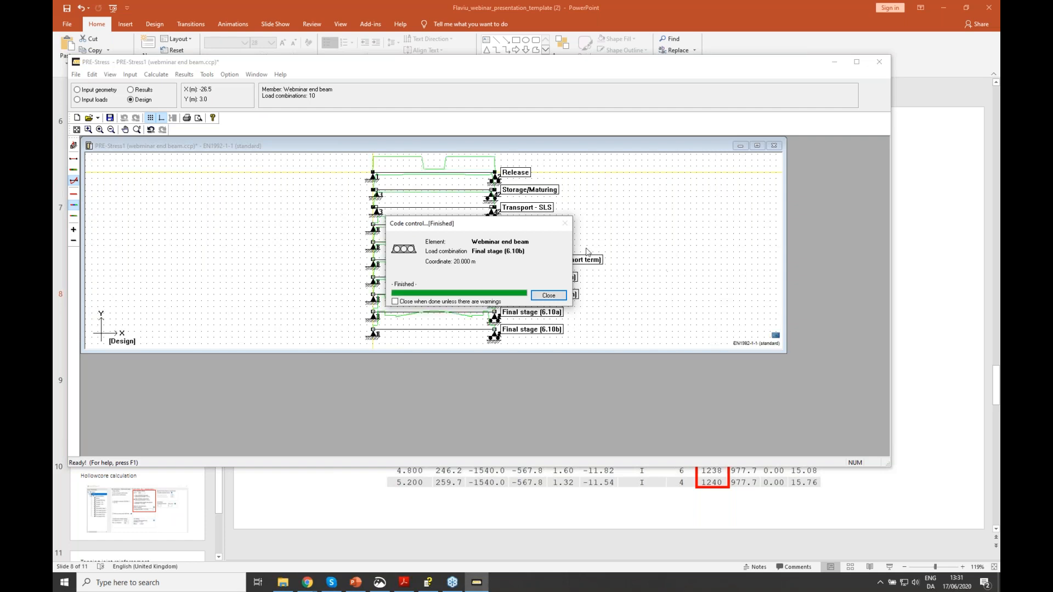
pyautogui.click(532, 296)
# Examine the stresses along the webminar end beam in the bending results table for the Release load case
pyautogui.click(185, 75)
pyautogui.click(228, 141)
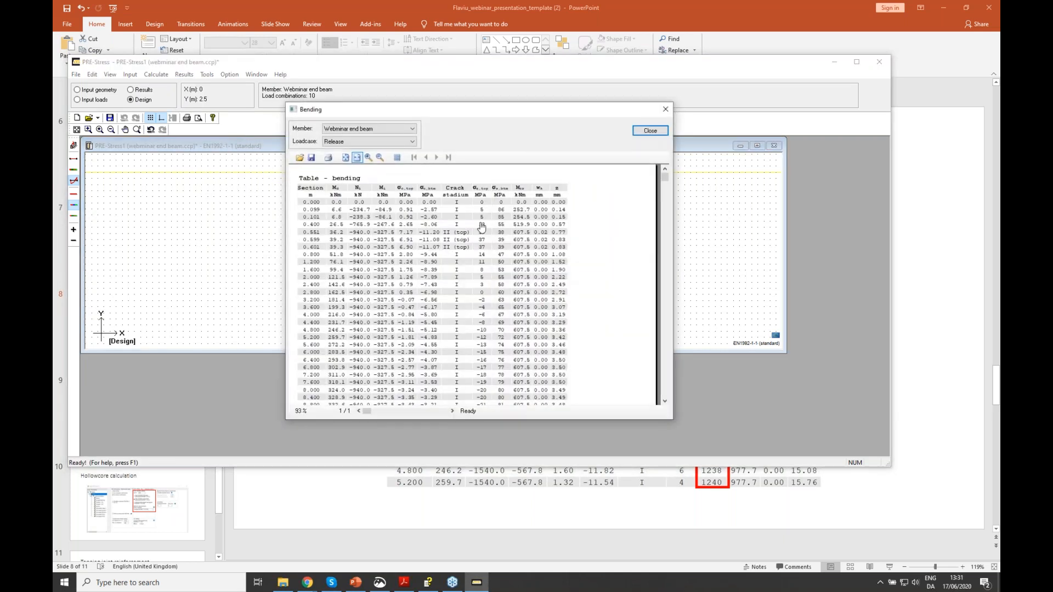
pyautogui.scroll(-2, 510, 249)
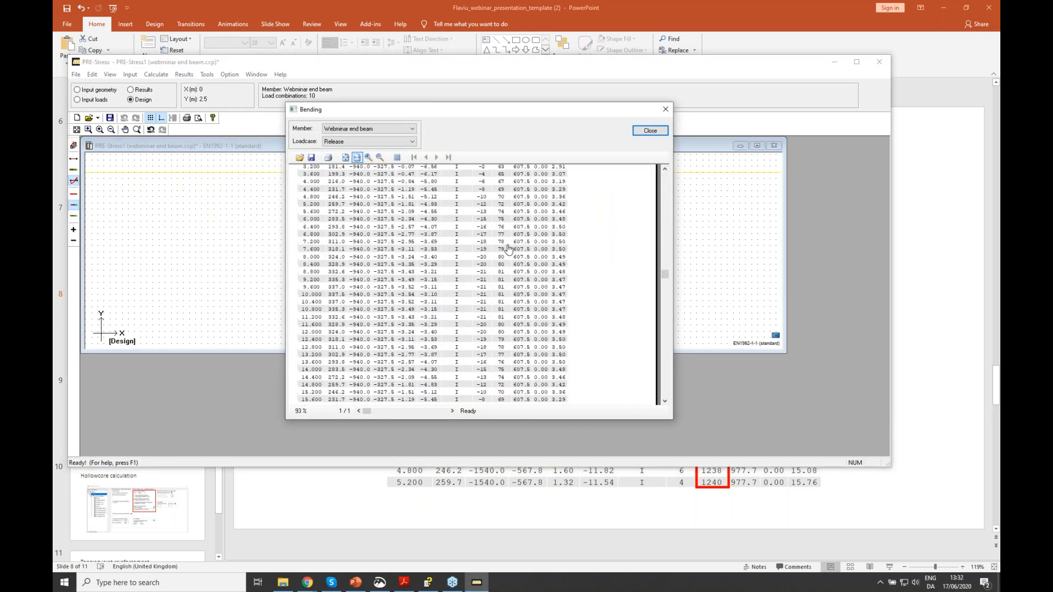
pyautogui.scroll(3, 510, 248)
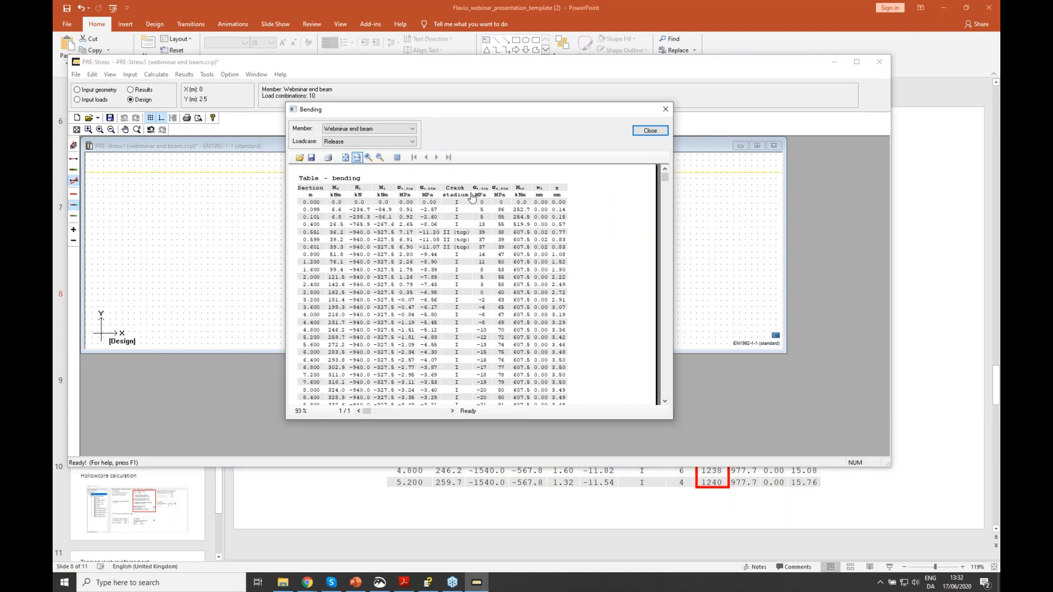
pyautogui.scroll(-12, 500, 236)
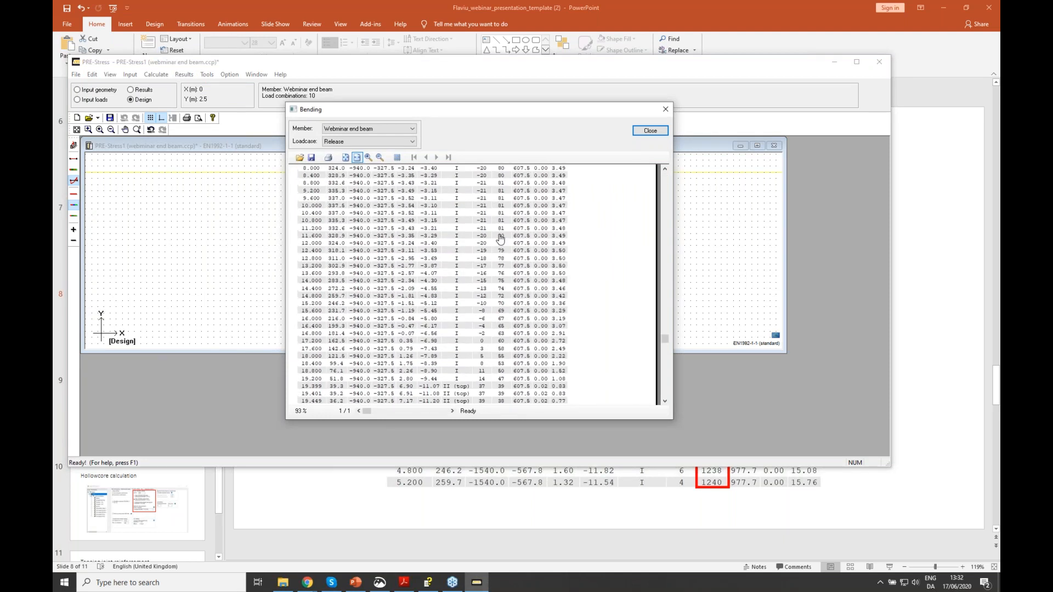
pyautogui.scroll(12, 501, 237)
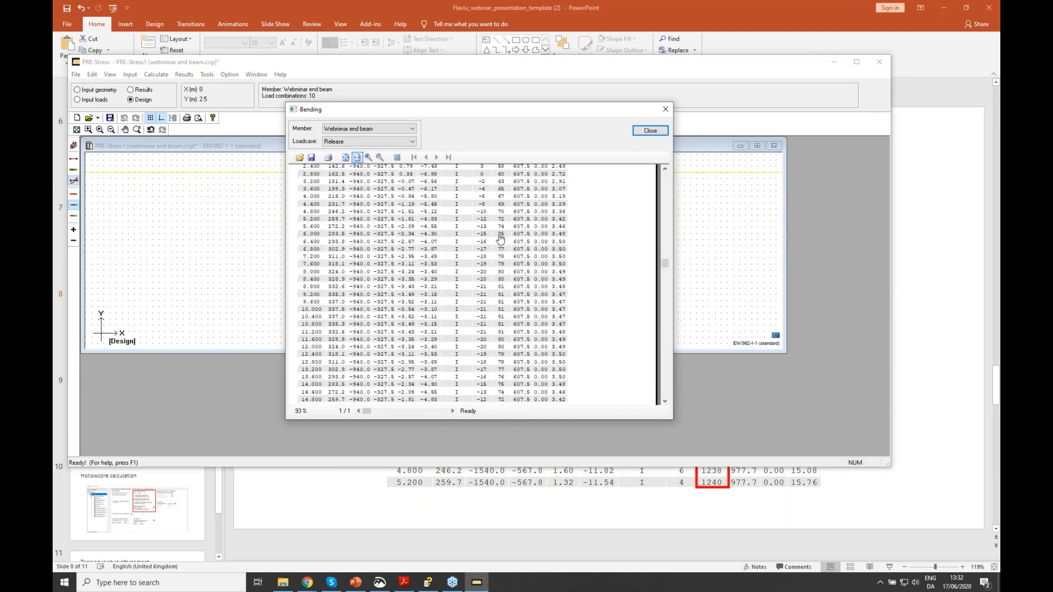
pyautogui.click(399, 142)
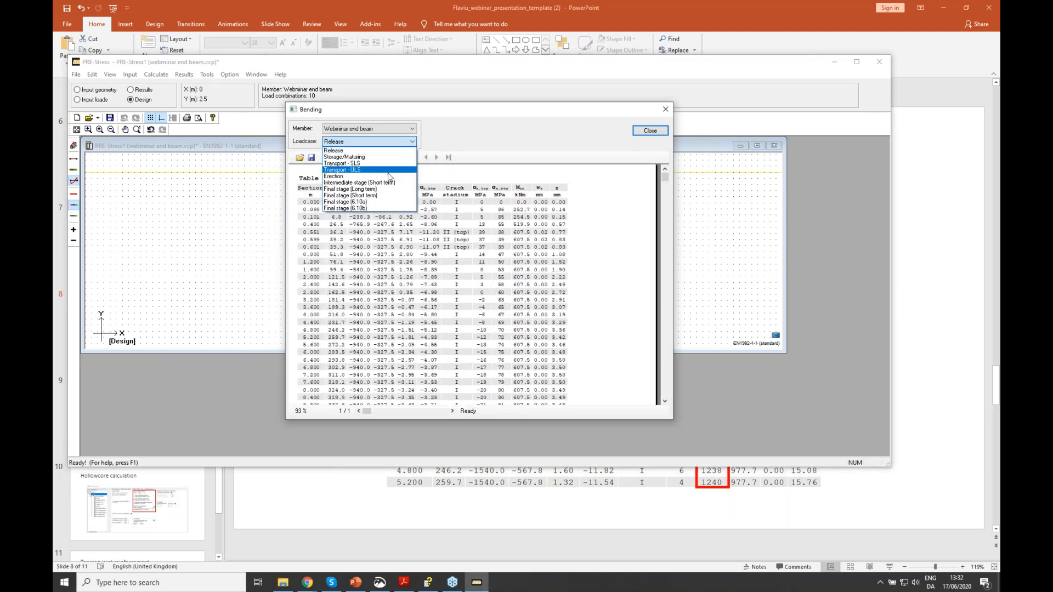
pyautogui.click(357, 151)
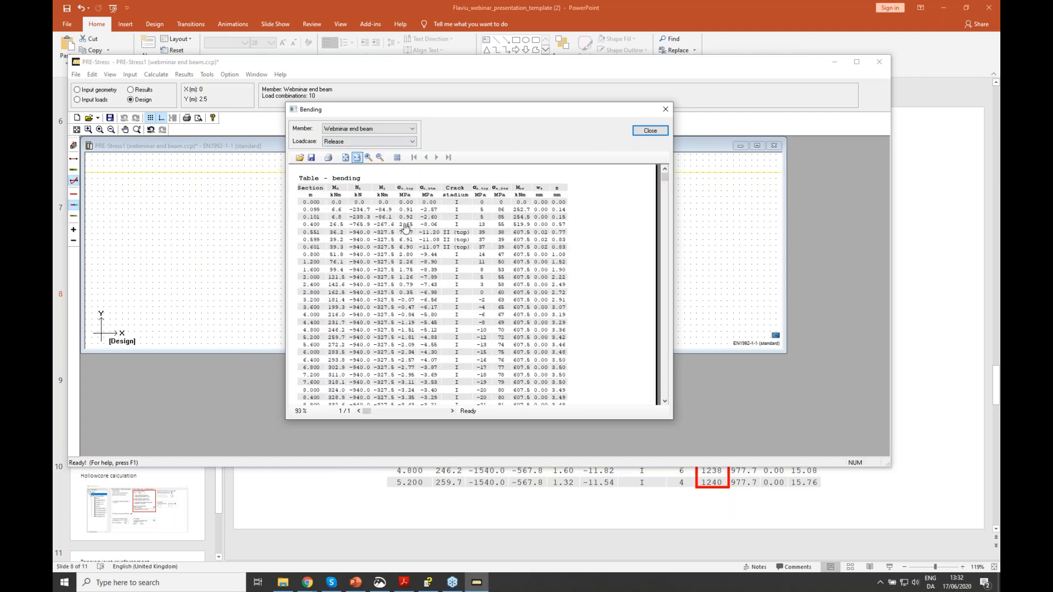
pyautogui.scroll(-10, 405, 228)
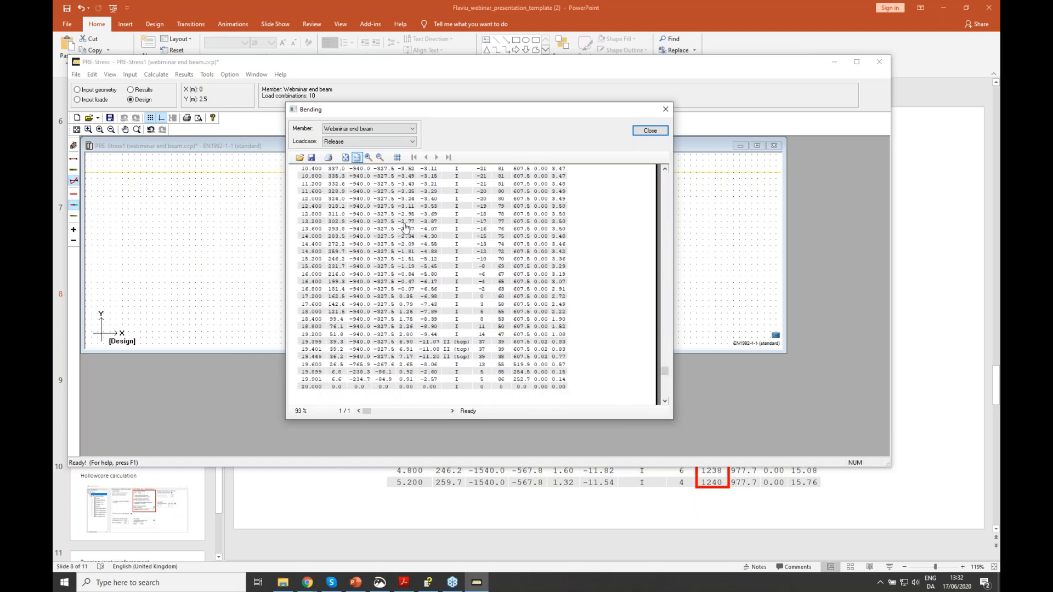
pyautogui.scroll(10, 411, 235)
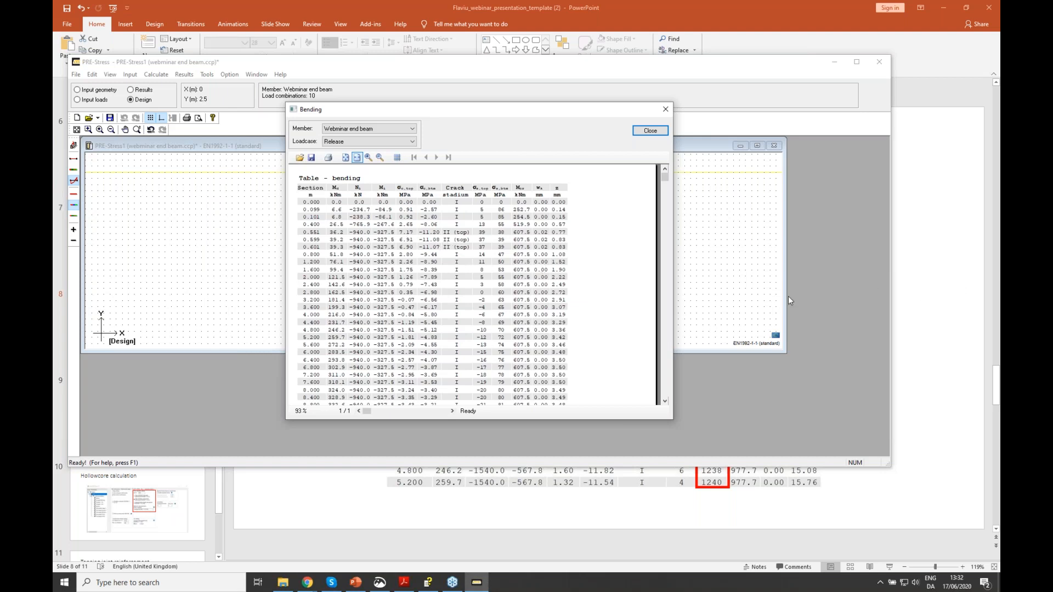
pyautogui.click(650, 131)
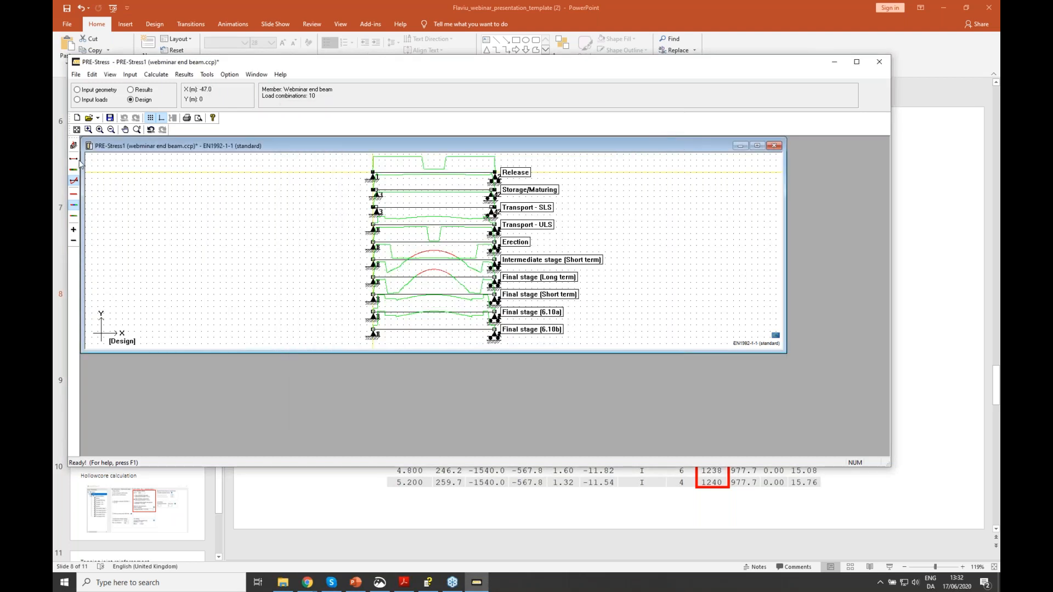
# Open the Automatic design stirrups project from the webinar folder and bring up its member input at the main reinforcement
pyautogui.click(284, 584)
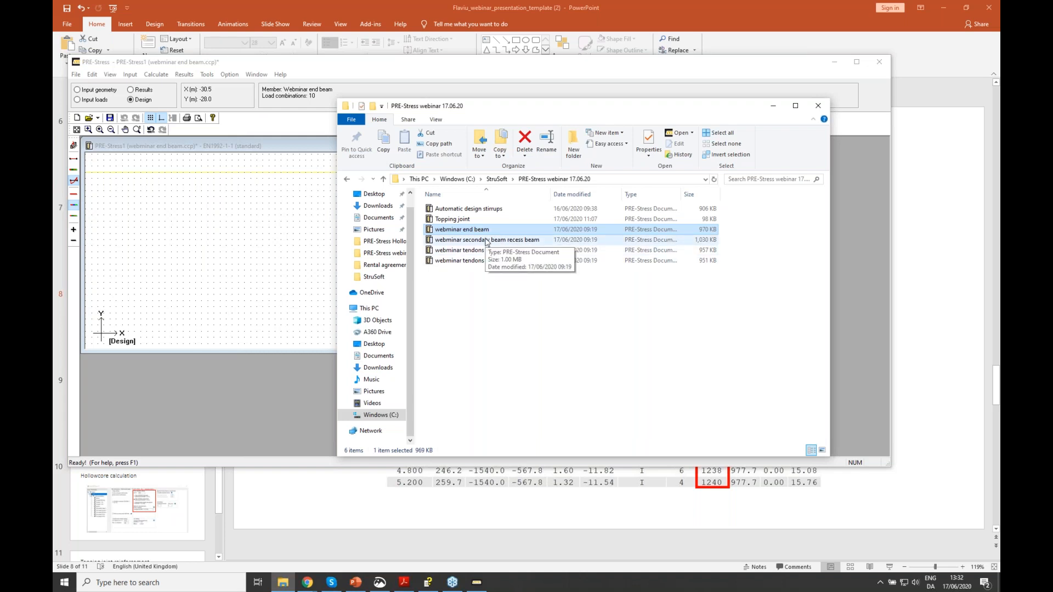
pyautogui.doubleClick(477, 211)
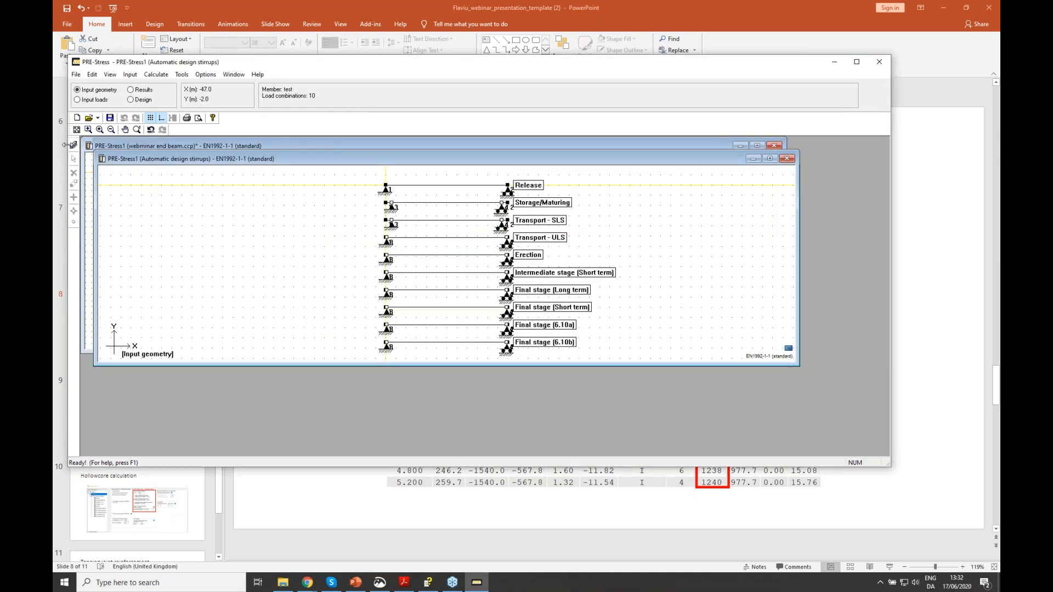
pyautogui.click(73, 147)
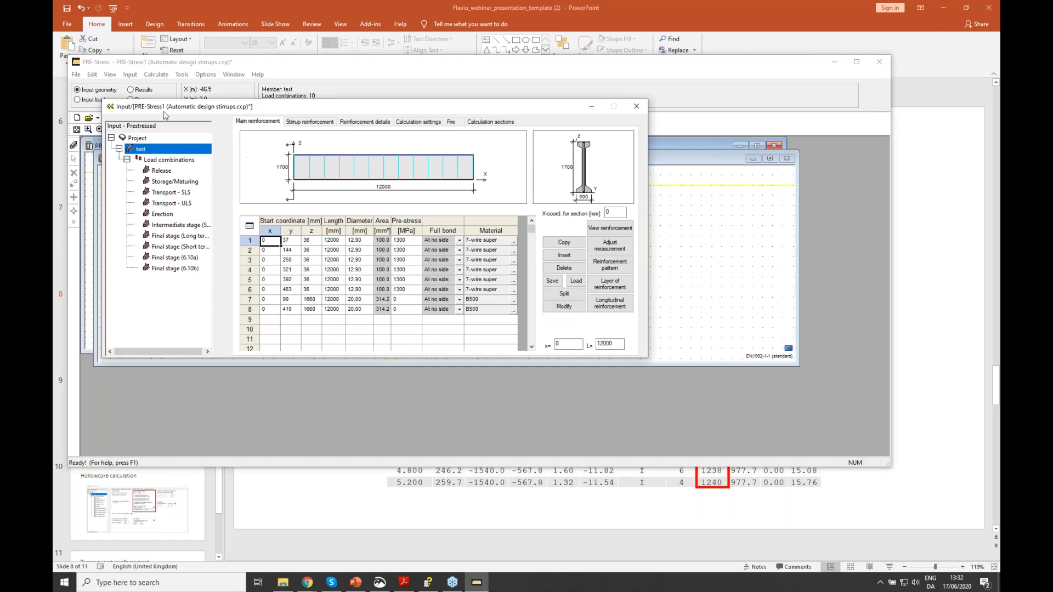
pyautogui.moveTo(165, 108); pyautogui.dragTo(169, 148)
# Run the analysis of the Automatic design stirrups project and bring the PRE-Stress window back to the front
pyautogui.click(156, 74)
pyautogui.click(161, 86)
pyautogui.click(527, 202)
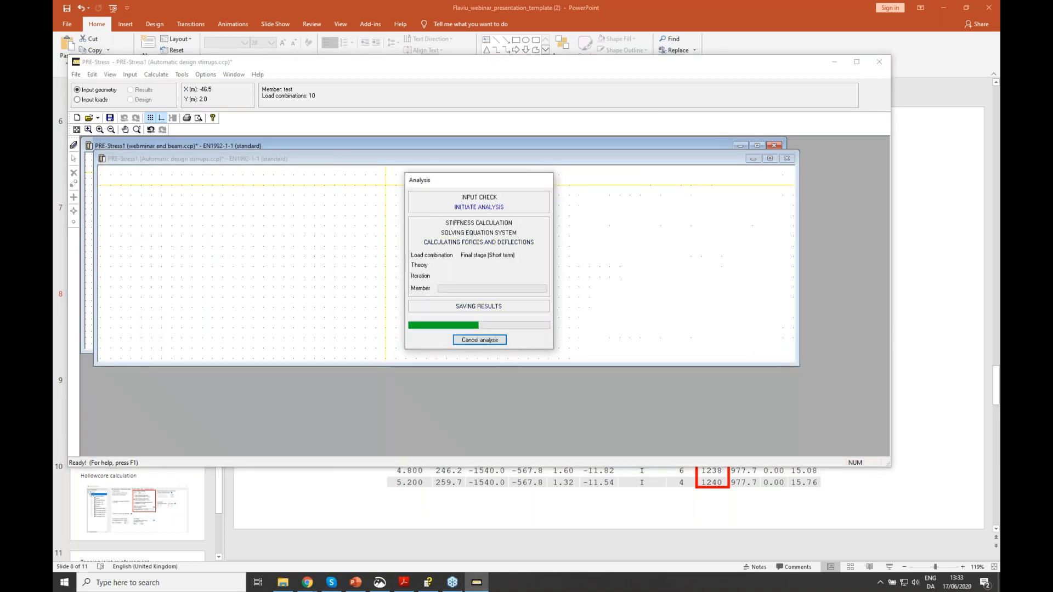
pyautogui.click(920, 406)
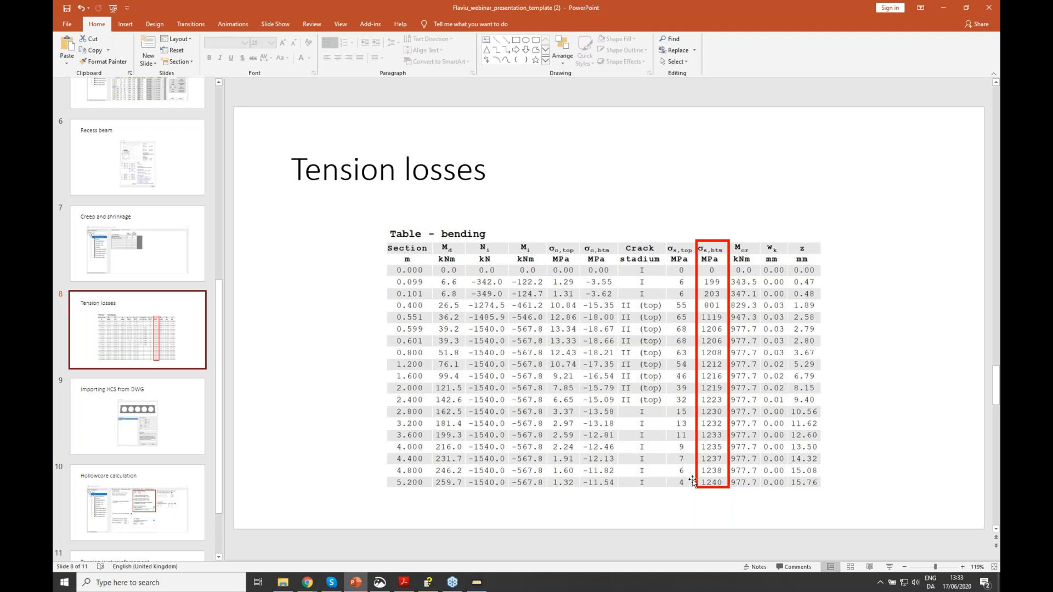
pyautogui.click(477, 582)
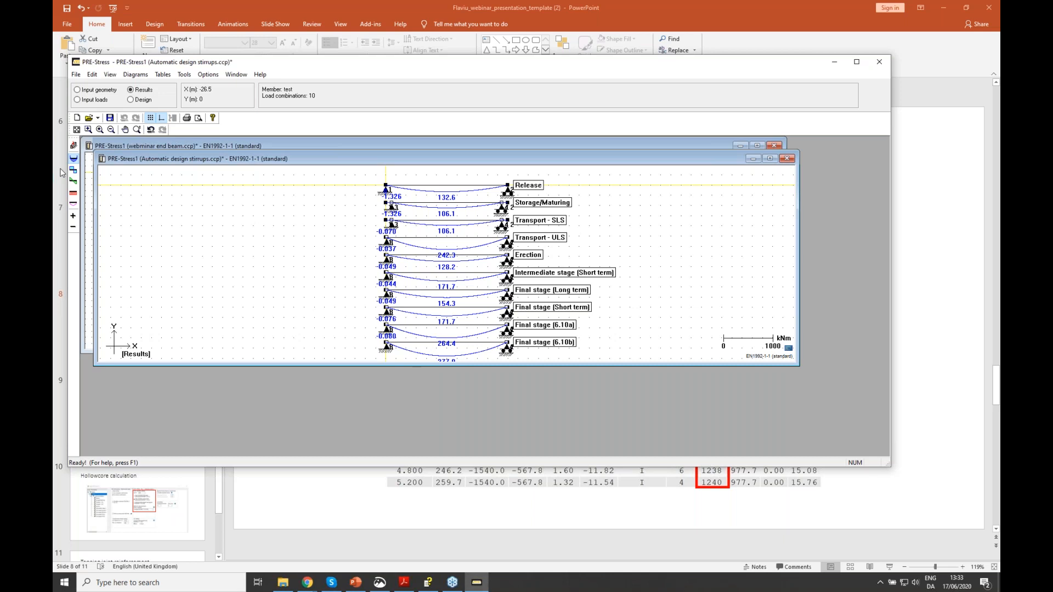
# Switch the Automatic design stirrups project to the design view and run the code control
pyautogui.click(131, 100)
pyautogui.click(156, 74)
pyautogui.click(168, 86)
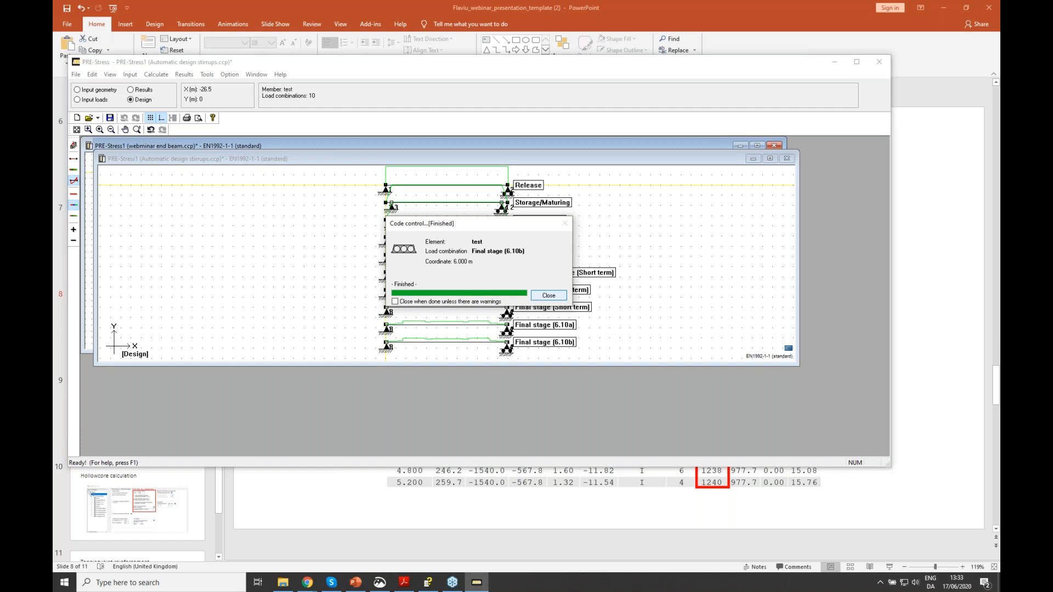
pyautogui.click(543, 297)
# Bring up the bending results table and review the Release load case along the whole test member
pyautogui.click(184, 74)
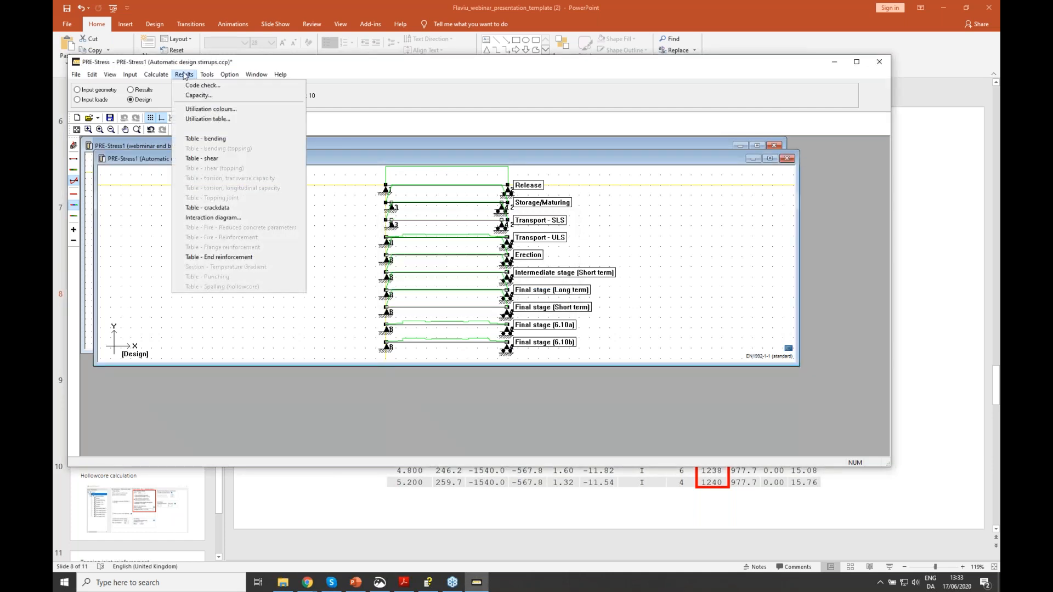
pyautogui.click(220, 139)
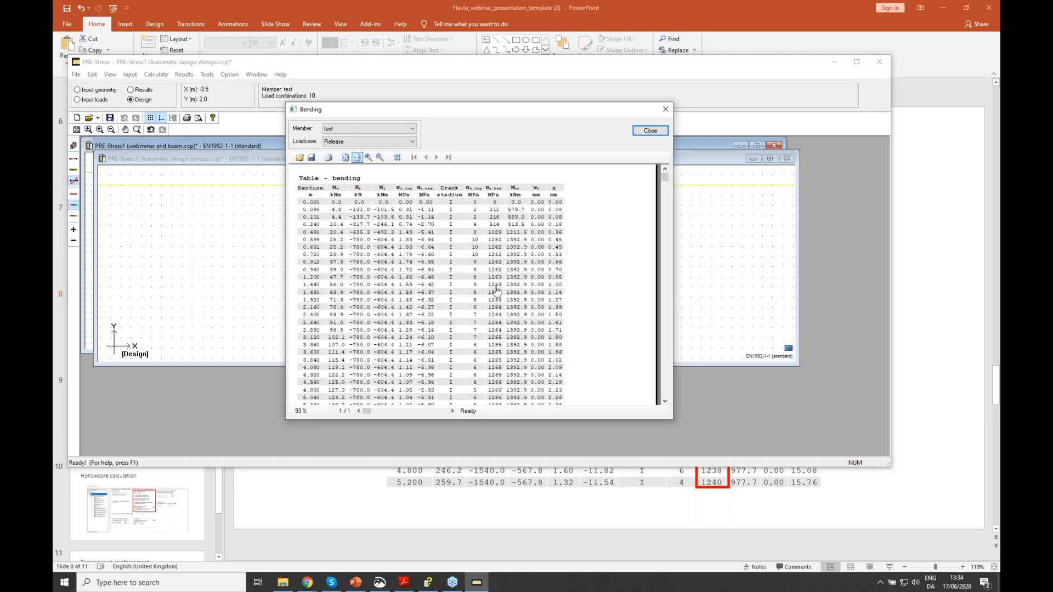
pyautogui.scroll(-4, 500, 334)
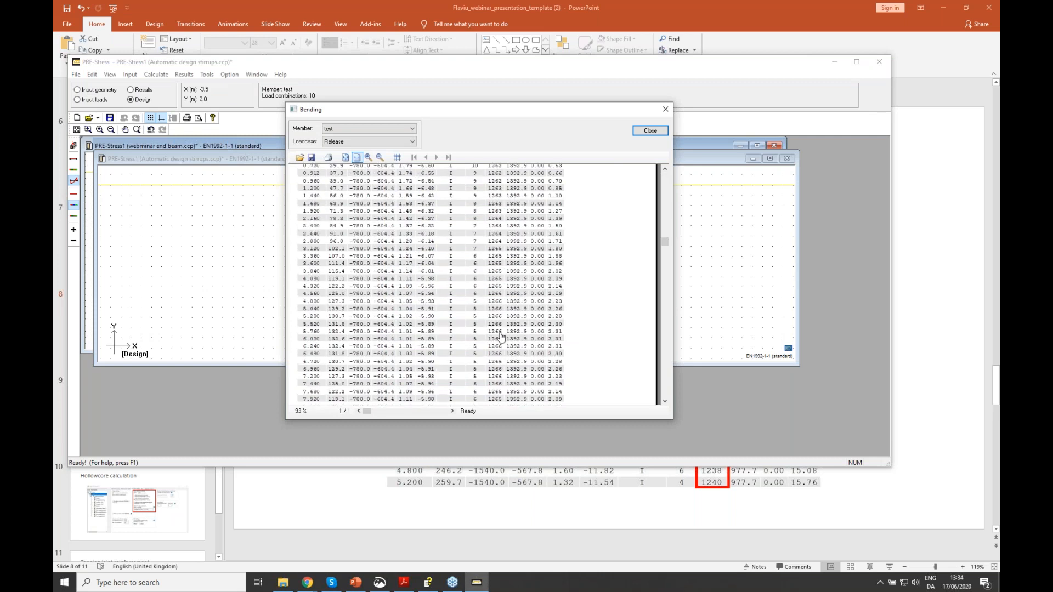
pyautogui.scroll(-6, 496, 255)
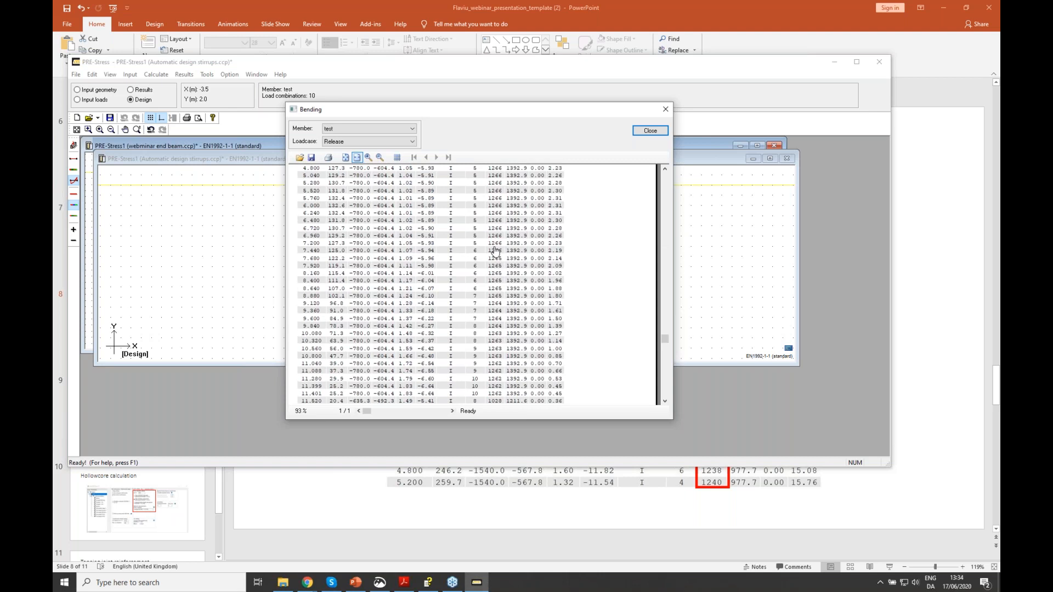
pyautogui.scroll(10, 496, 251)
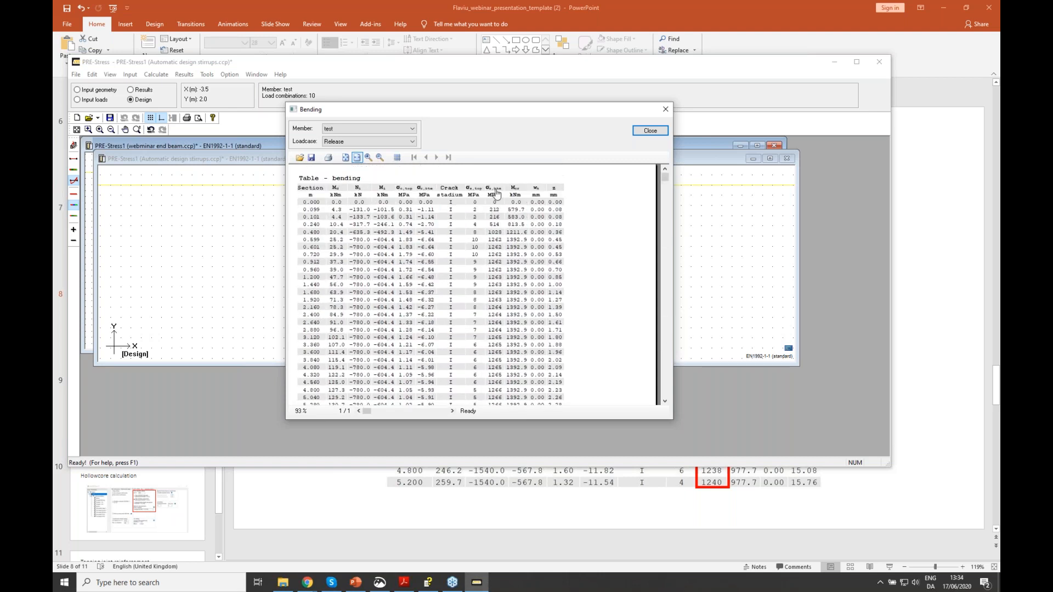
# Enlarge the bending table window and examine the bottom steel stresses along the test member
pyautogui.moveTo(672, 419); pyautogui.dragTo(697, 428)
pyautogui.moveTo(771, 469); pyautogui.dragTo(935, 532)
pyautogui.moveTo(580, 110); pyautogui.dragTo(383, 41)
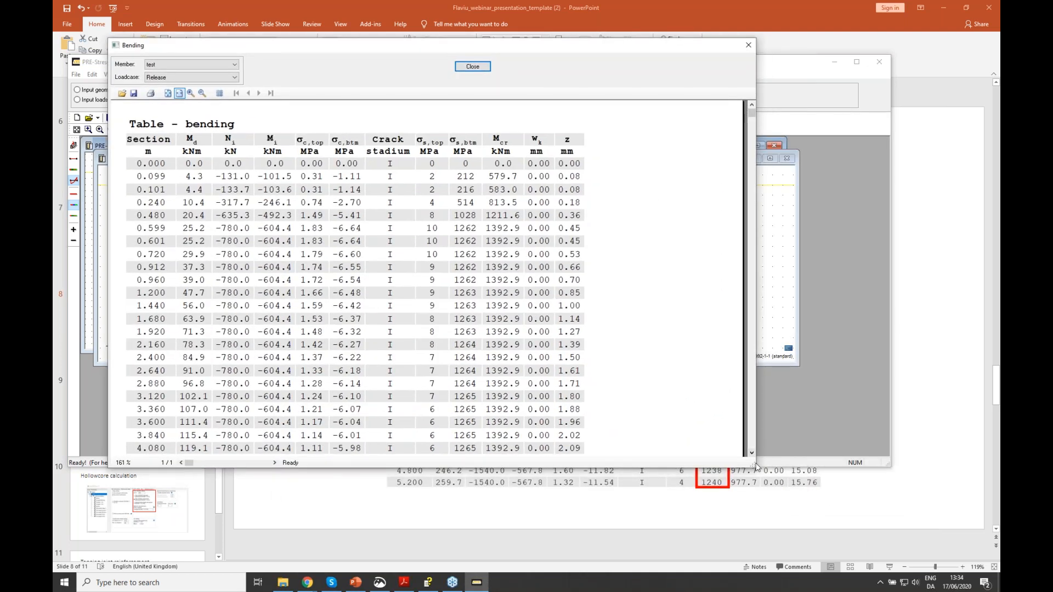
pyautogui.moveTo(755, 466); pyautogui.dragTo(893, 513)
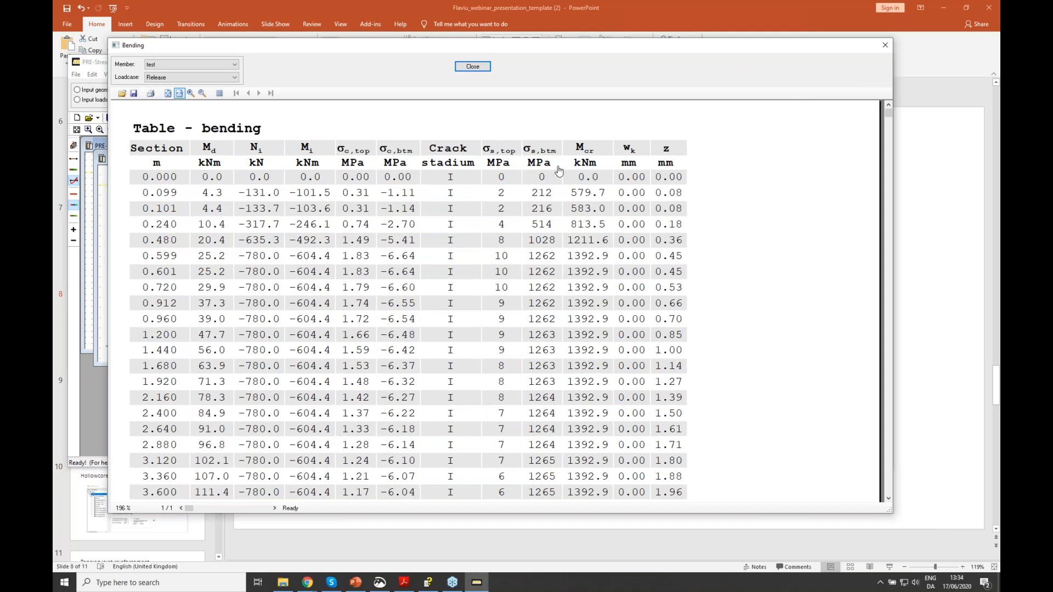
pyautogui.scroll(-3, 554, 249)
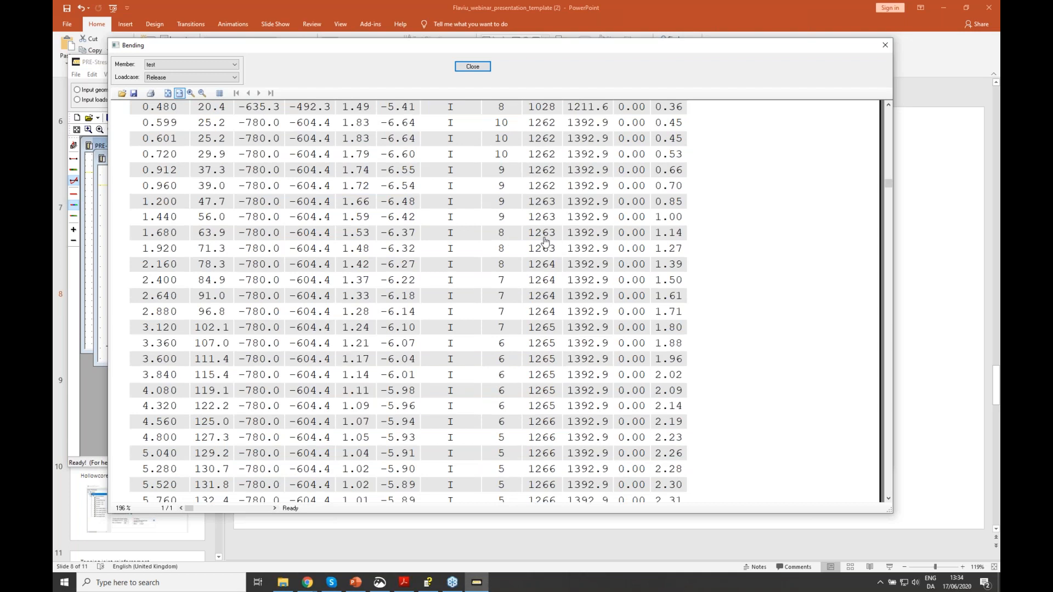
# Consult the prestress force clauses in the EN 1992-1-1 PDF, return to the bending table and close it
pyautogui.click(403, 582)
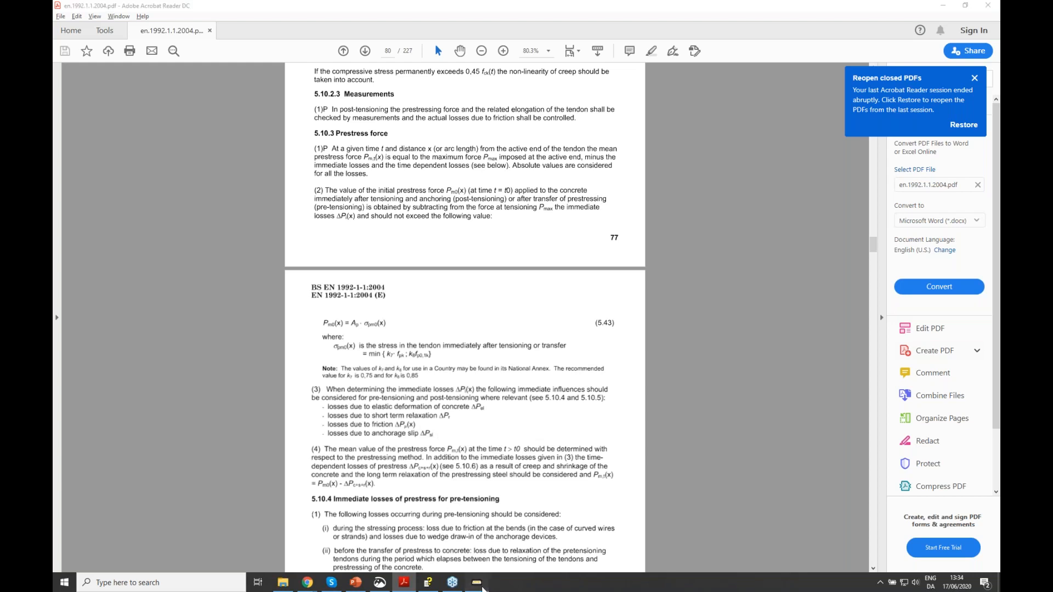
pyautogui.click(477, 583)
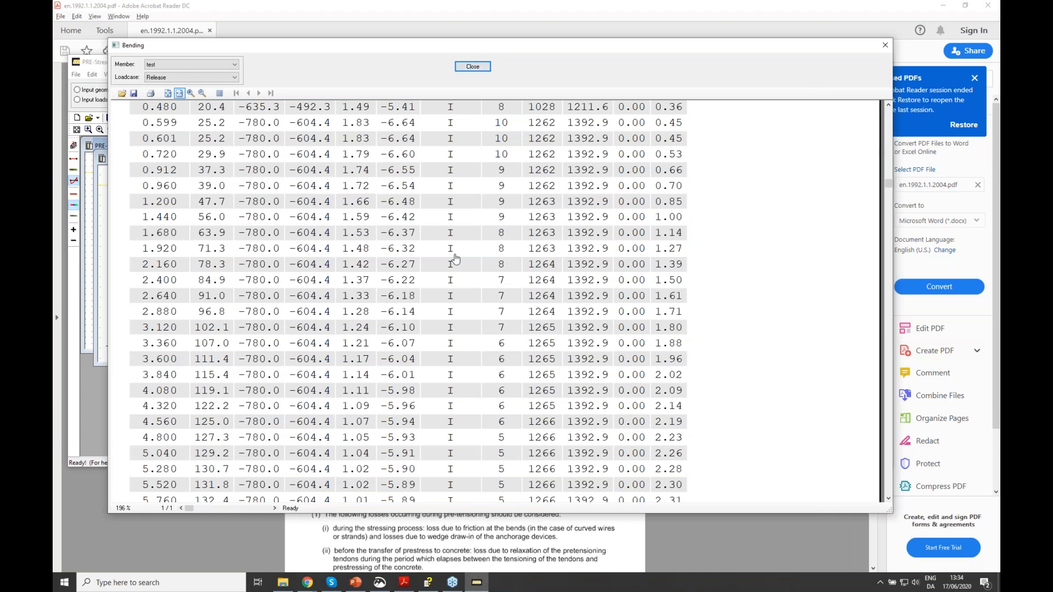
pyautogui.scroll(5, 455, 258)
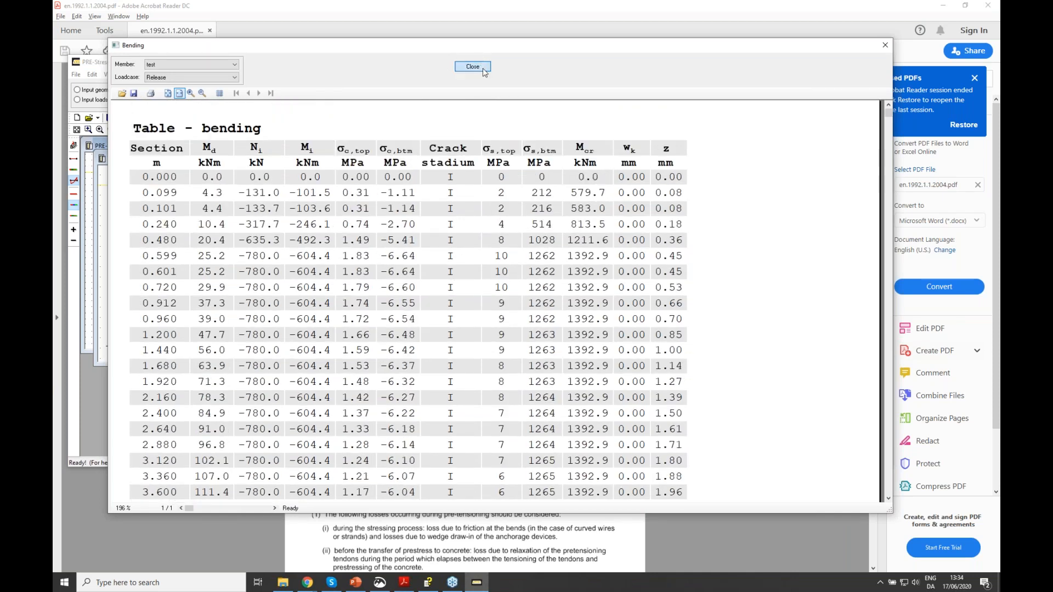
pyautogui.click(483, 68)
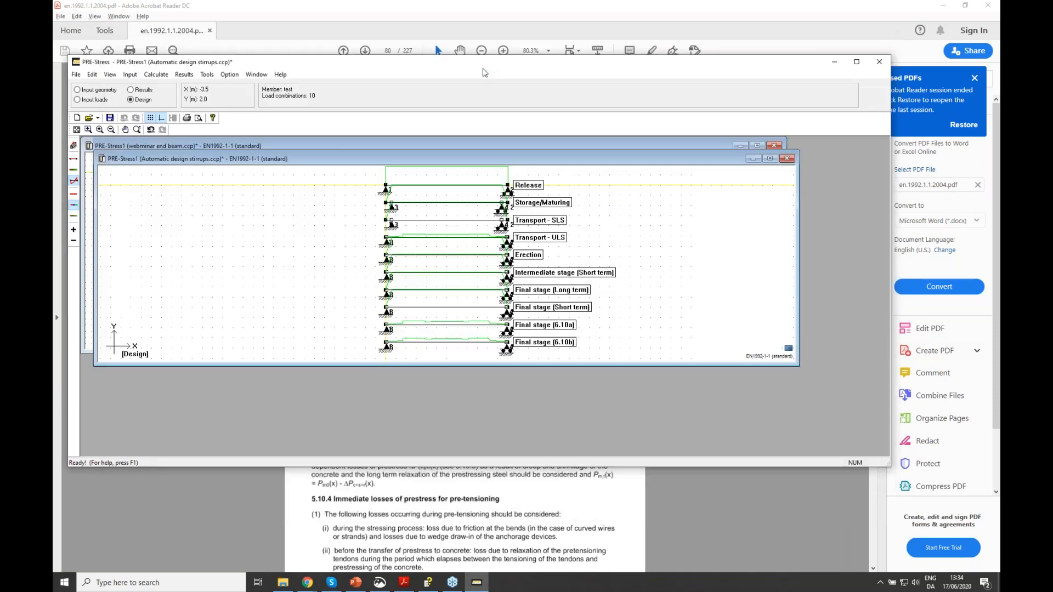
# Bring up the long term parameters for the load combinations in the webminar end beam project's geometry input
pyautogui.click(238, 147)
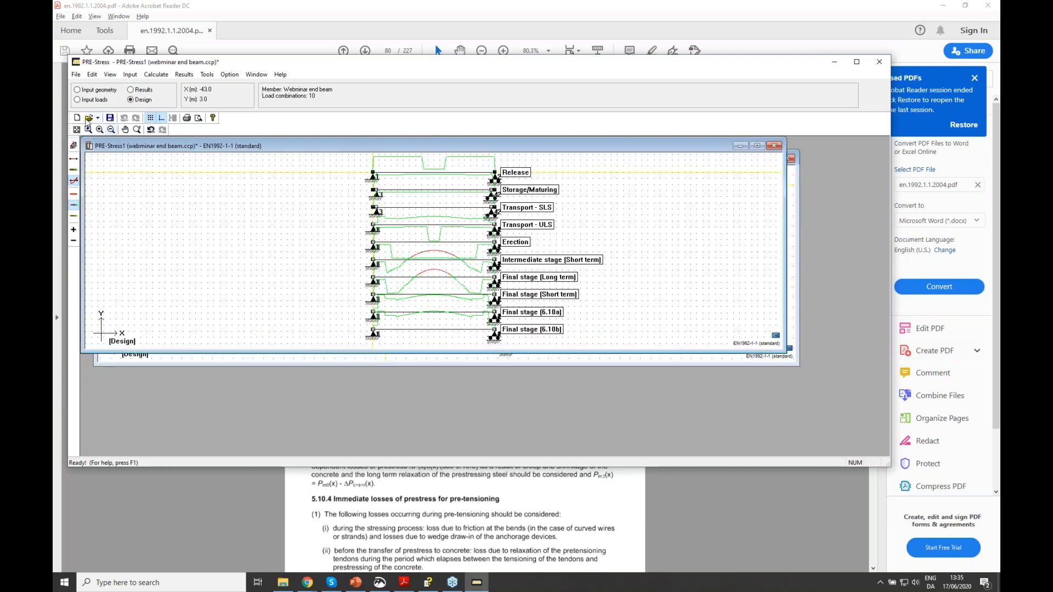
pyautogui.click(76, 89)
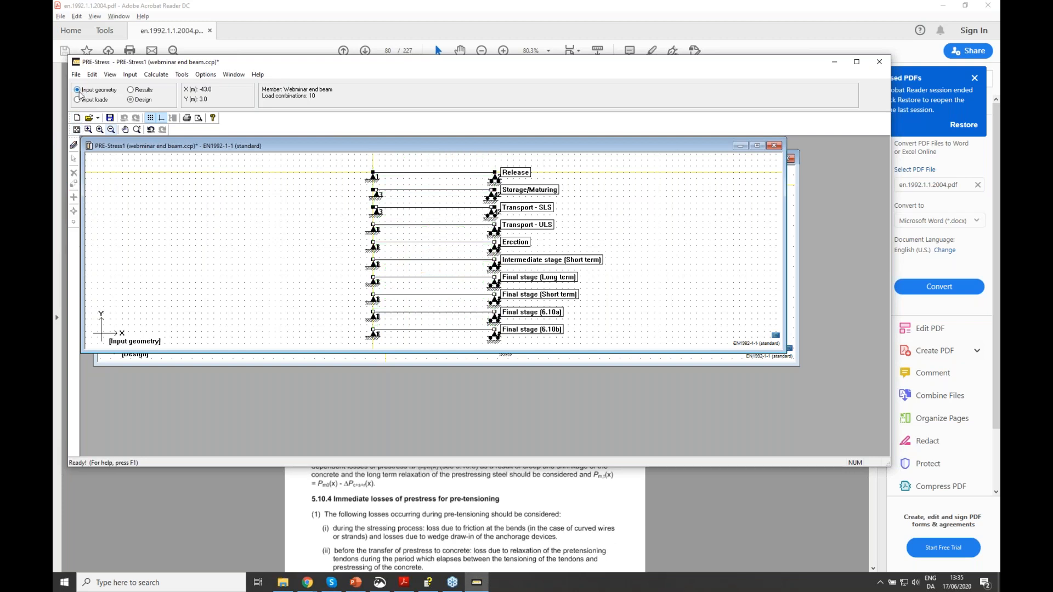
pyautogui.click(76, 145)
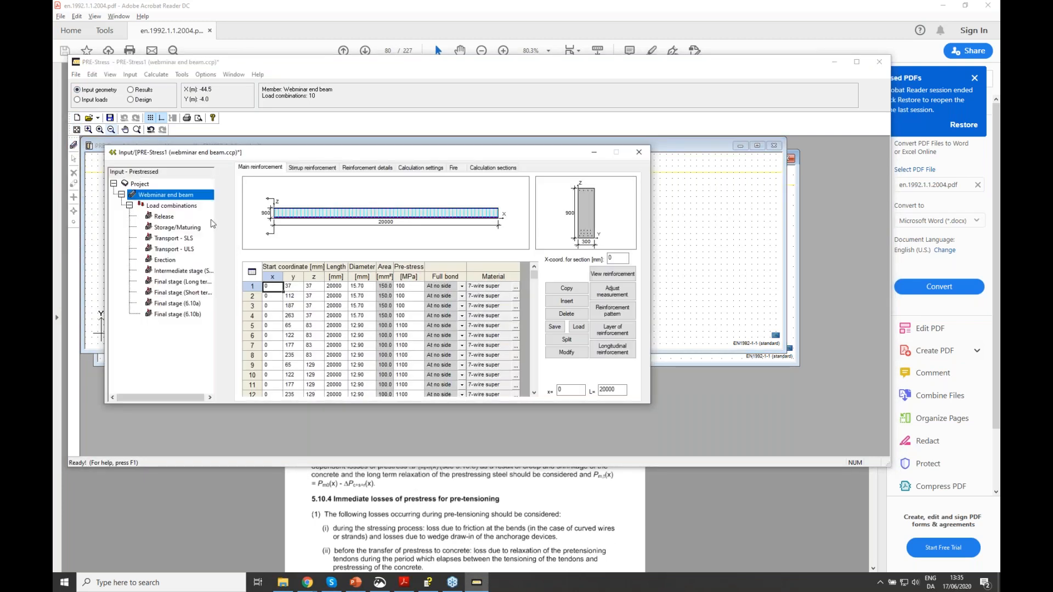
pyautogui.click(173, 206)
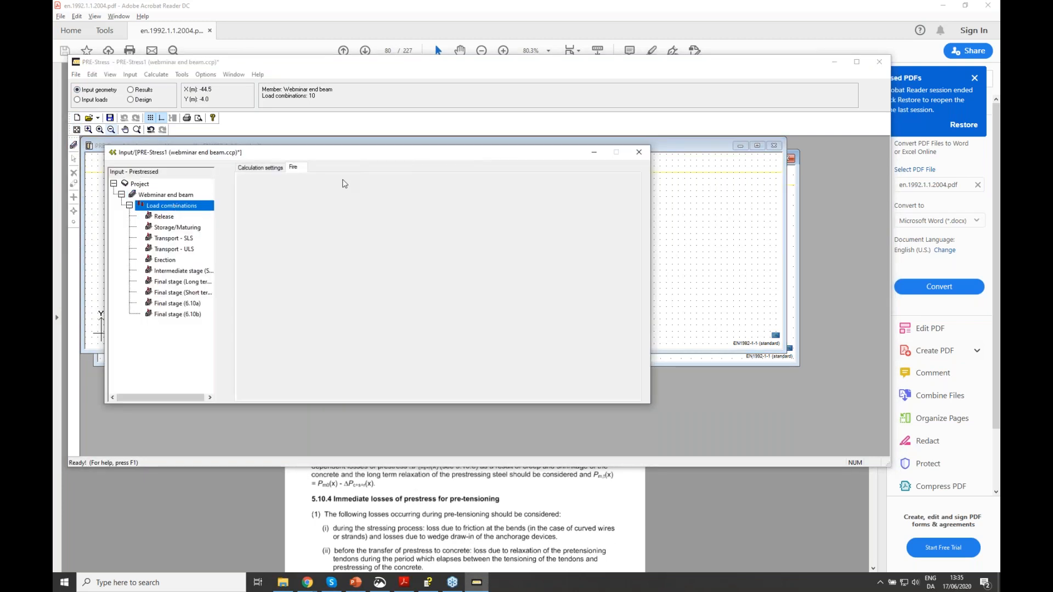
pyautogui.click(328, 169)
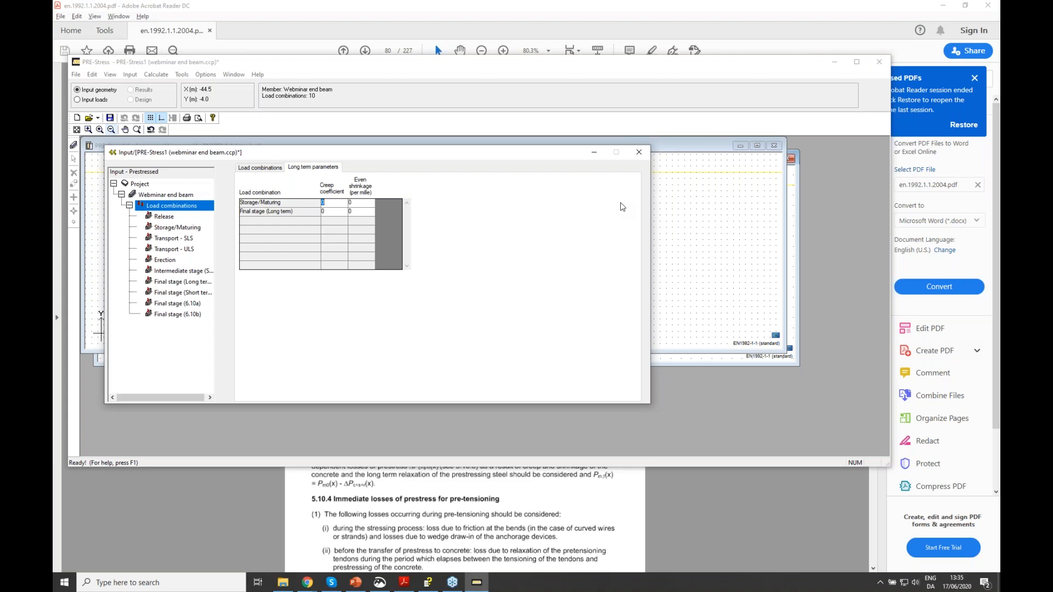
pyautogui.moveTo(506, 156); pyautogui.dragTo(609, 166)
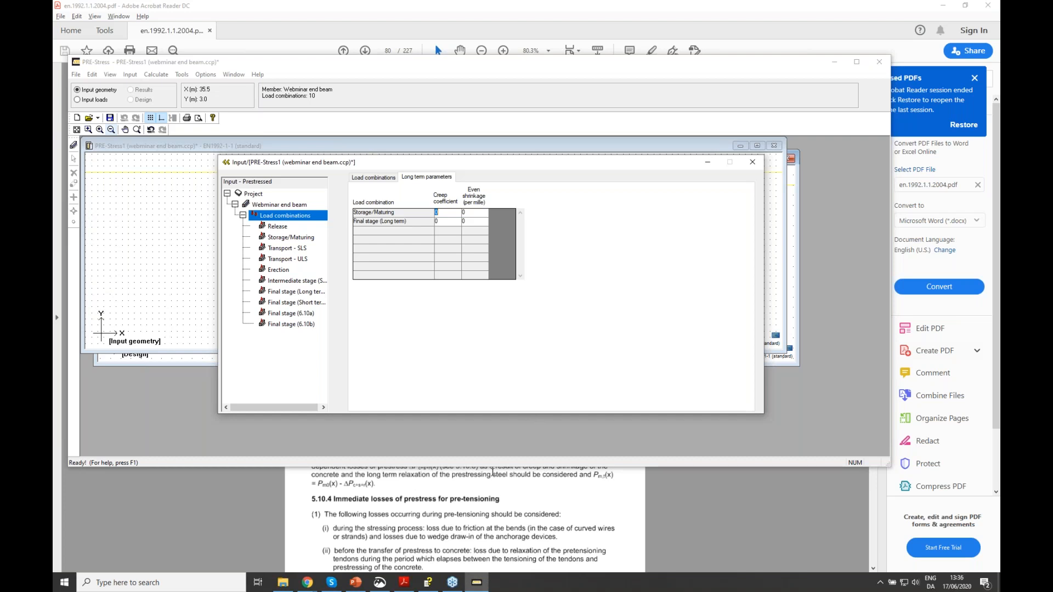
# Switch to the PowerPoint presentation and show the slide "Importing HCS from DWG"
pyautogui.click(492, 472)
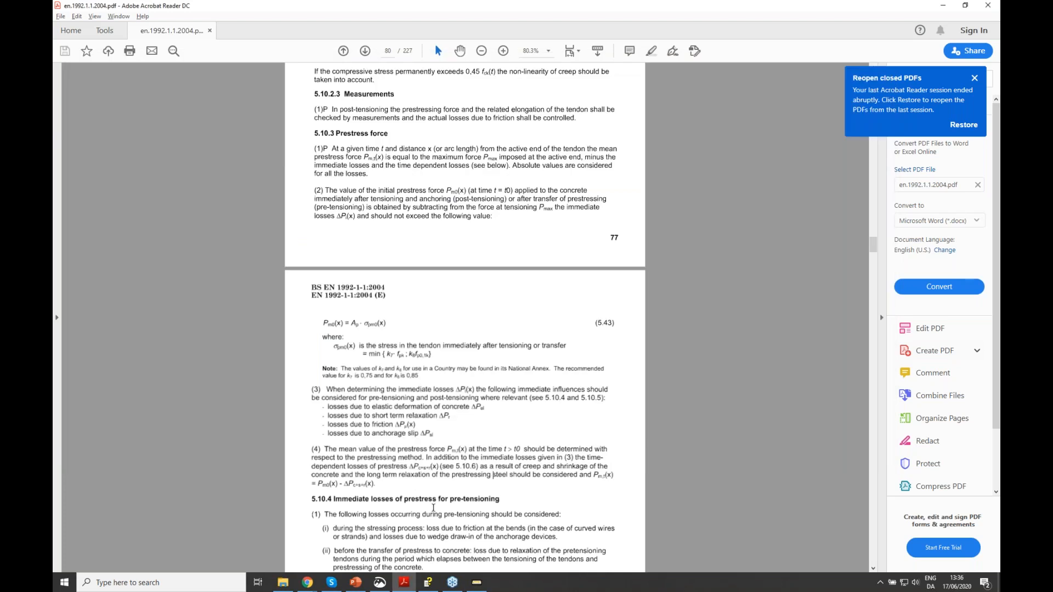
pyautogui.click(361, 584)
pyautogui.scroll(-1, 319, 326)
pyautogui.scroll(-2, 319, 326)
pyautogui.scroll(2, 319, 327)
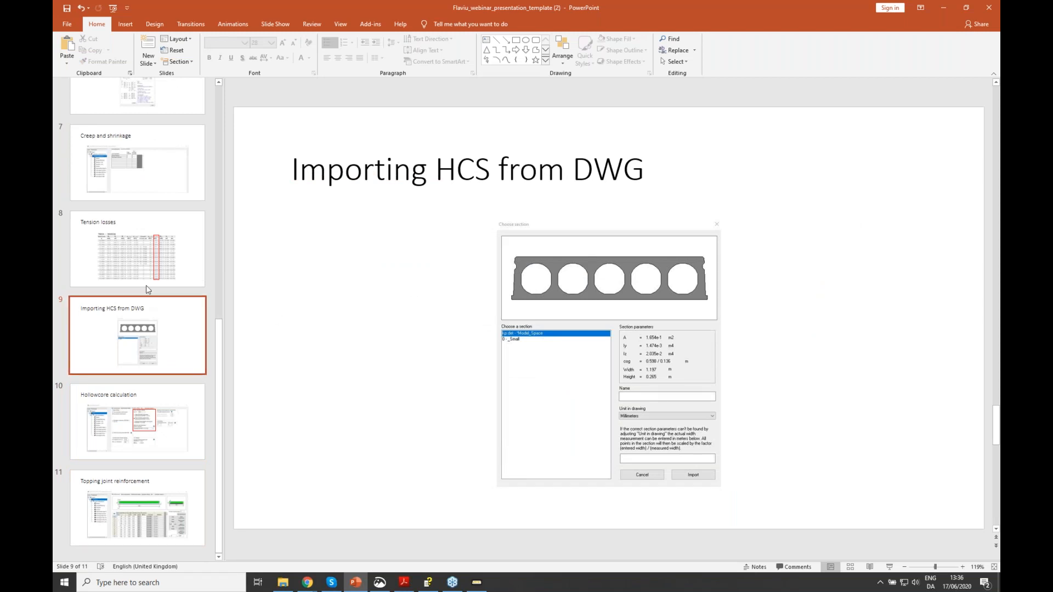
pyautogui.click(149, 318)
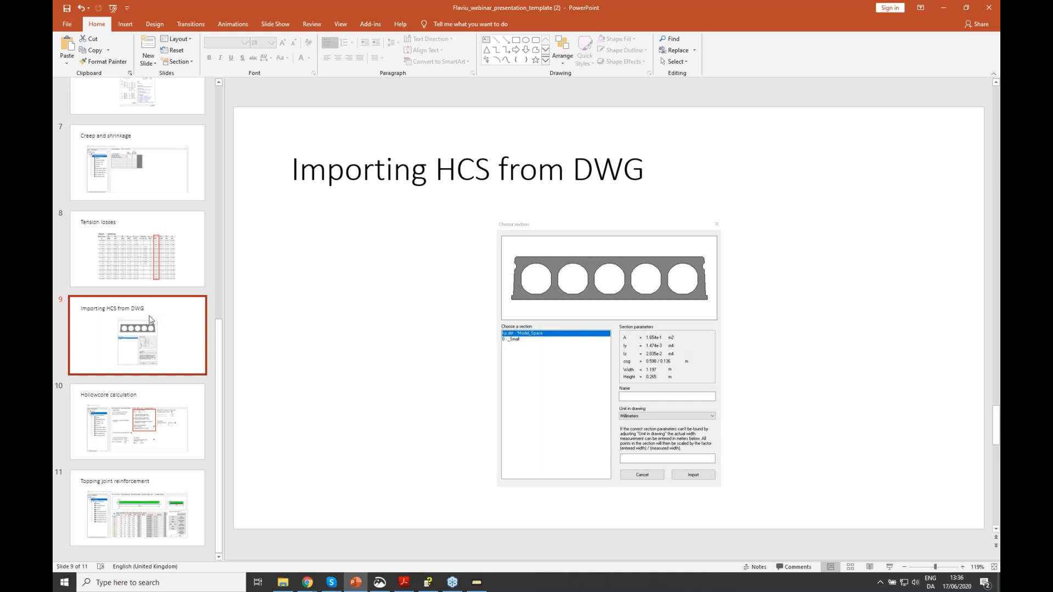
# Start a new PRE-Stress session with the Eurocode EN1992-1-1 (standard) code and maximise its window
pyautogui.click(477, 584)
pyautogui.rightClick(477, 584)
pyautogui.click(450, 532)
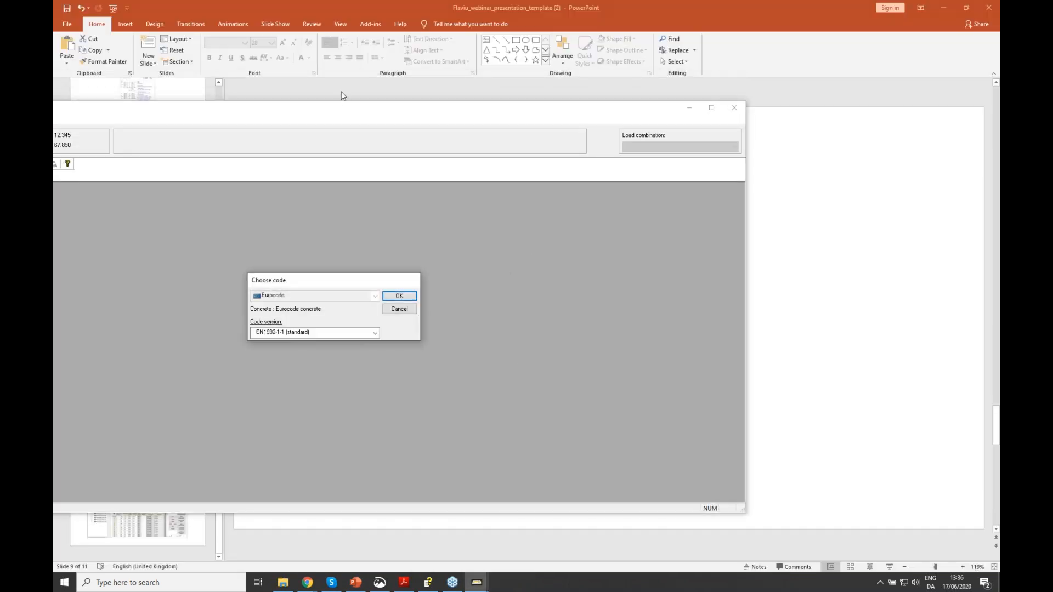
pyautogui.click(400, 295)
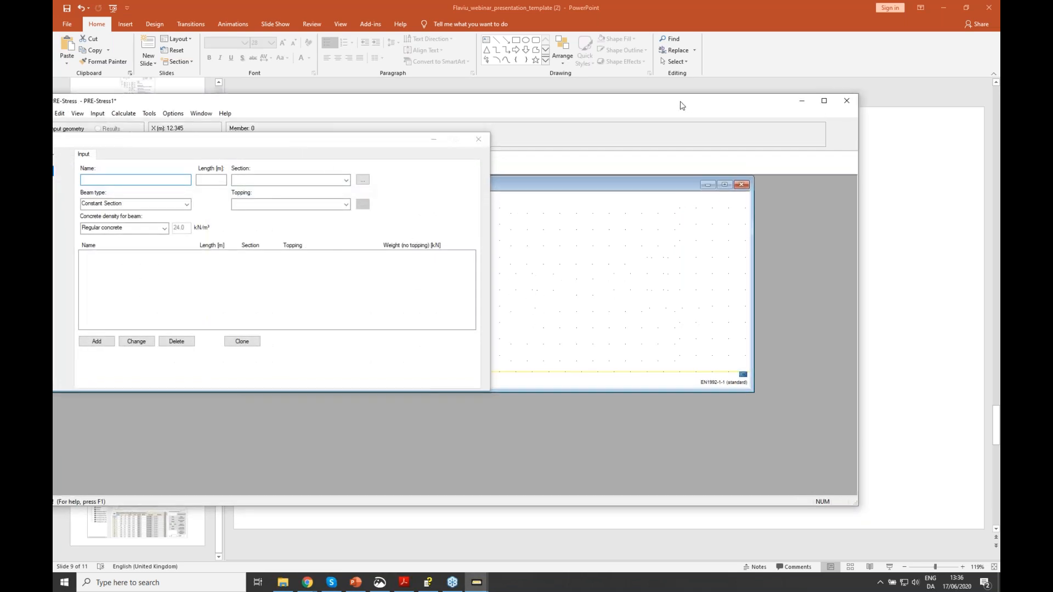
pyautogui.click(863, 65)
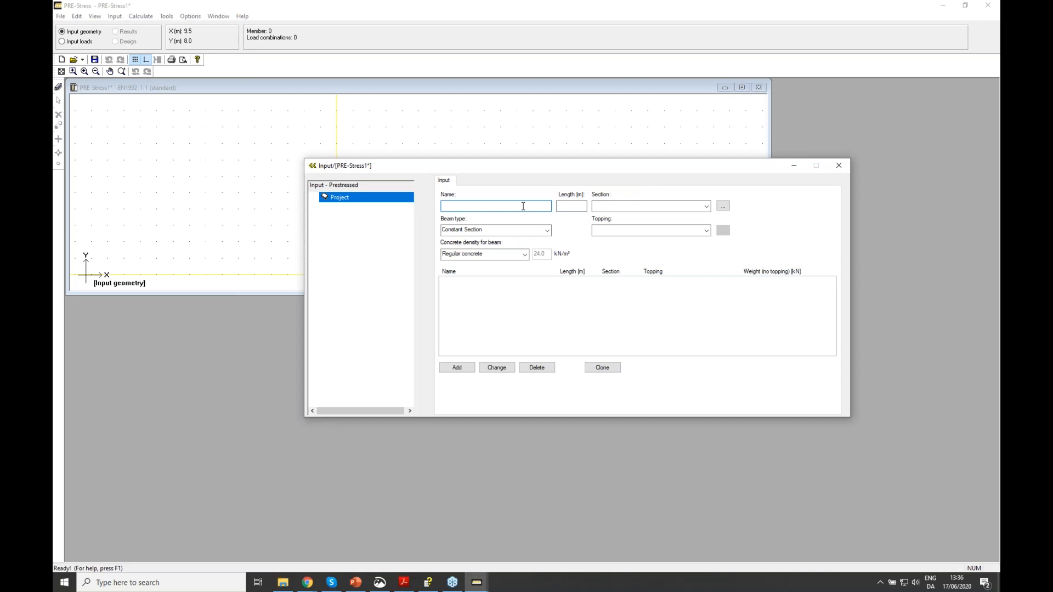
# Name the new beam 123, set its length to 6 m and open the standard Eurocode HD-section group for its section
pyautogui.click(583, 206)
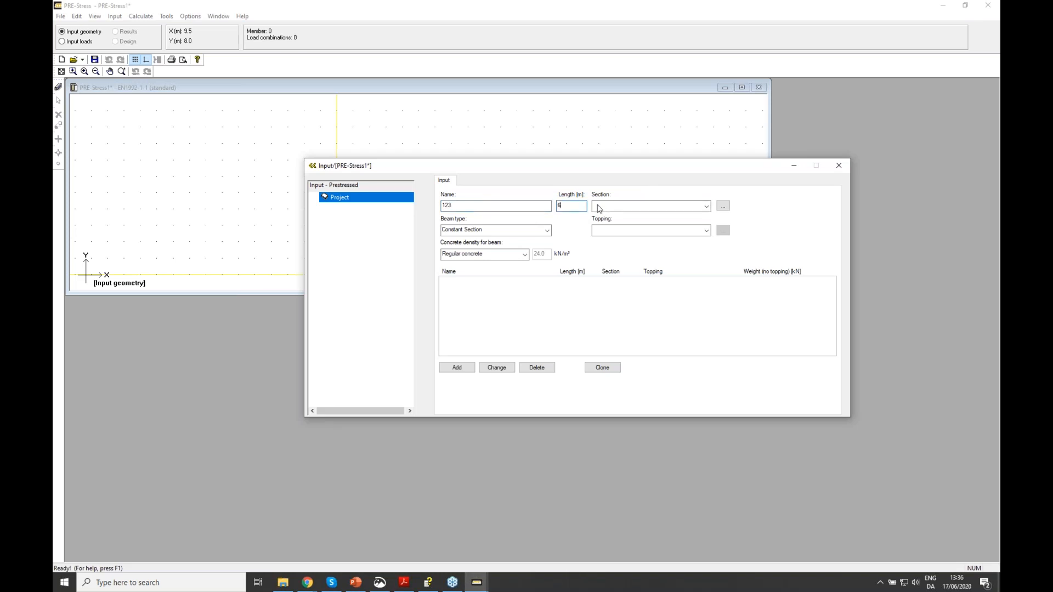
pyautogui.click(723, 206)
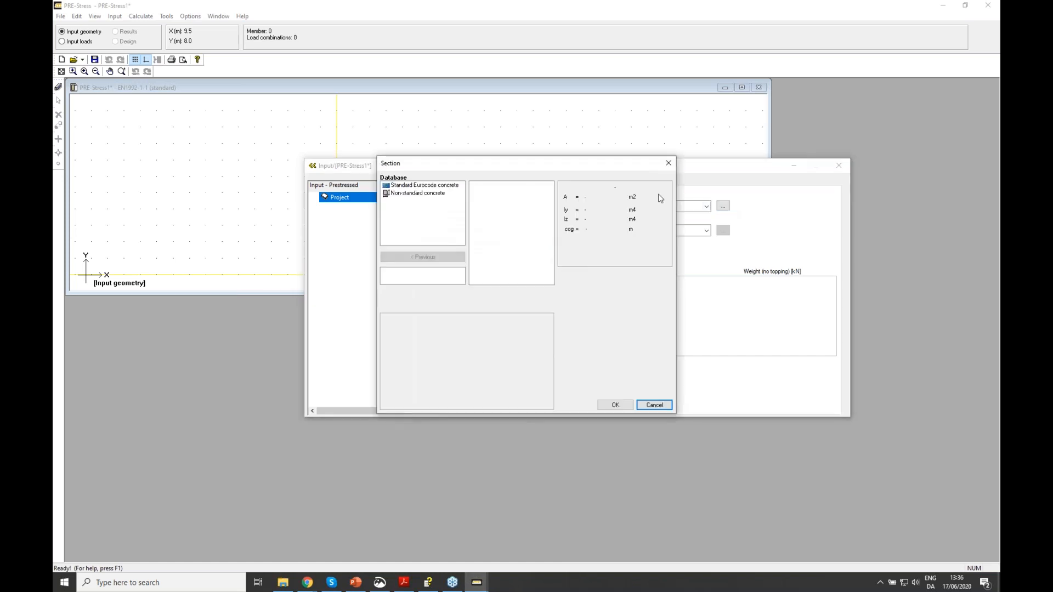
pyautogui.click(412, 186)
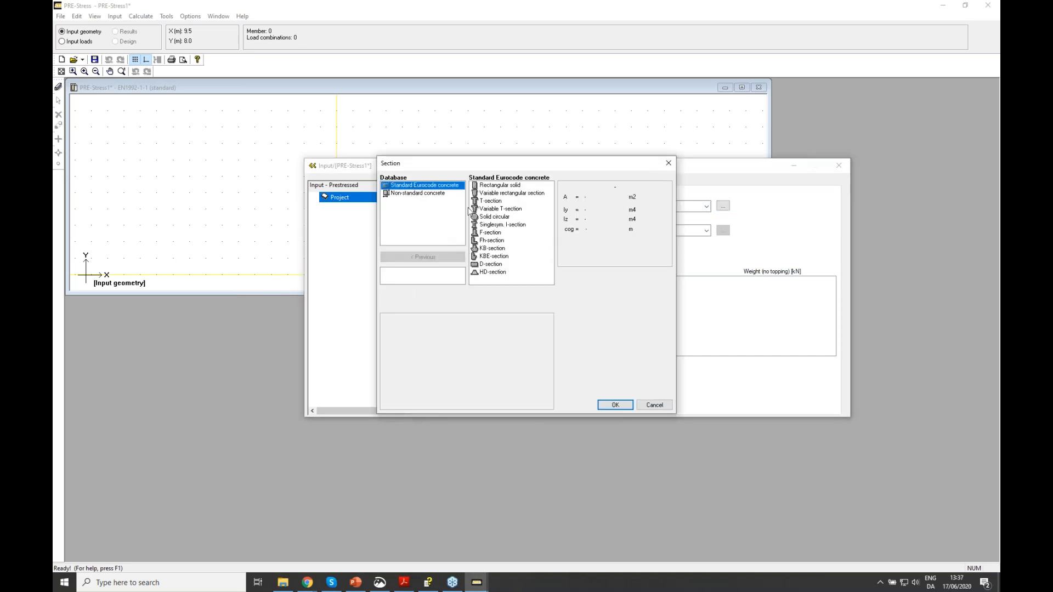
pyautogui.click(501, 275)
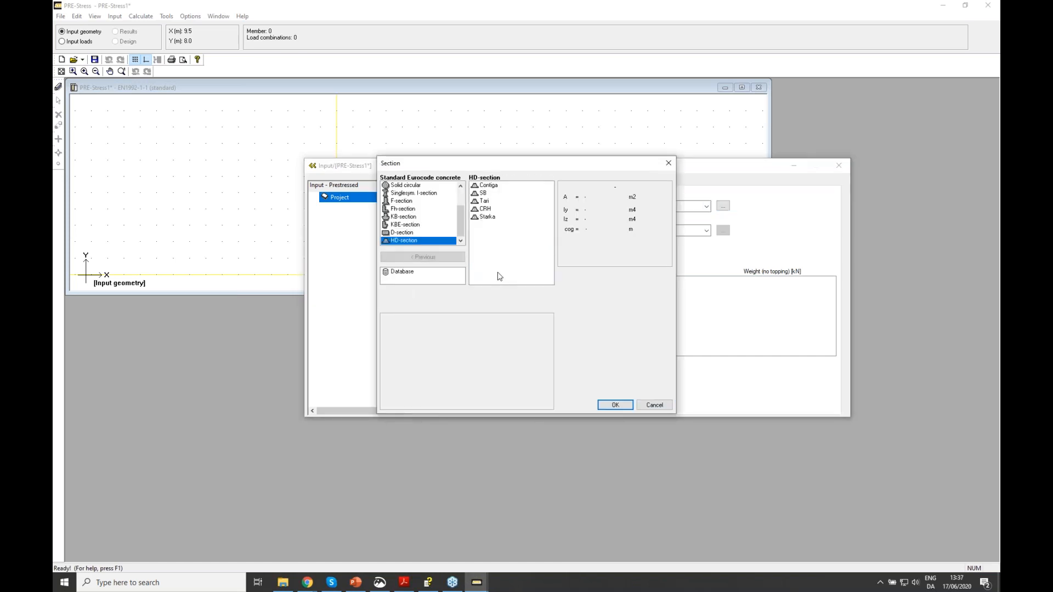
# Browse the Contiga and CRH hollow-core sections, previewing CRH QE1200 and CRH PE1200, and return to the HD-section manufacturers
pyautogui.click(491, 187)
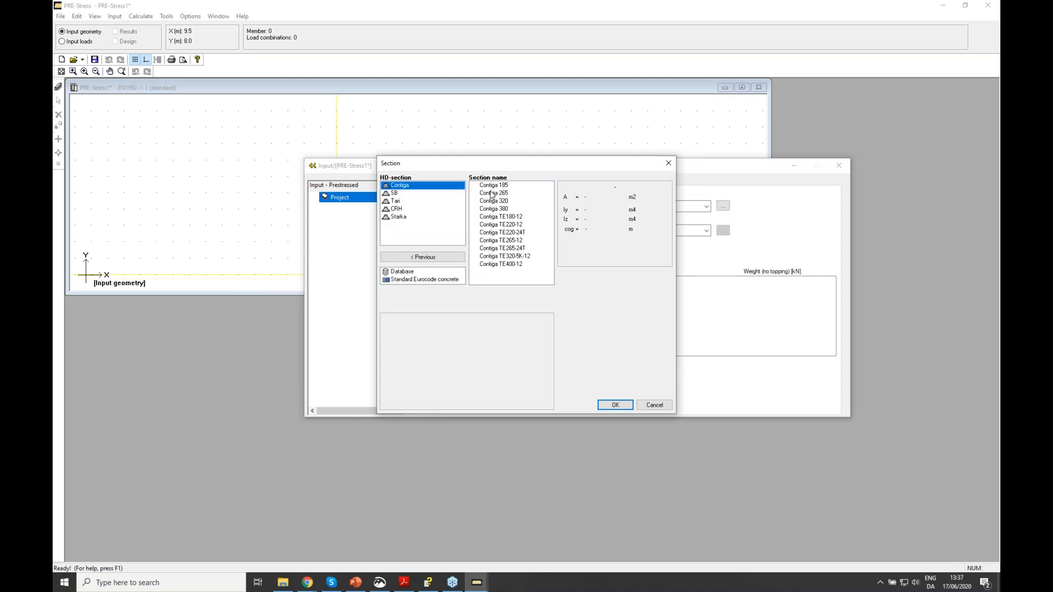
pyautogui.click(418, 259)
pyautogui.click(485, 208)
pyautogui.click(505, 197)
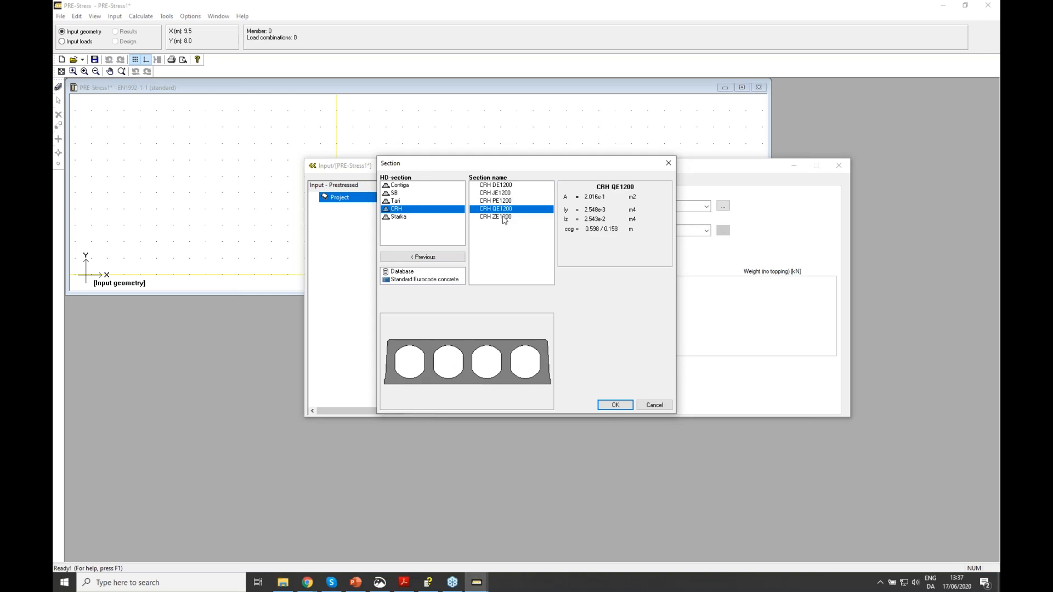
pyautogui.click(505, 200)
pyautogui.click(426, 256)
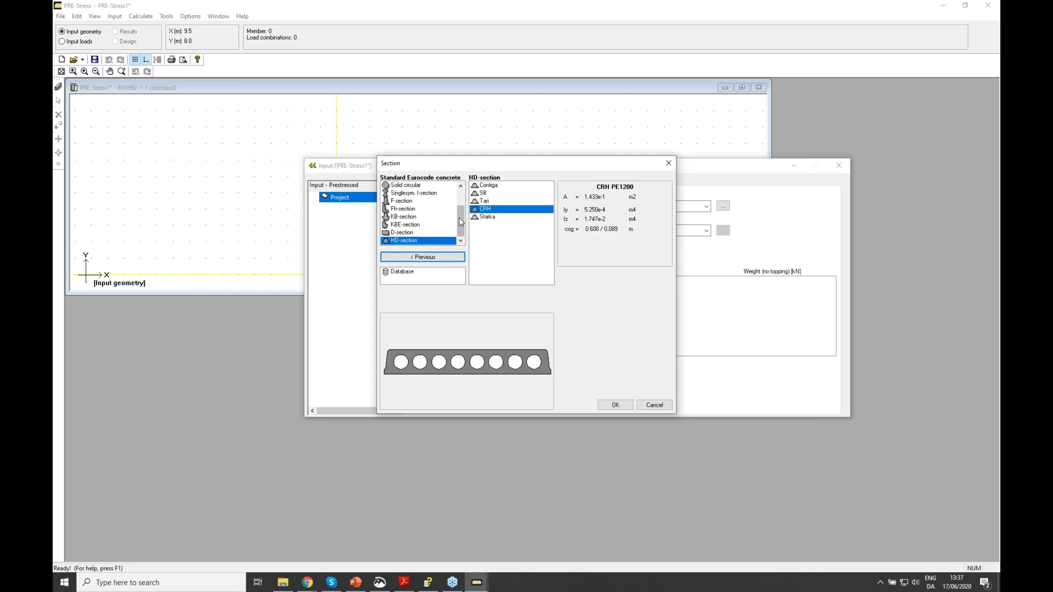
# Open the HD-section group of the non-standard concrete sections
pyautogui.click(434, 257)
pyautogui.click(415, 195)
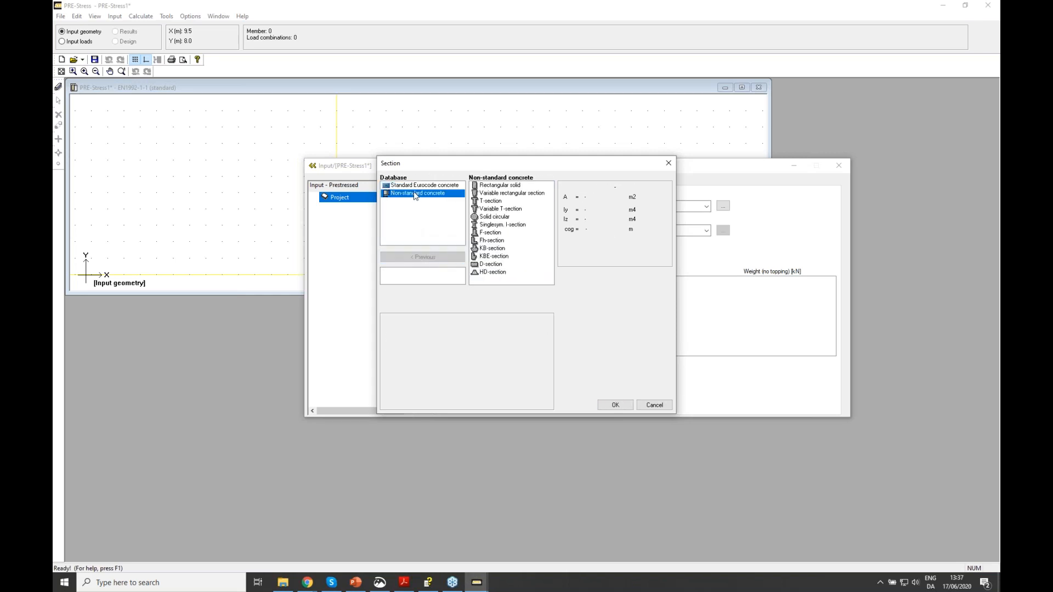
pyautogui.click(492, 272)
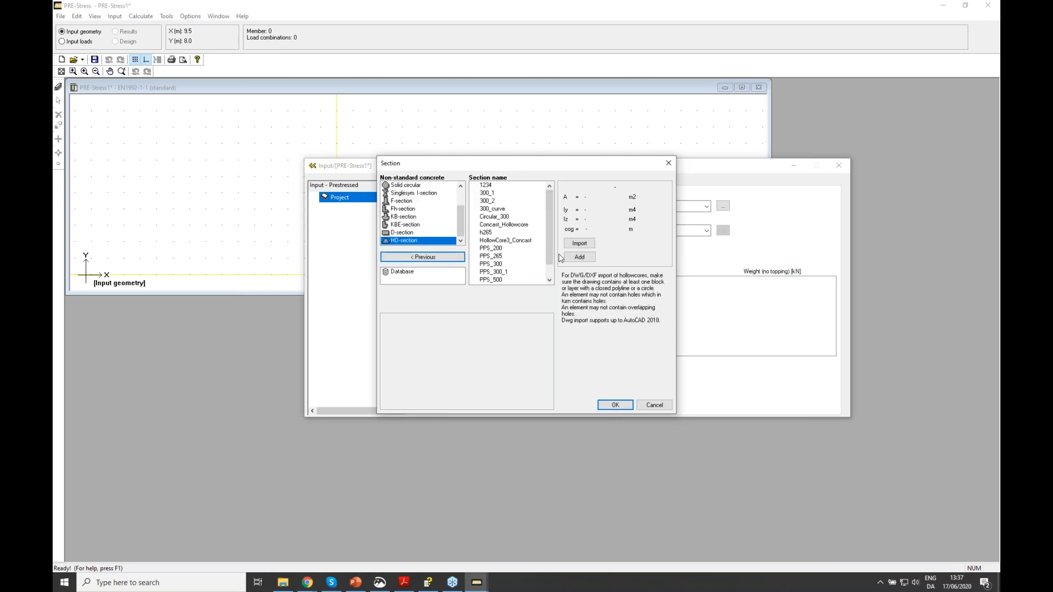
# Examine the dimension diagram for a new shapable HD-section and leave without adding a section
pyautogui.click(580, 257)
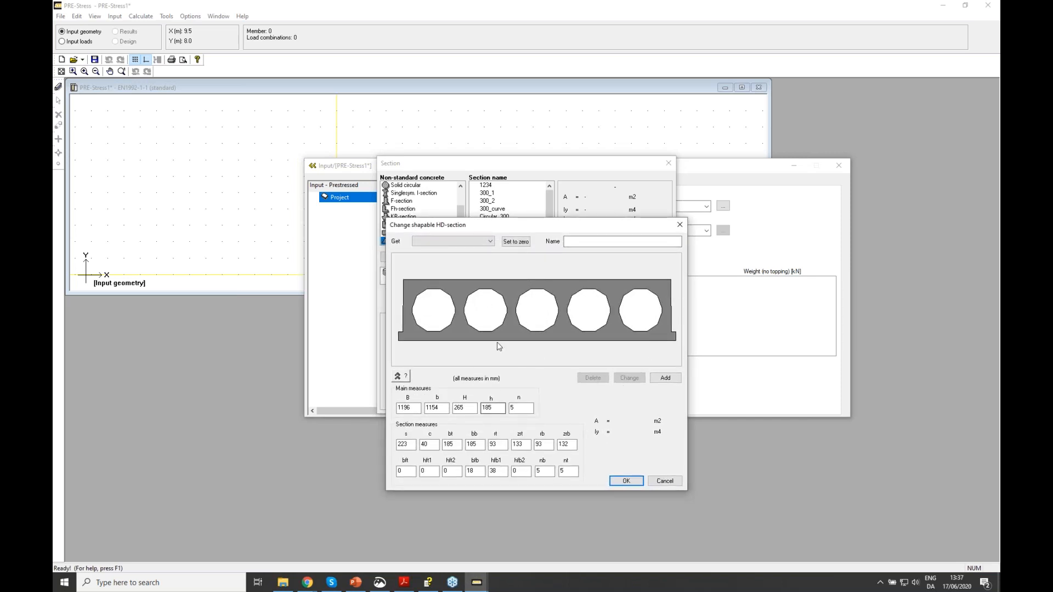
pyautogui.click(404, 377)
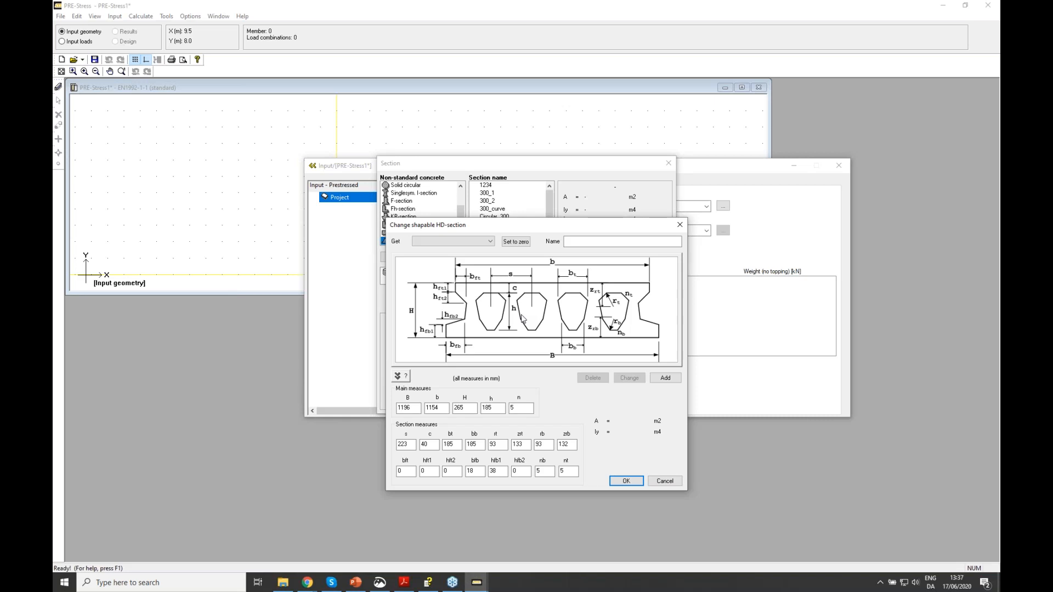
pyautogui.click(408, 377)
pyautogui.click(665, 481)
# Import the kp.det *Model_Space section from HD-blocket_27 in millimetres as webinar_001 and use it as the beam's section
pyautogui.click(579, 243)
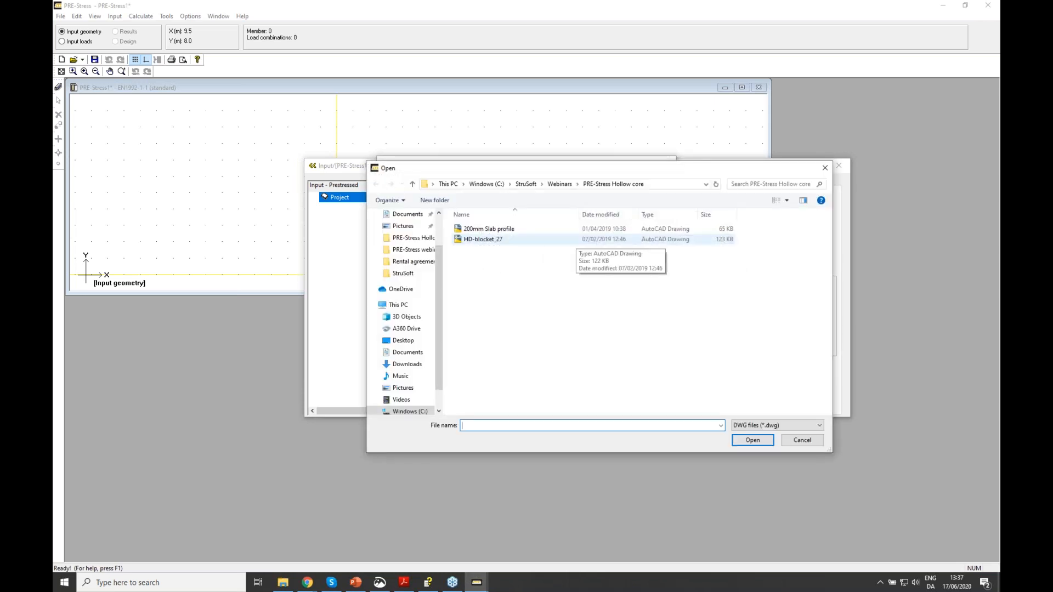
pyautogui.doubleClick(575, 240)
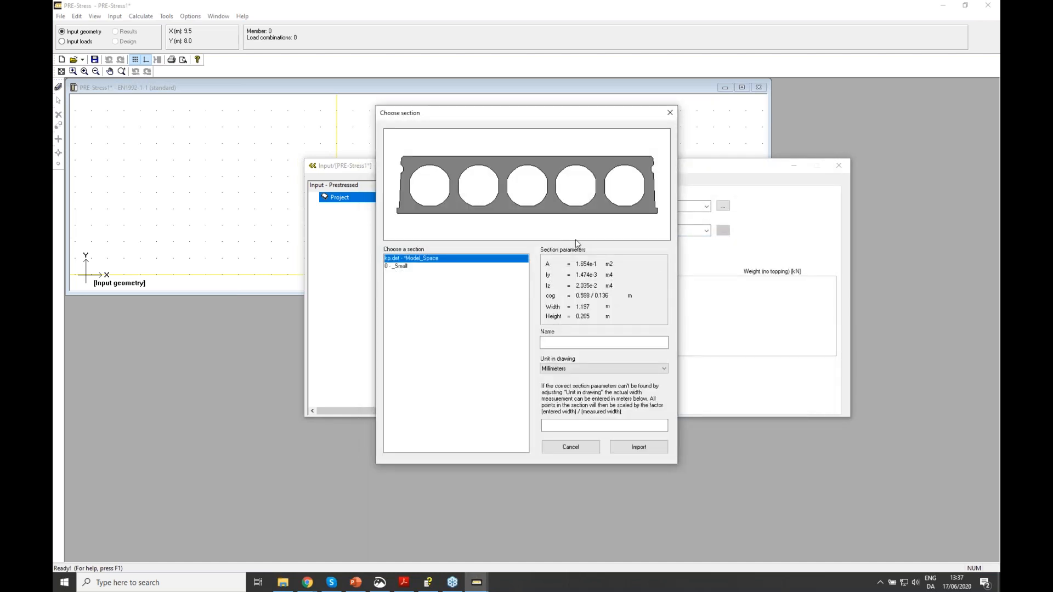
pyautogui.moveTo(504, 113); pyautogui.dragTo(564, 153)
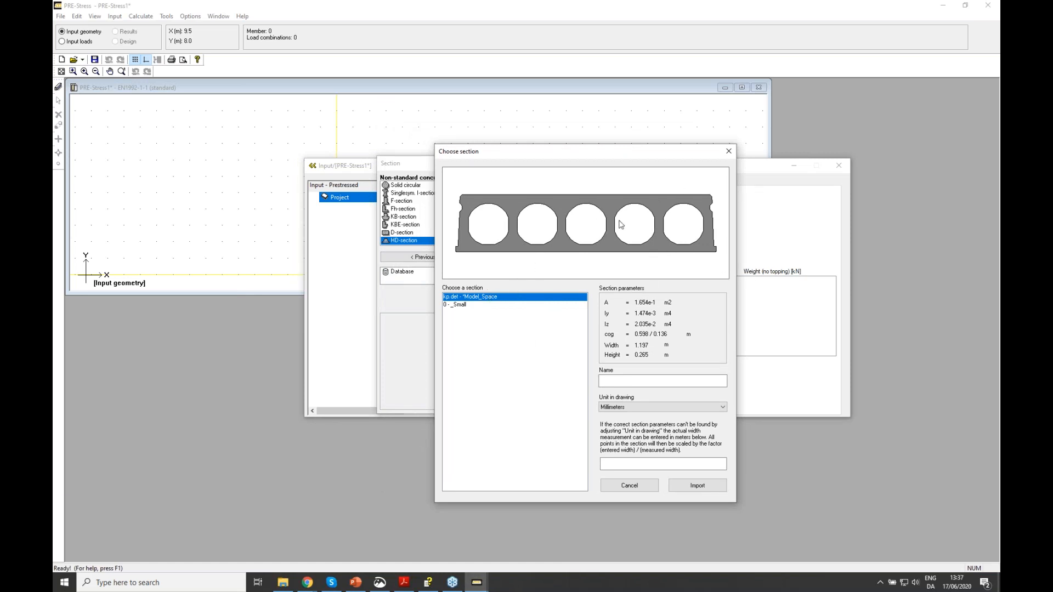
pyautogui.click(618, 381)
pyautogui.click(619, 406)
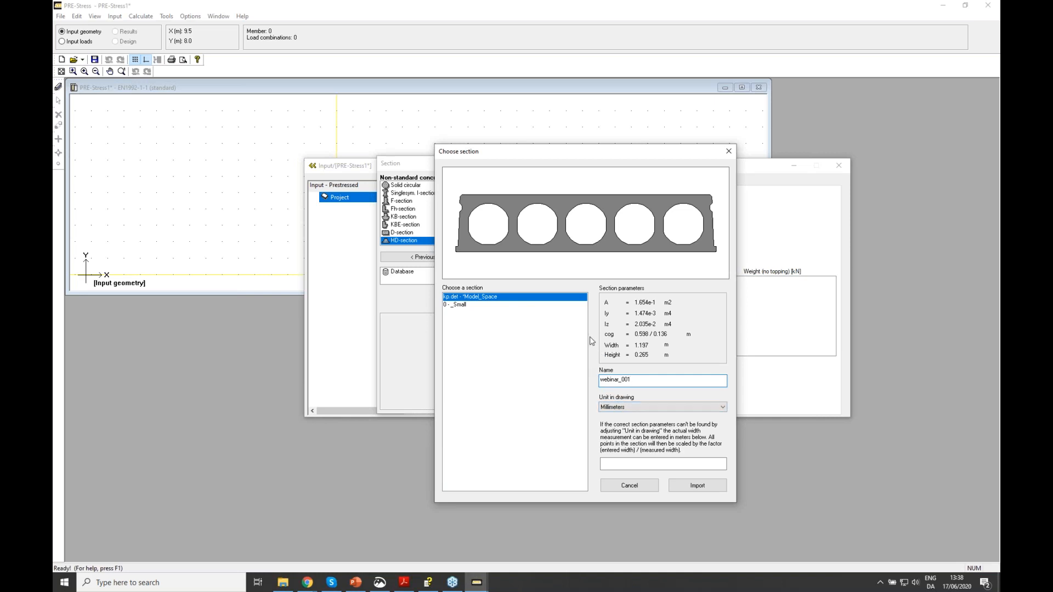
pyautogui.click(691, 486)
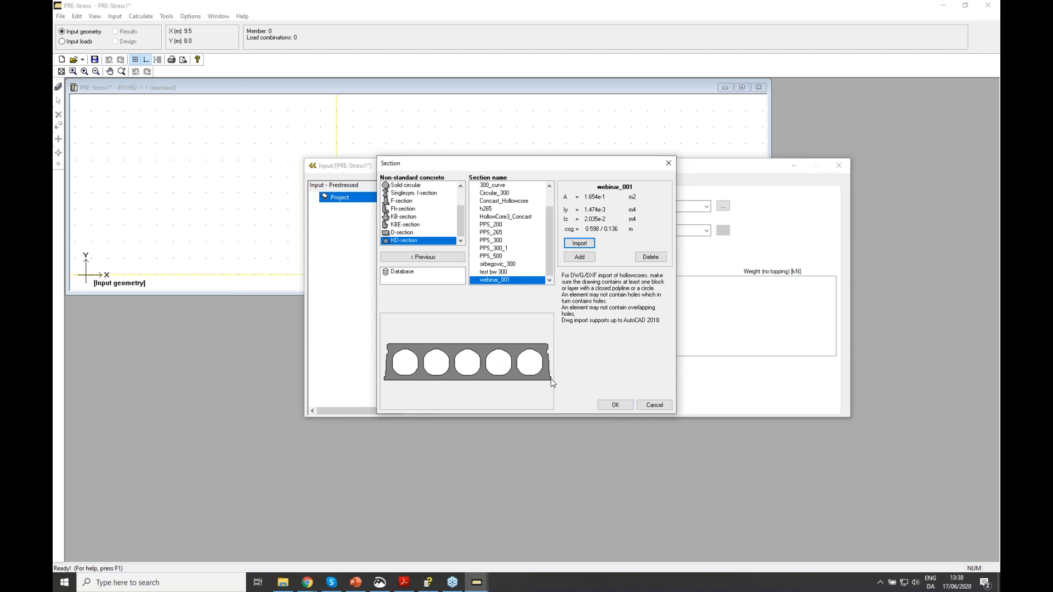
pyautogui.click(618, 406)
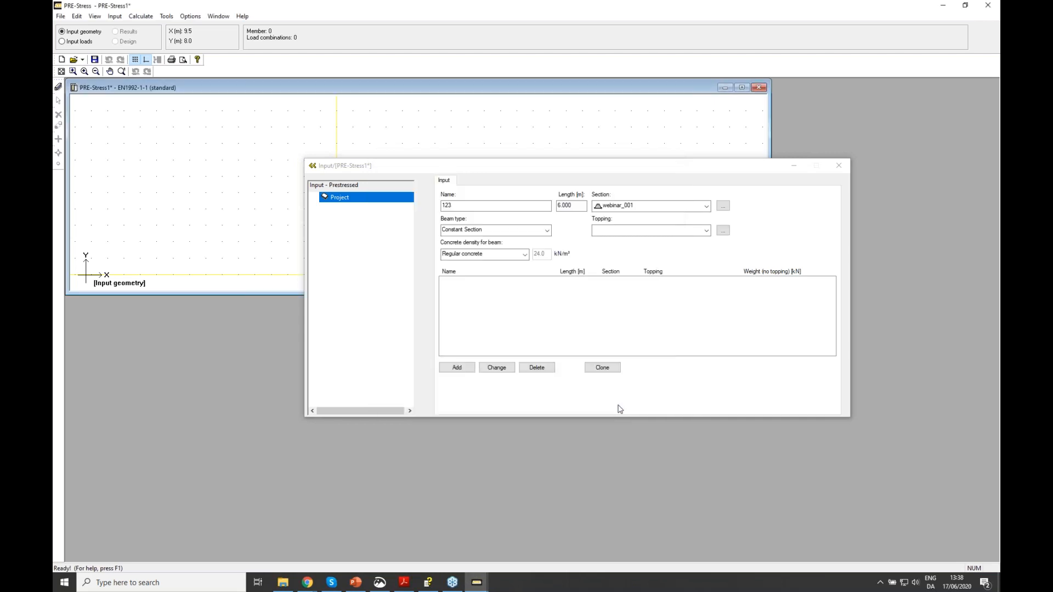
# Open the HD-blocket_27 drawing from StruSoft's Webinars folder PRE-Stress Hollow core in AutoCAD and dismiss the previous-version notice
pyautogui.click(283, 582)
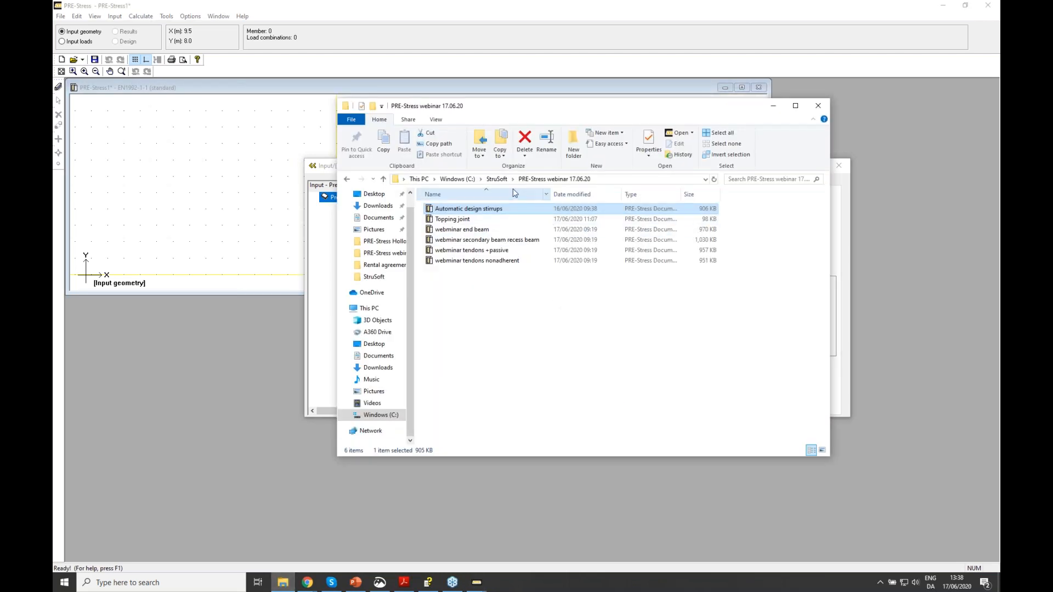
pyautogui.click(497, 178)
pyautogui.scroll(-20, 514, 329)
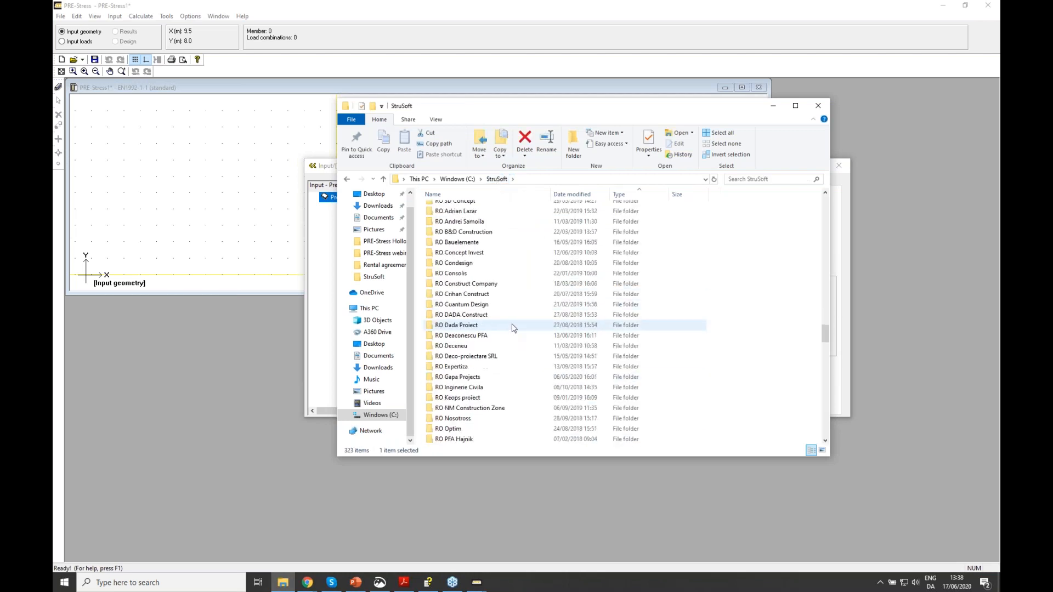
pyautogui.scroll(-4, 513, 327)
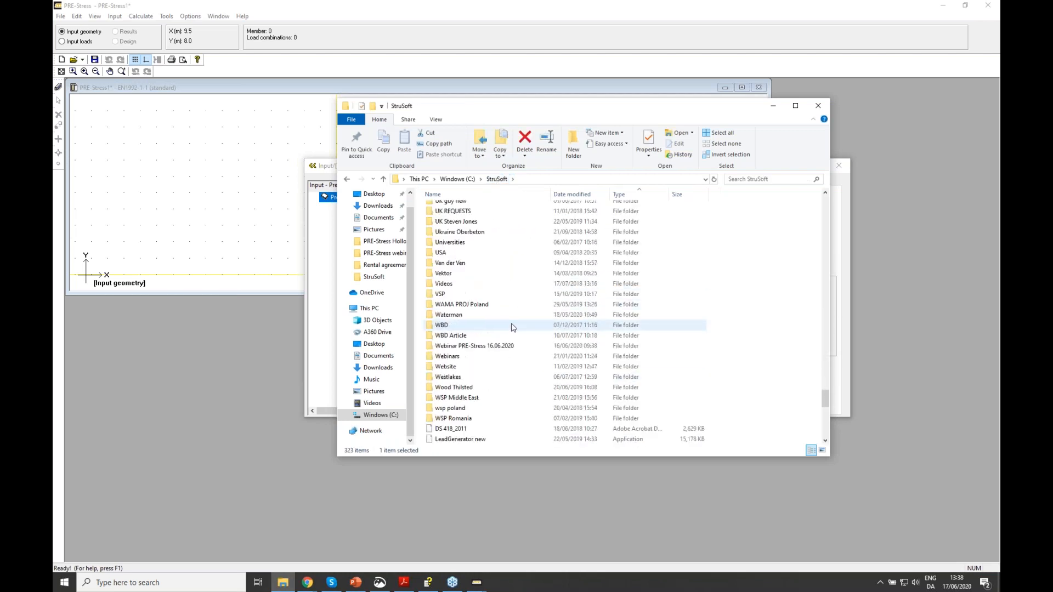
pyautogui.scroll(5, 513, 327)
pyautogui.scroll(6, 512, 326)
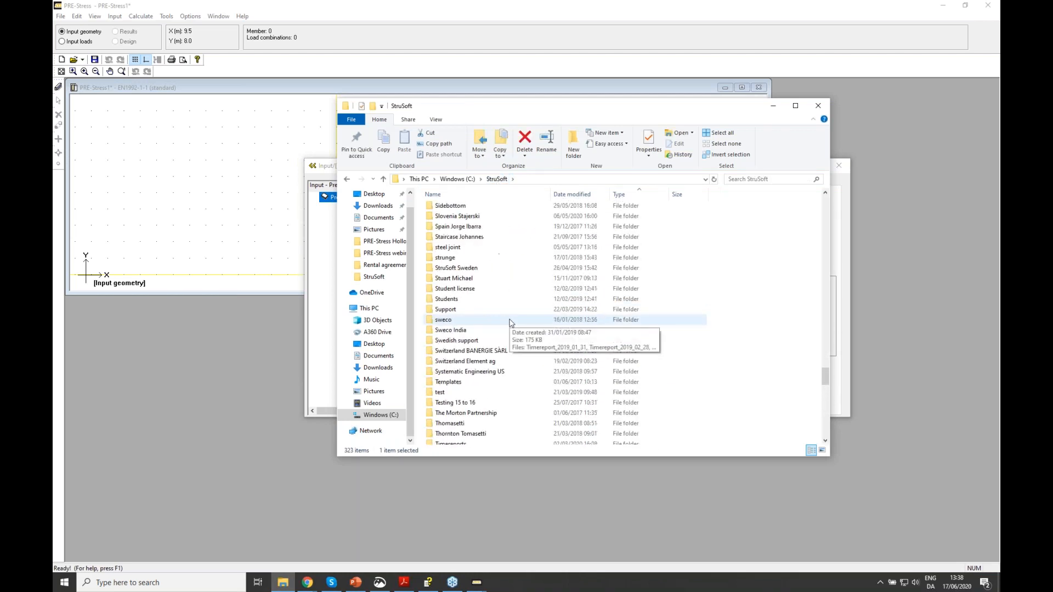
pyautogui.scroll(-9, 511, 323)
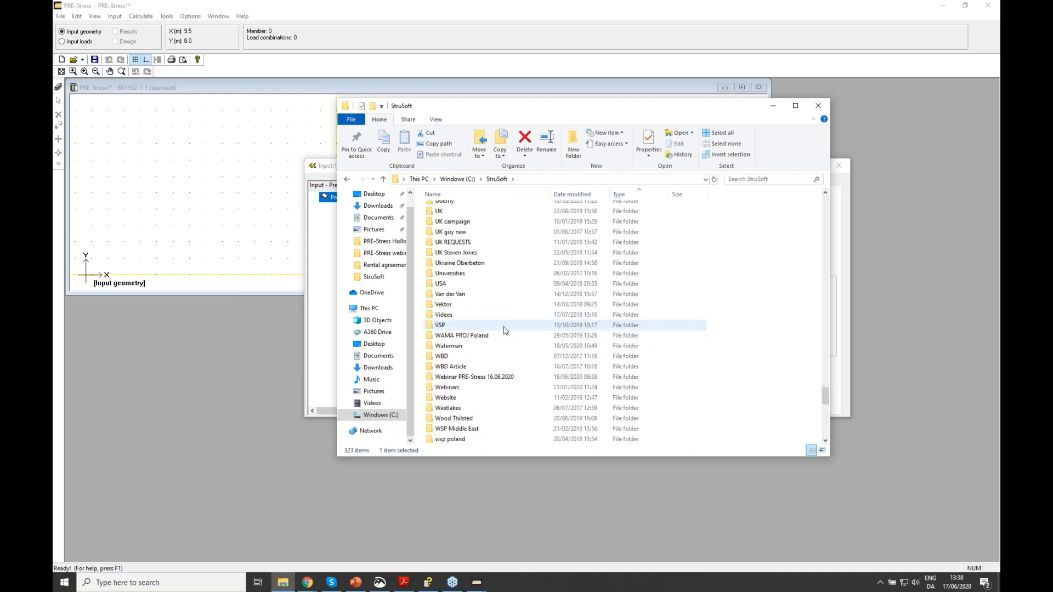
pyautogui.doubleClick(480, 387)
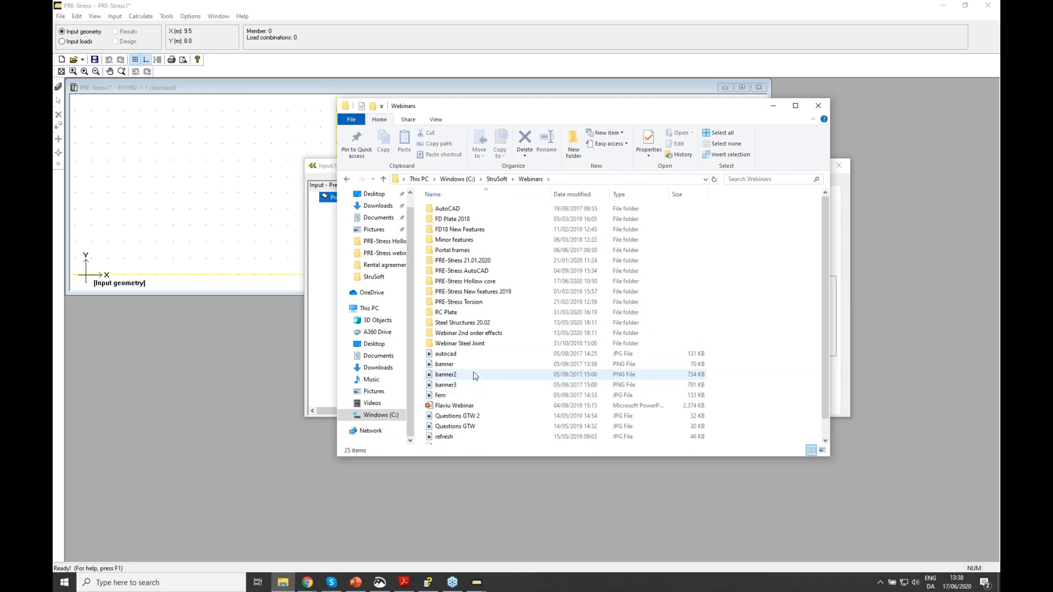
pyautogui.doubleClick(476, 282)
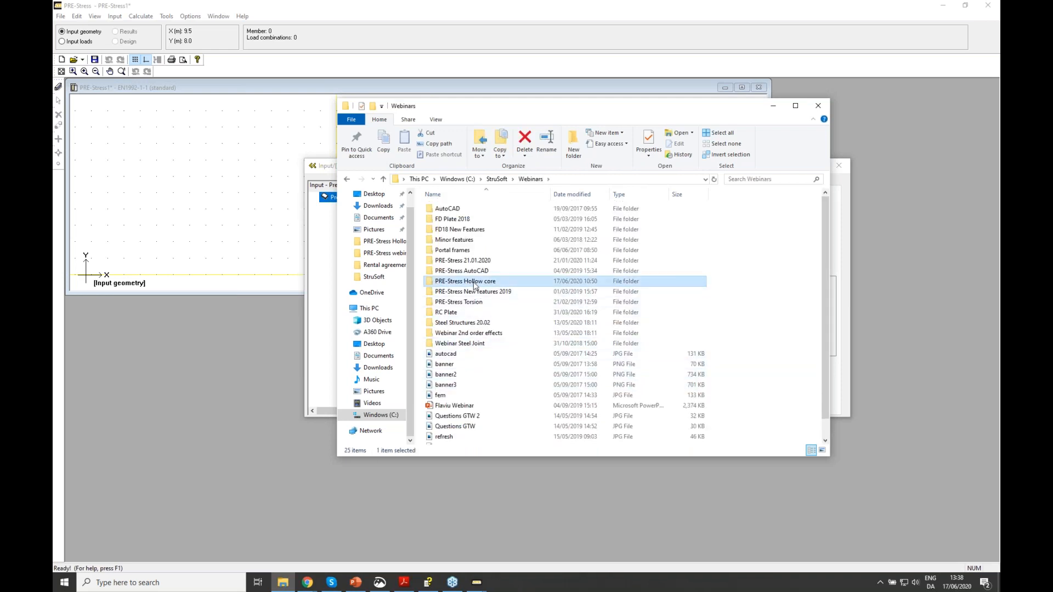
pyautogui.click(469, 221)
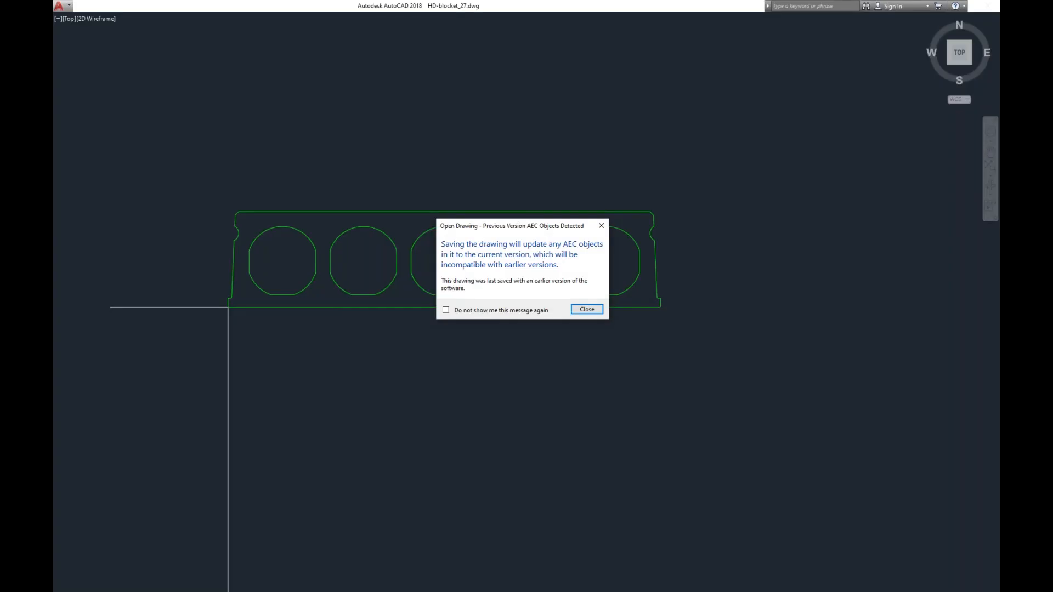
pyautogui.click(587, 309)
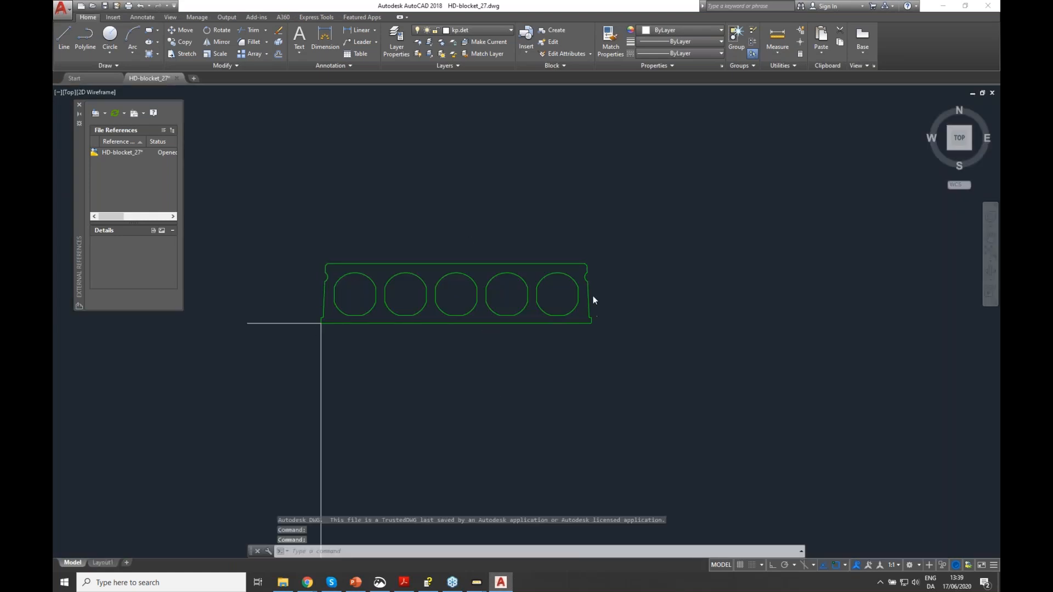
# Examine the outer outline and the openings of the hollow-core section in the drawing
pyautogui.click(644, 253)
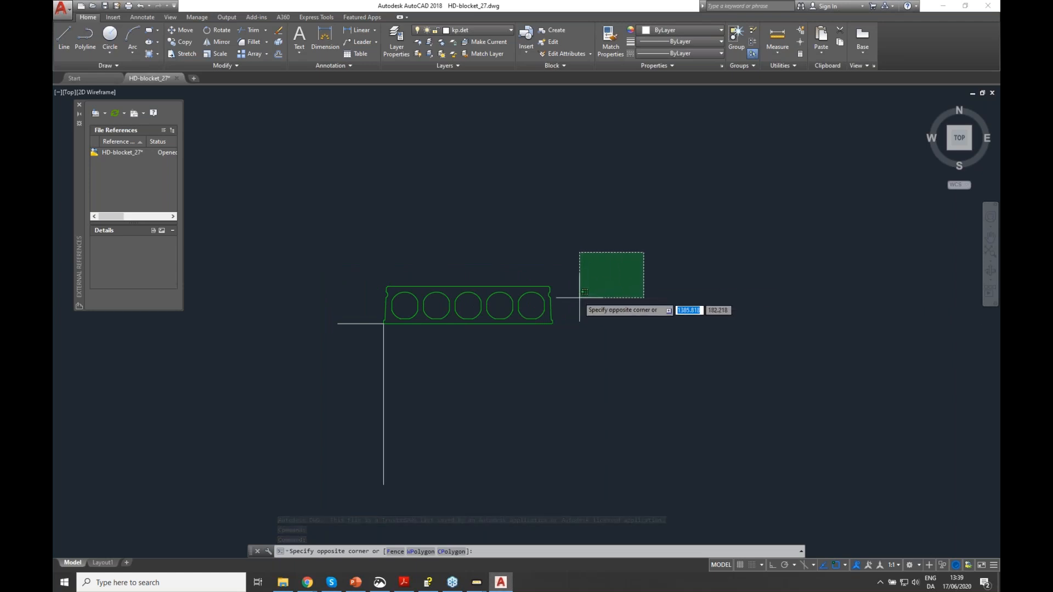
pyautogui.press('Escape')
pyautogui.scroll(6, 435, 307)
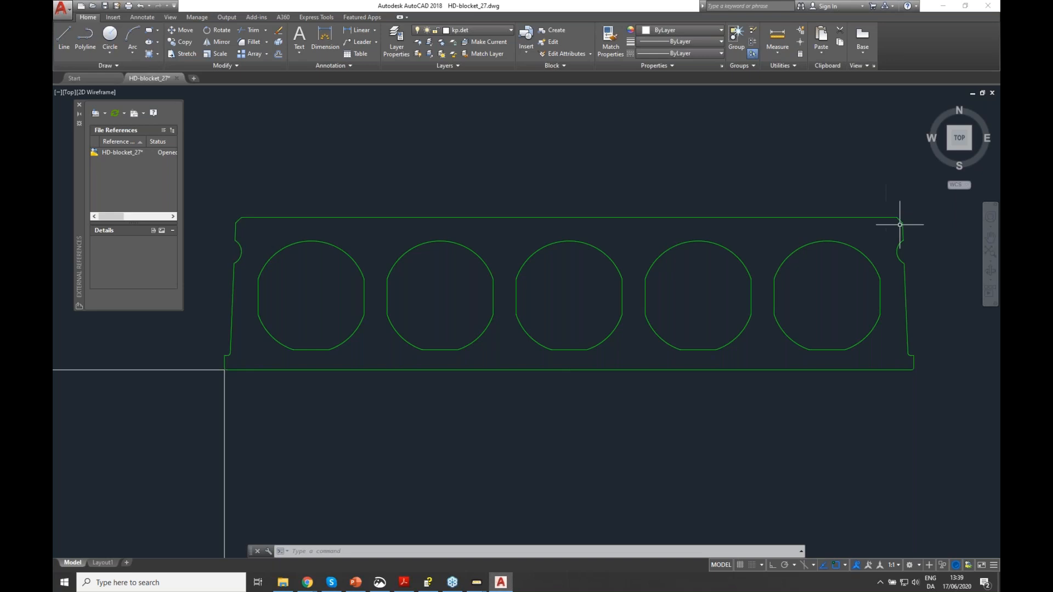
pyautogui.moveTo(903, 224)
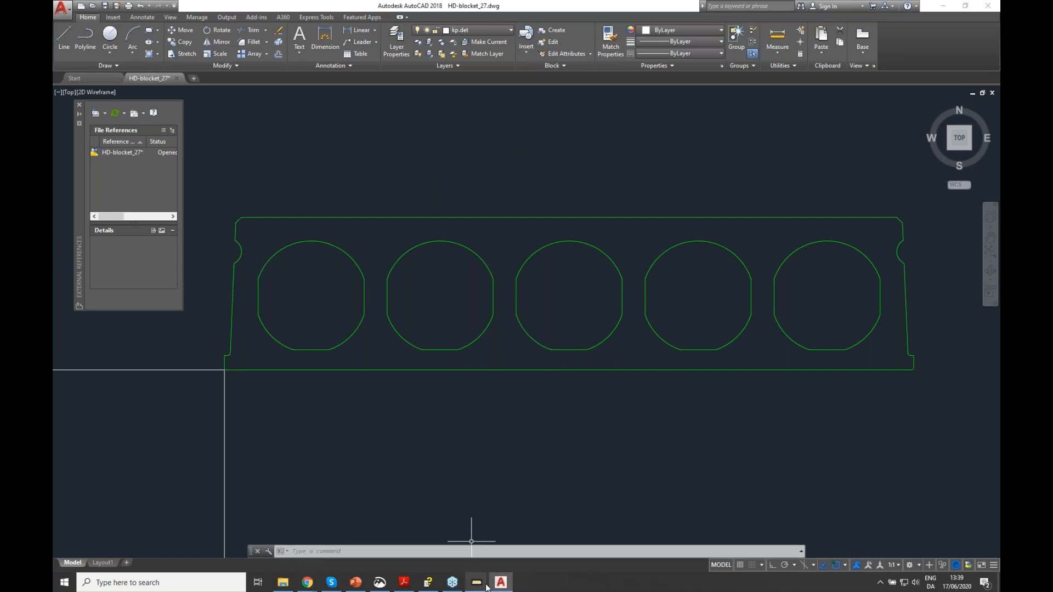
# Switch back to the PRE-Stress session with the imported section and add beam 123 with section webinar_001 to the project
pyautogui.moveTo(477, 581)
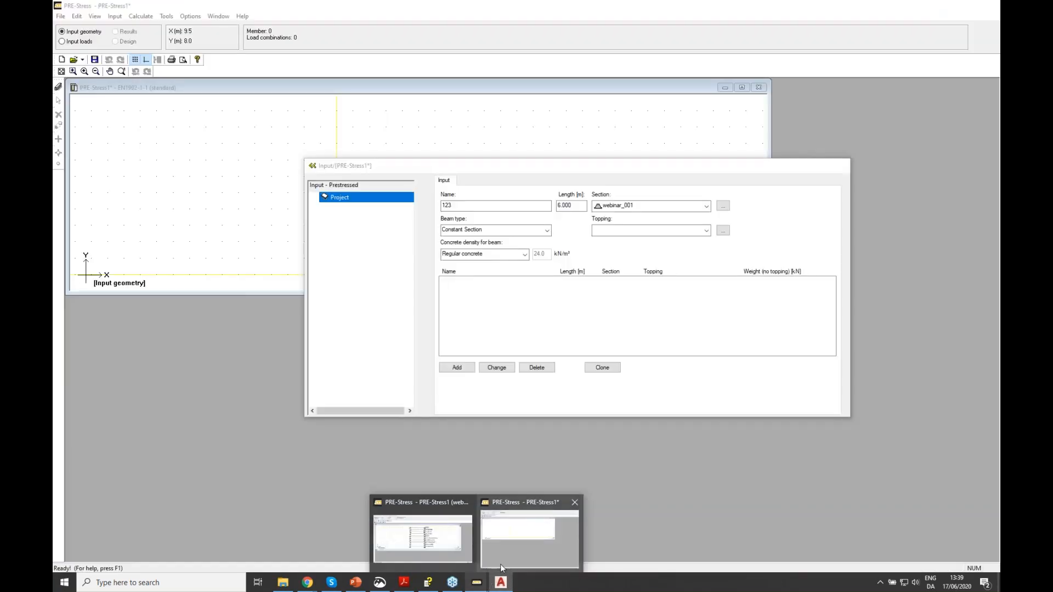
pyautogui.click(502, 568)
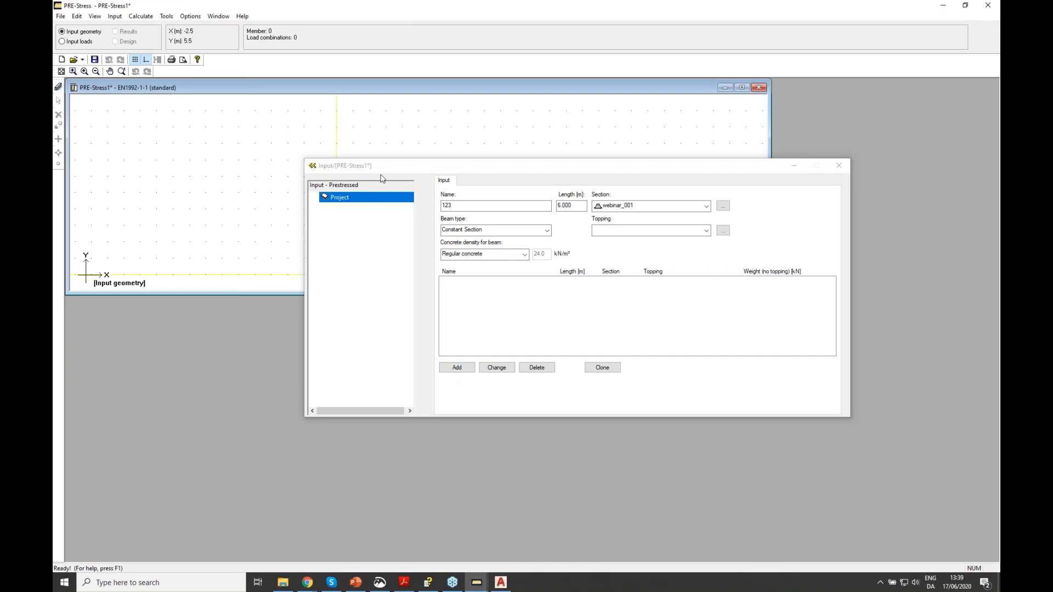
pyautogui.moveTo(506, 164); pyautogui.dragTo(486, 166)
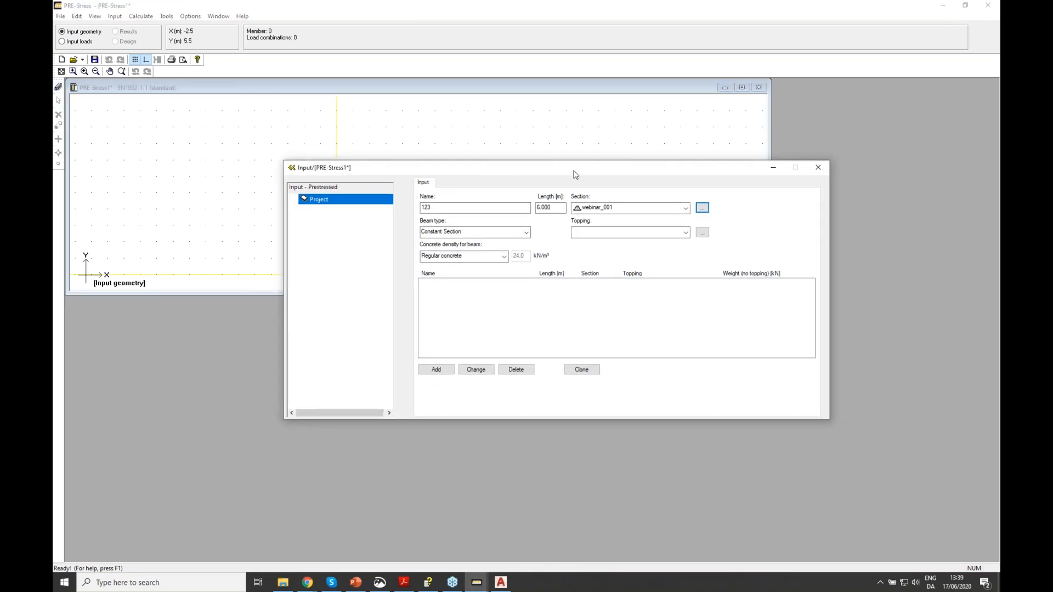
pyautogui.click(436, 370)
pyautogui.click(576, 368)
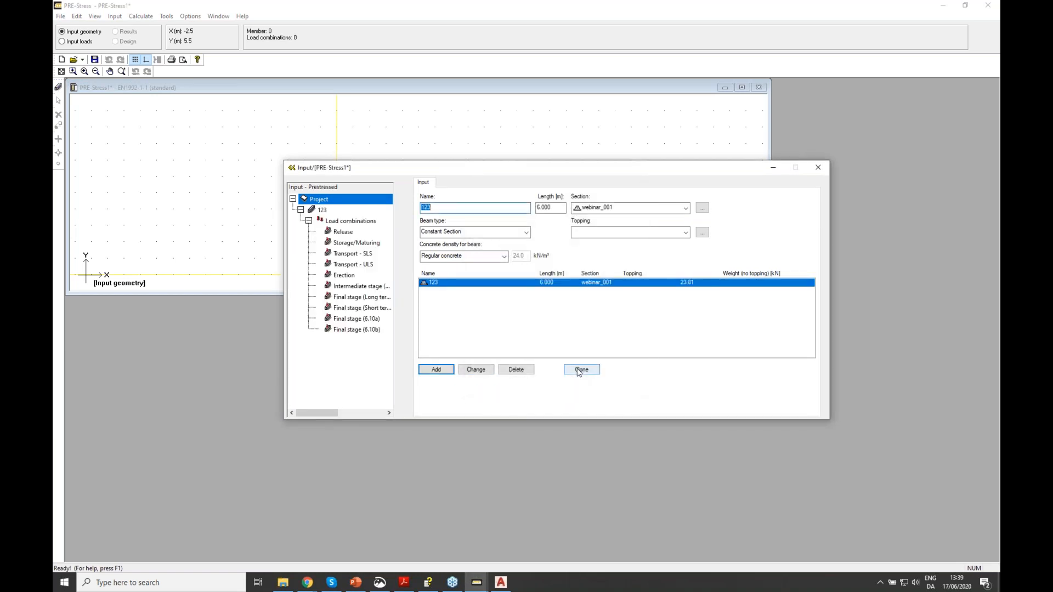
# Open beam 123's main reinforcement and inspect the enlarged view of its cross-section
pyautogui.click(326, 211)
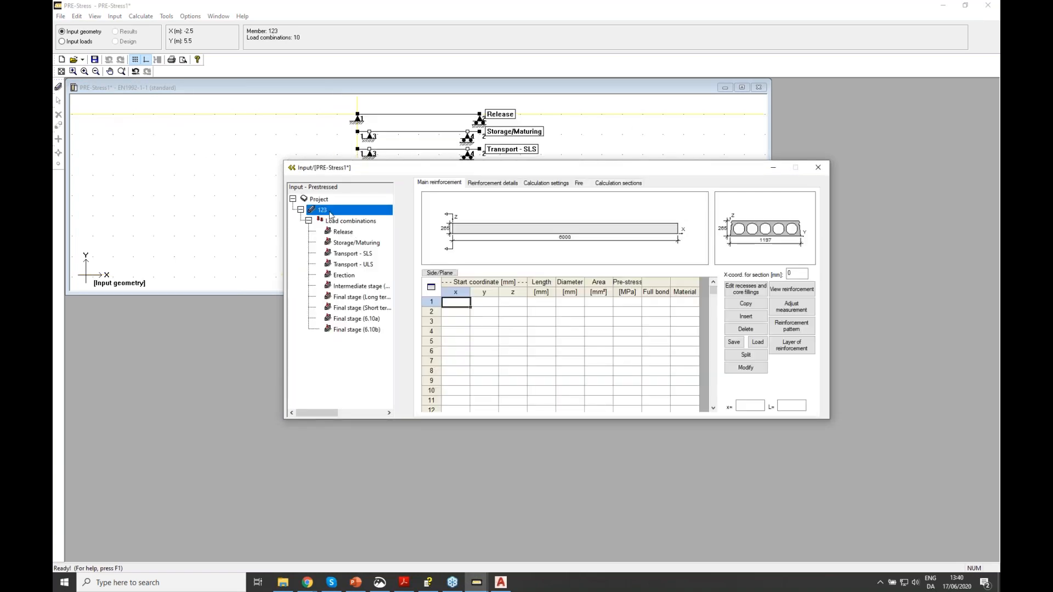
pyautogui.click(752, 221)
pyautogui.click(753, 221)
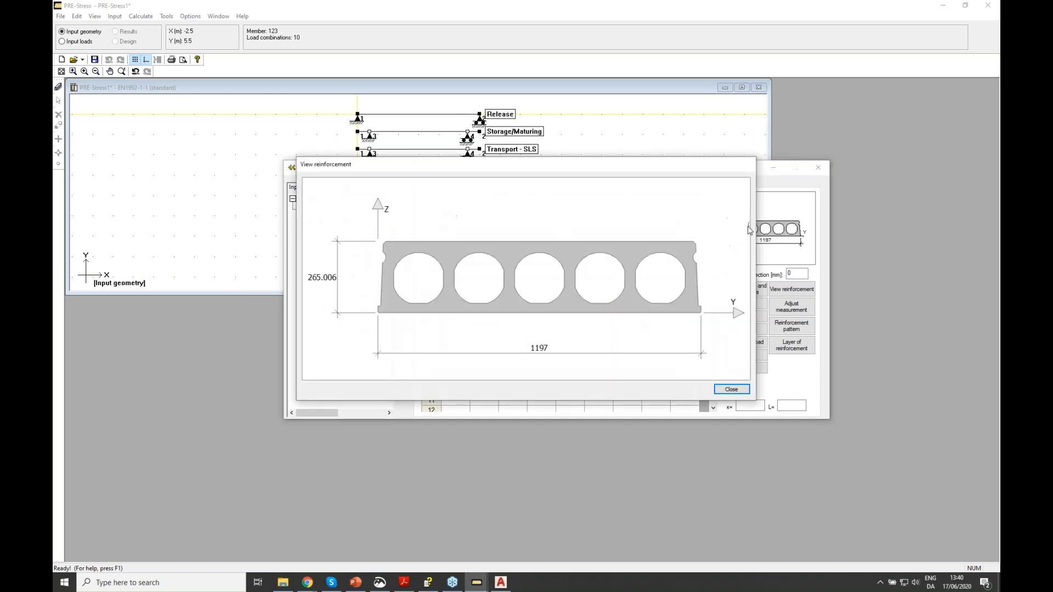
pyautogui.click(731, 390)
# Try to add a first bottom reinforcement layer of 6 strands with a 12.9 mm diameter
pyautogui.click(791, 345)
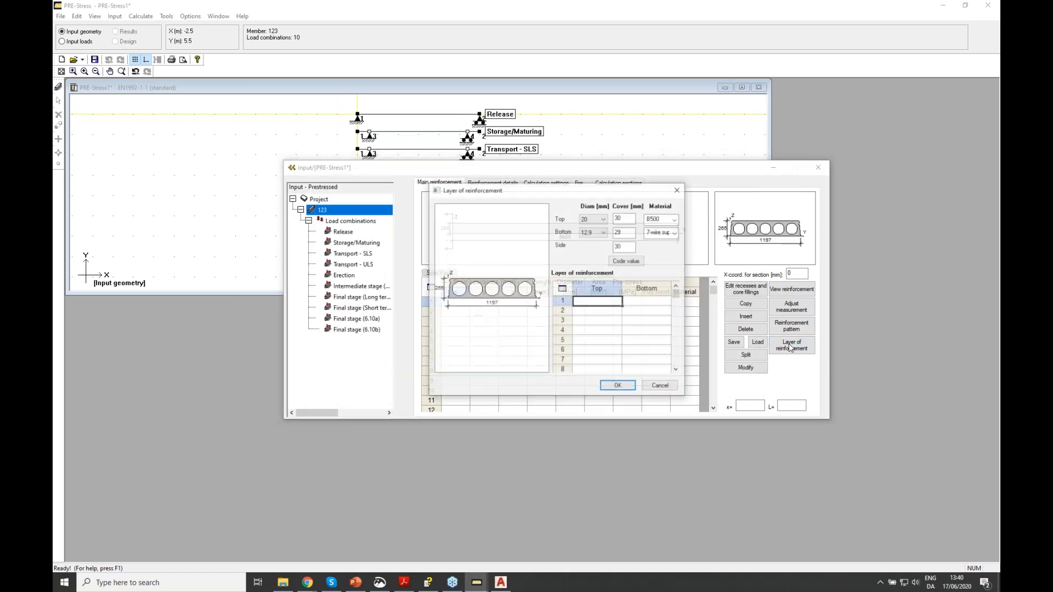
pyautogui.click(647, 303)
pyautogui.write('6')
pyautogui.click(648, 341)
pyautogui.click(619, 386)
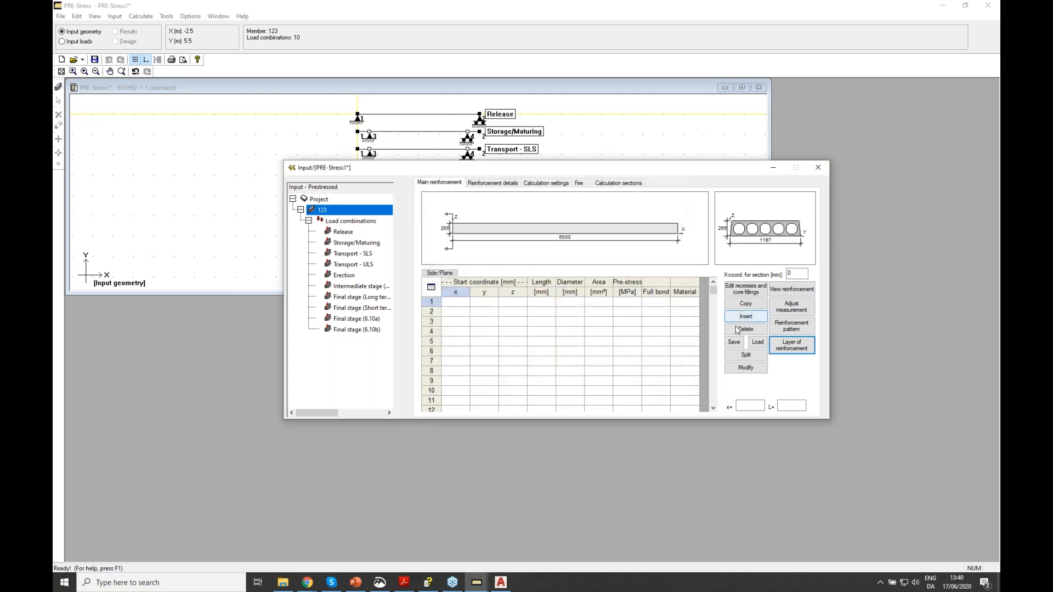
# Enter 4 bottom strands and 2 top B500 bars of 20 mm as the first reinforcement layers, then recheck the layer settings
pyautogui.click(804, 347)
pyautogui.click(658, 302)
pyautogui.write('4')
pyautogui.click(639, 333)
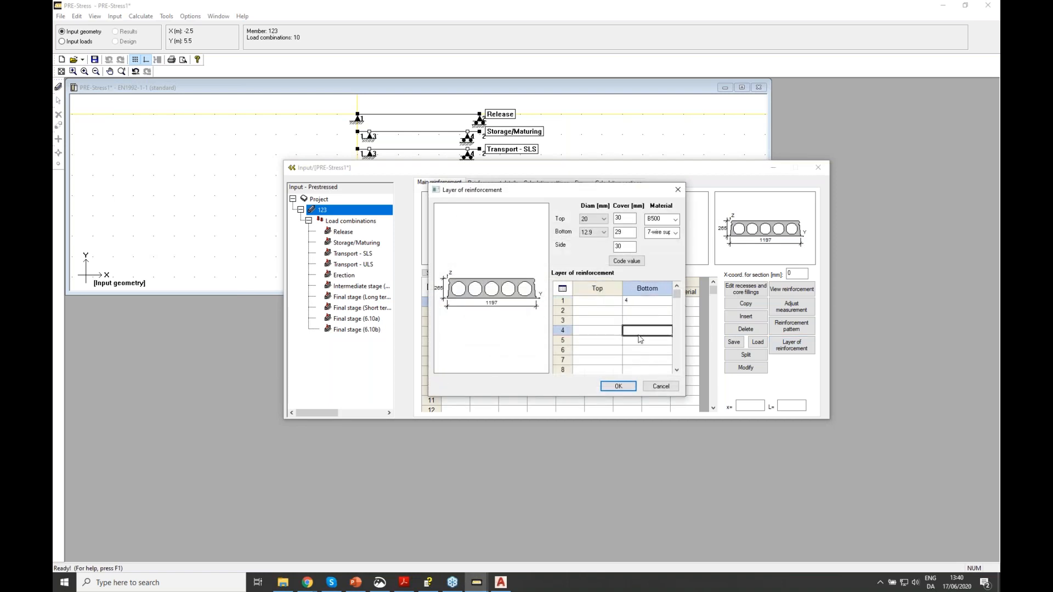
pyautogui.click(613, 301)
pyautogui.write('2')
pyautogui.click(602, 314)
pyautogui.click(618, 387)
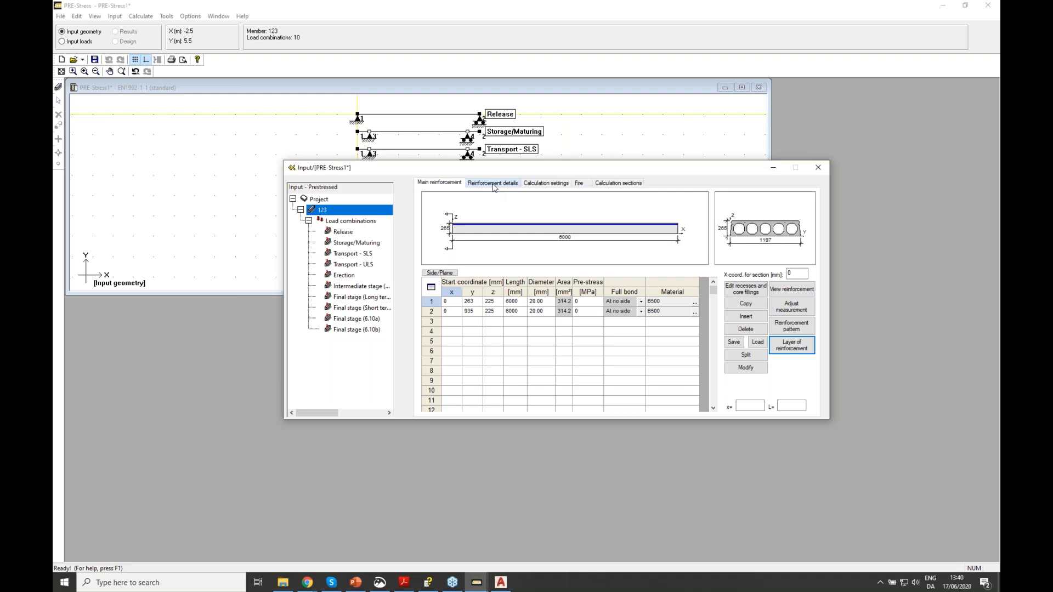
pyautogui.click(792, 345)
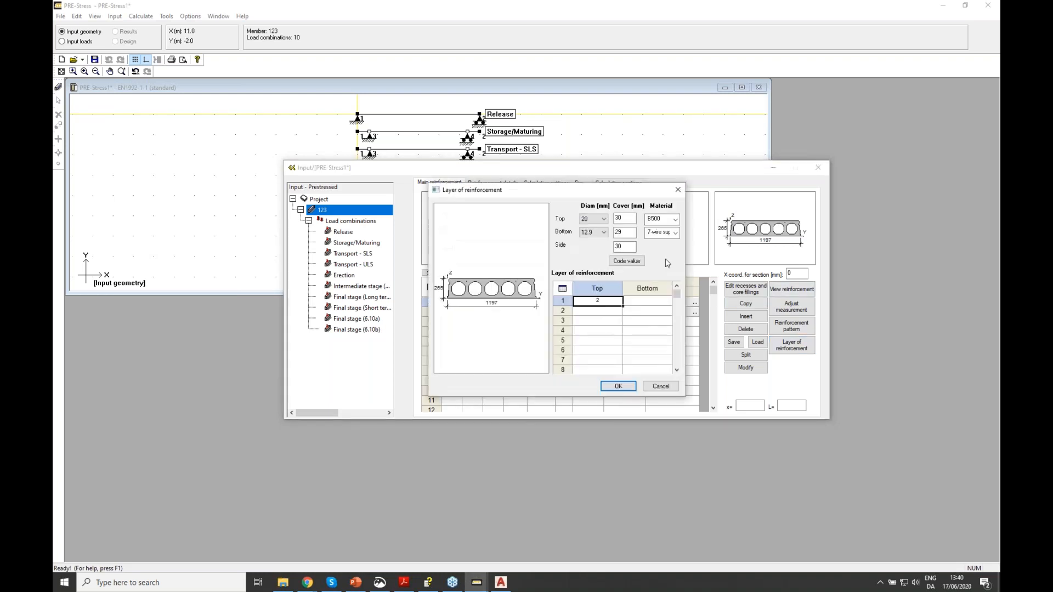
pyautogui.click(673, 387)
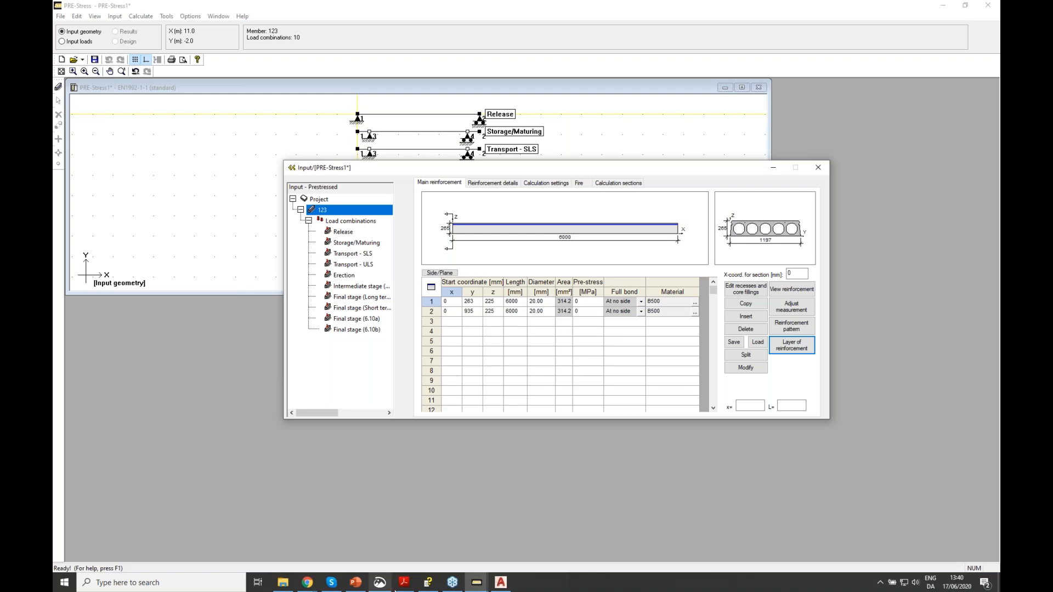
# Show the Hollowcore calculation slide in PowerPoint, and view beam 123's shear calculation settings back in PRE-Stress
pyautogui.click(355, 583)
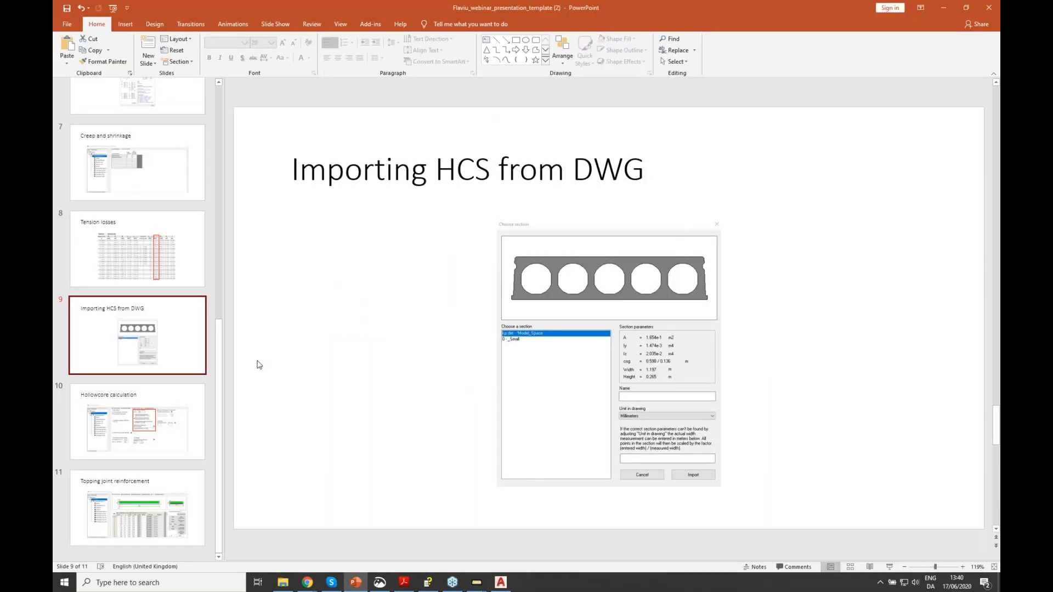
pyautogui.click(165, 410)
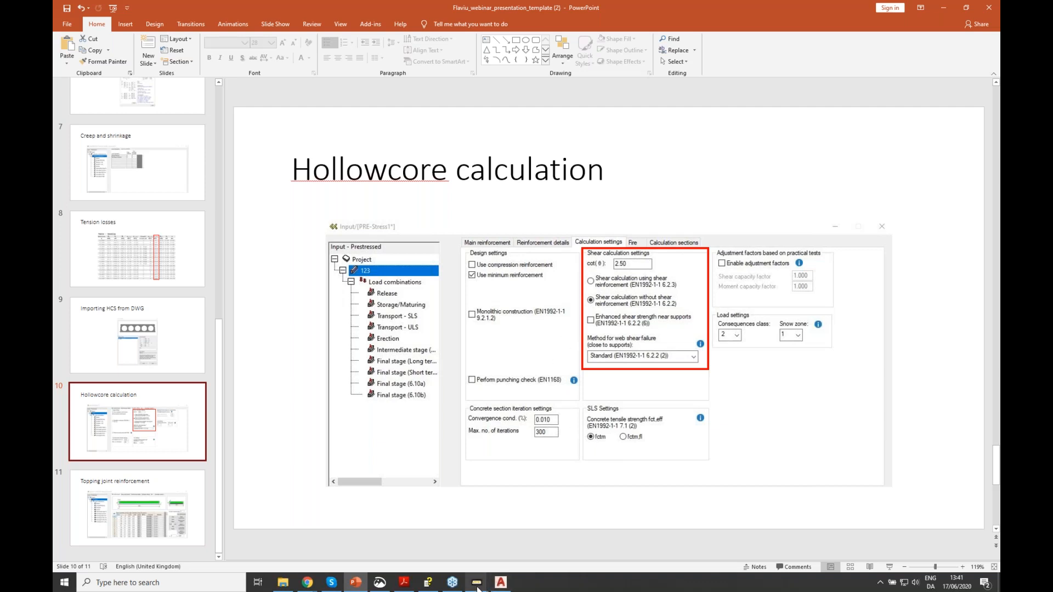
pyautogui.moveTo(477, 588)
pyautogui.click(504, 538)
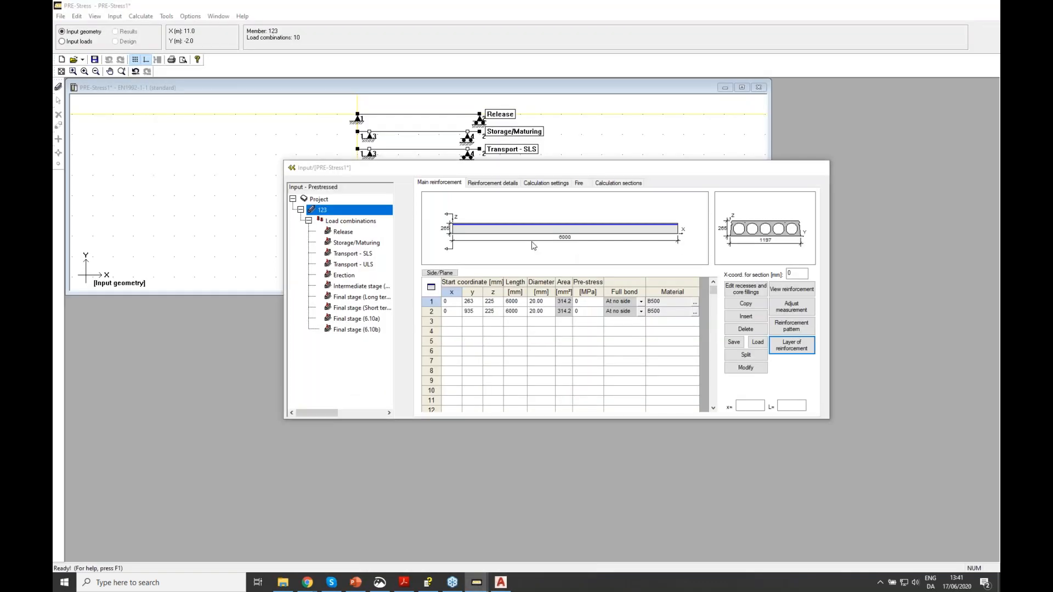
pyautogui.click(496, 187)
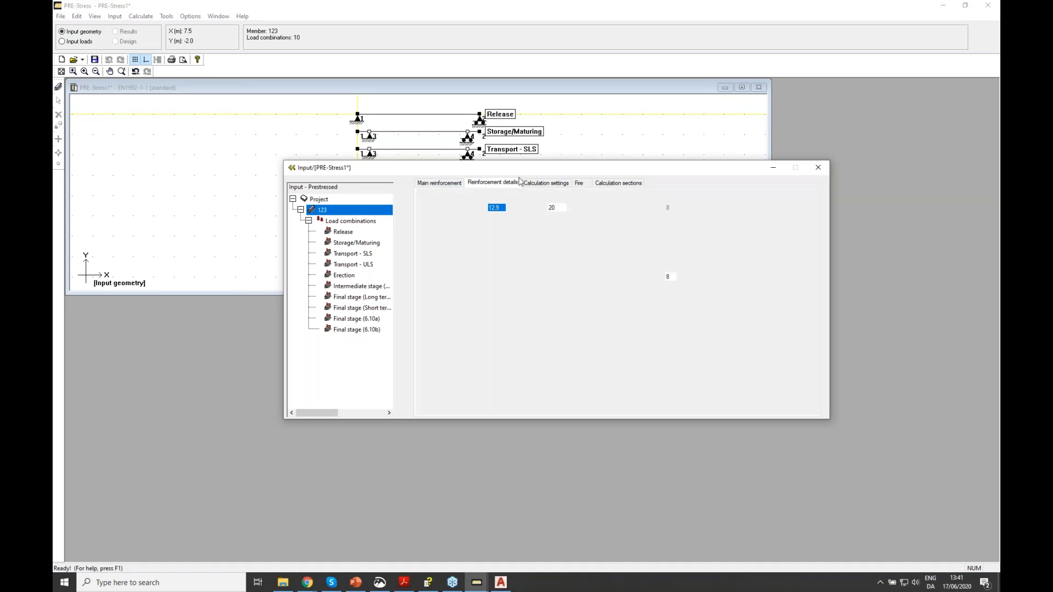
pyautogui.click(541, 183)
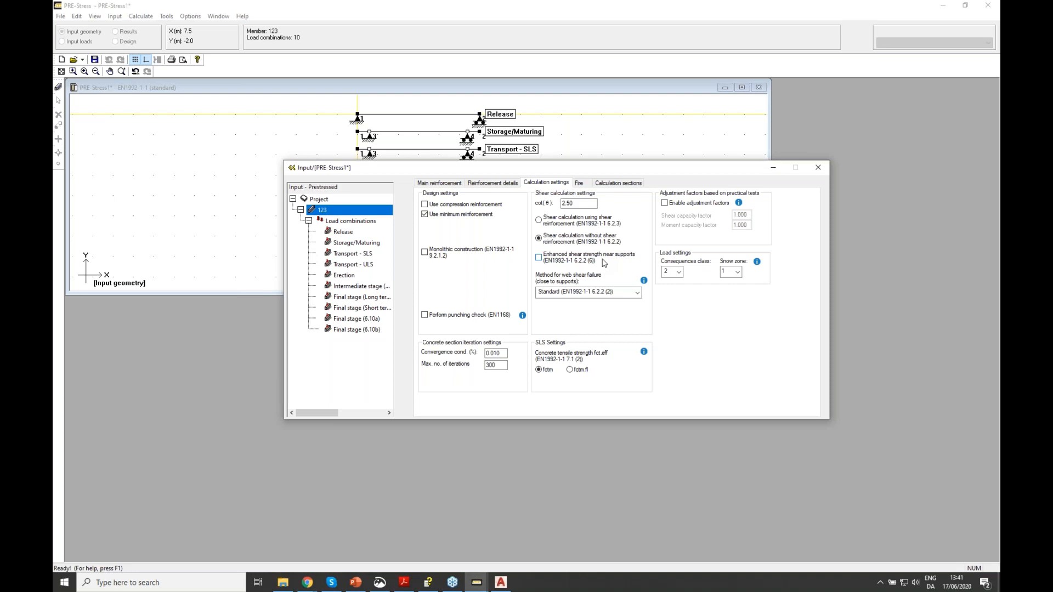
# Switch to the PowerPoint presentation and show the Topping joint reinforcement slide
pyautogui.moveTo(477, 582)
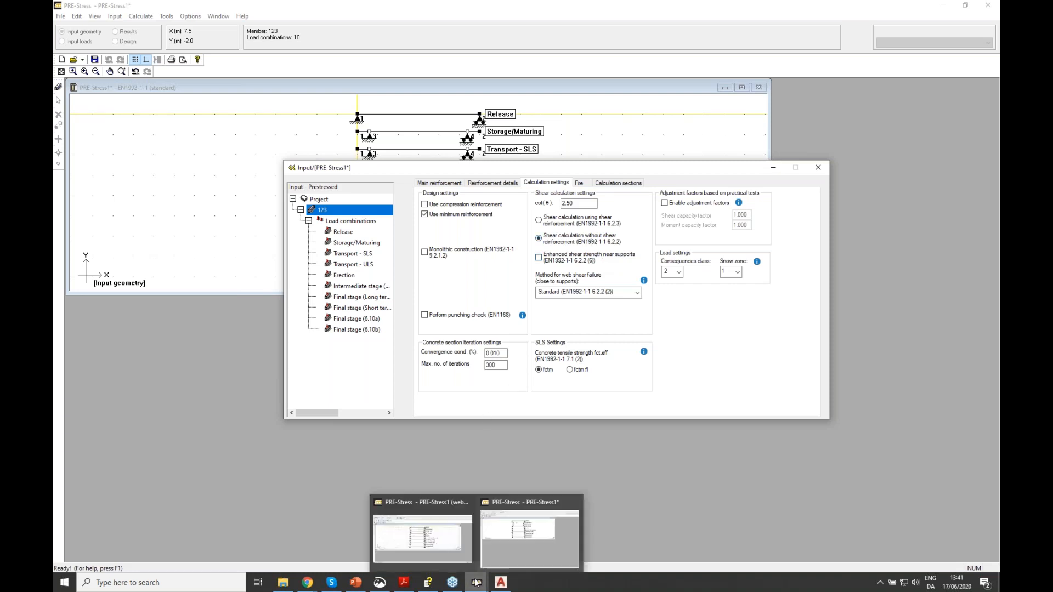
pyautogui.click(358, 585)
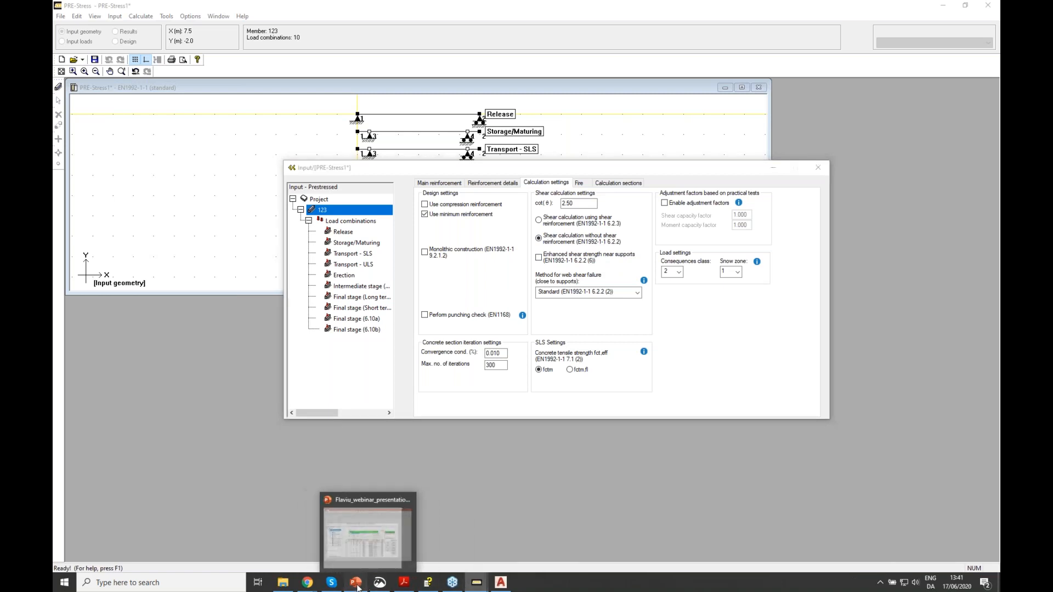
pyautogui.click(167, 493)
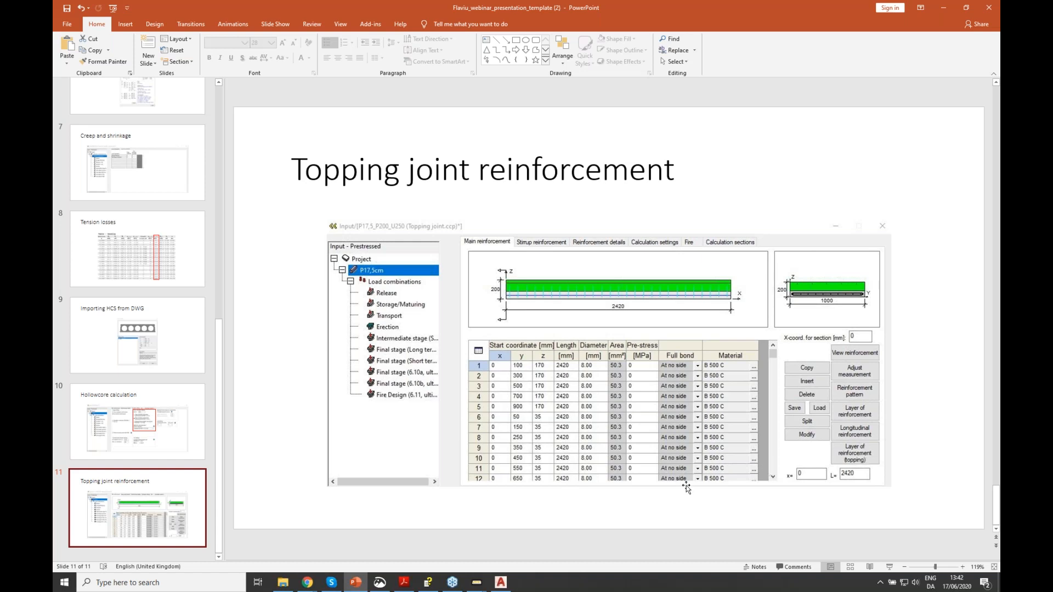
# Switch to File Explorer and open the folder PRE-Stress webinar 17.06.20 inside StruSoft
pyautogui.moveTo(478, 584)
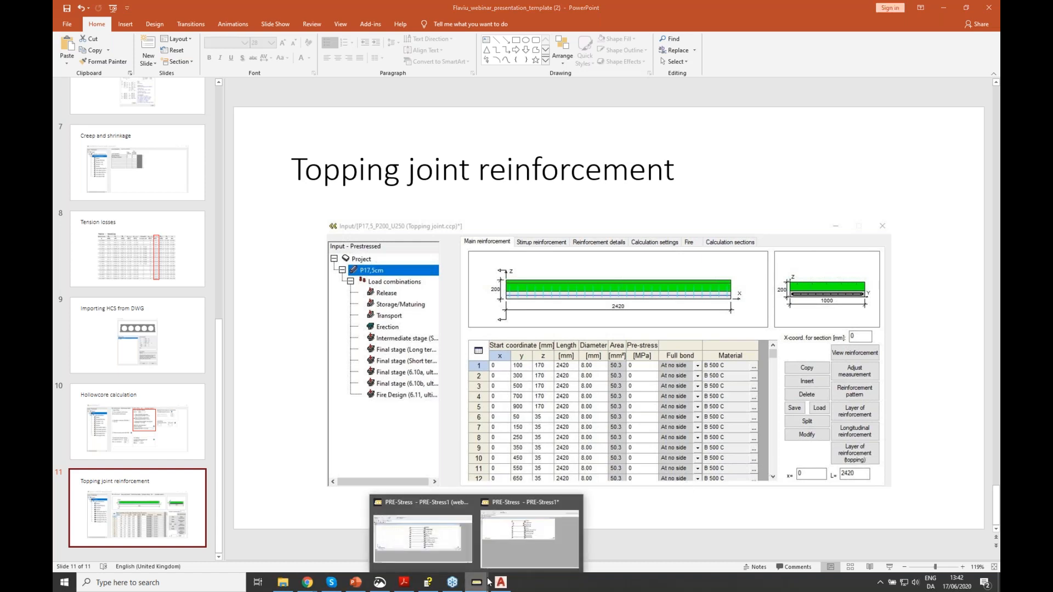
pyautogui.moveTo(509, 551)
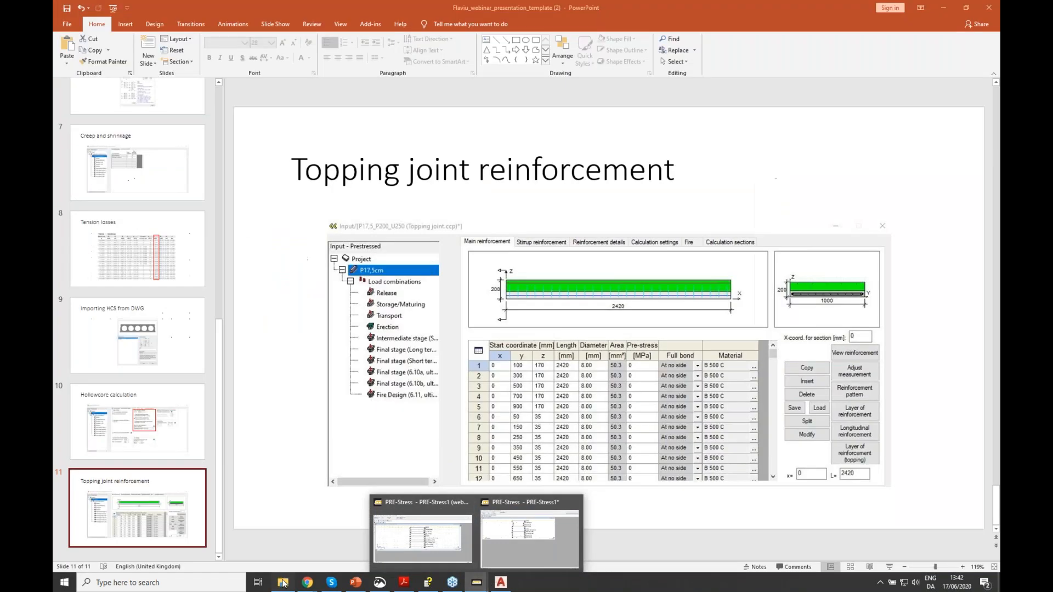
pyautogui.click(283, 584)
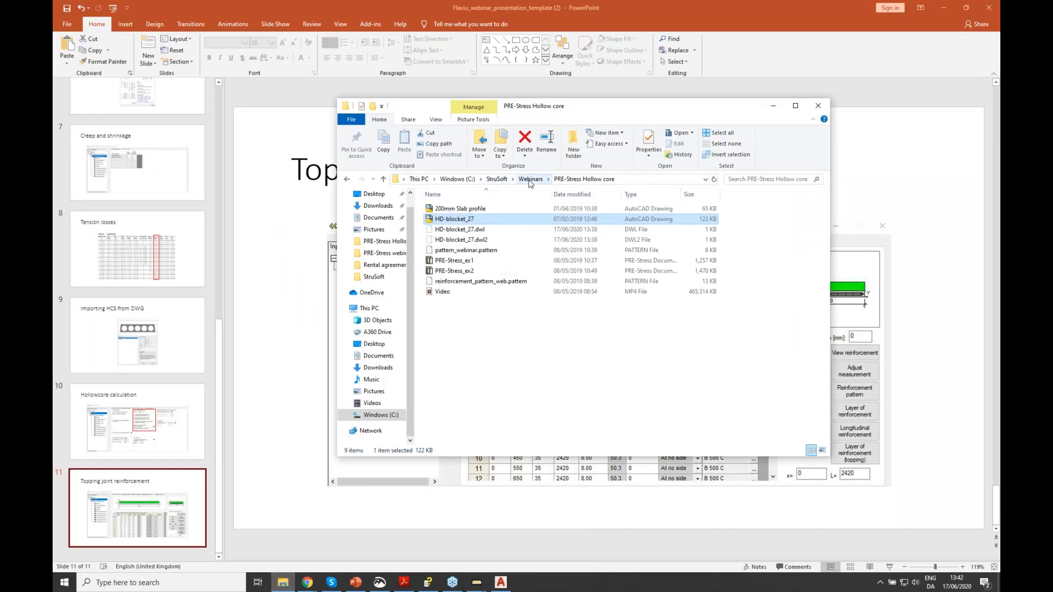
pyautogui.click(497, 179)
pyautogui.scroll(10, 483, 336)
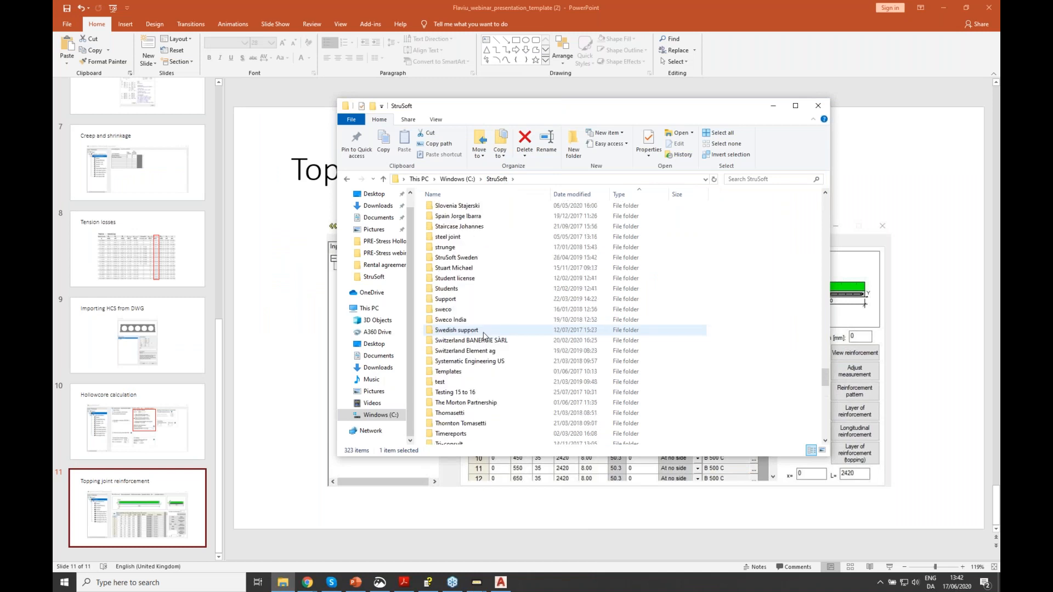
pyautogui.scroll(10, 484, 336)
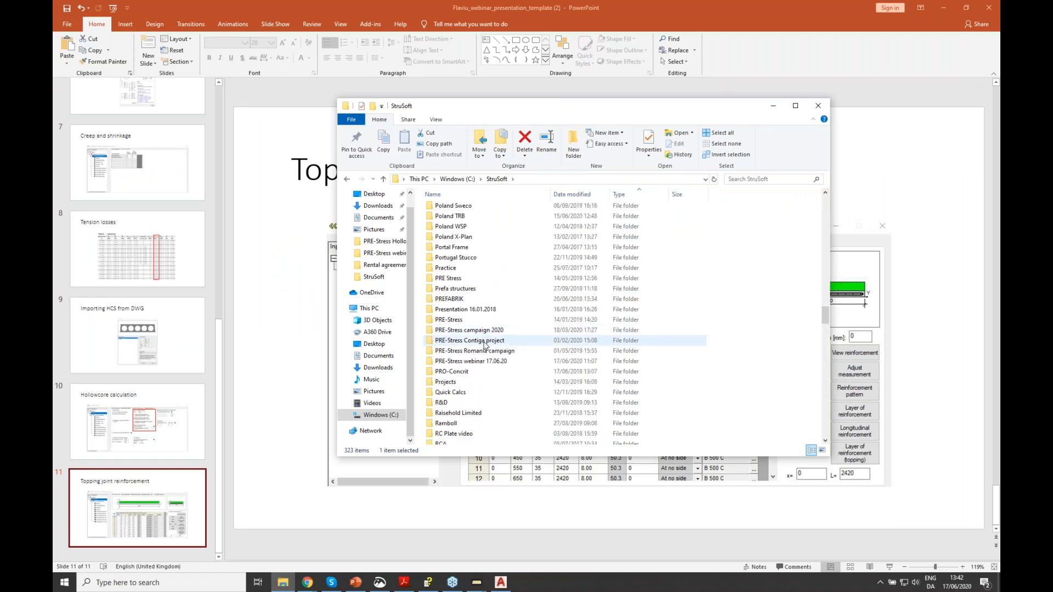
pyautogui.doubleClick(482, 362)
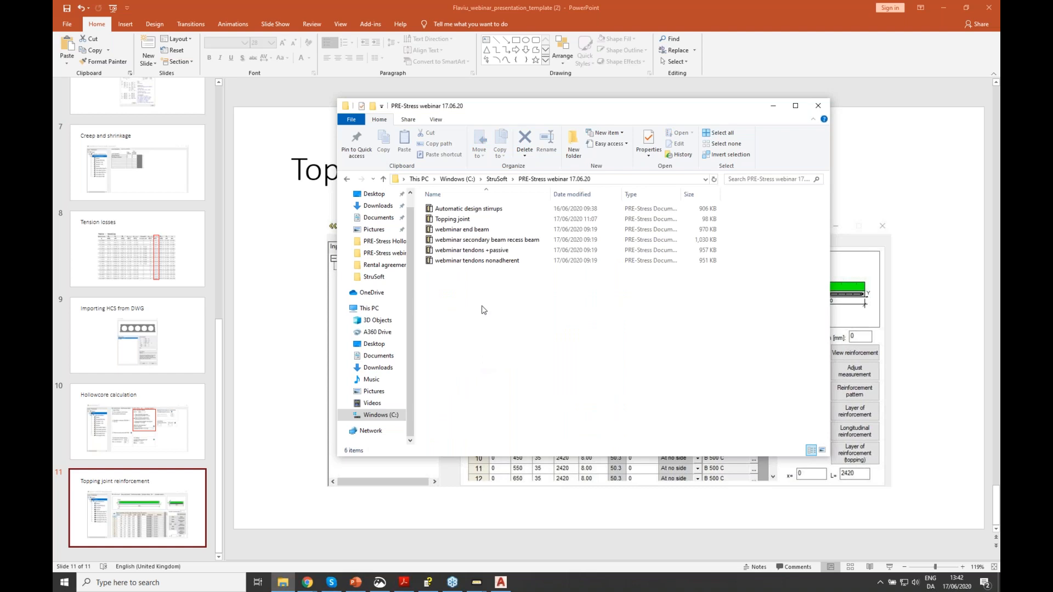
# Open the Automatic design stirrups project and view its member's main reinforcement in geometry input mode
pyautogui.doubleClick(484, 214)
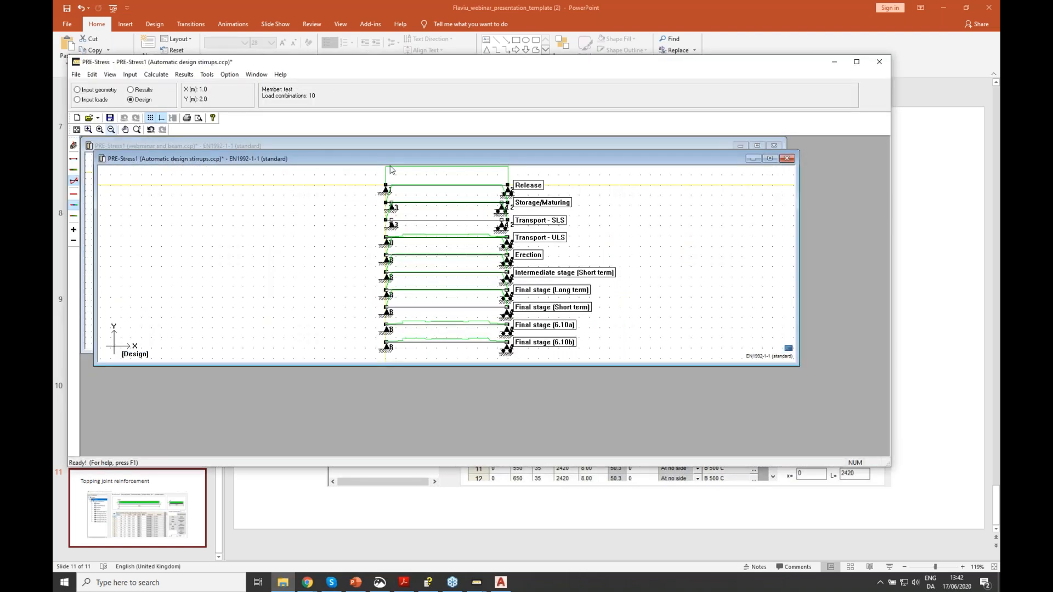
pyautogui.moveTo(346, 159); pyautogui.dragTo(388, 170)
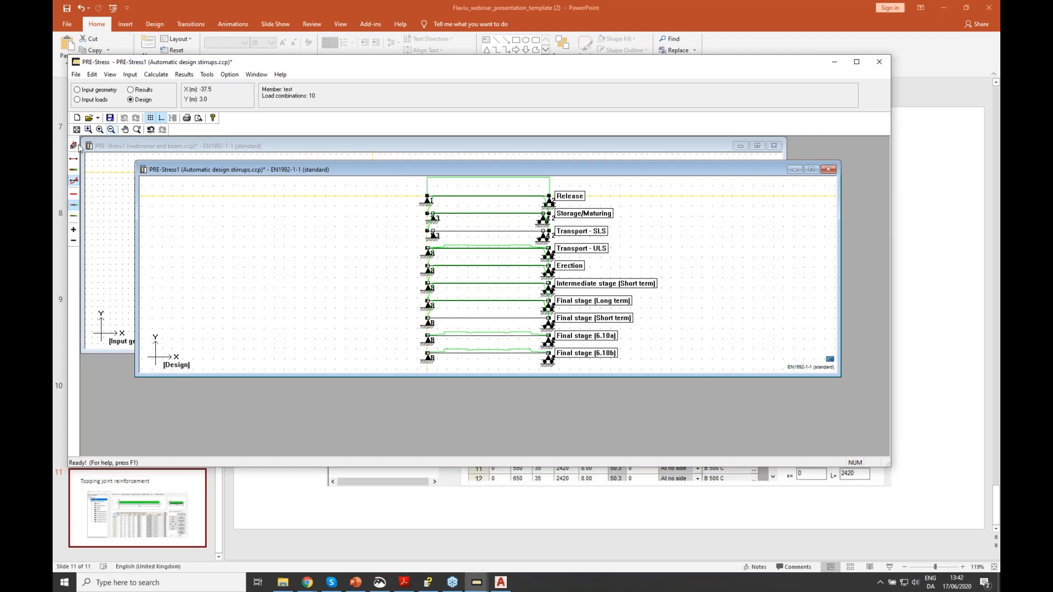
pyautogui.click(78, 91)
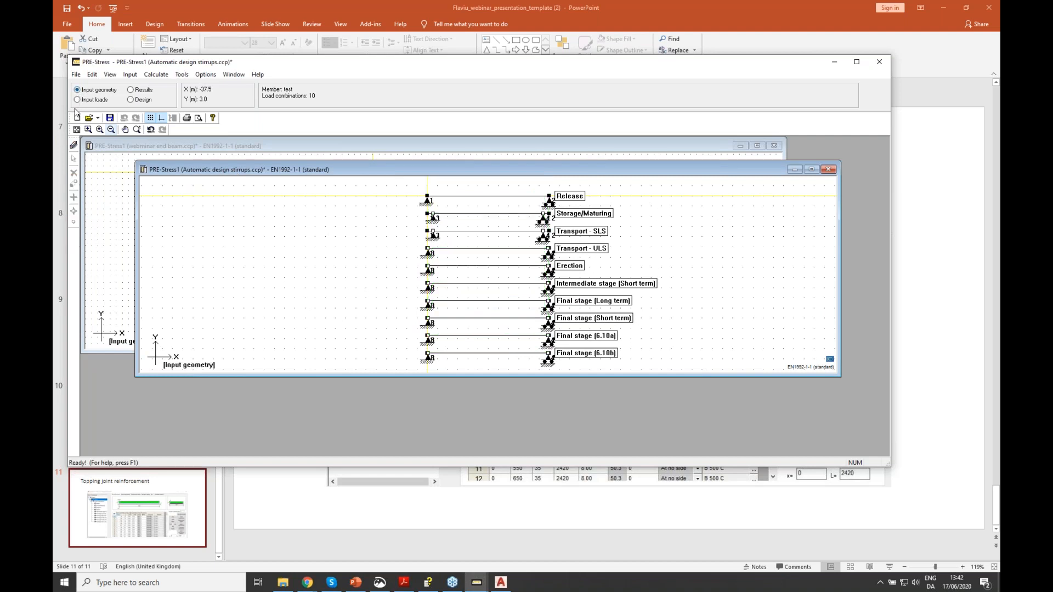
pyautogui.click(74, 145)
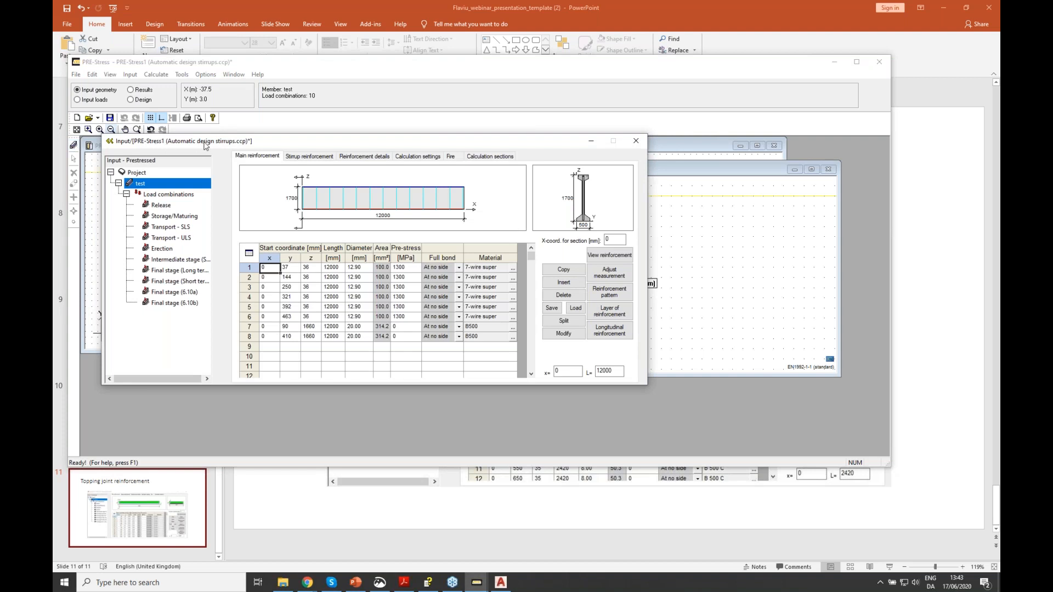
# Open the Topping joint project from the webinar folder and show member P17,5cm's main reinforcement input
pyautogui.click(283, 583)
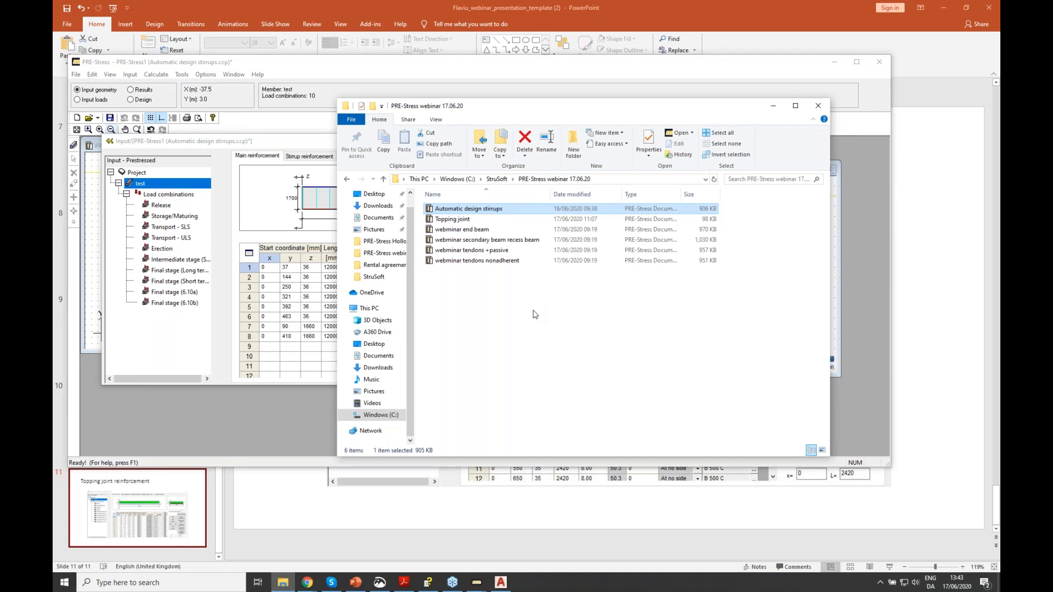
pyautogui.doubleClick(452, 219)
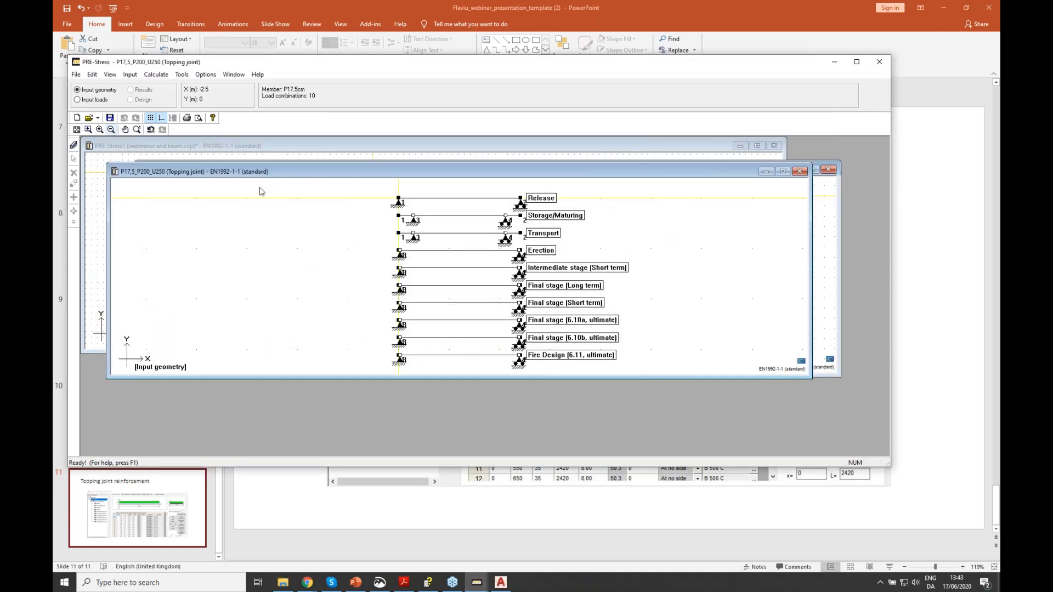
pyautogui.click(73, 146)
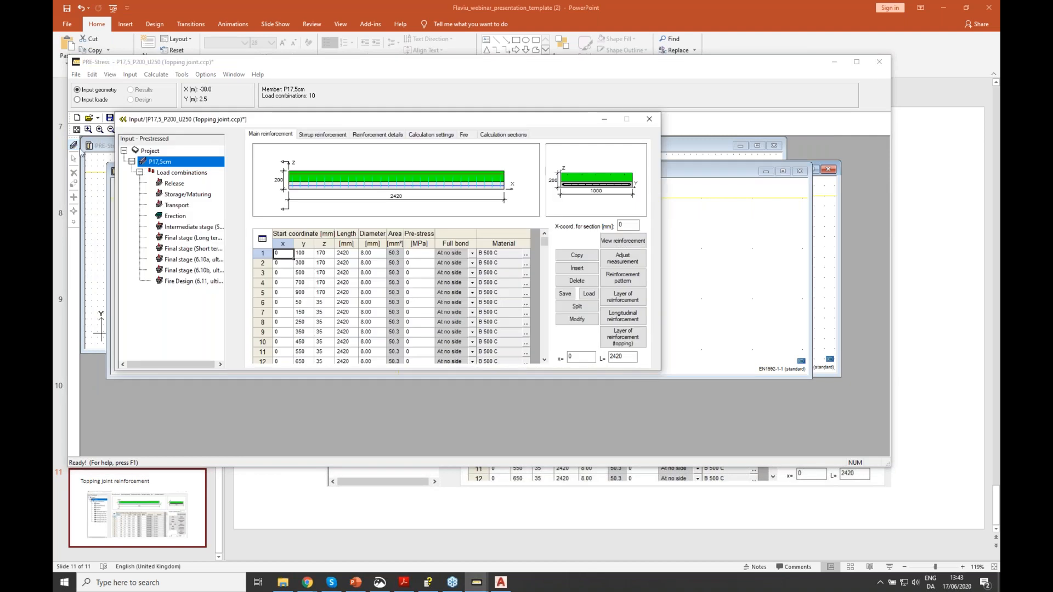
pyautogui.moveTo(361, 121); pyautogui.dragTo(510, 119)
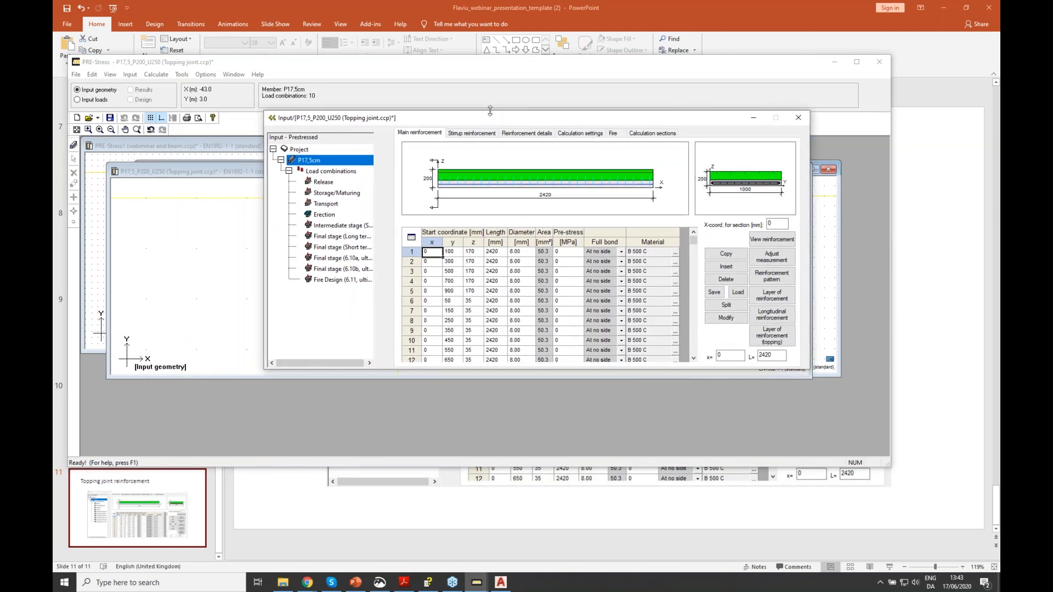
# Inspect member P17,5cm's stirrup reinforcement and the Beam and Topping position options of both stirrup groups
pyautogui.click(473, 133)
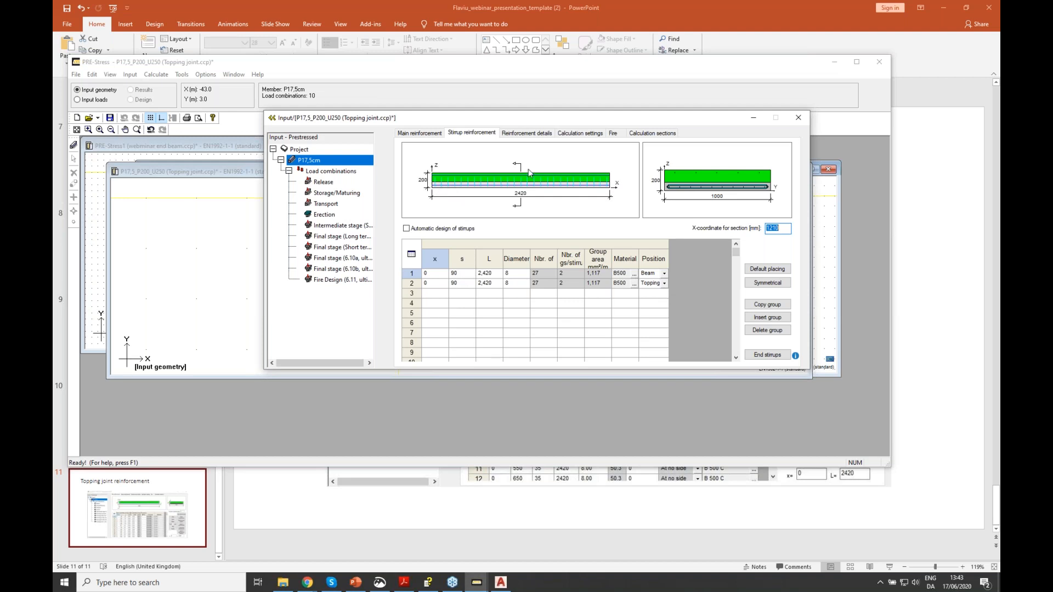
pyautogui.click(664, 284)
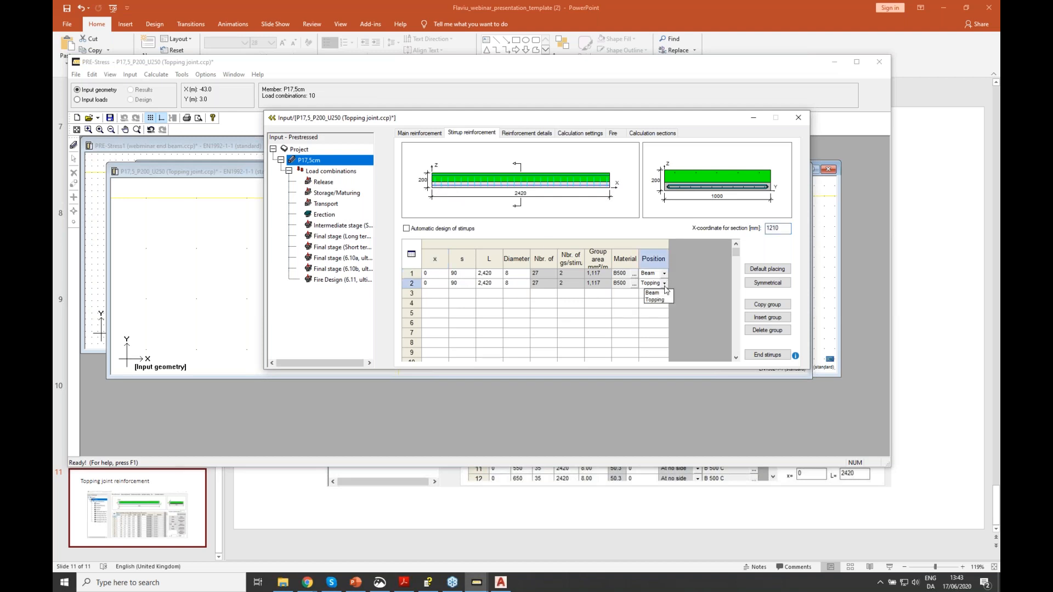
pyautogui.click(664, 273)
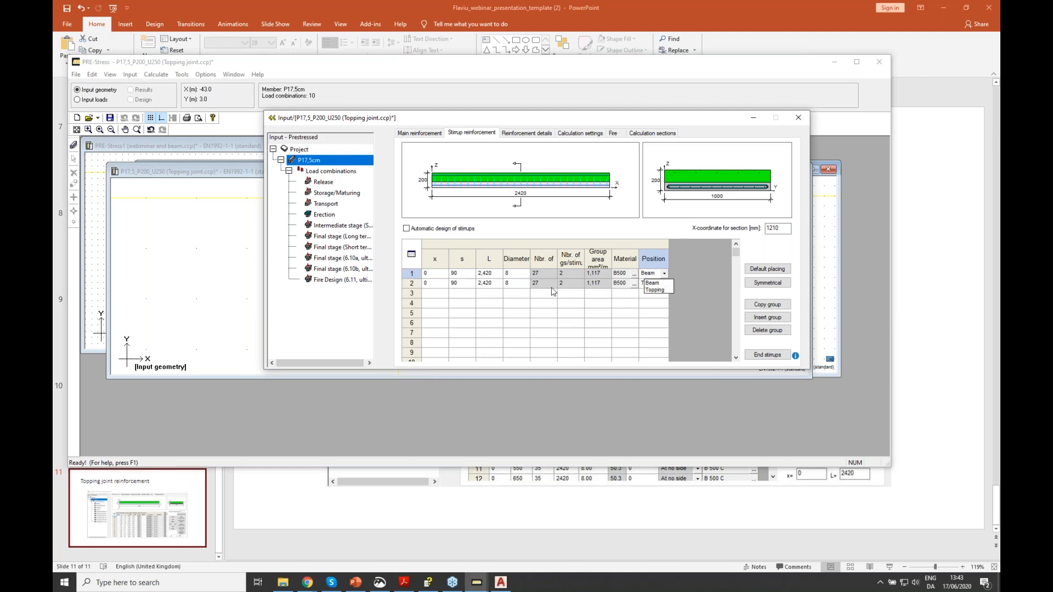
pyautogui.click(686, 294)
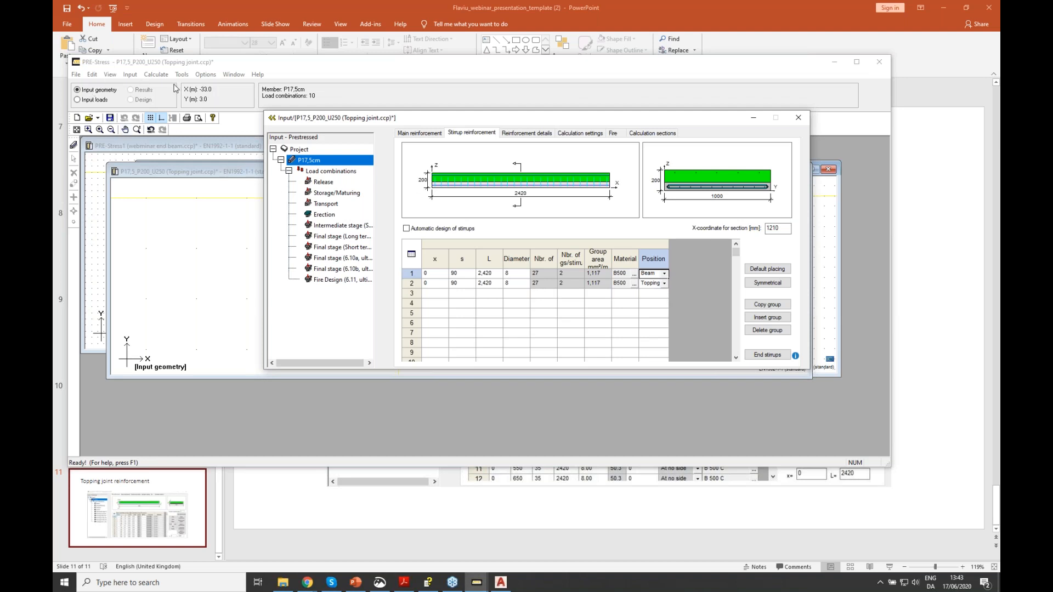
# Run the analysis for all prestressed elements with cracked section analysis enabled
pyautogui.click(156, 75)
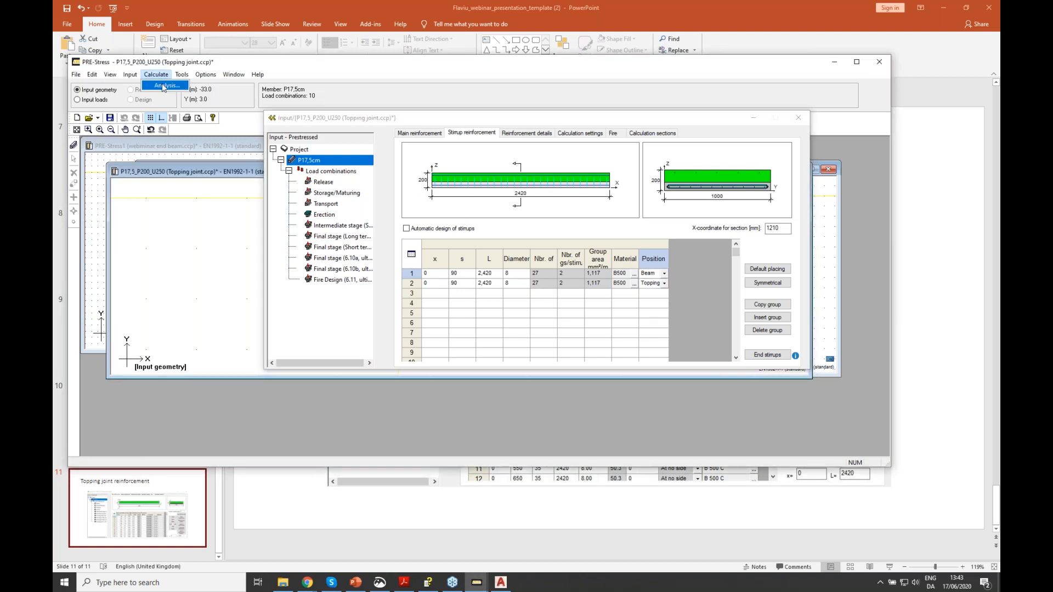
pyautogui.click(164, 86)
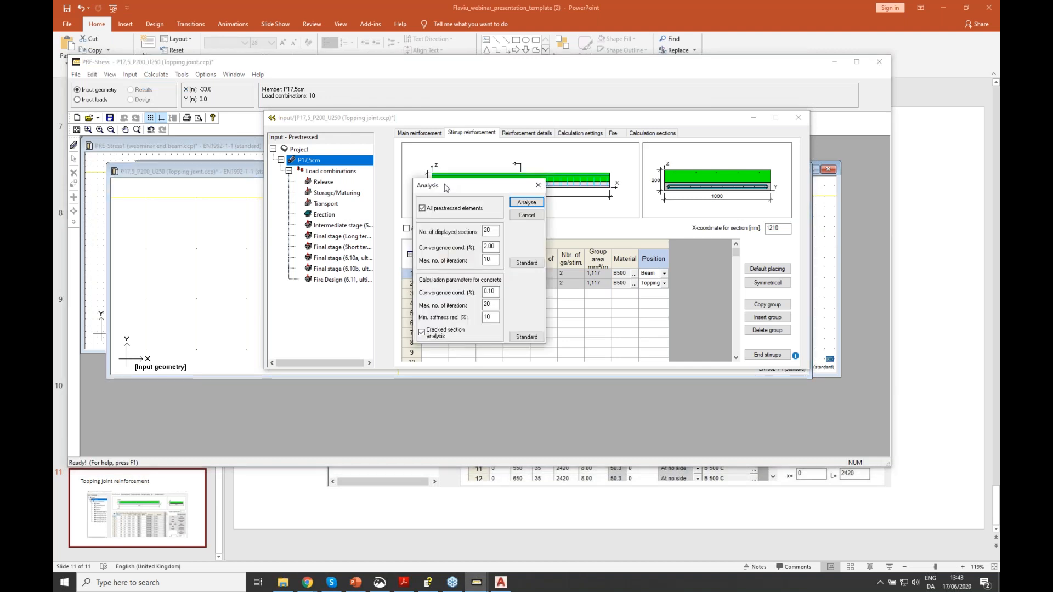
pyautogui.click(526, 203)
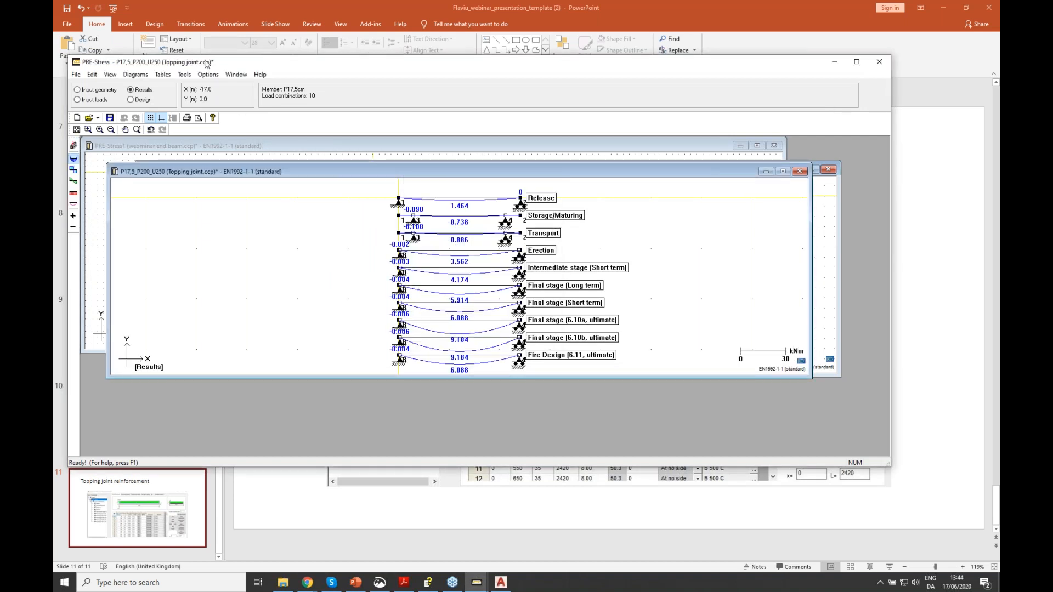
# Switch to design mode and run the code check on member P17,5cm, closing the progress report
pyautogui.click(143, 101)
pyautogui.click(156, 74)
pyautogui.click(165, 83)
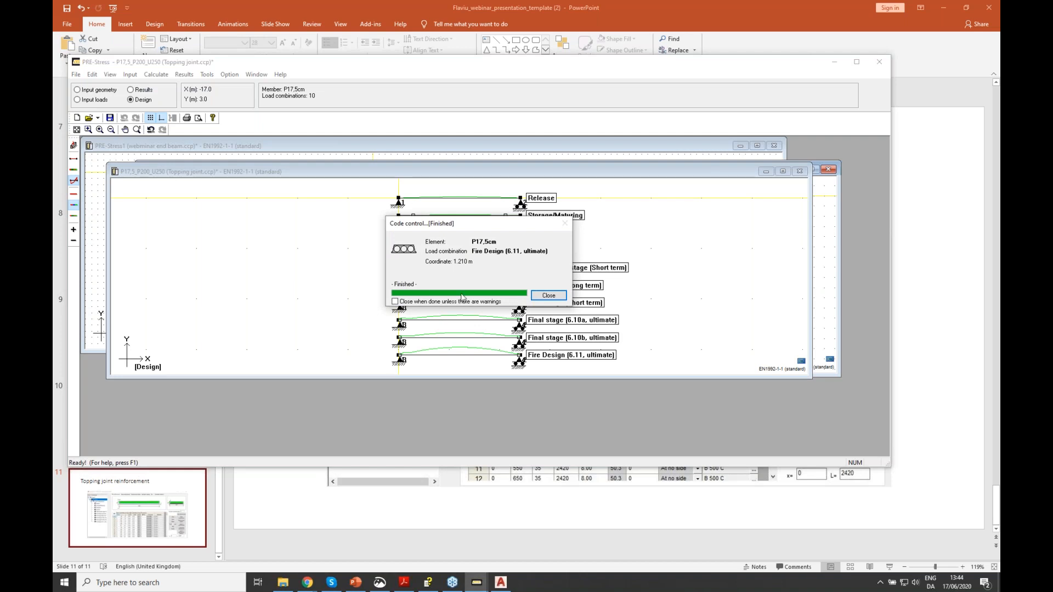
pyautogui.click(548, 295)
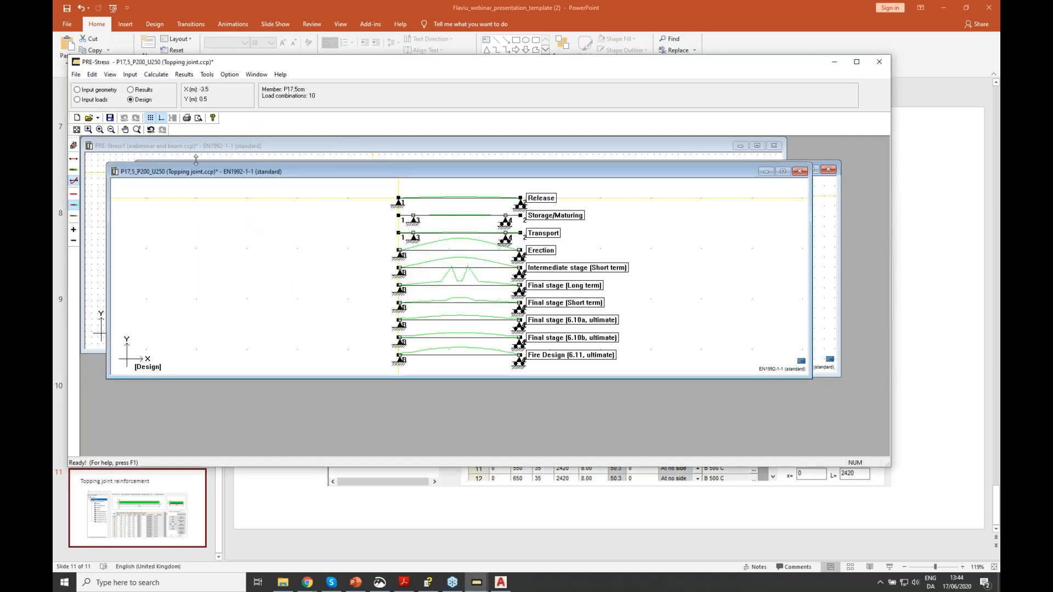
# View the Topping joint result table for load case Final stage (6.10b, ultimate), moving its window clear of the diagrams
pyautogui.click(188, 75)
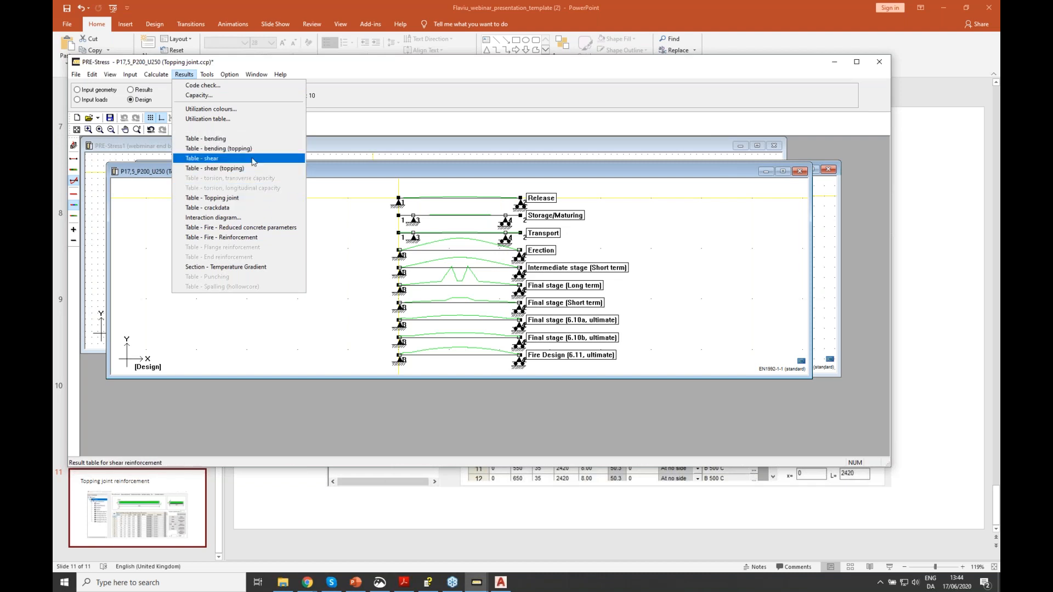
pyautogui.click(242, 199)
pyautogui.click(355, 150)
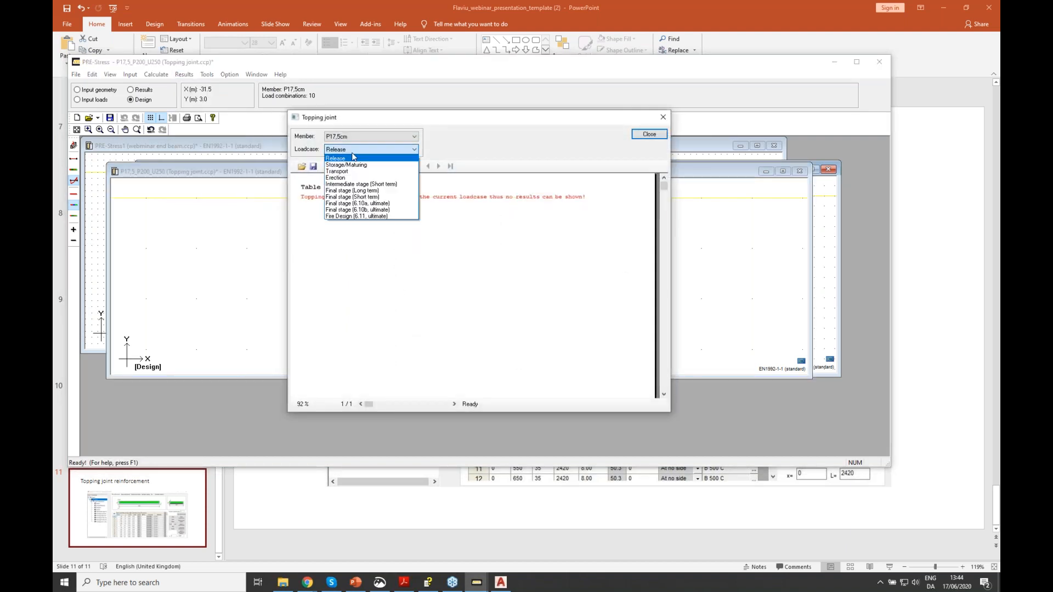
pyautogui.click(361, 211)
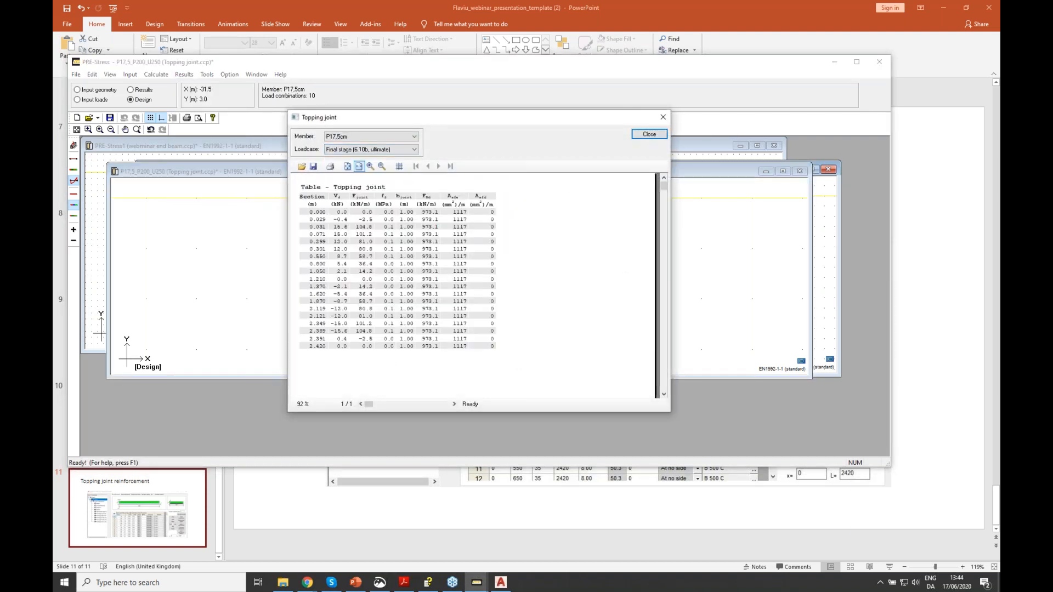
pyautogui.moveTo(384, 120); pyautogui.dragTo(158, 15)
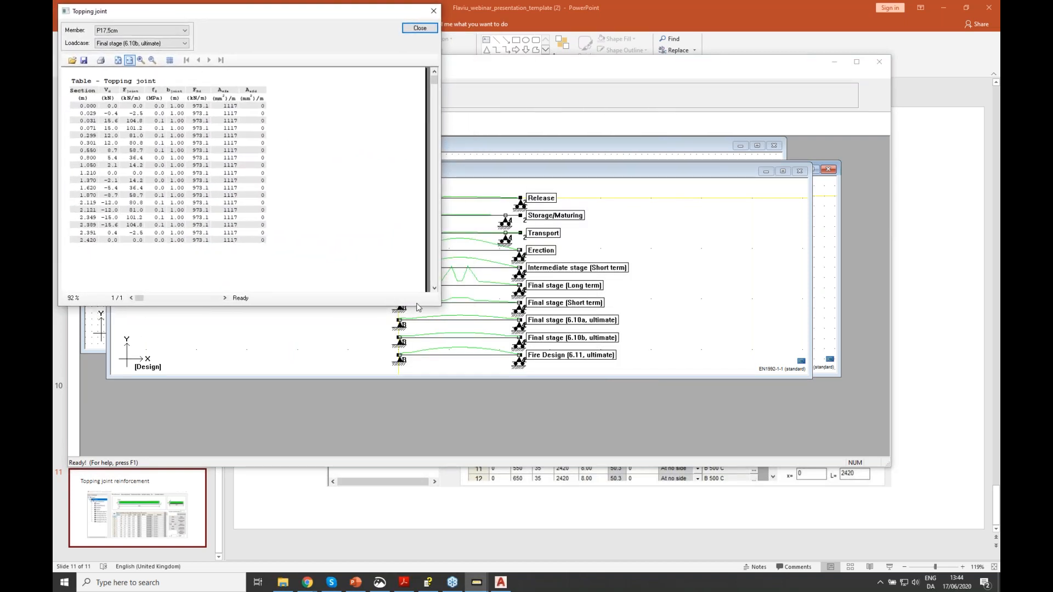
# Enlarge the Topping joint table window to examine its joint force and reinforcement area columns, and close the table
pyautogui.moveTo(439, 305); pyautogui.dragTo(981, 504)
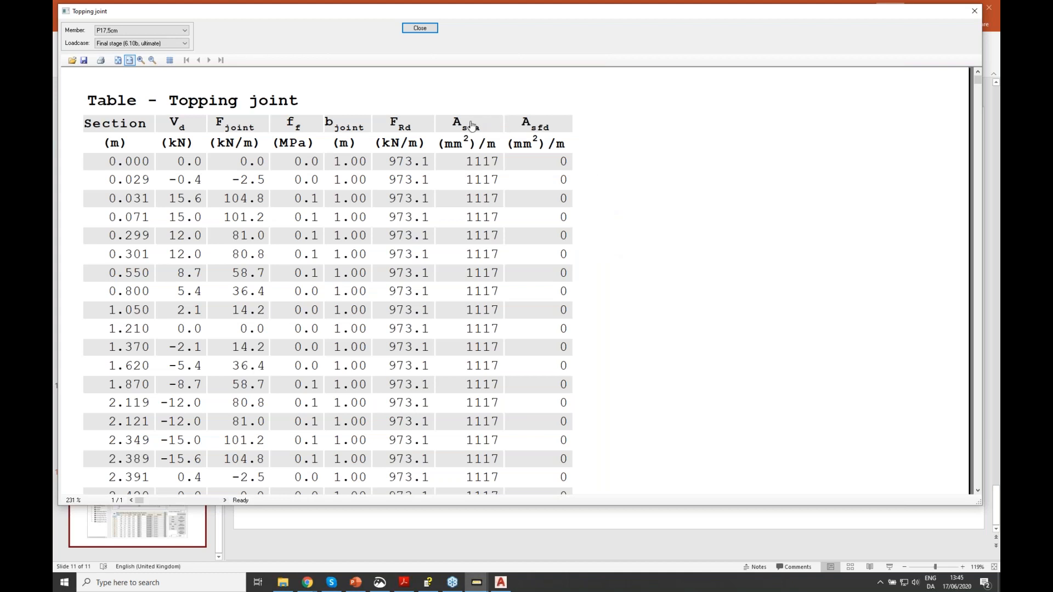
pyautogui.scroll(-1, 484, 296)
pyautogui.scroll(1, 485, 297)
pyautogui.click(419, 27)
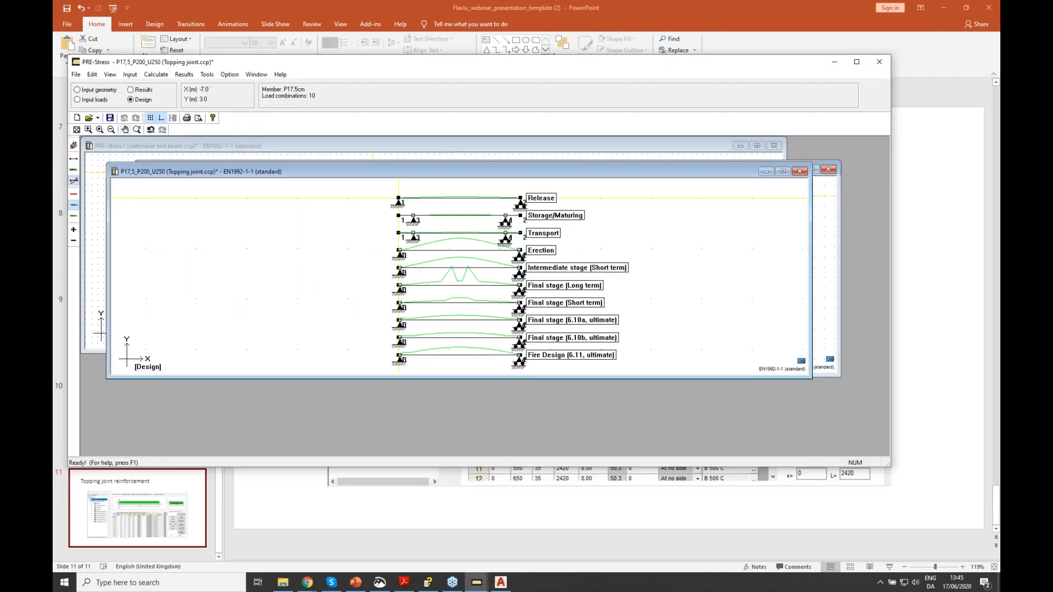
# Return to geometry input, inspect the spacing and length of member P17,5cm's Topping stirrup group, and switch to the PowerPoint presentation
pyautogui.click(74, 147)
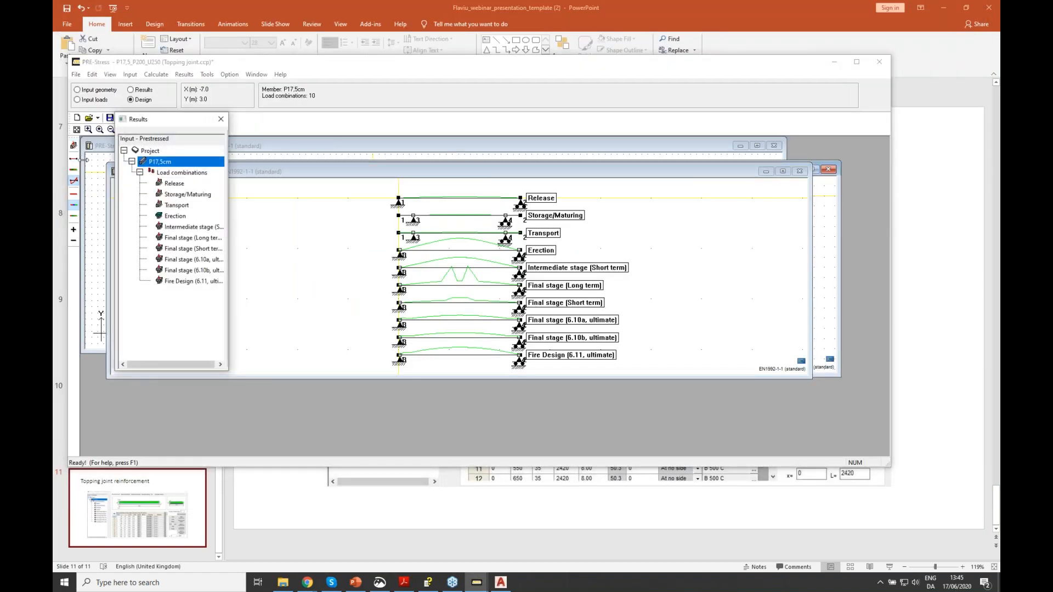
pyautogui.click(77, 90)
pyautogui.click(73, 146)
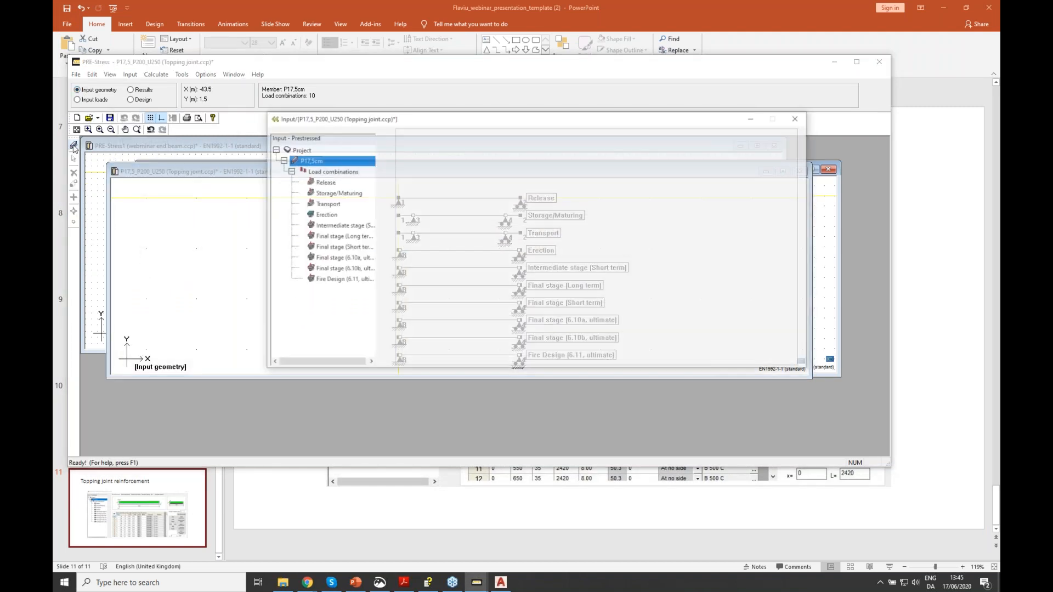
pyautogui.click(472, 133)
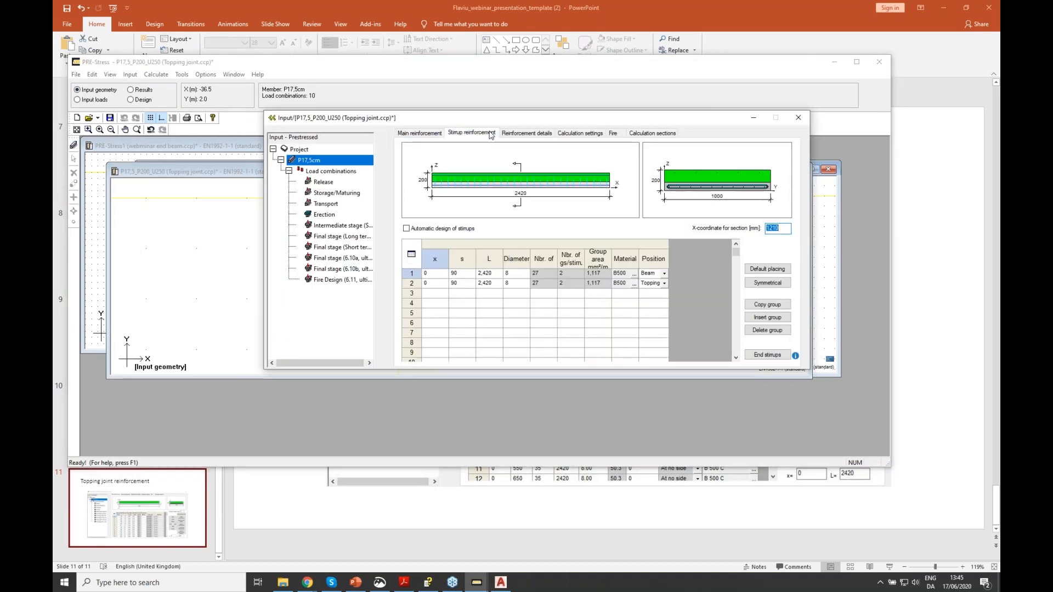
pyautogui.click(473, 286)
pyautogui.click(494, 286)
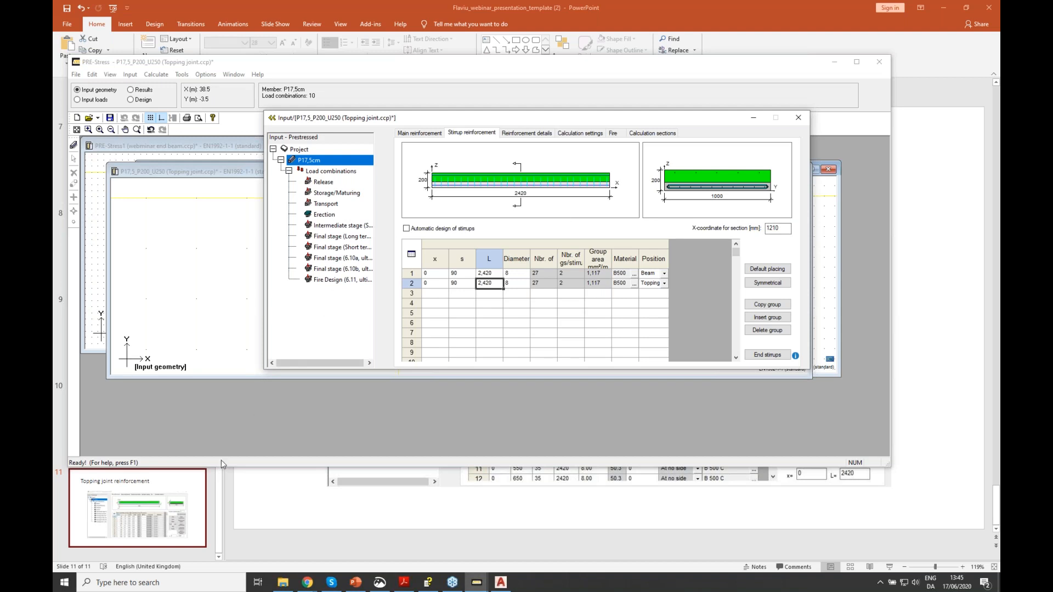
pyautogui.click(219, 481)
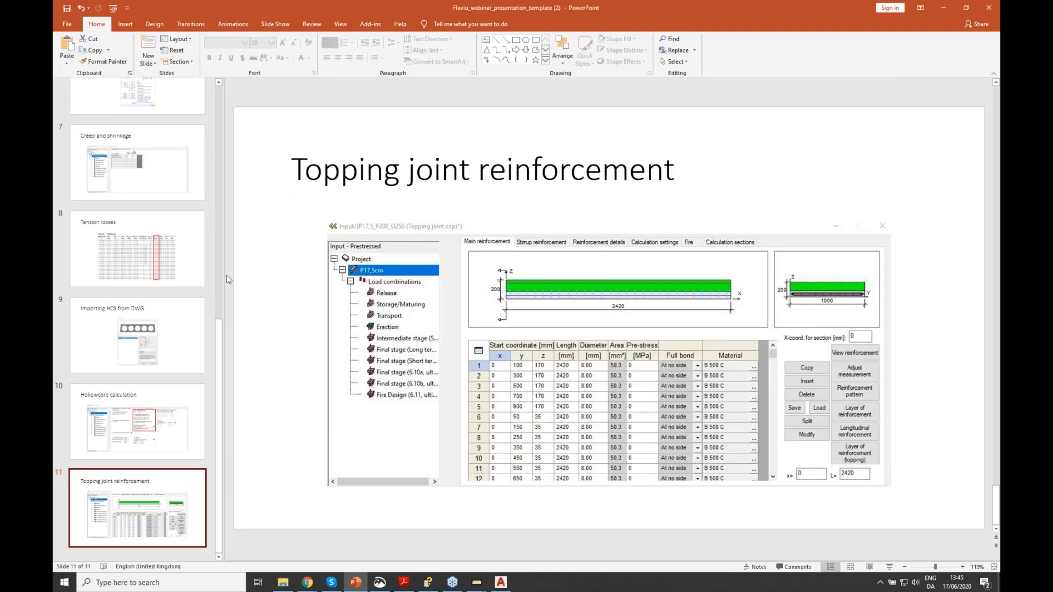